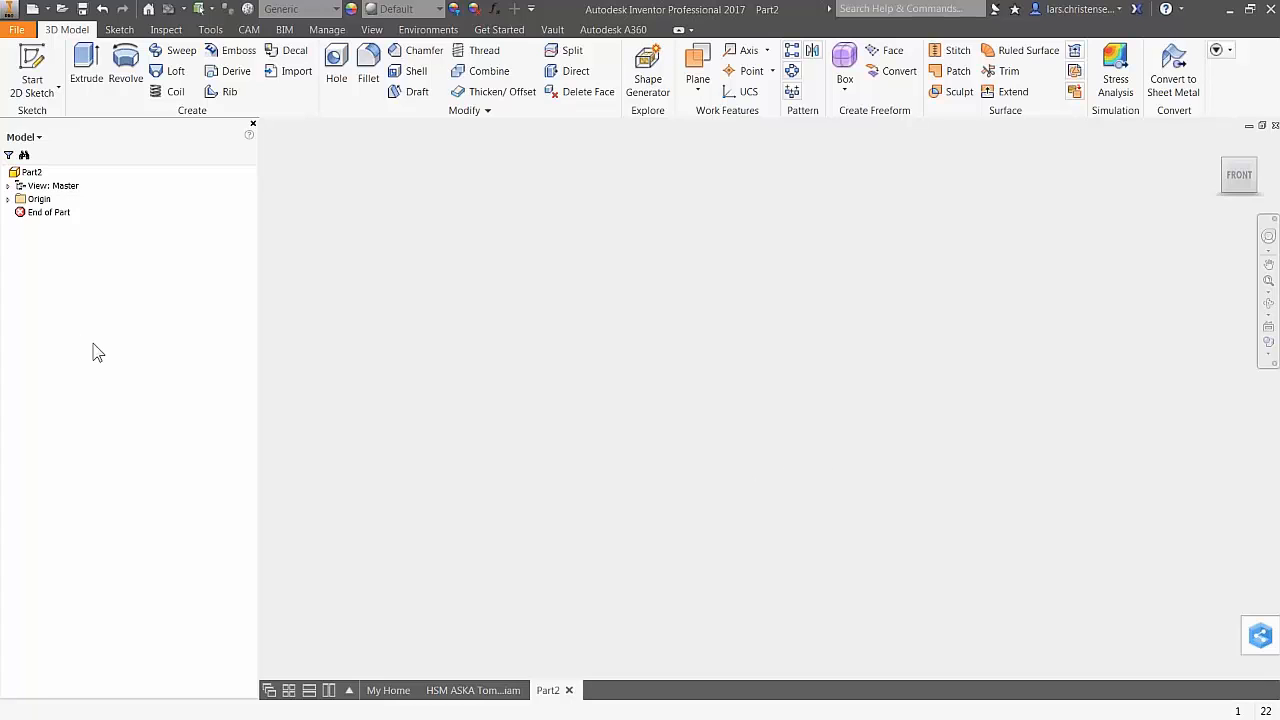
Sketch a 200 mm by 200 mm rectangle on the YZ plane with one corner at the origin, and finish the sketch
click(32, 66)
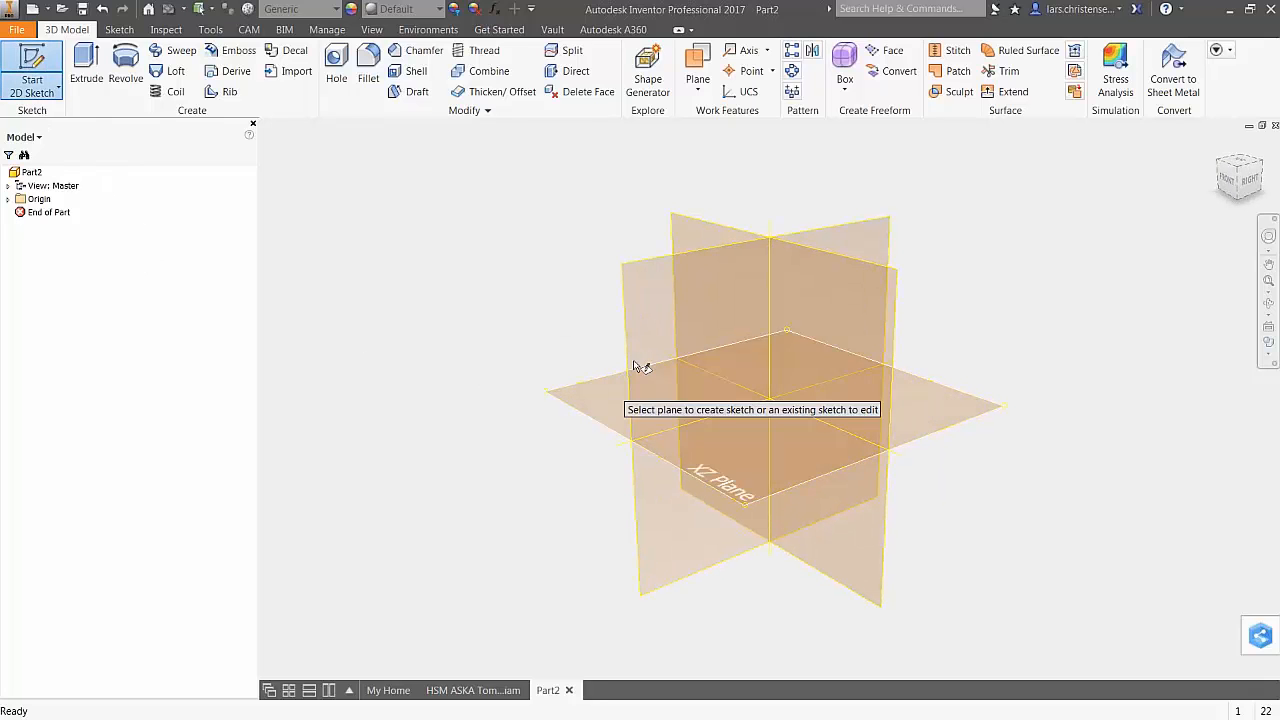
click(736, 486)
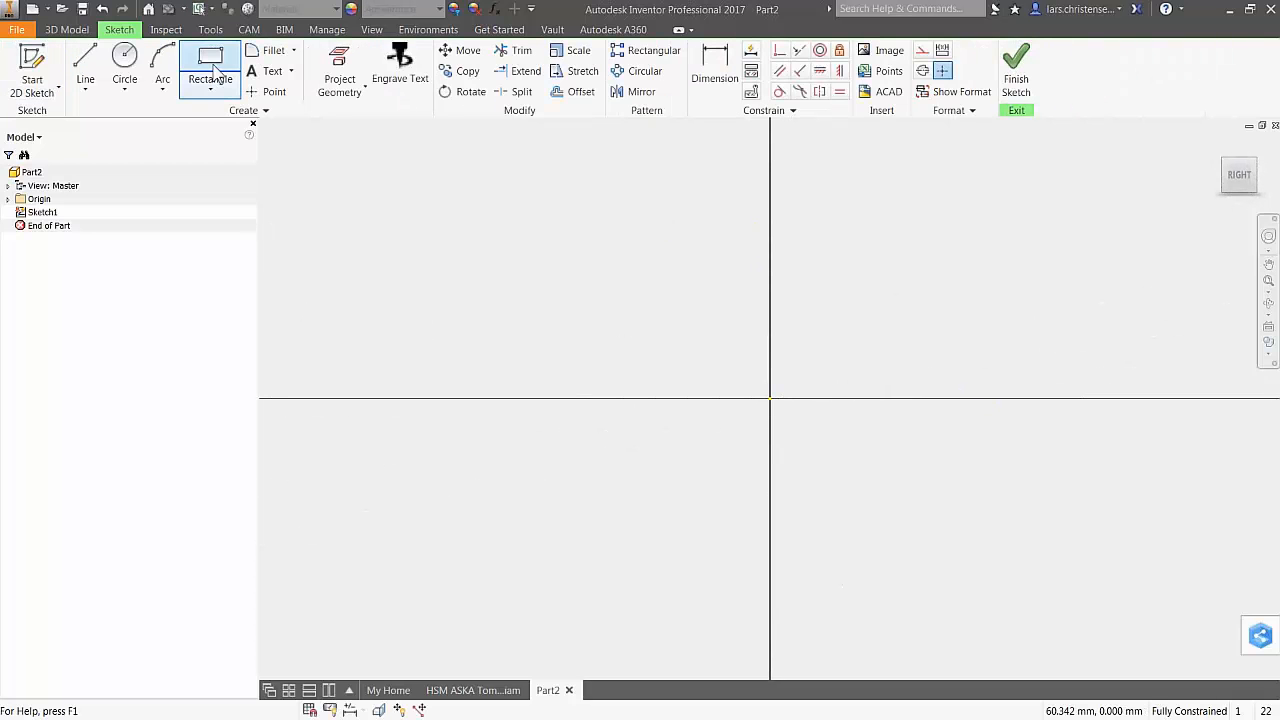
click(208, 70)
click(770, 399)
text(200)
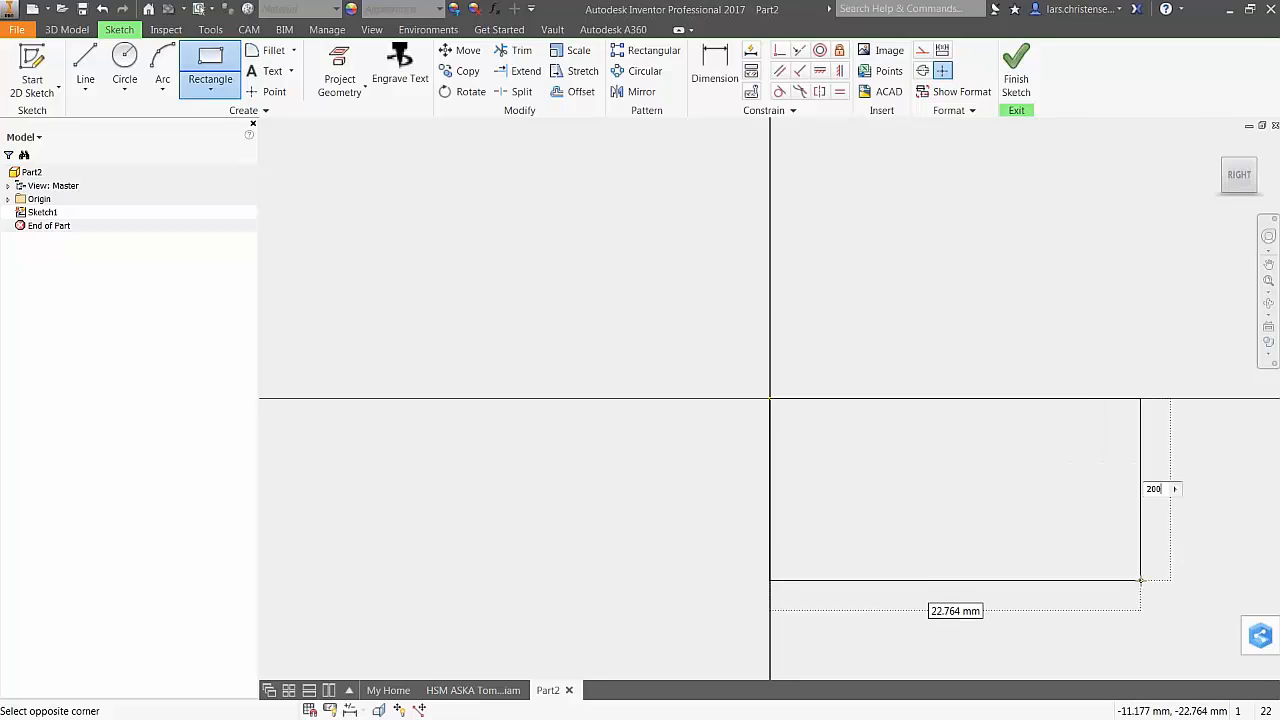
key(Tab)
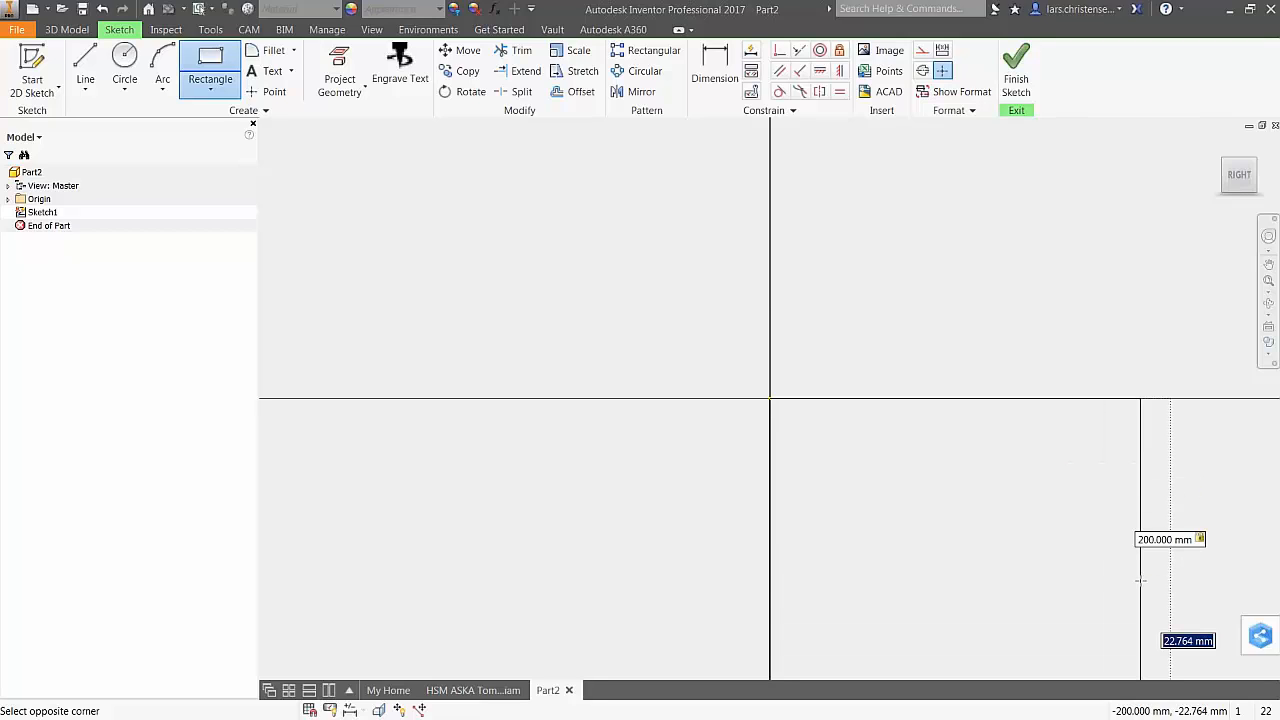
text(200)
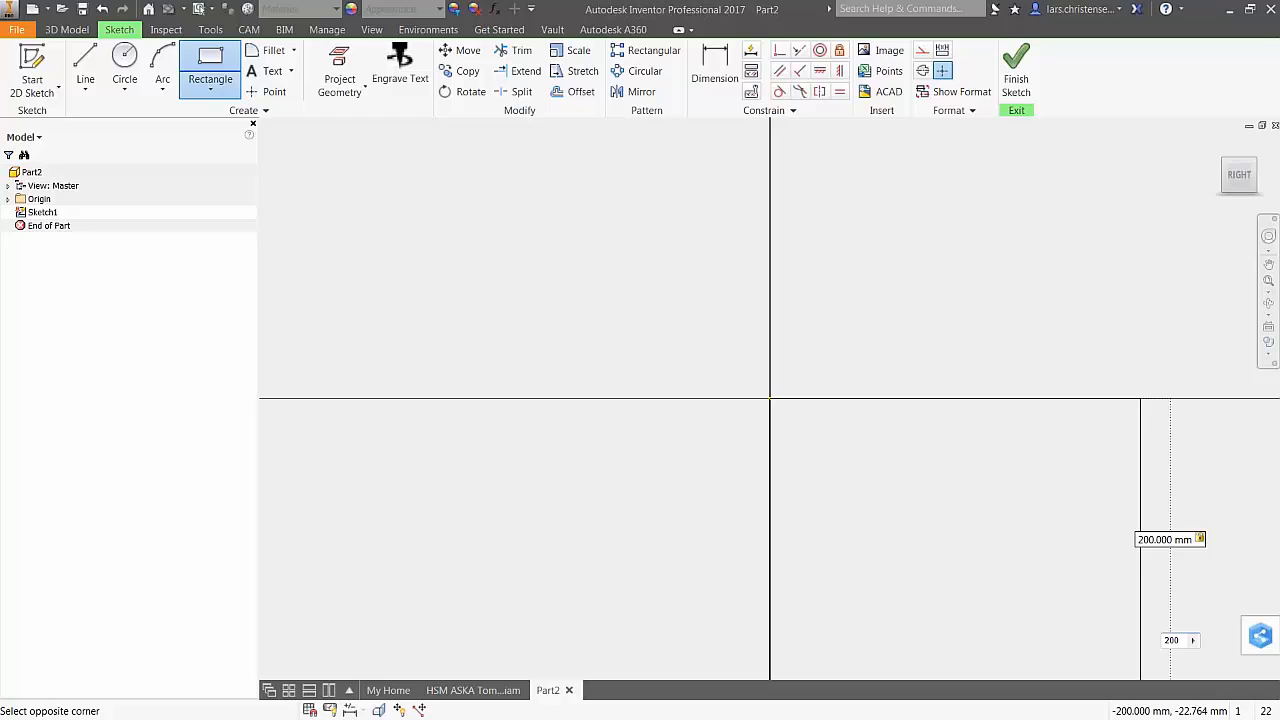
key(Return)
scroll(632, 263, down, 5)
scroll(583, 245, down, 4)
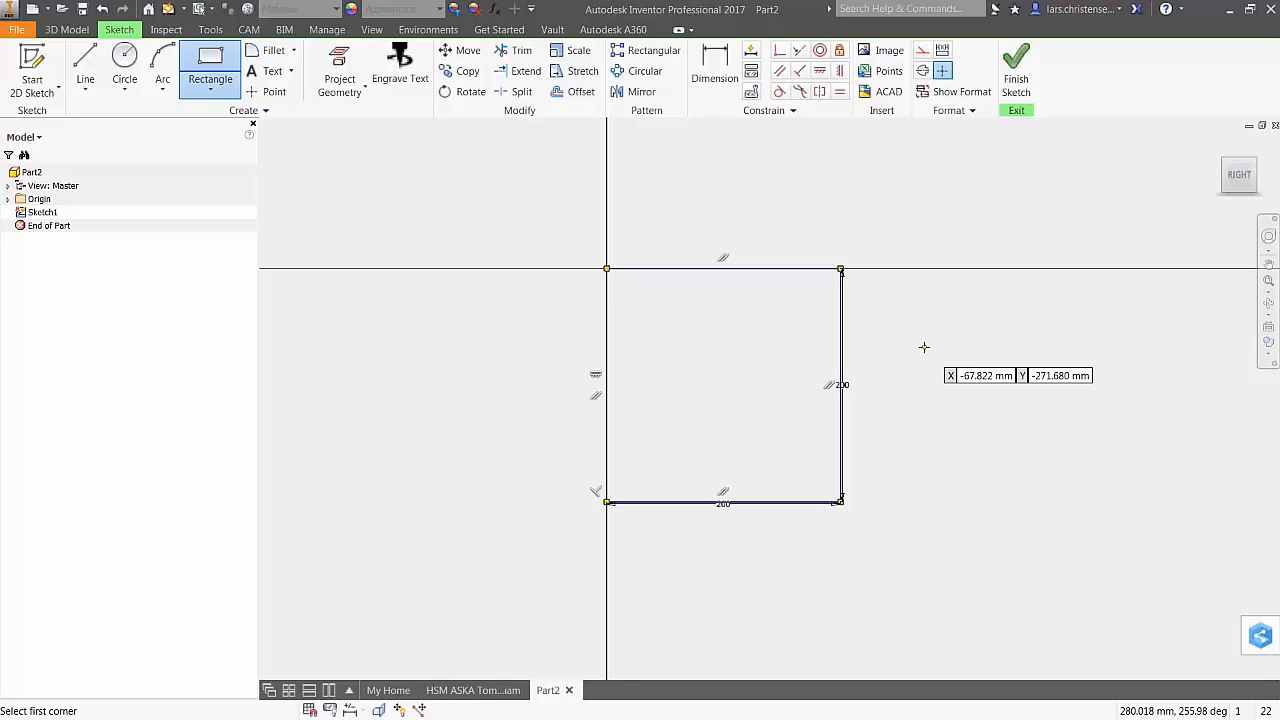
click(1016, 70)
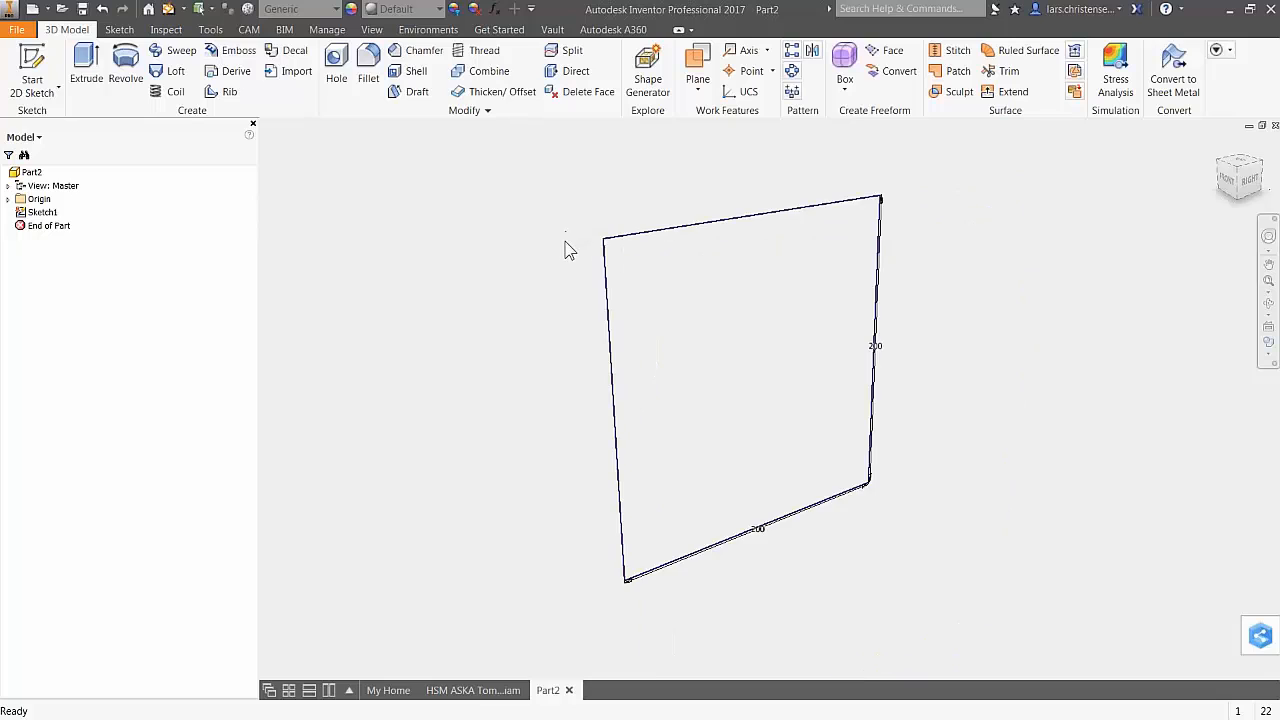
Extrude the square profile 30 mm into a solid plate
click(86, 70)
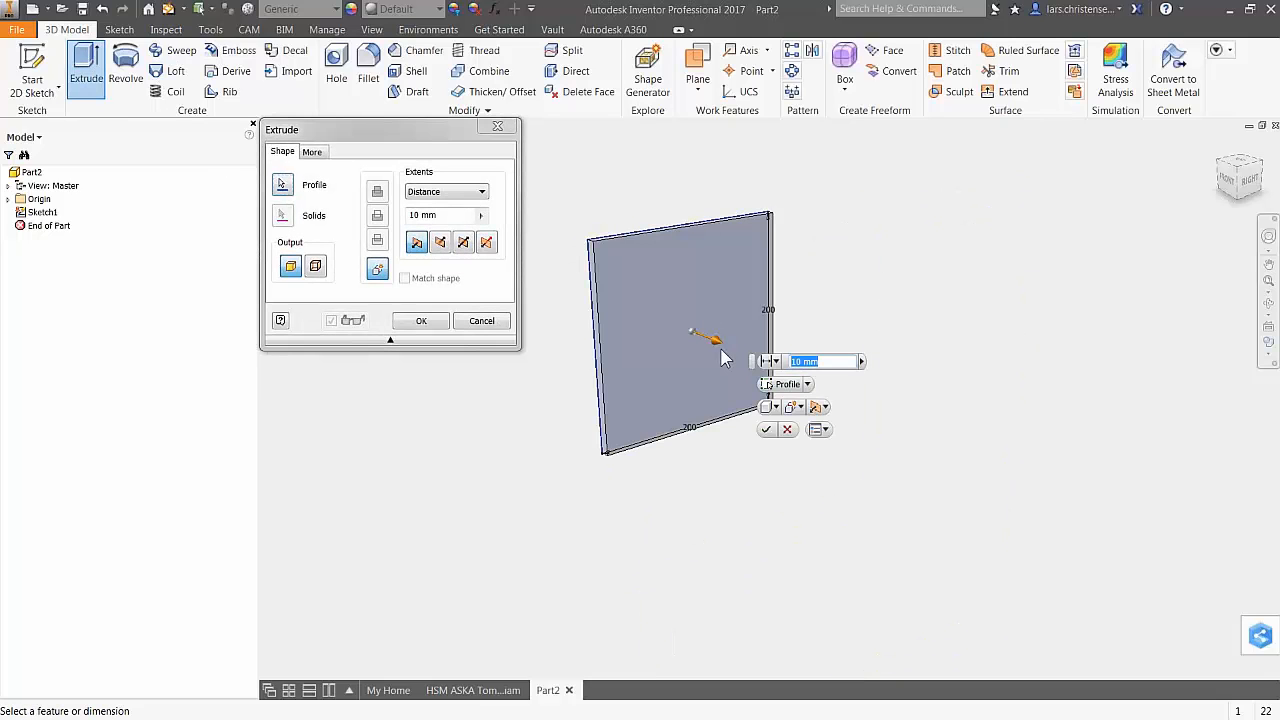
double_click(446, 214)
text(3)
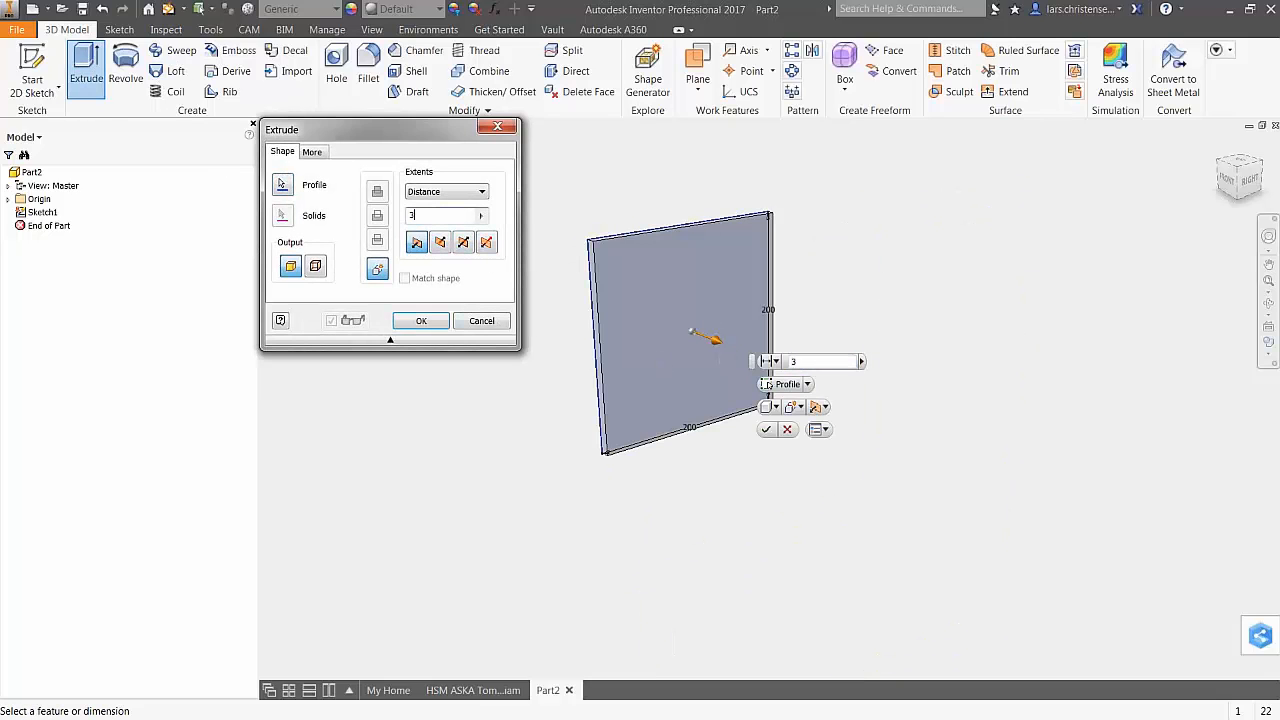
text(0.)
key(Return)
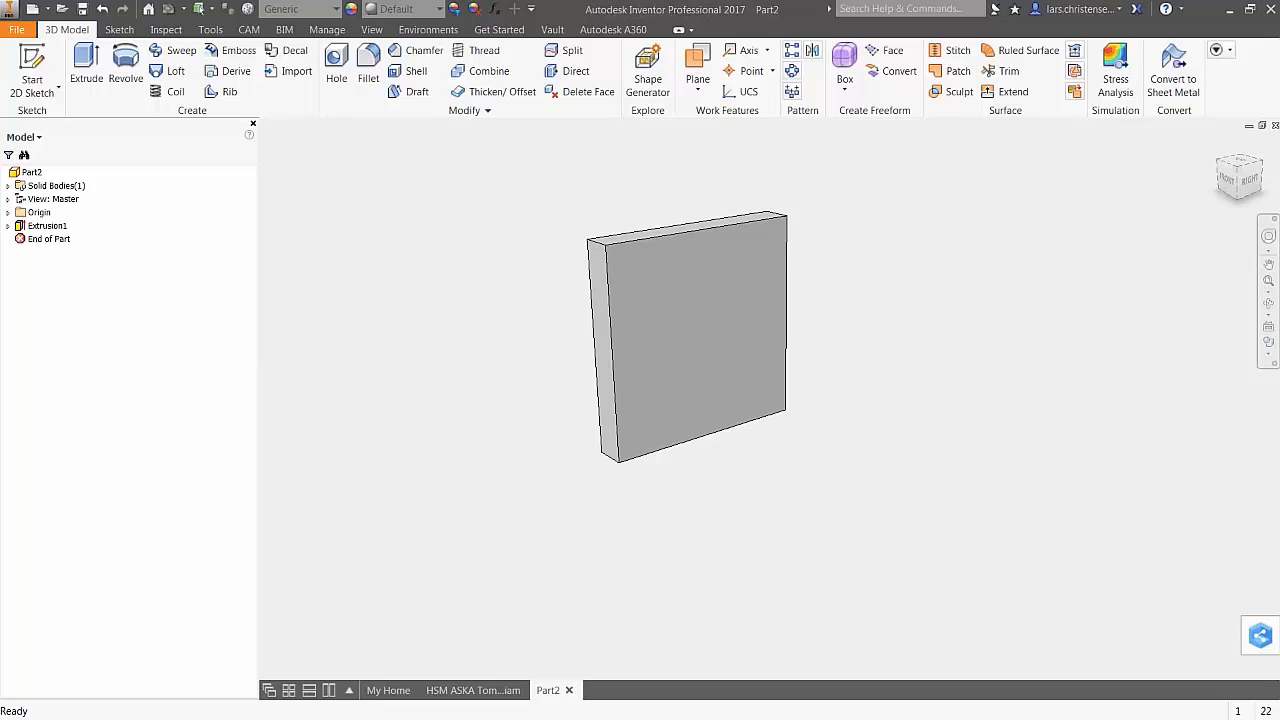
Look straight at the plate's large square face, set that view as Top, and return to the home view
mouse_move(700, 420)
shift+middle_down()
mouse_move(665, 285)
mouse_move(680, 365)
mouse_move(700, 415)
mouse_move(719, 425)
shift+middle_up()
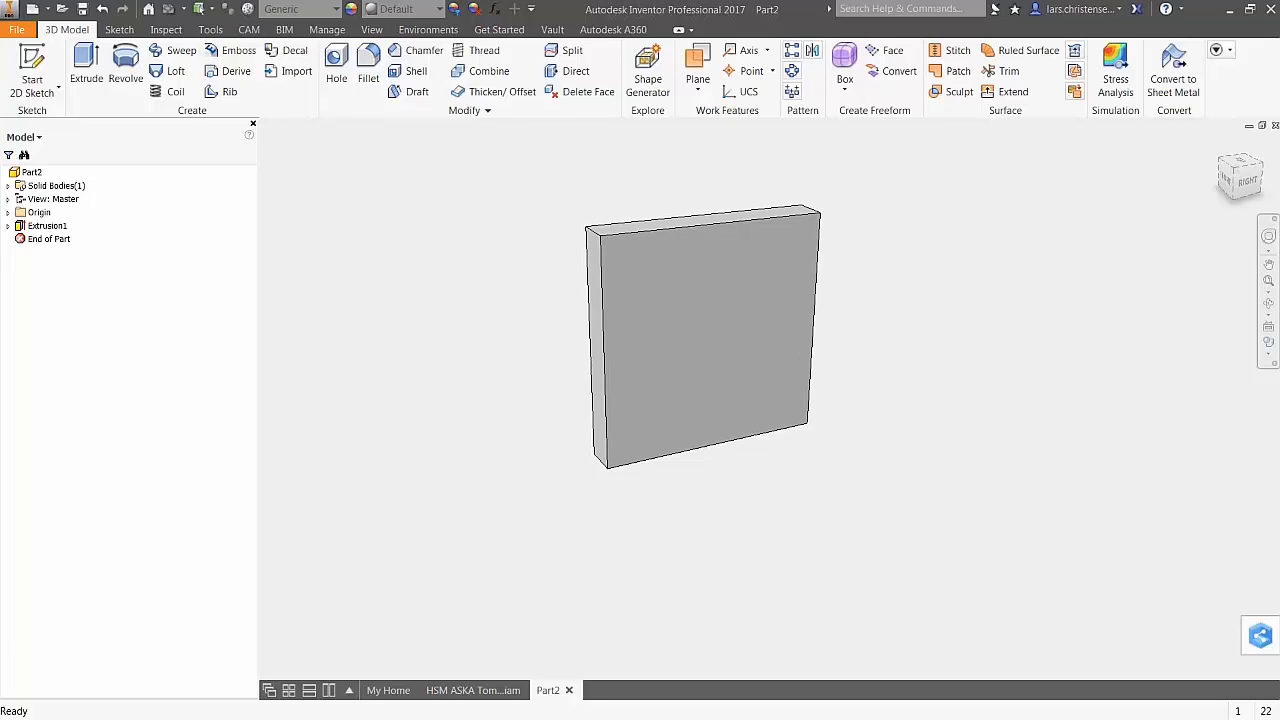
shift+middle_drag(719, 425, 737, 432)
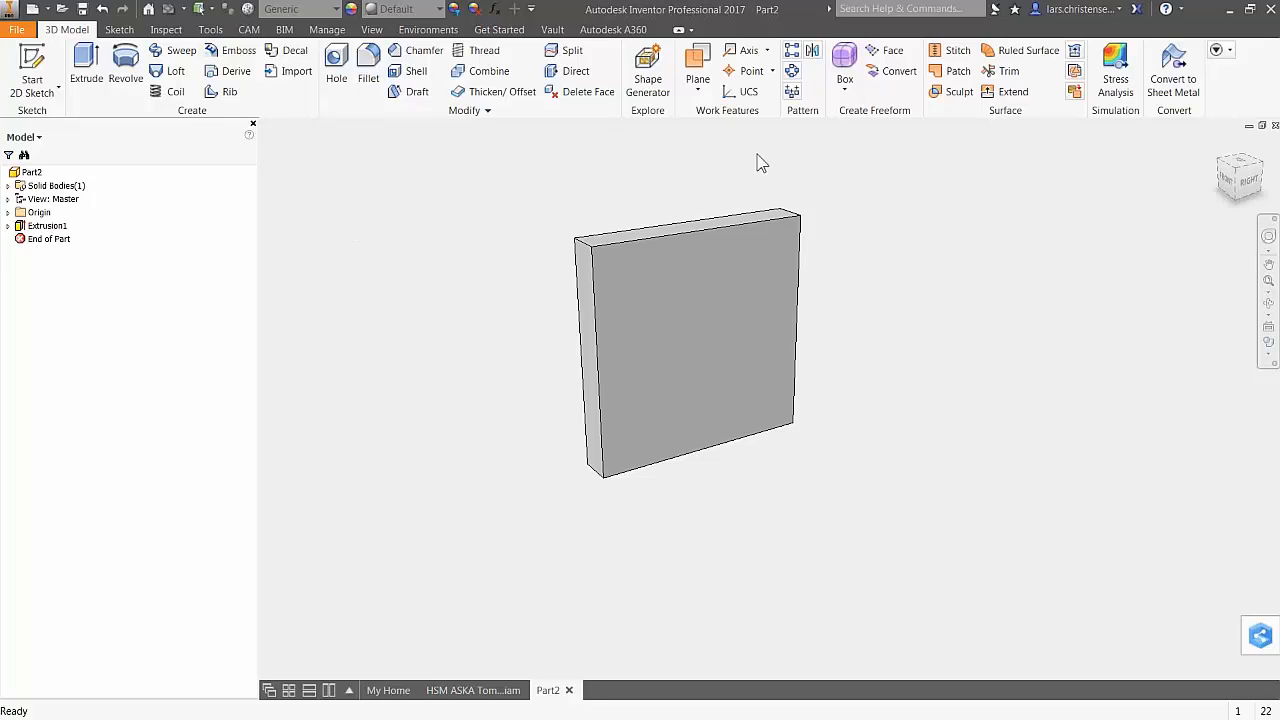
click(1251, 184)
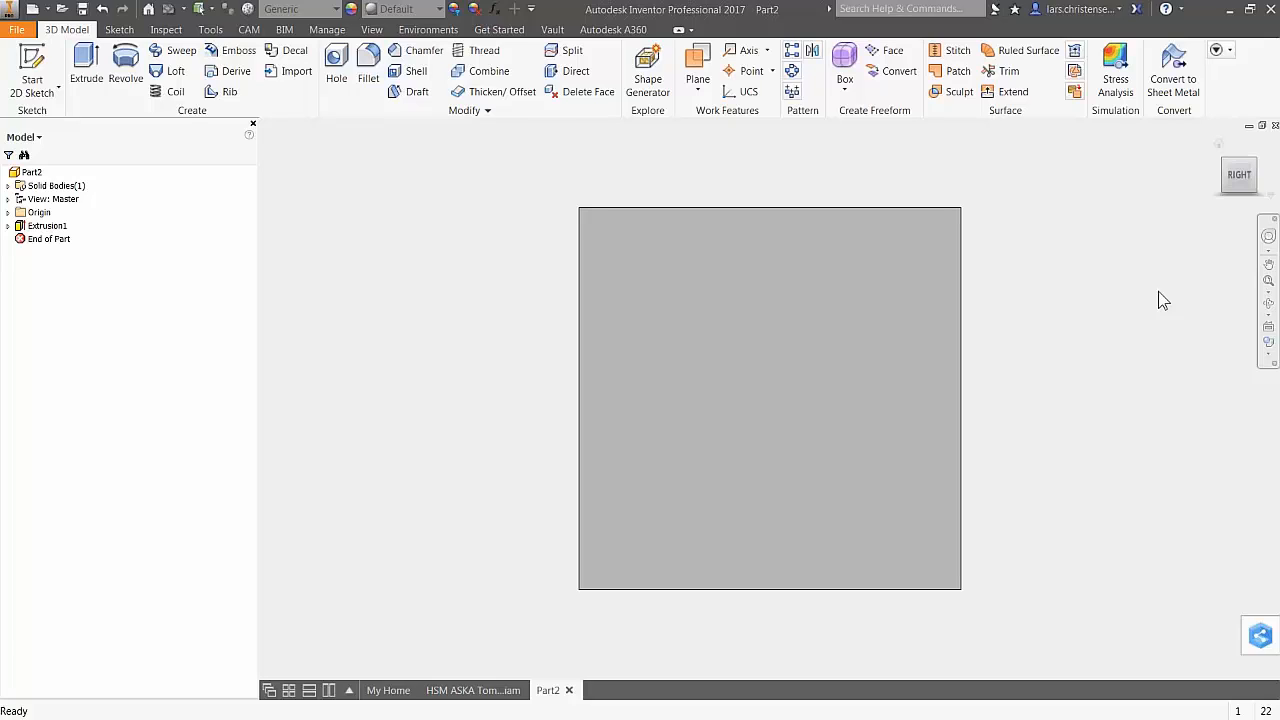
right_click(1245, 181)
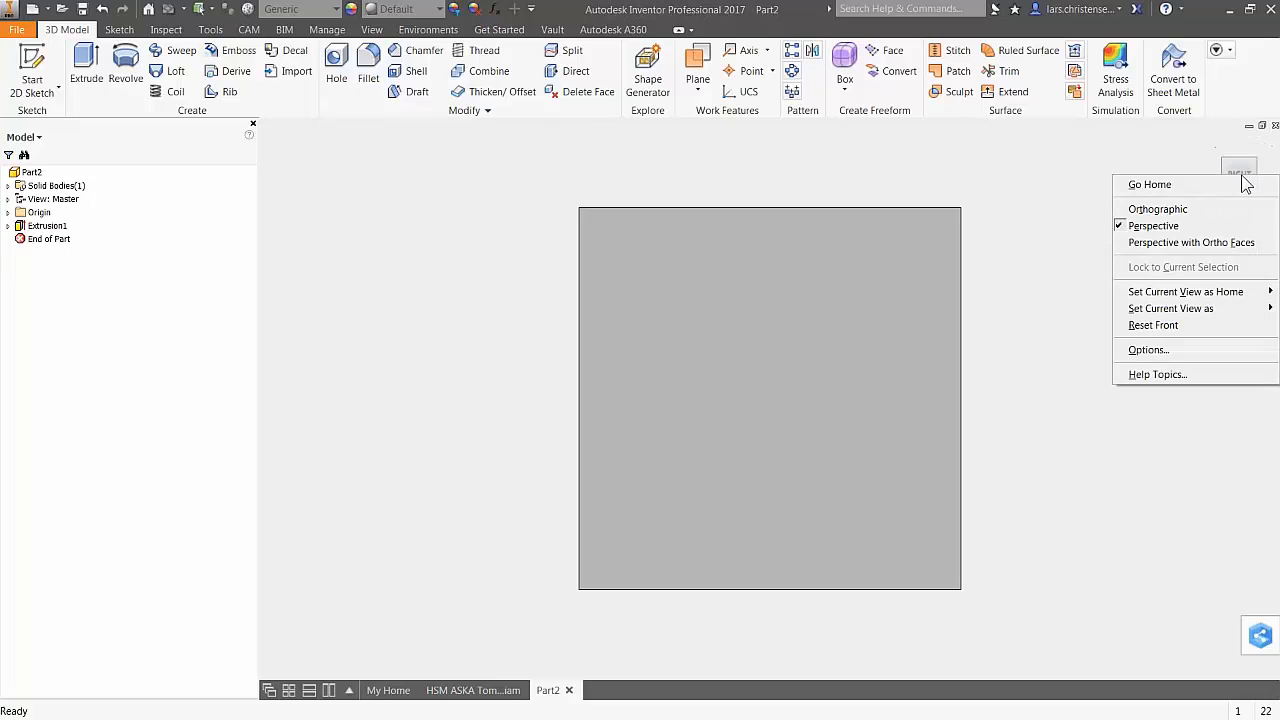
mouse_move(1223, 311)
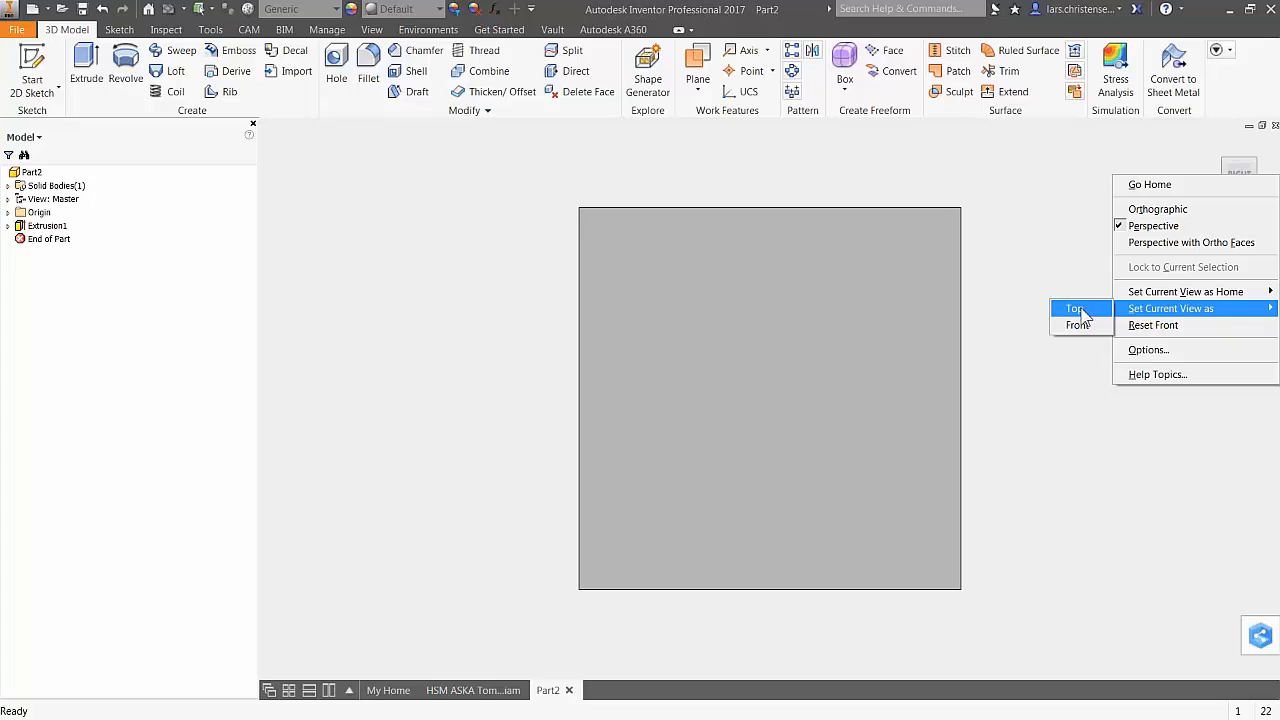
click(1082, 315)
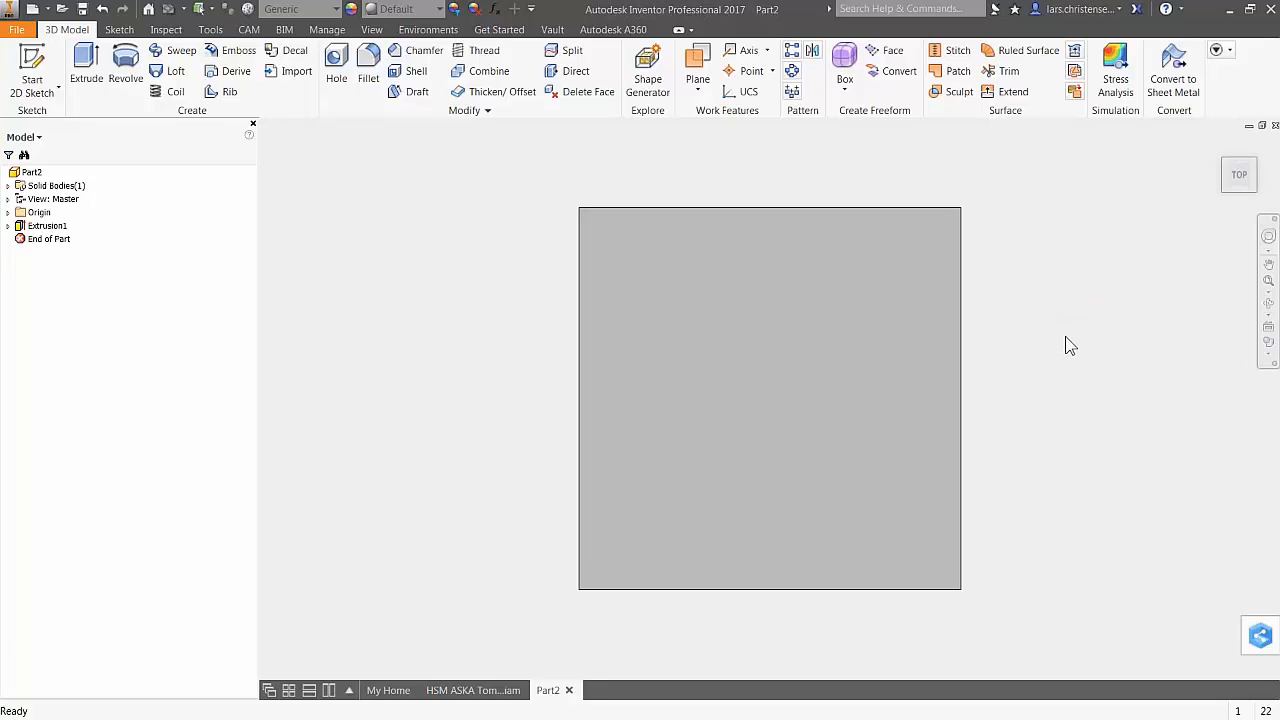
key(F6)
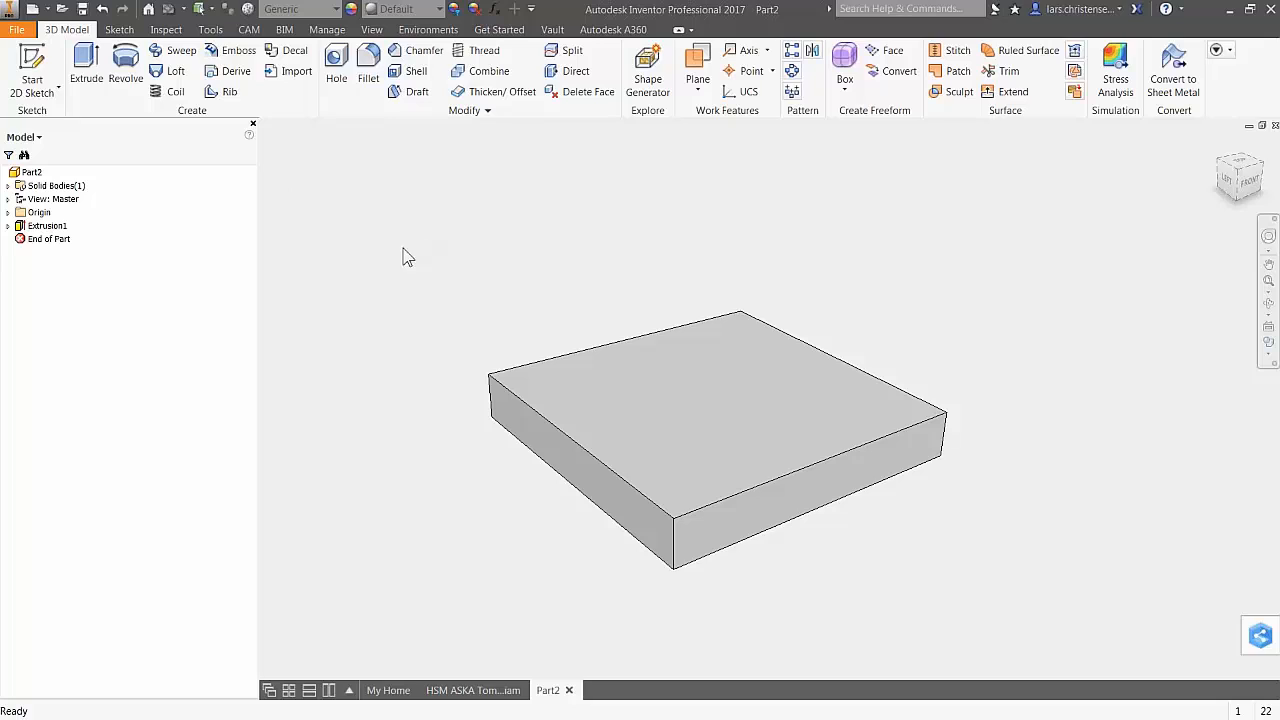
Make the YZ, XZ and XY origin planes visible
click(8, 212)
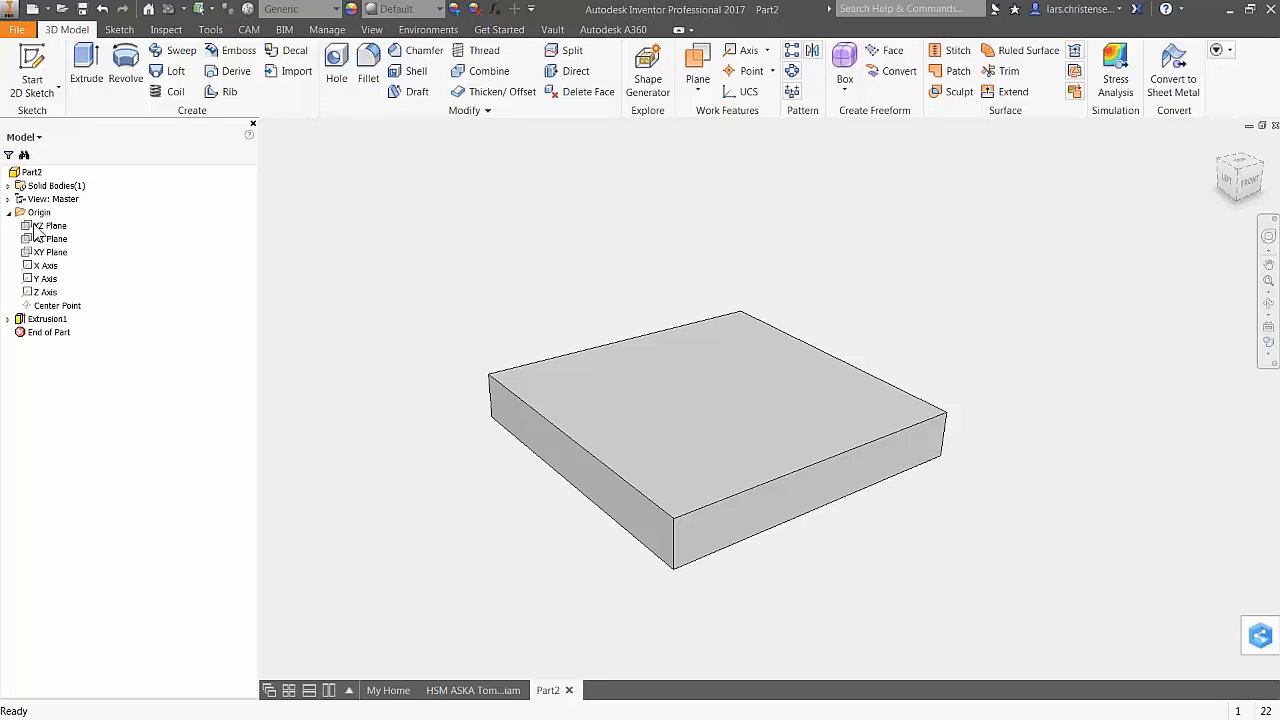
click(50, 226)
shift+click(52, 252)
right_click(56, 257)
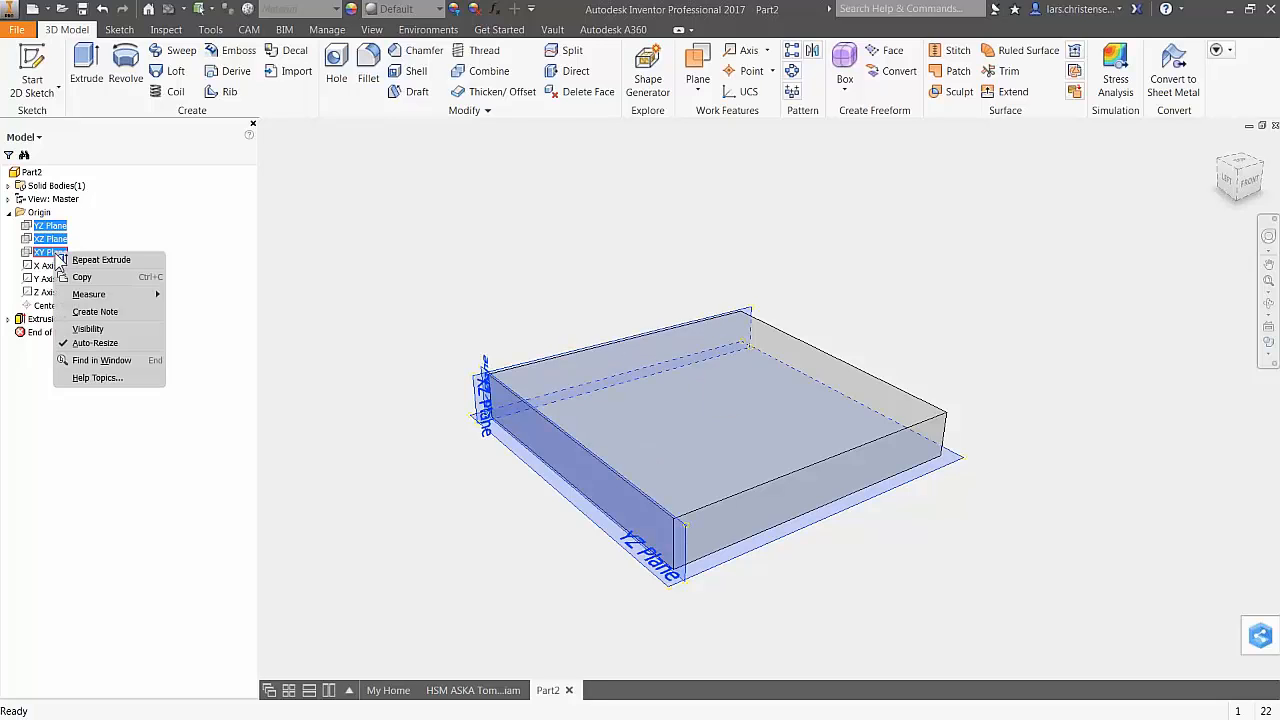
click(88, 328)
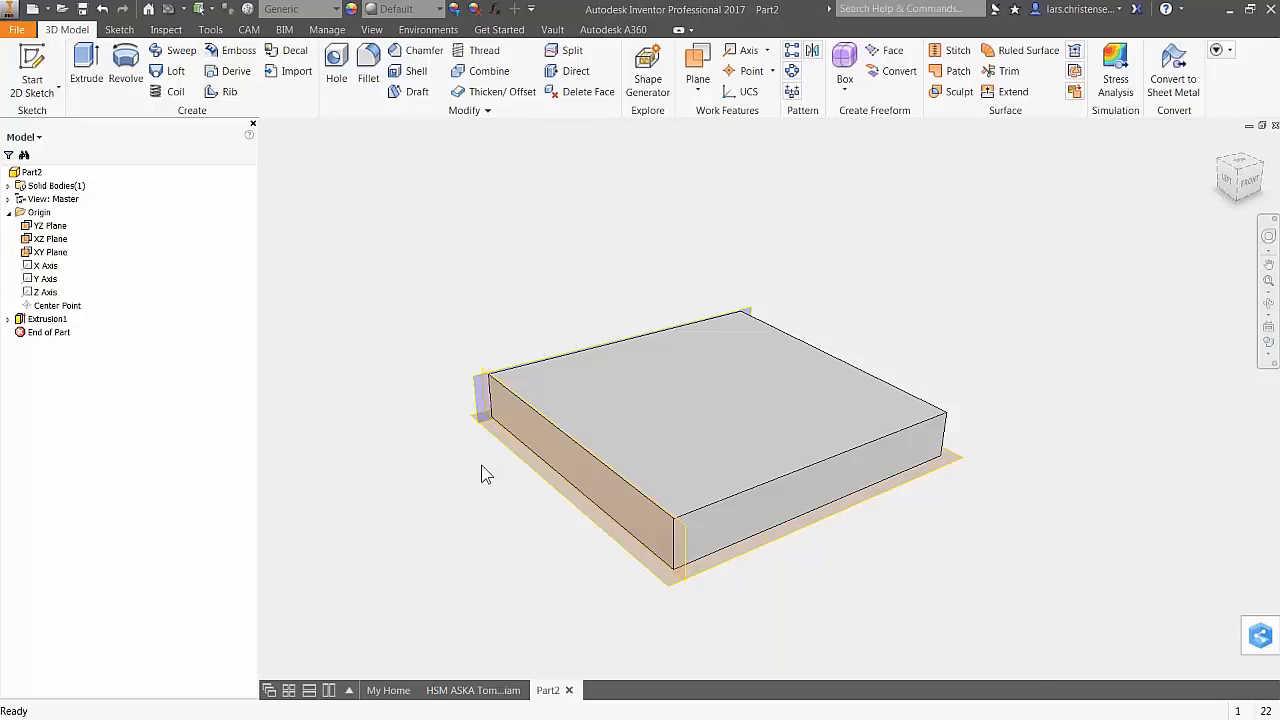
Start a new sketch on the plate's underside and switch the view to Perspective with Ortho Faces
scroll(505, 475, down, 3)
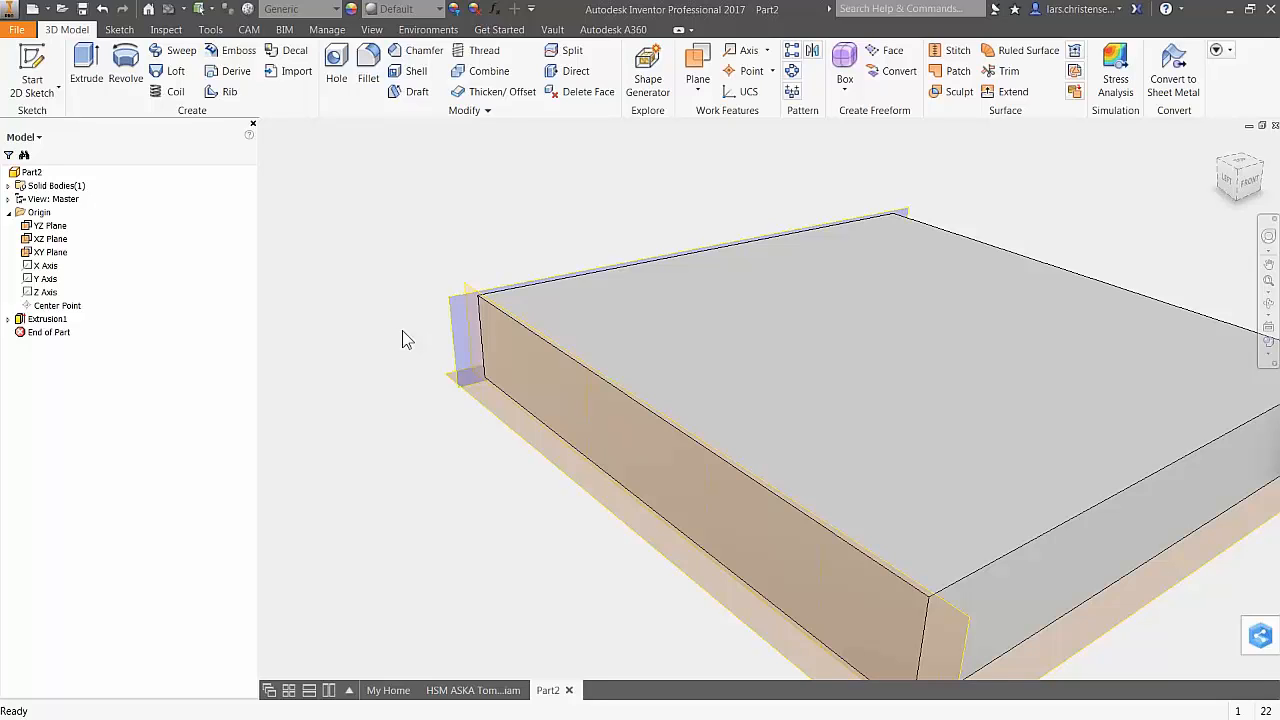
scroll(402, 340, down, 3)
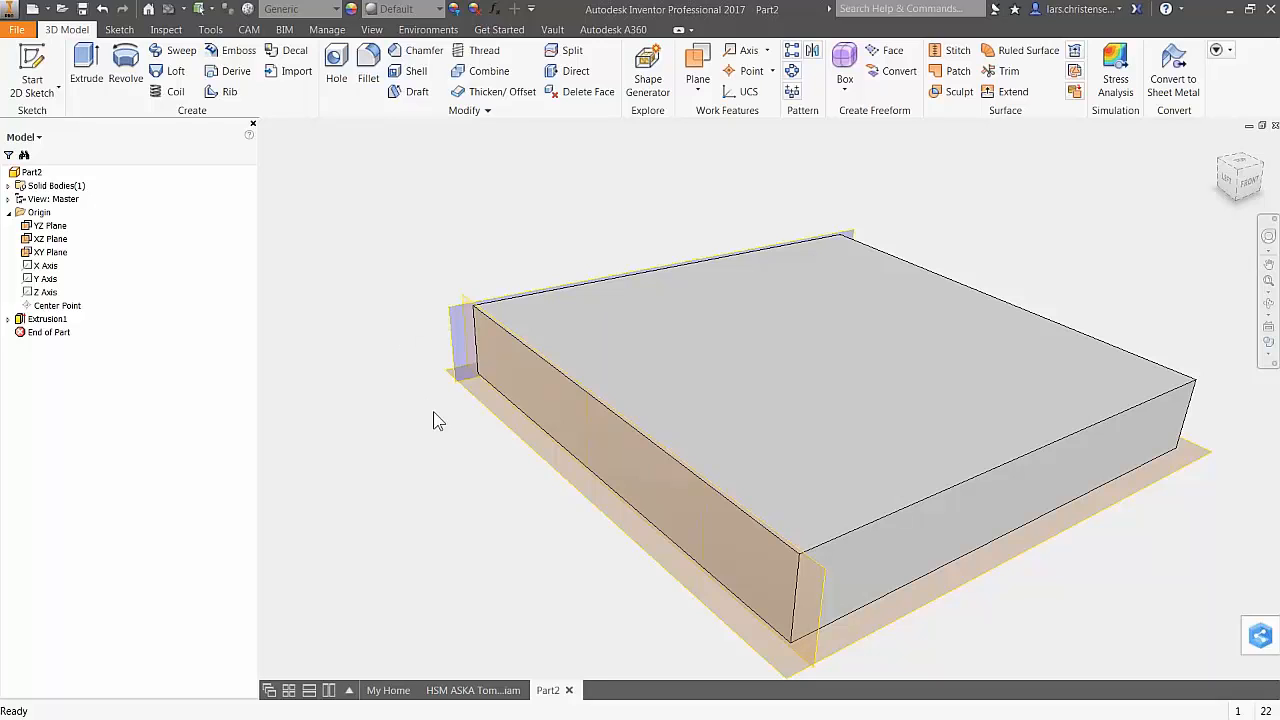
shift+middle_drag(433, 411, 650, 342)
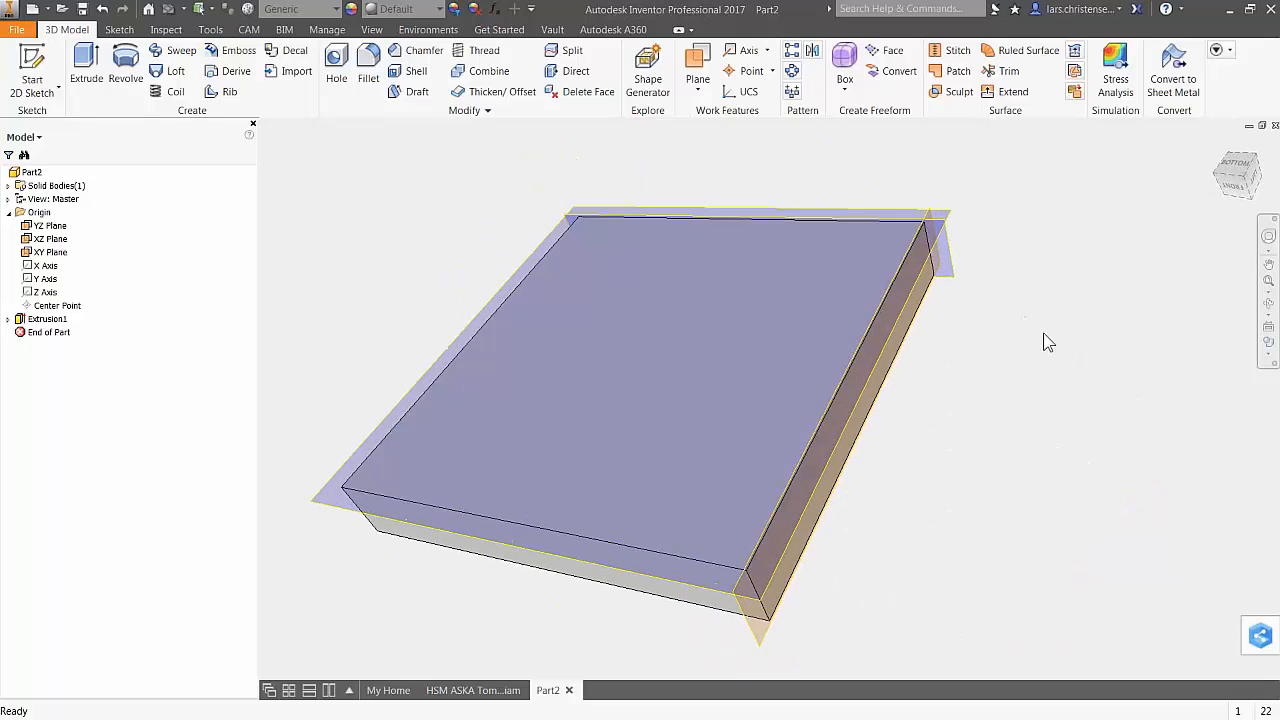
right_click(865, 248)
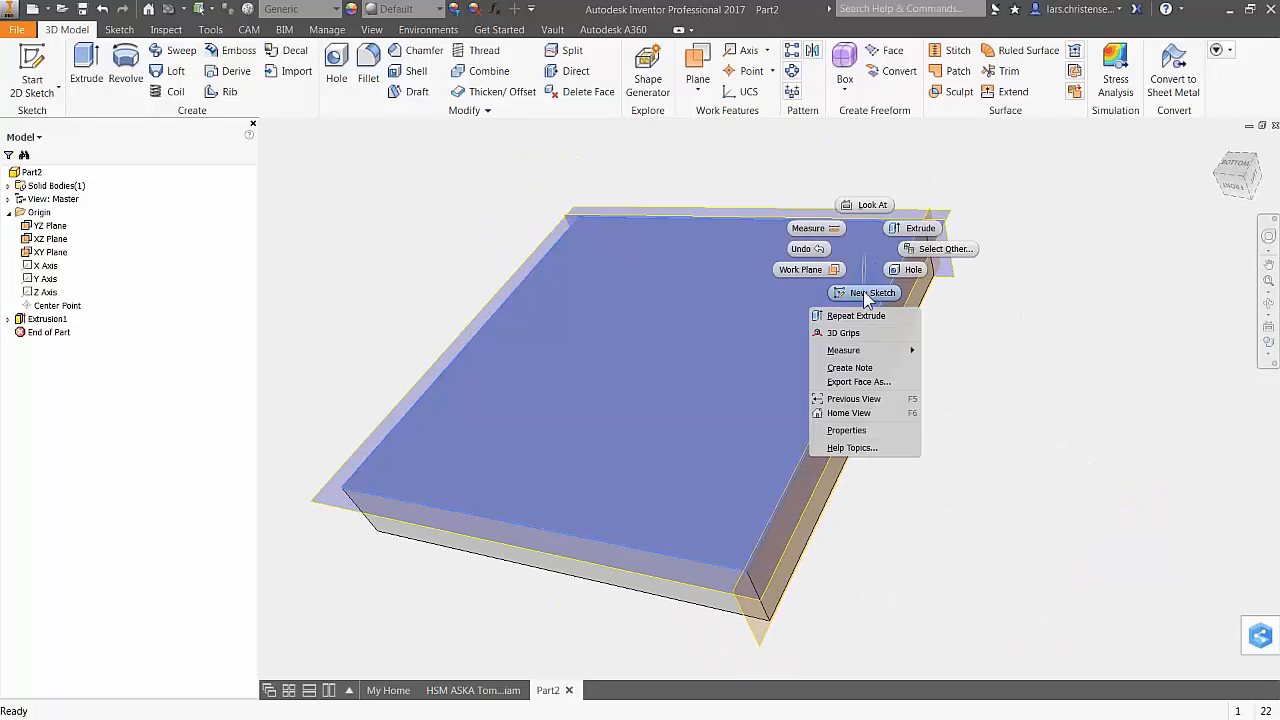
click(863, 292)
scroll(800, 430, down, 5)
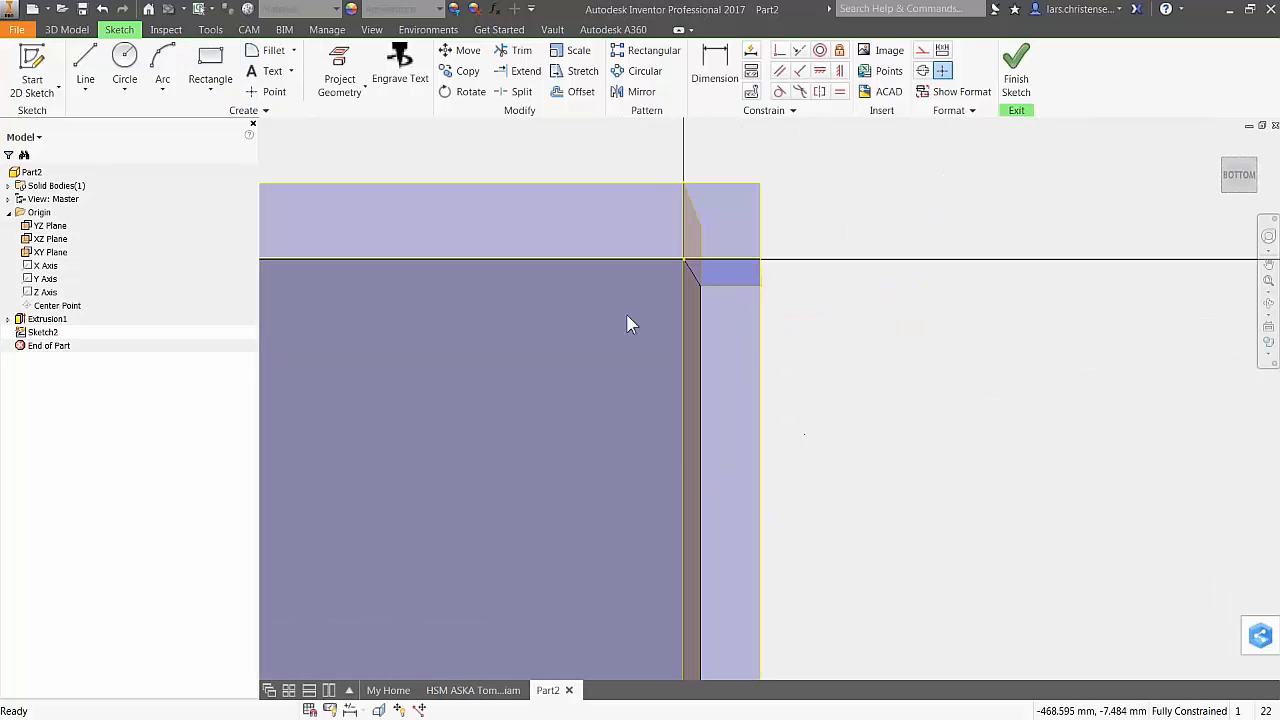
right_click(1238, 172)
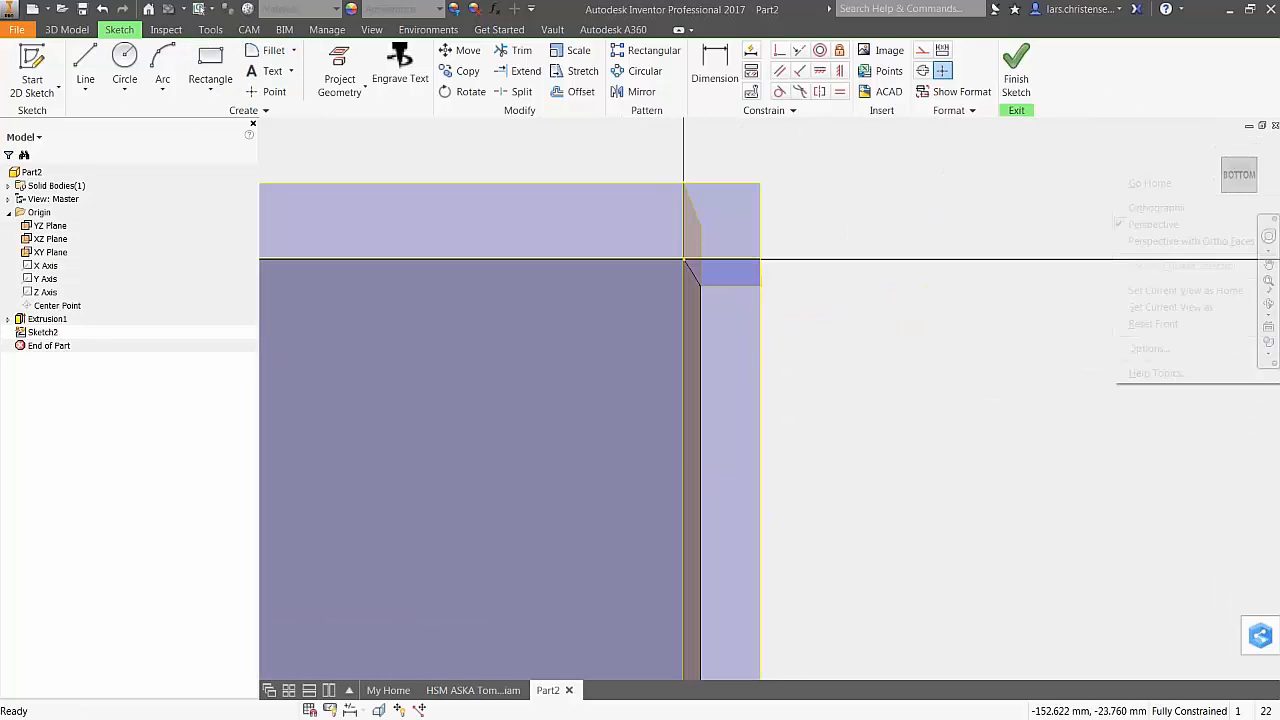
click(1255, 244)
Draw a 6 mm diameter circle centred on the origin corner and finish the sketch
click(124, 62)
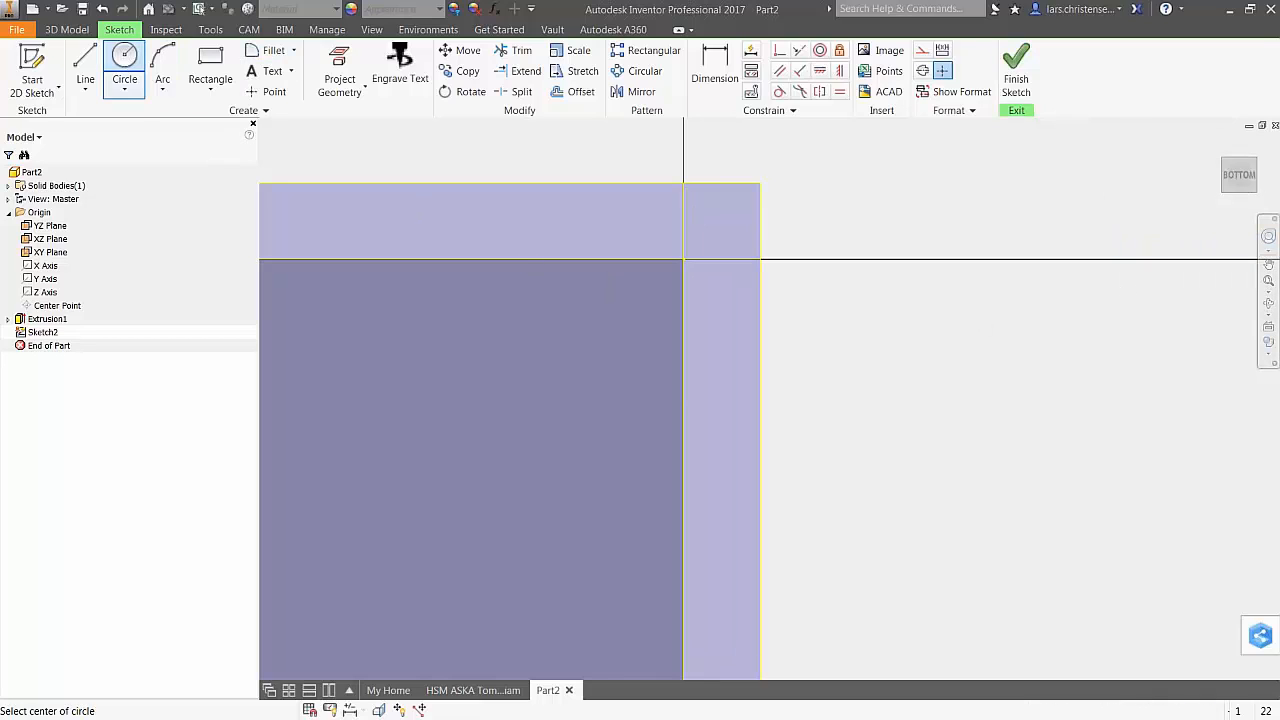
click(684, 260)
text(6)
key(Return)
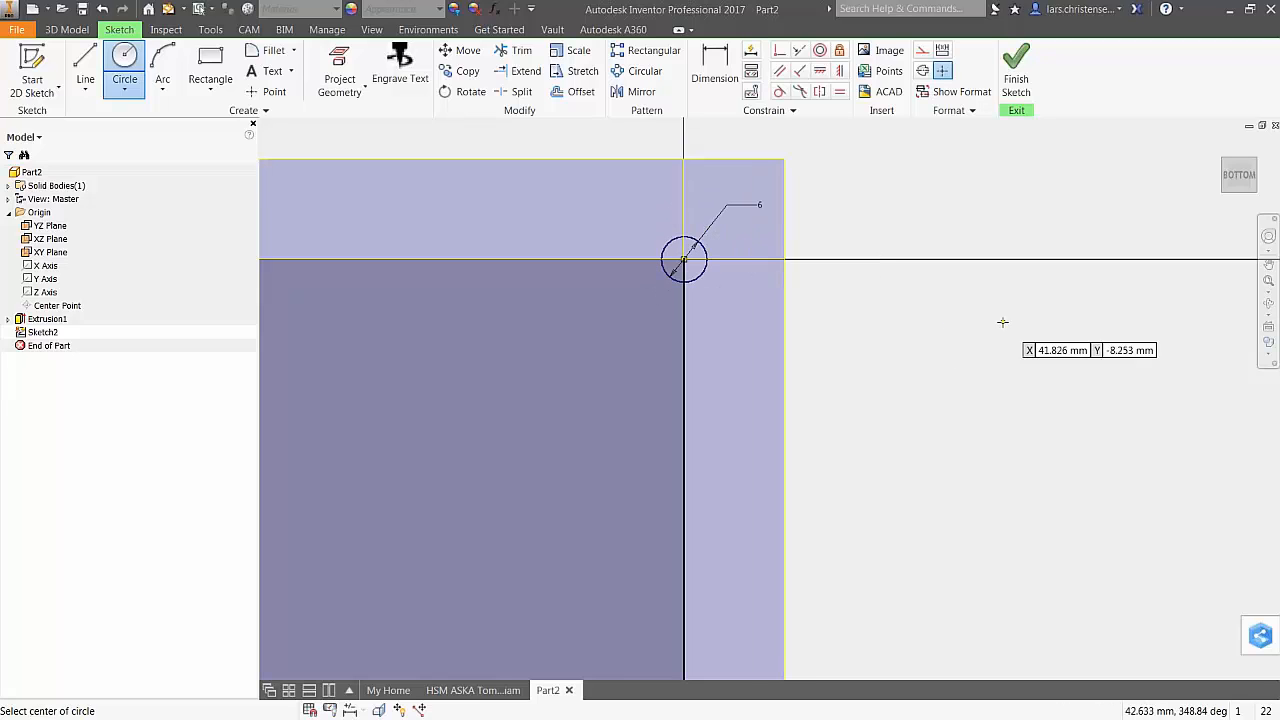
click(996, 78)
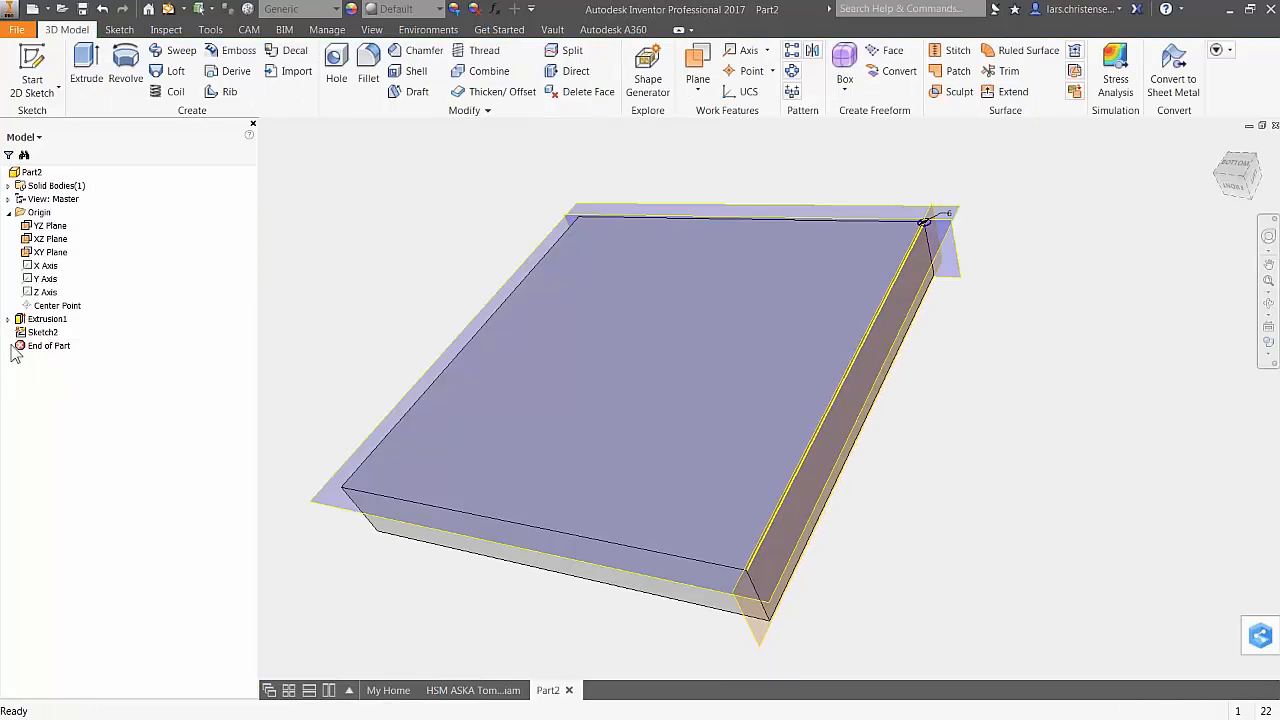
Set the line color of the sketched circle at the plate's origin corner to Red
shift+middle_drag(849, 378, 844, 392)
shift+middle_drag(695, 180, 508, 420)
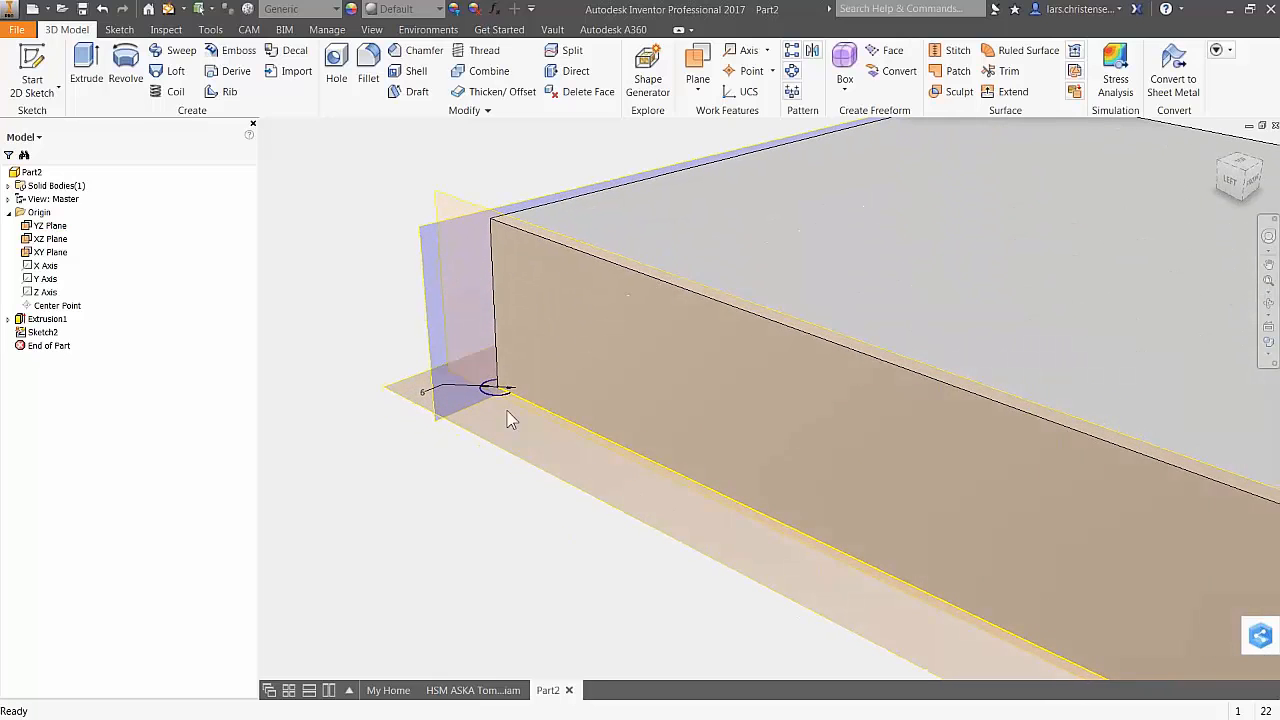
right_click(491, 394)
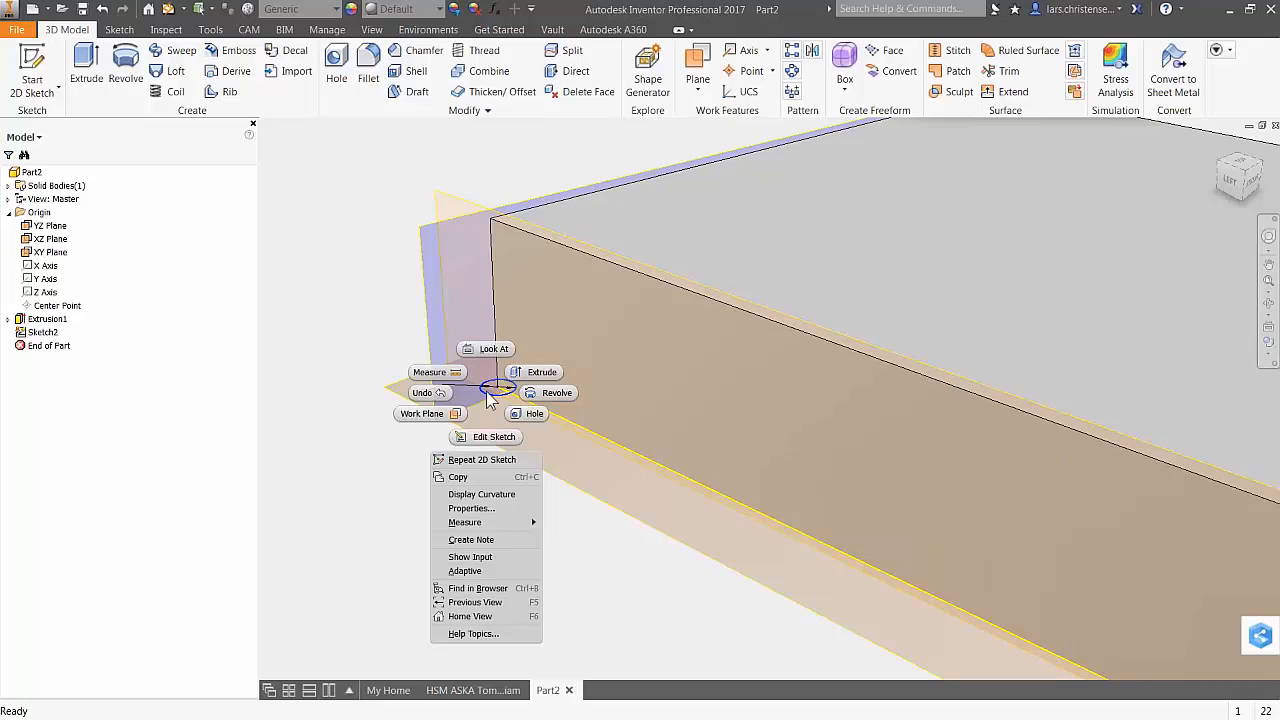
click(482, 509)
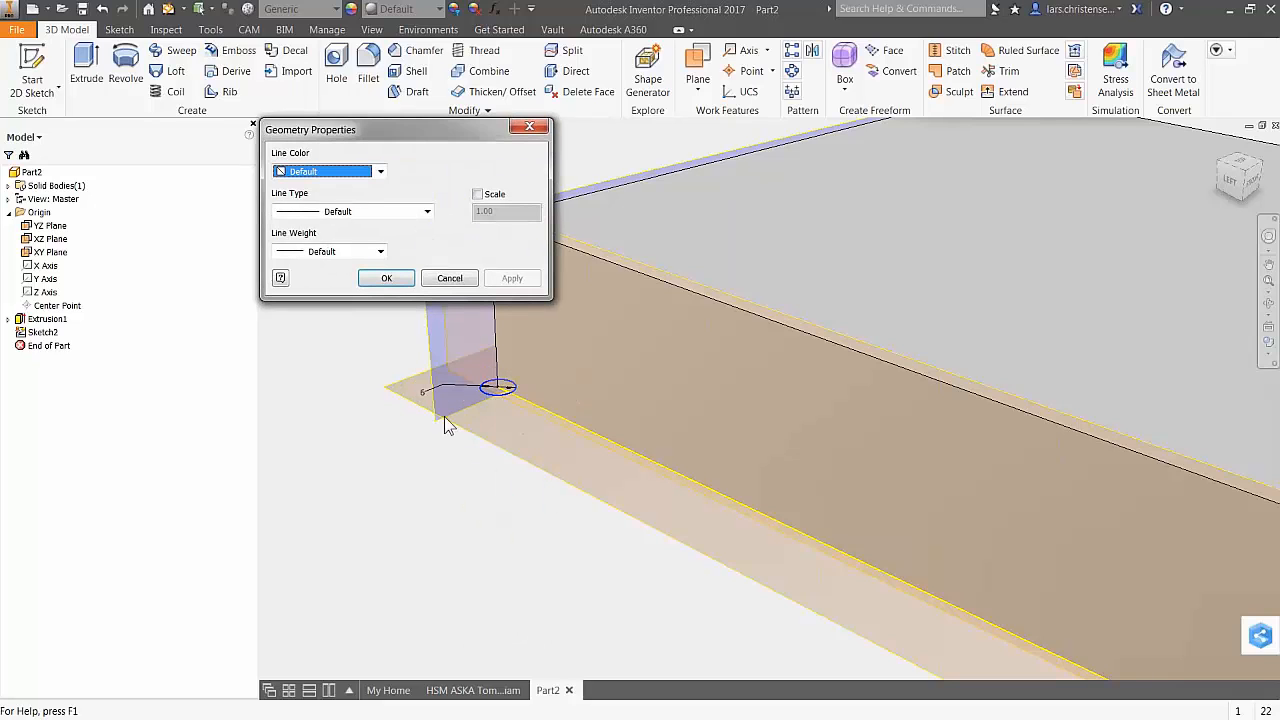
click(380, 172)
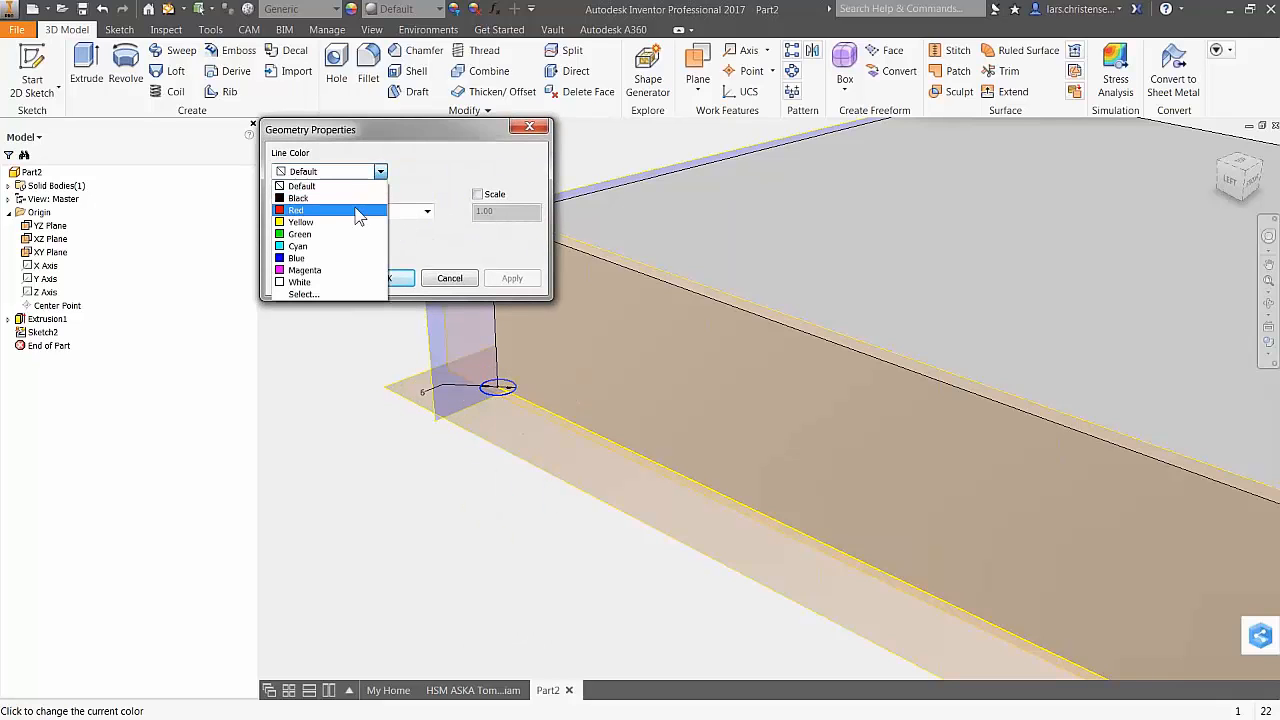
click(357, 212)
click(514, 279)
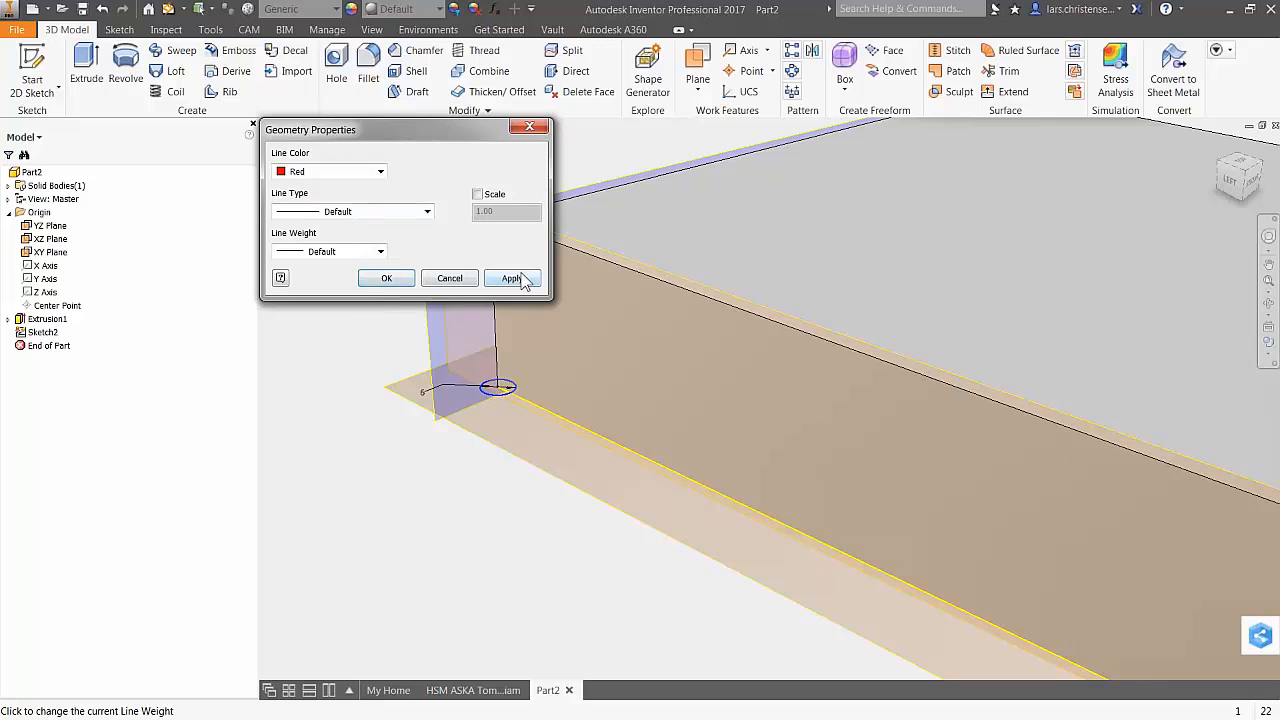
click(403, 281)
click(404, 522)
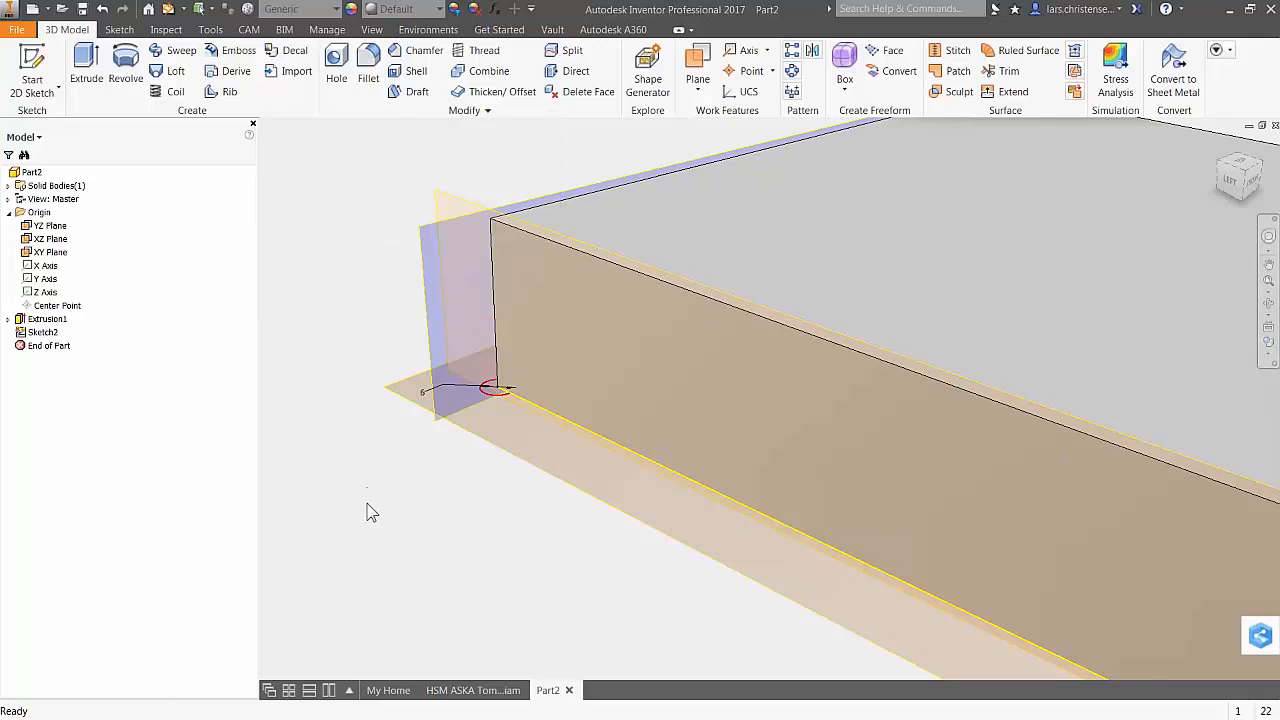
Start a new sketch on the plate's upper face and draw a two-point rectangle about 119 x 112 mm inside its outline
scroll(373, 505, down, 4)
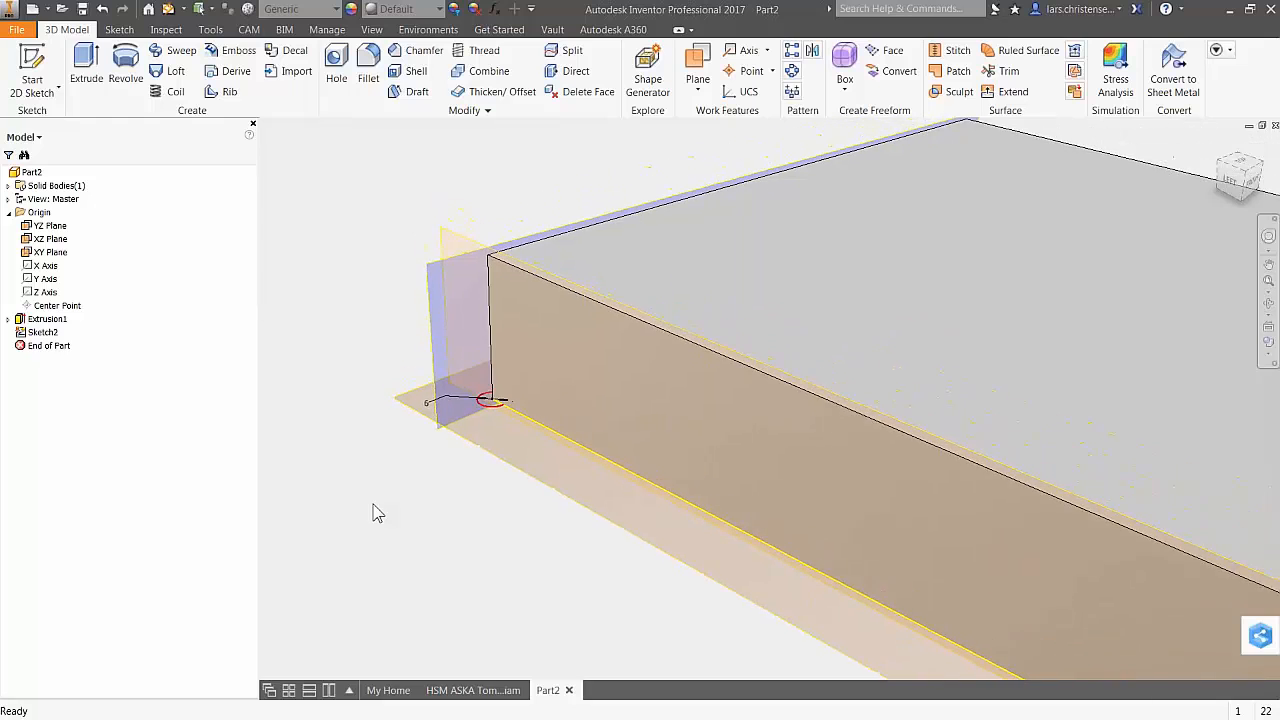
scroll(373, 513, down, 1)
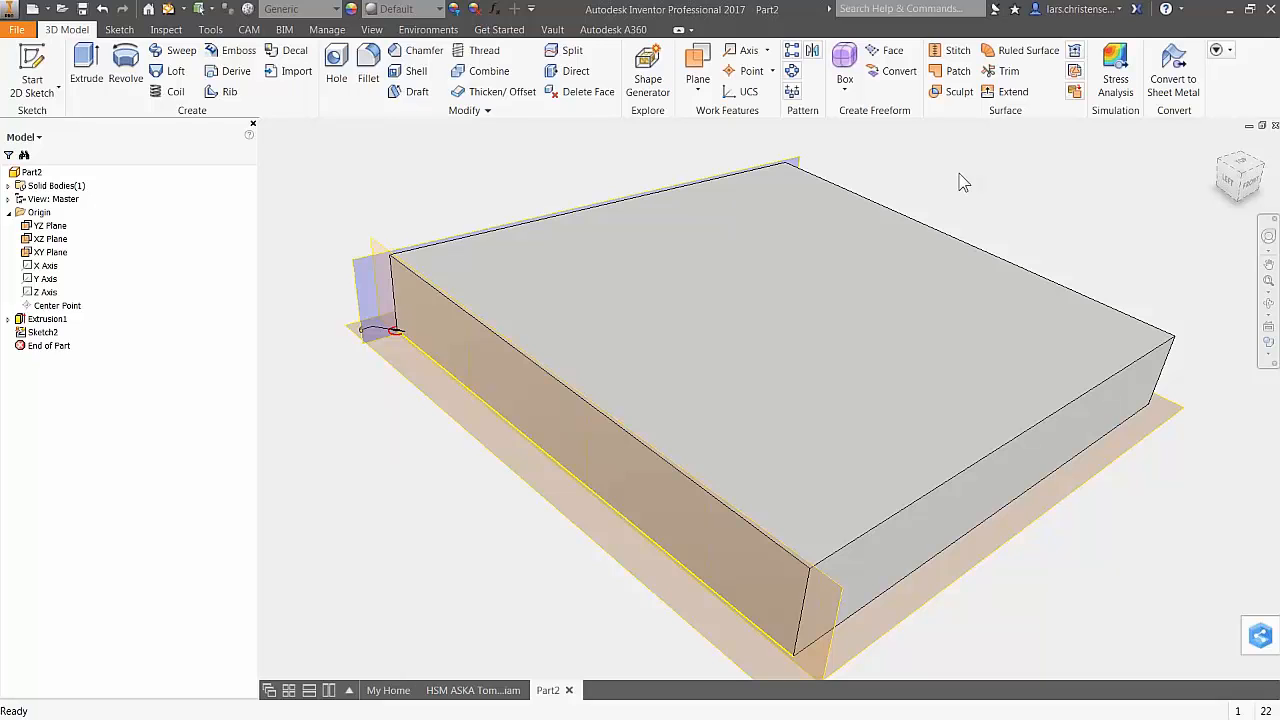
click(766, 292)
right_click(766, 292)
click(774, 331)
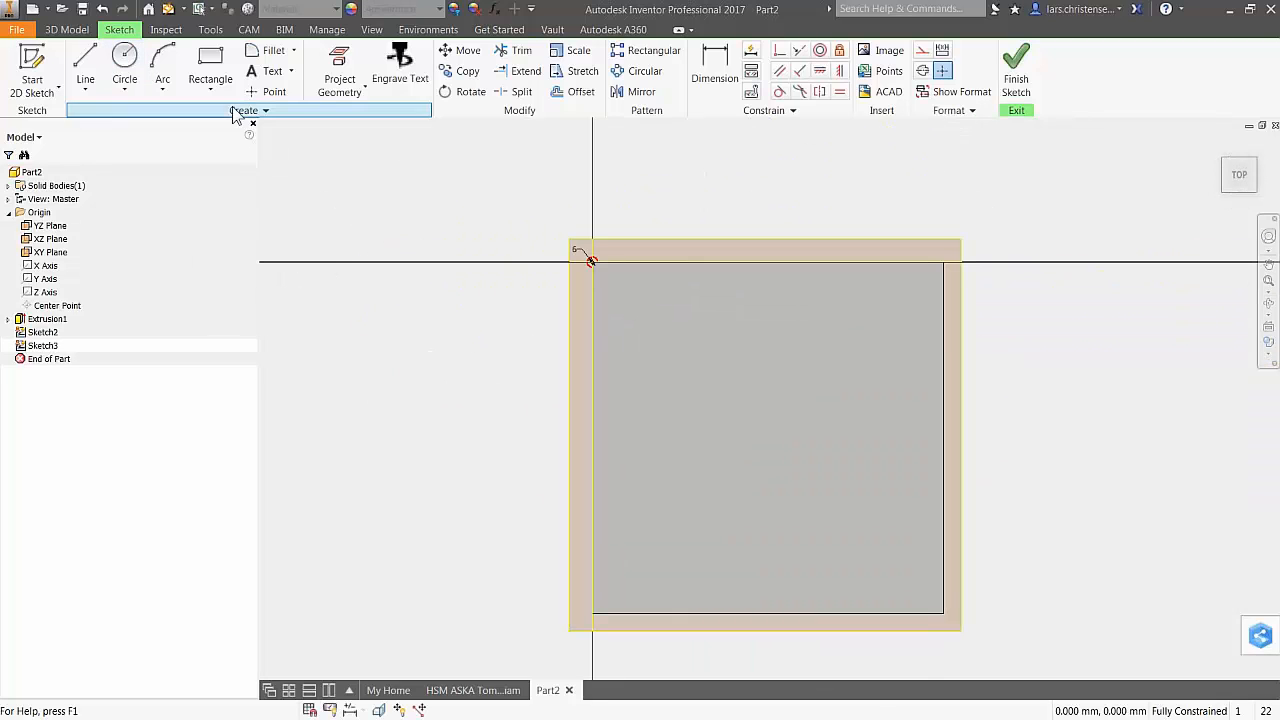
click(209, 72)
click(670, 330)
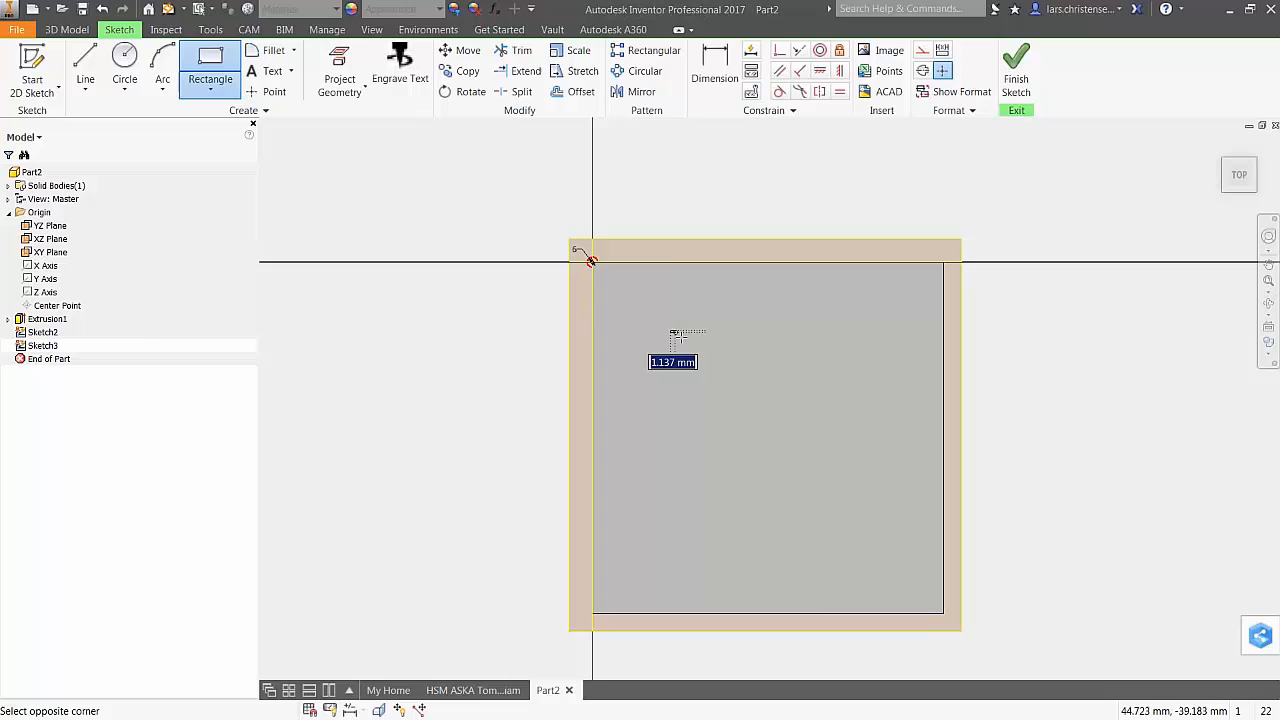
click(880, 527)
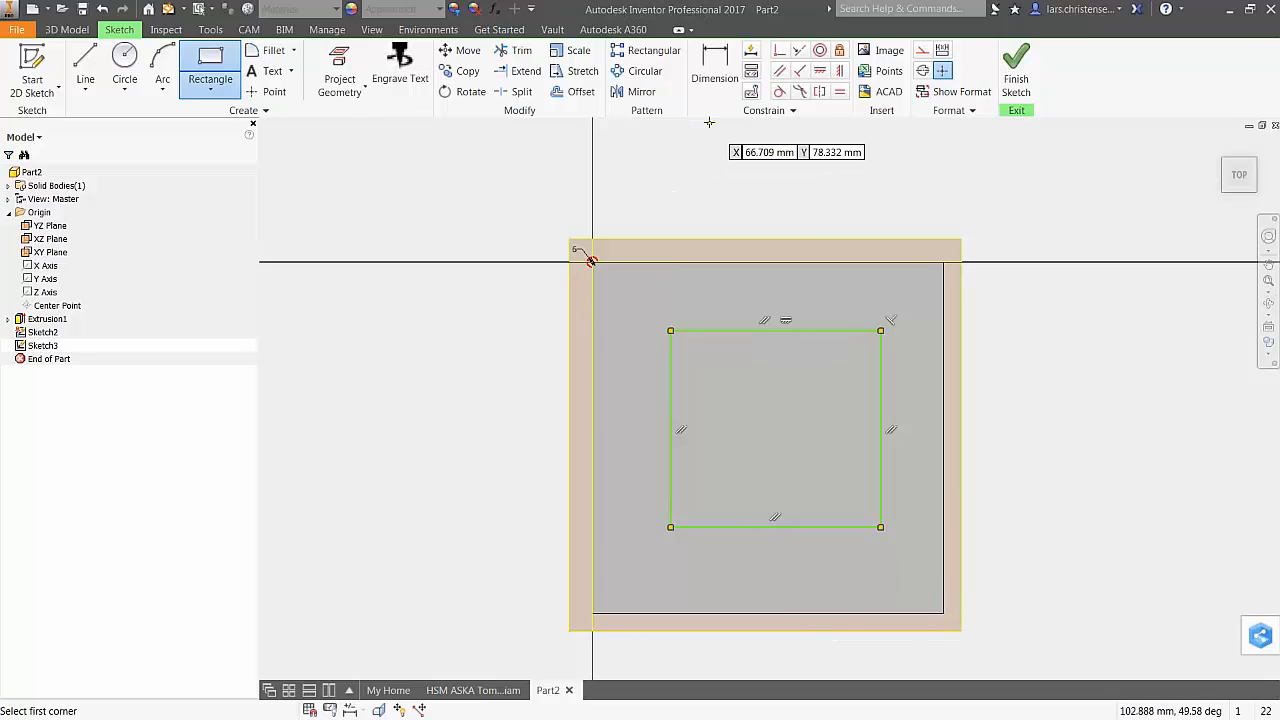
Dimension the rectangle's upper edge 30 mm from the plate's upper edge
click(715, 68)
click(718, 332)
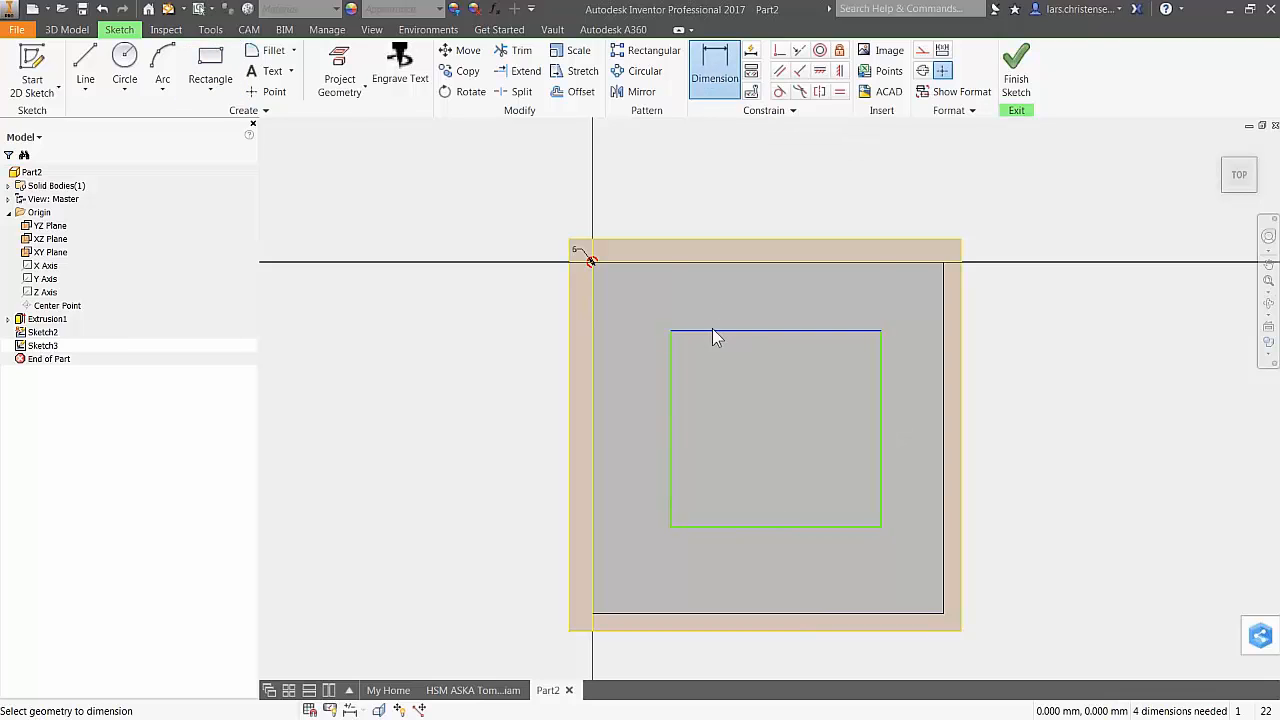
click(590, 261)
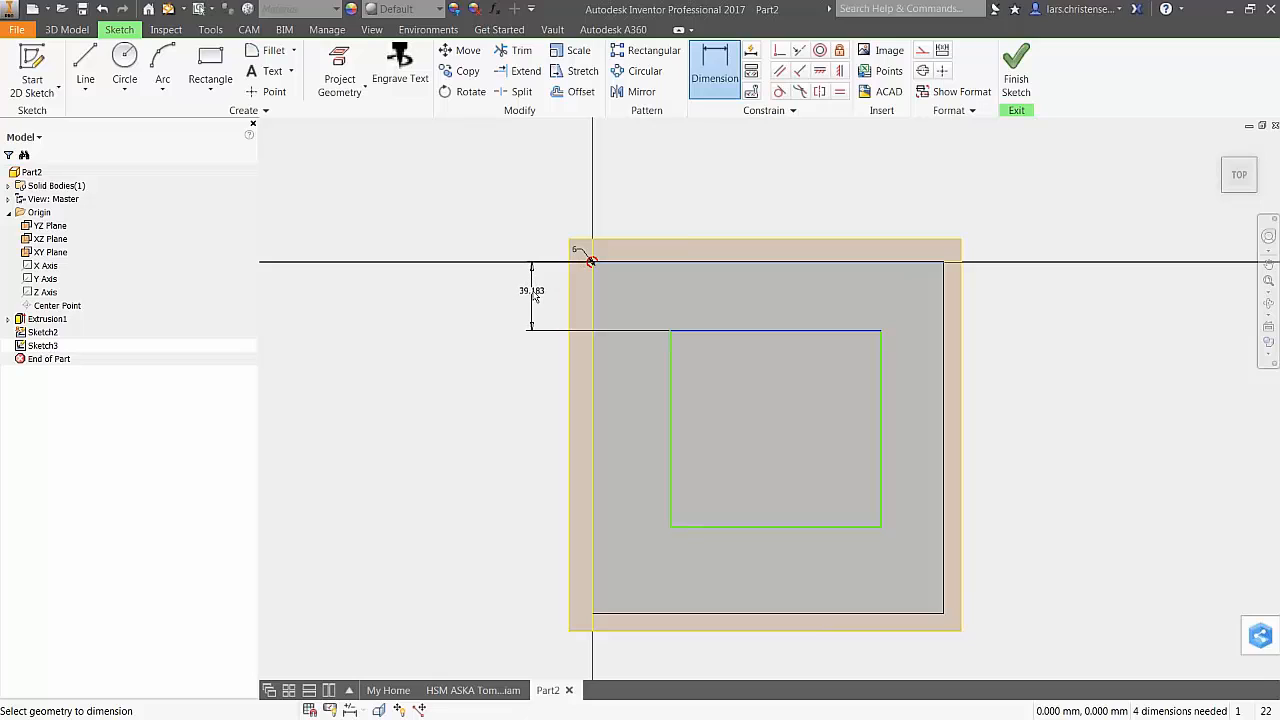
click(535, 296)
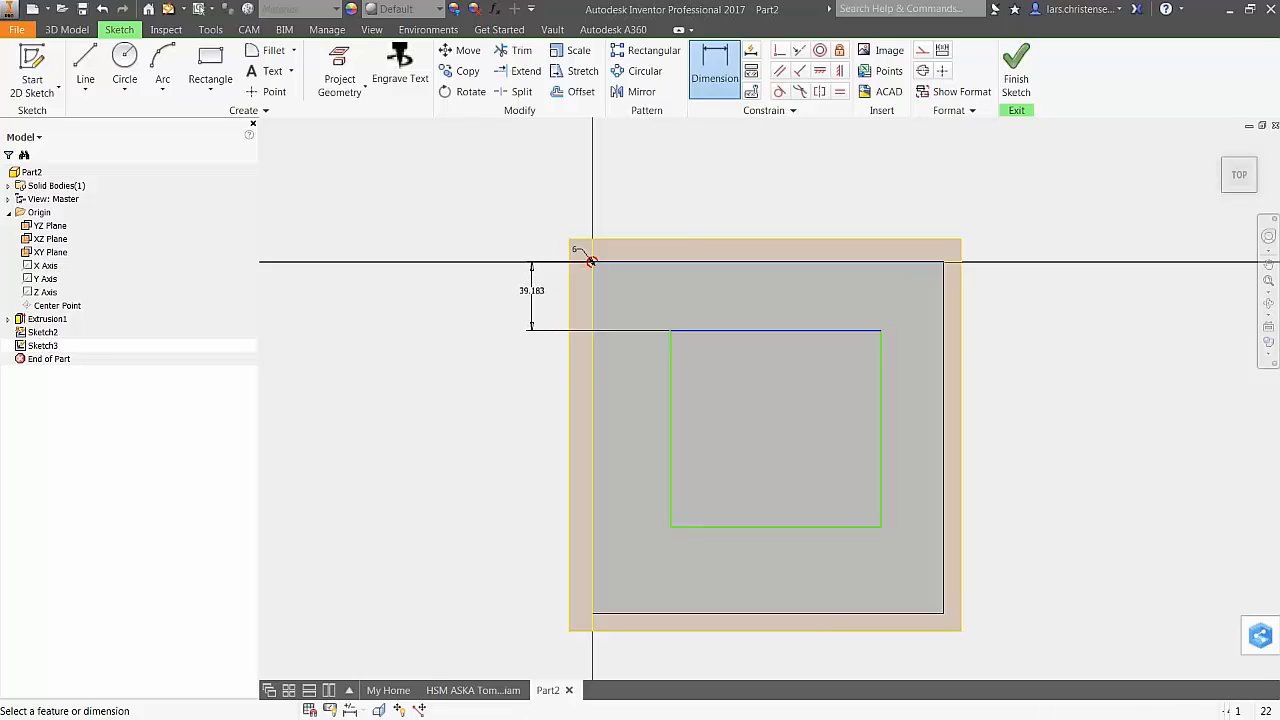
text(30)
key(Return)
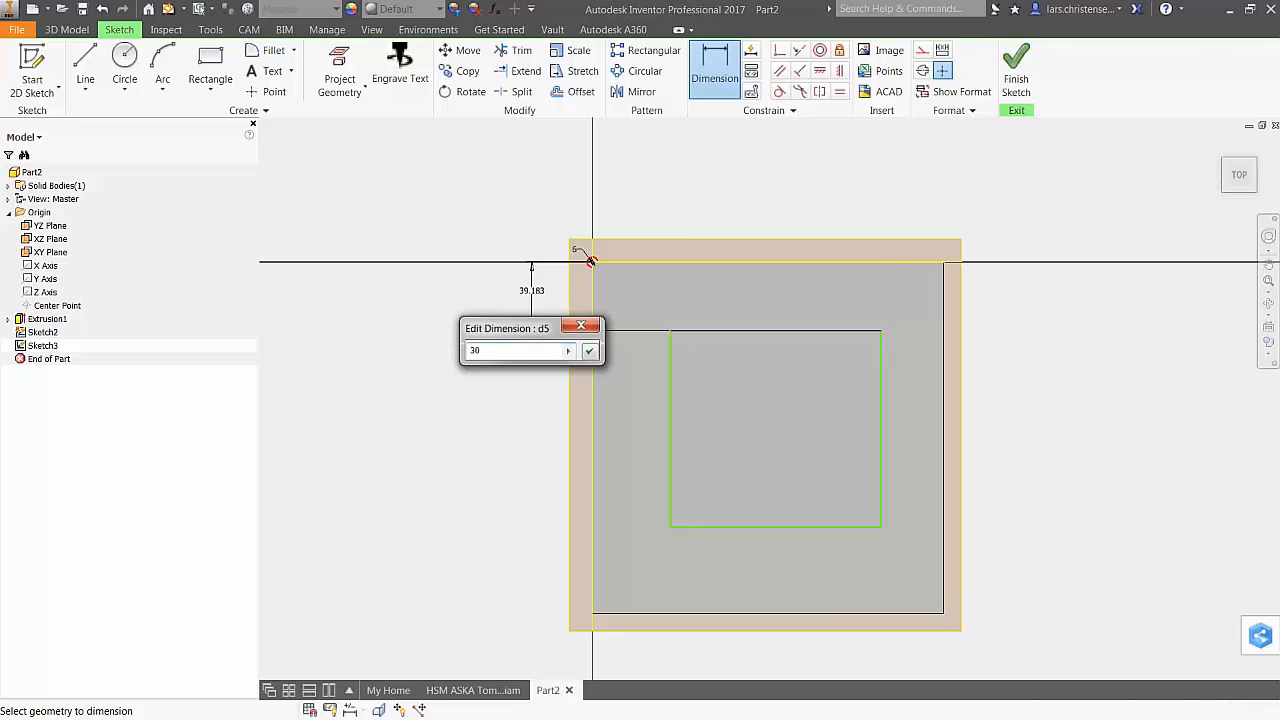
Dimension the rectangle's left edge 30 mm from the plate's left edge
click(671, 352)
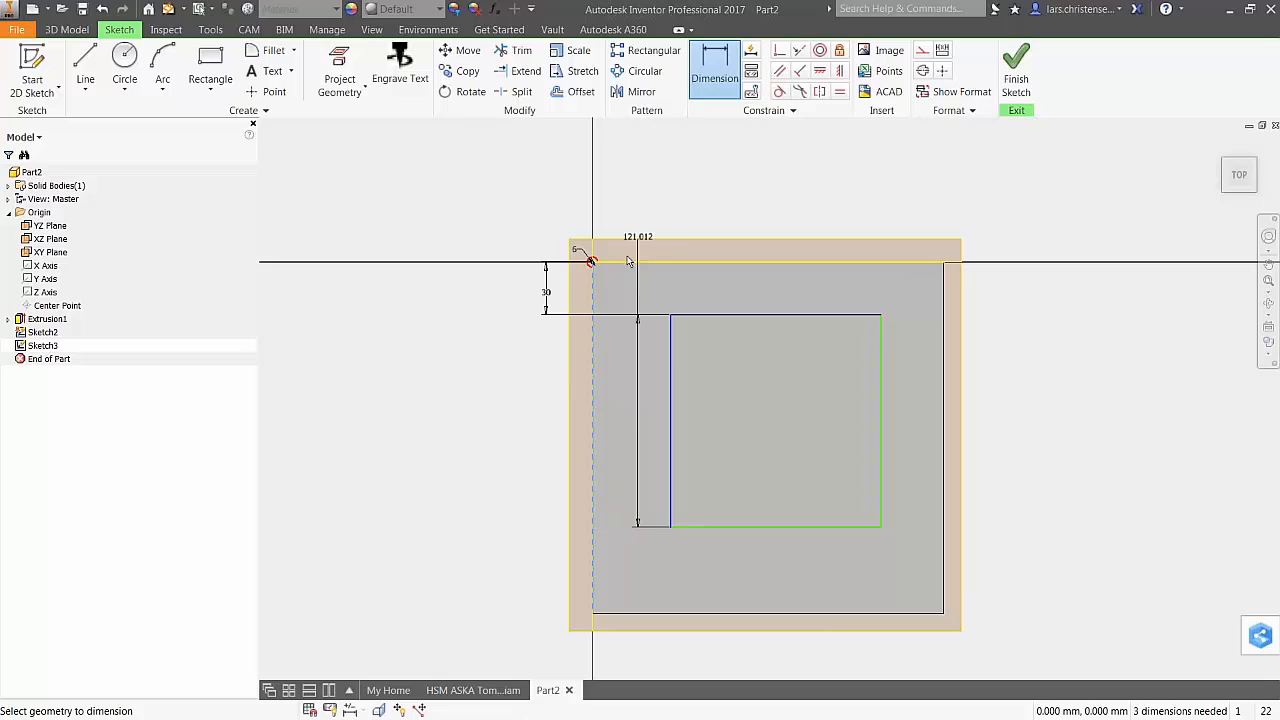
click(594, 345)
click(629, 212)
text(30)
key(Return)
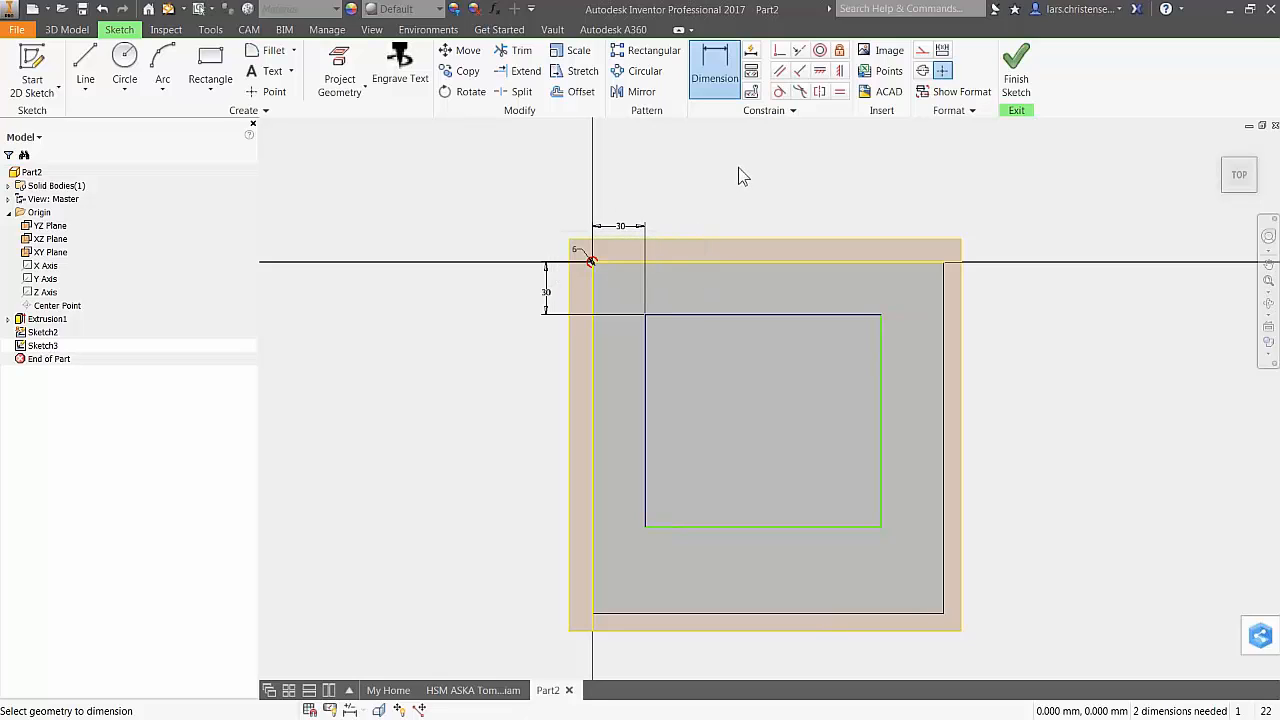
Dimension the rectangle's right edge 170 mm from the plate's left edge
click(881, 372)
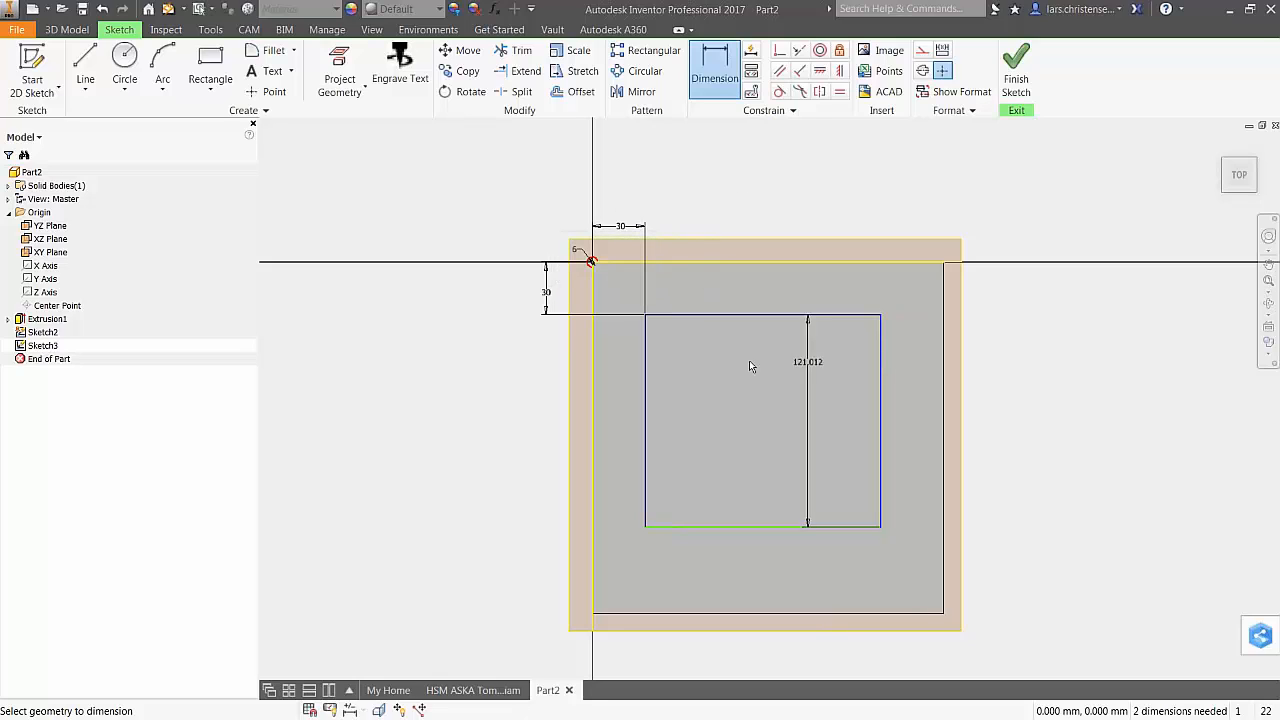
click(594, 380)
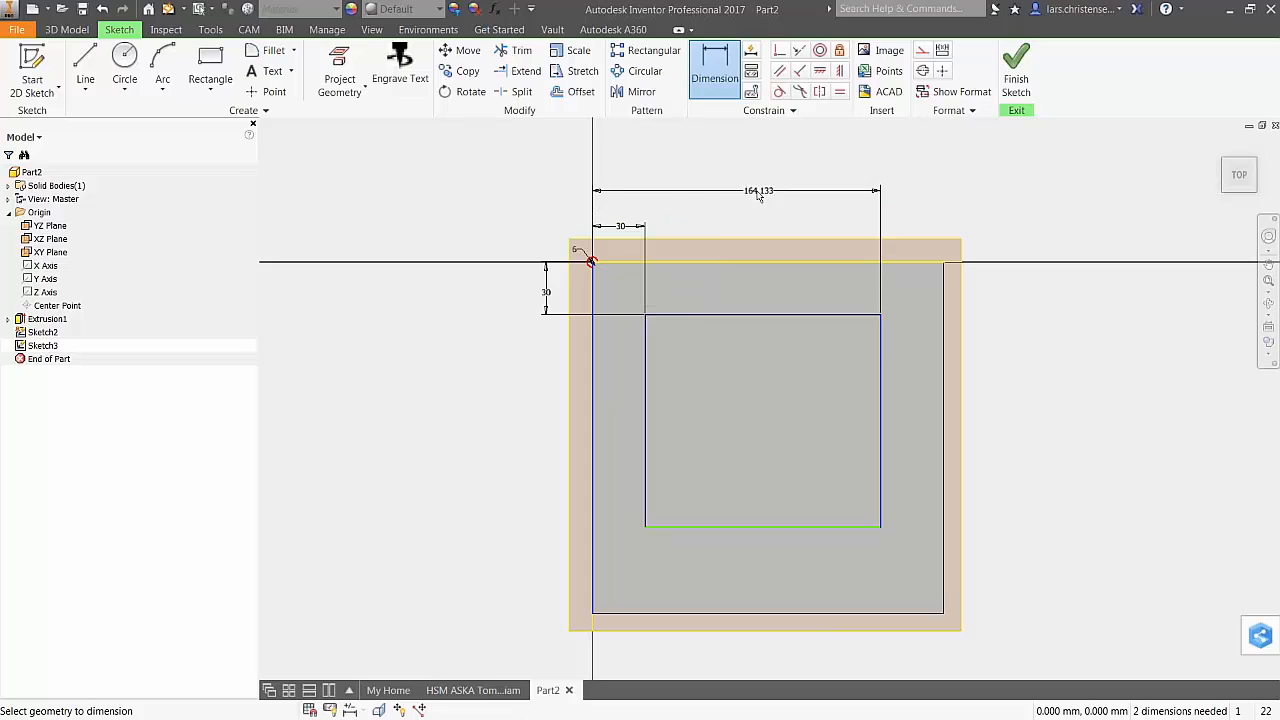
click(732, 195)
text(170)
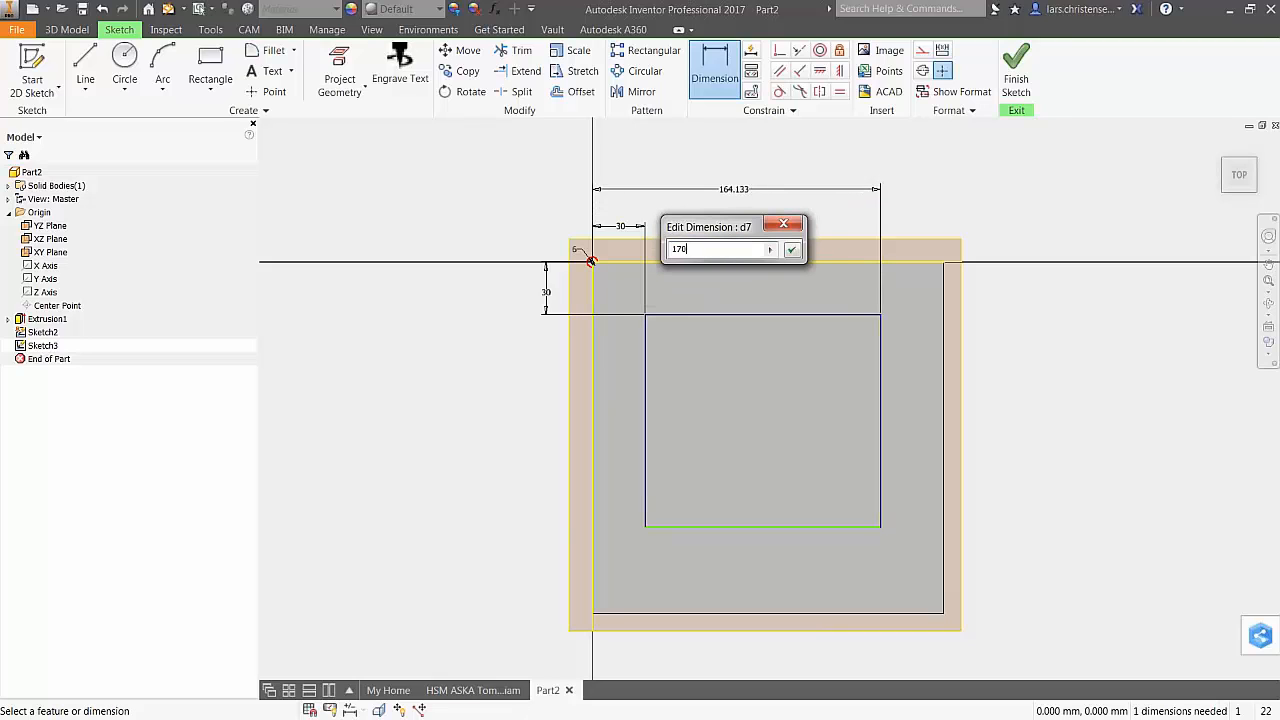
key(Return)
Dimension the rectangle's lower edge 170 mm from the plate's upper edge
click(690, 262)
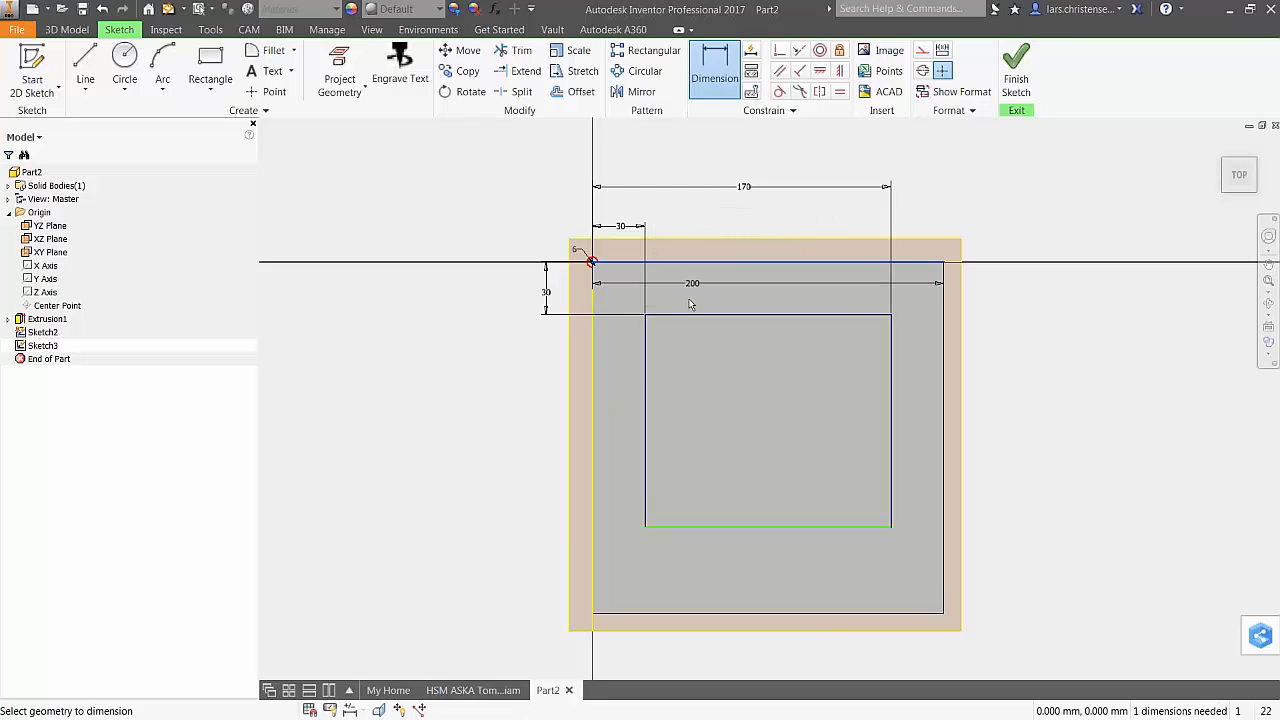
click(681, 524)
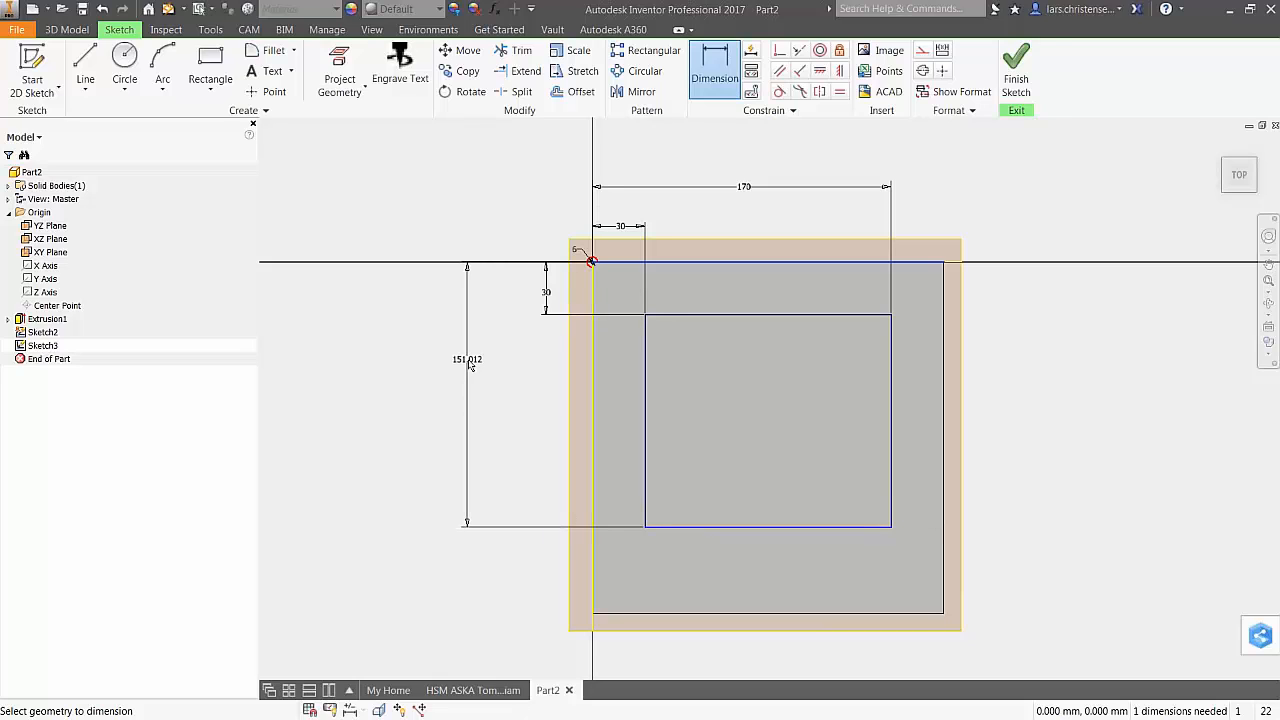
click(462, 356)
text(170)
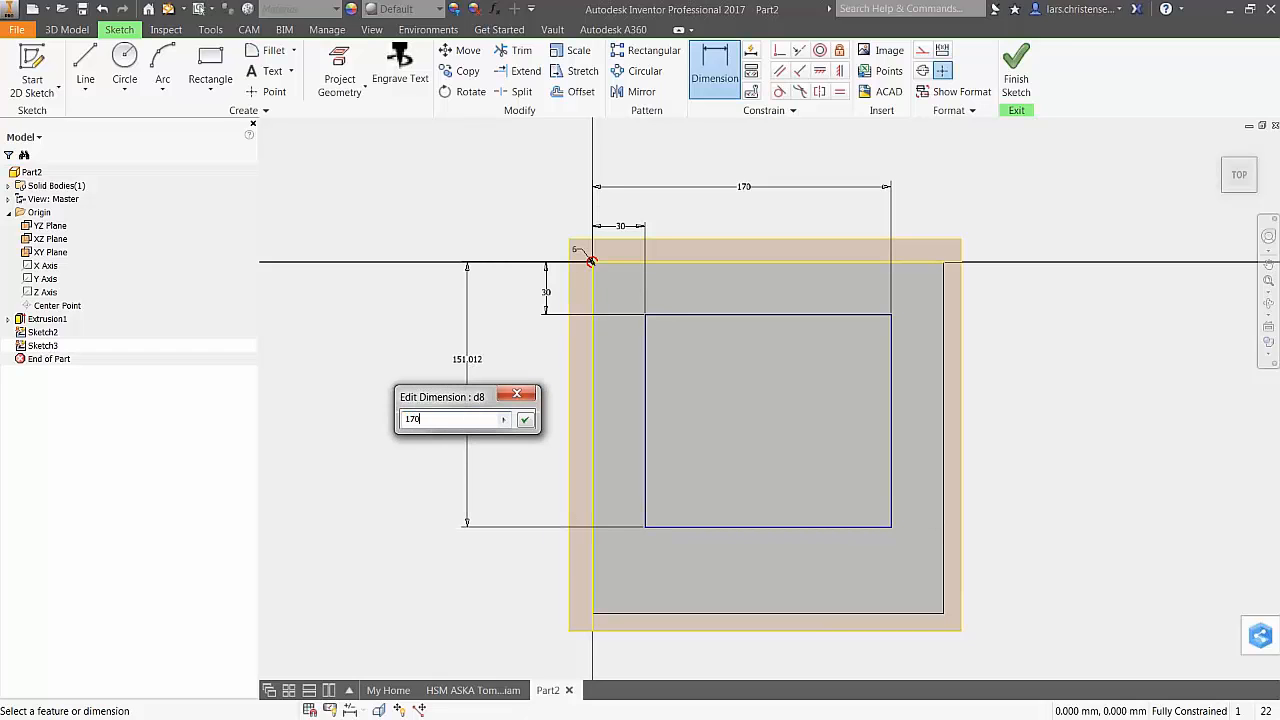
key(Return)
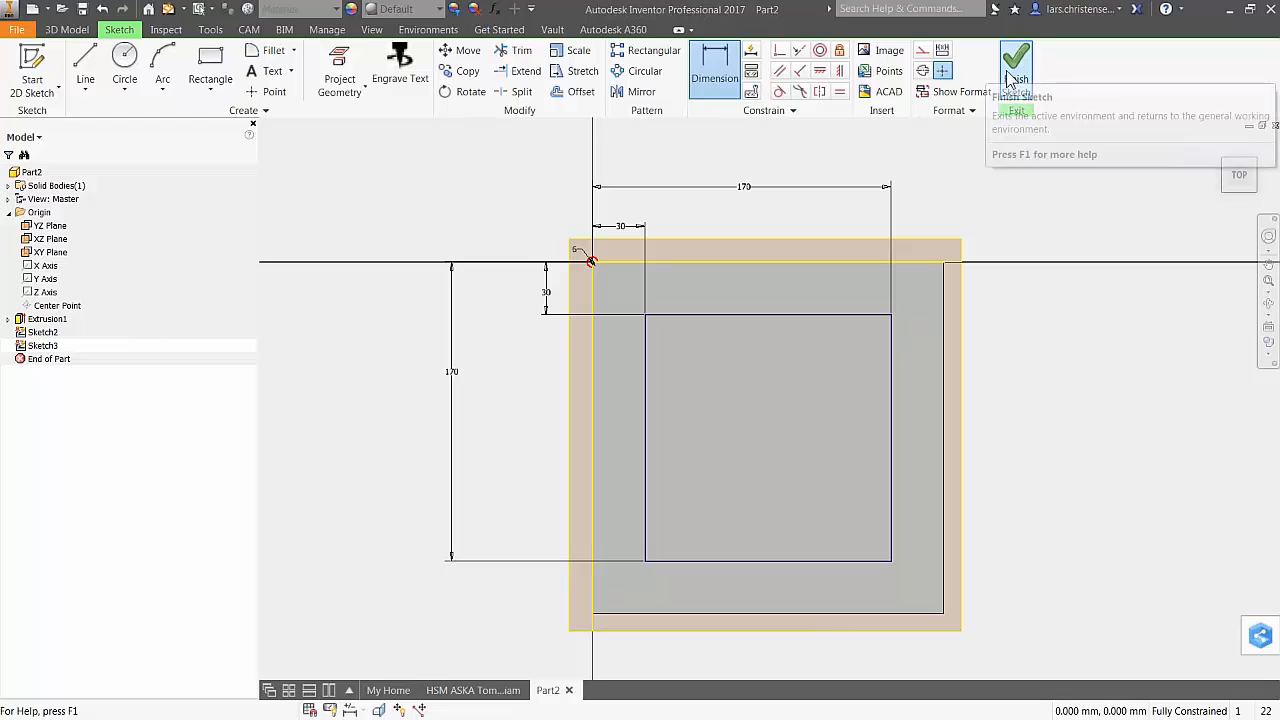
Create four 10 mm diameter Through All holes centred on the corners of the sketched rectangle
click(66, 31)
click(336, 62)
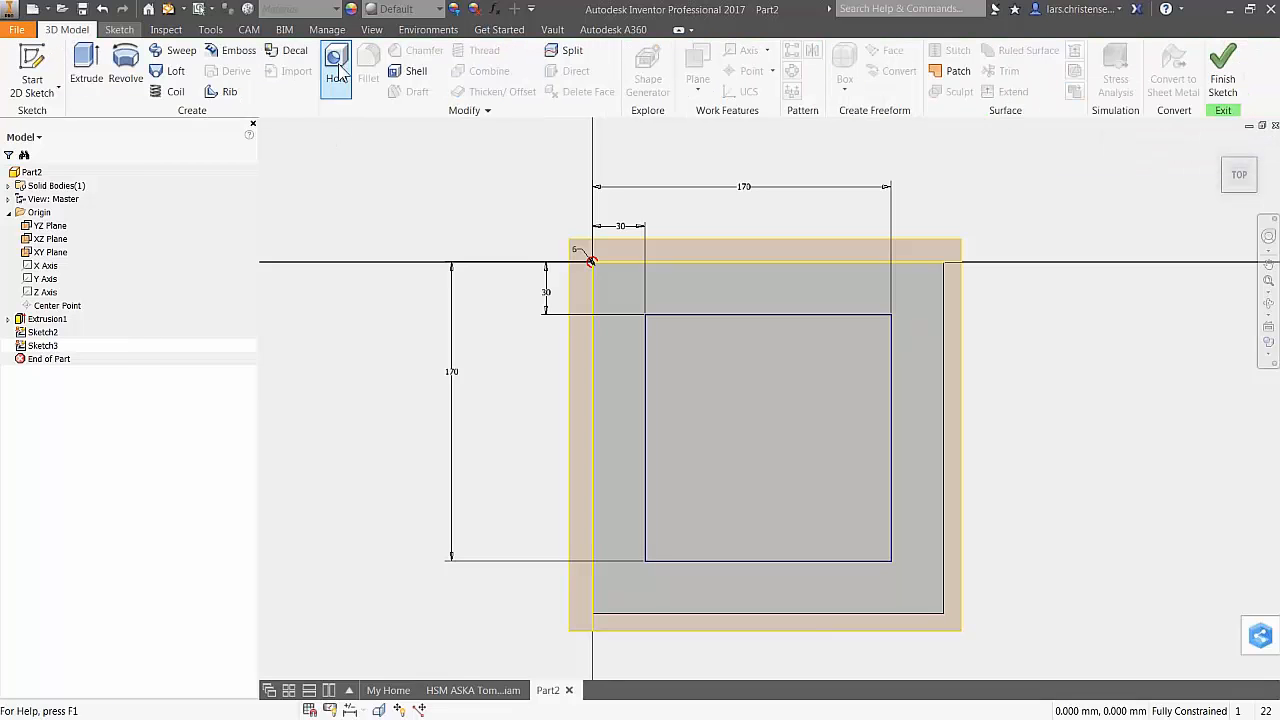
click(645, 317)
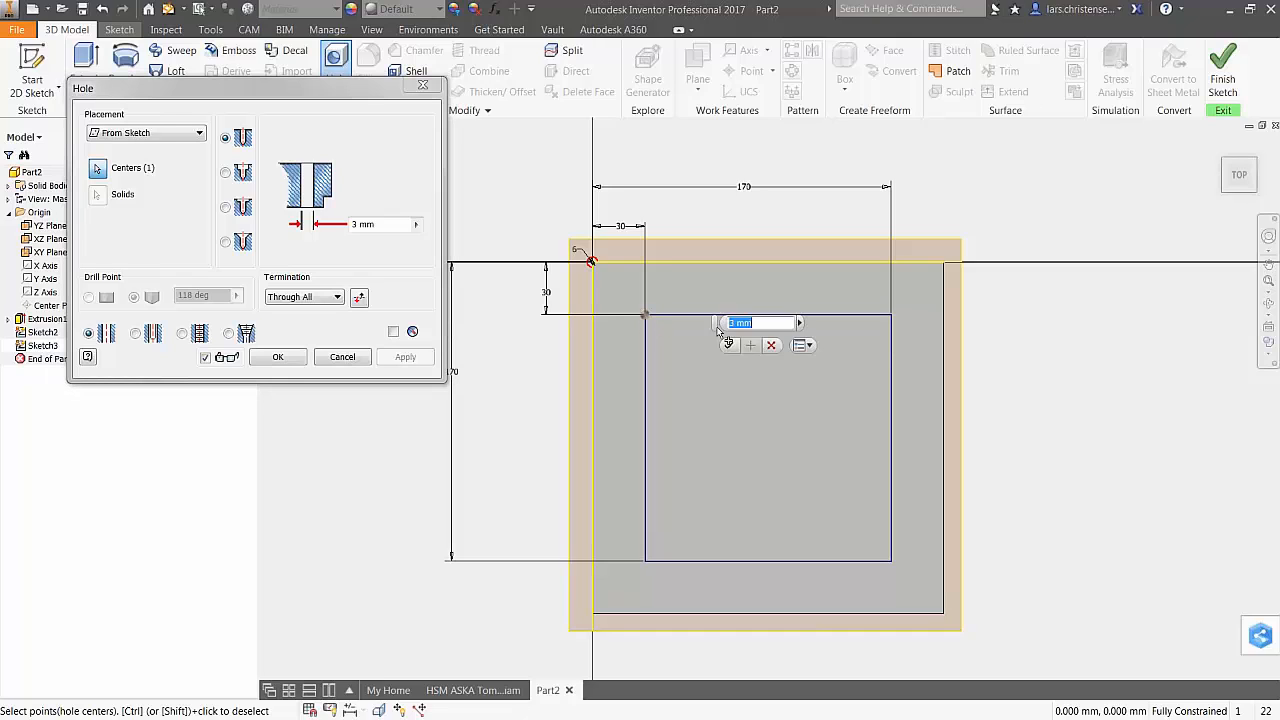
click(890, 316)
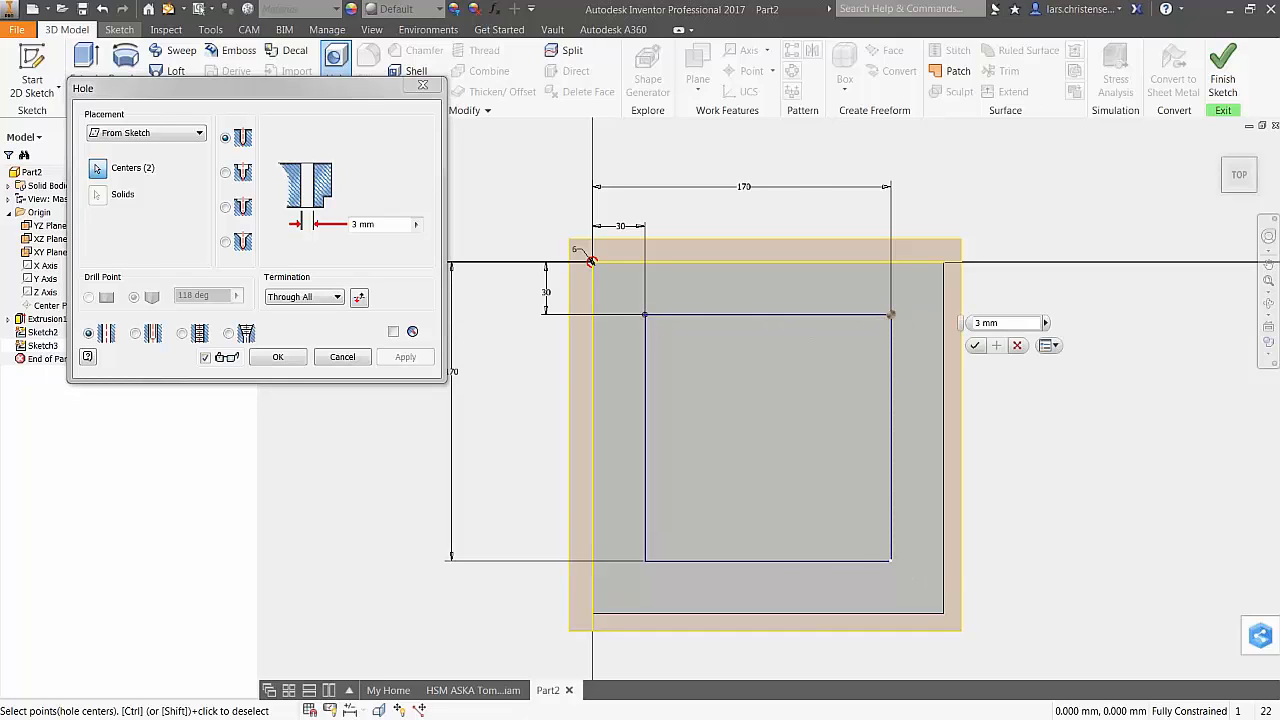
right_click(887, 562)
click(888, 562)
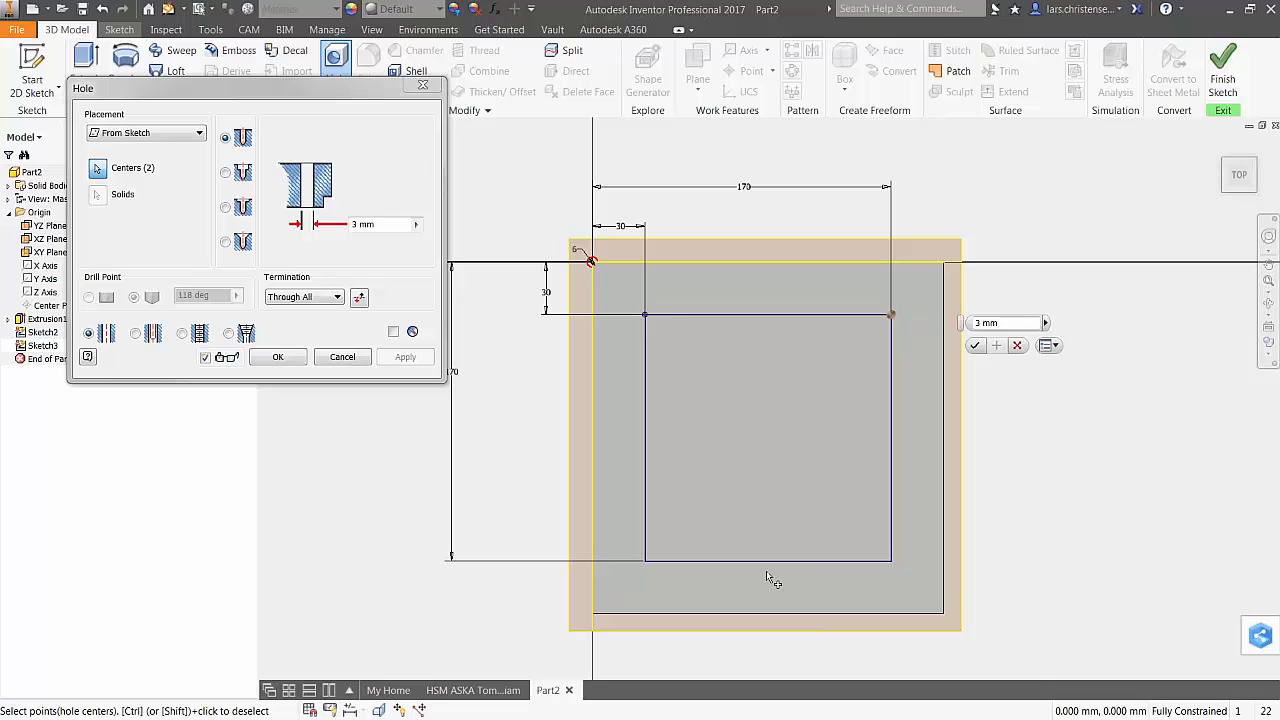
click(892, 562)
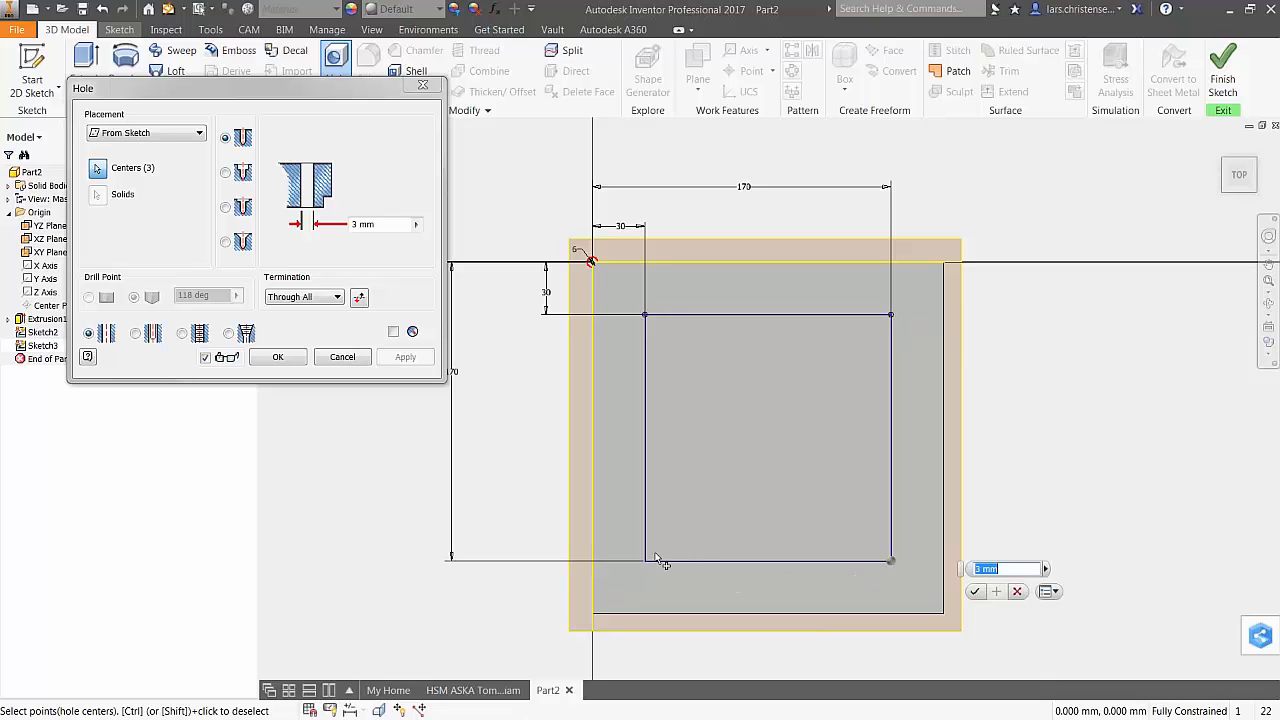
click(646, 562)
click(385, 224)
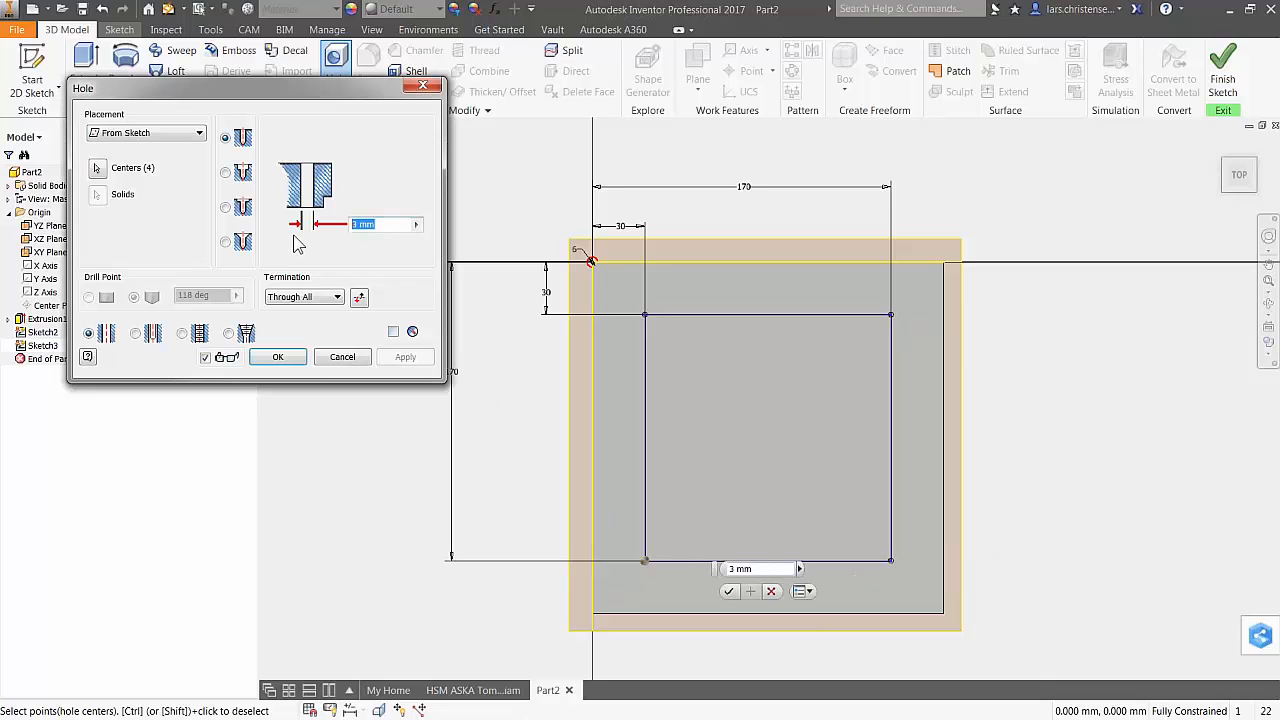
text(10)
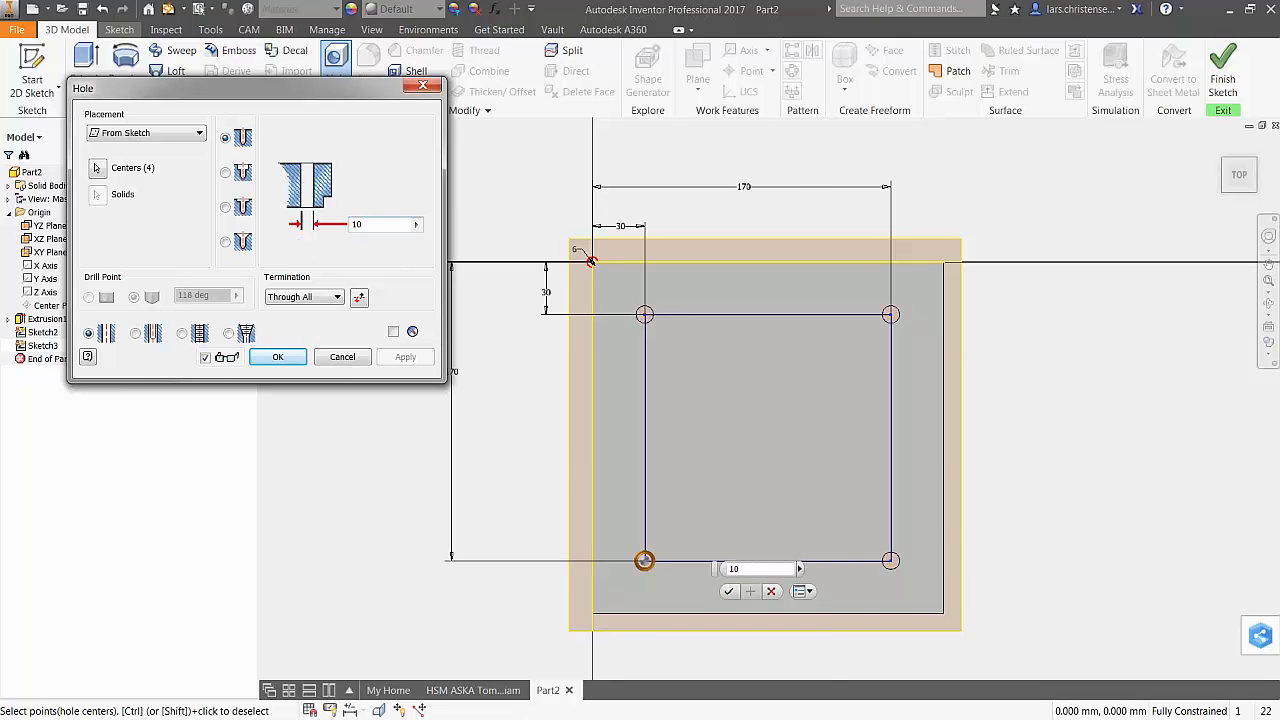
key(Return)
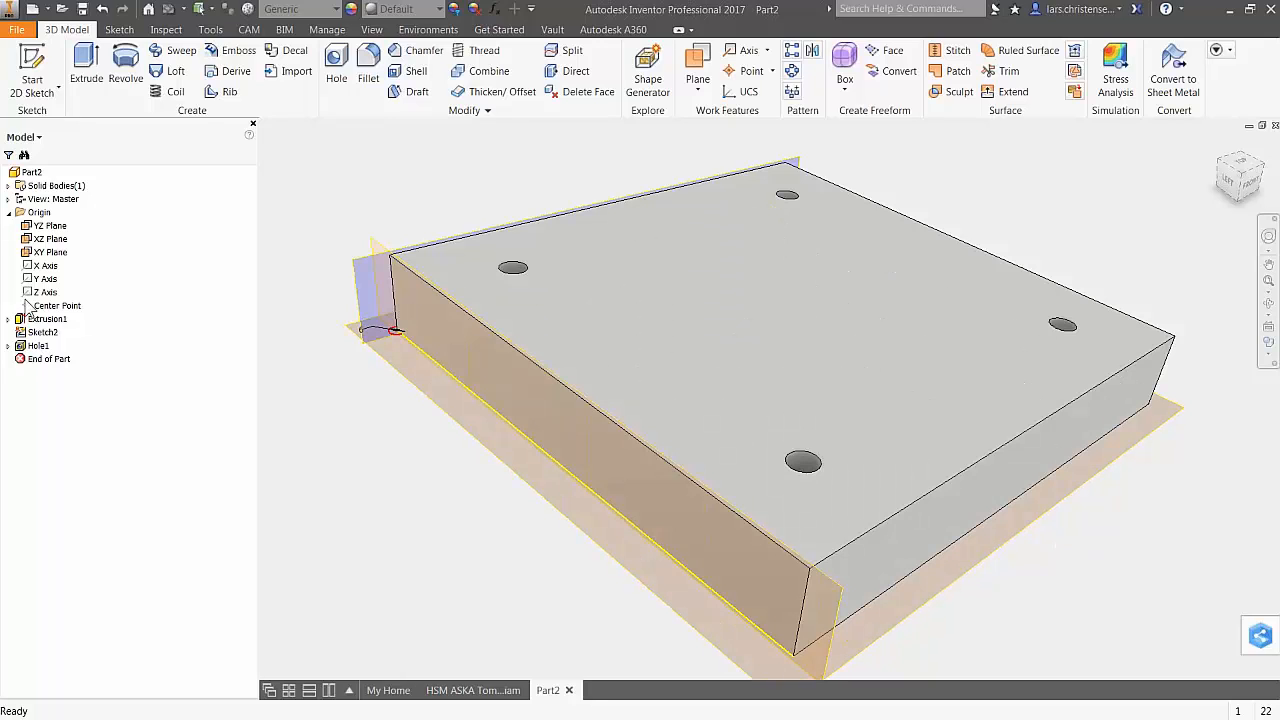
Collapse the Origin folder and rename the plate's extrusion feature as Base Plate
click(8, 213)
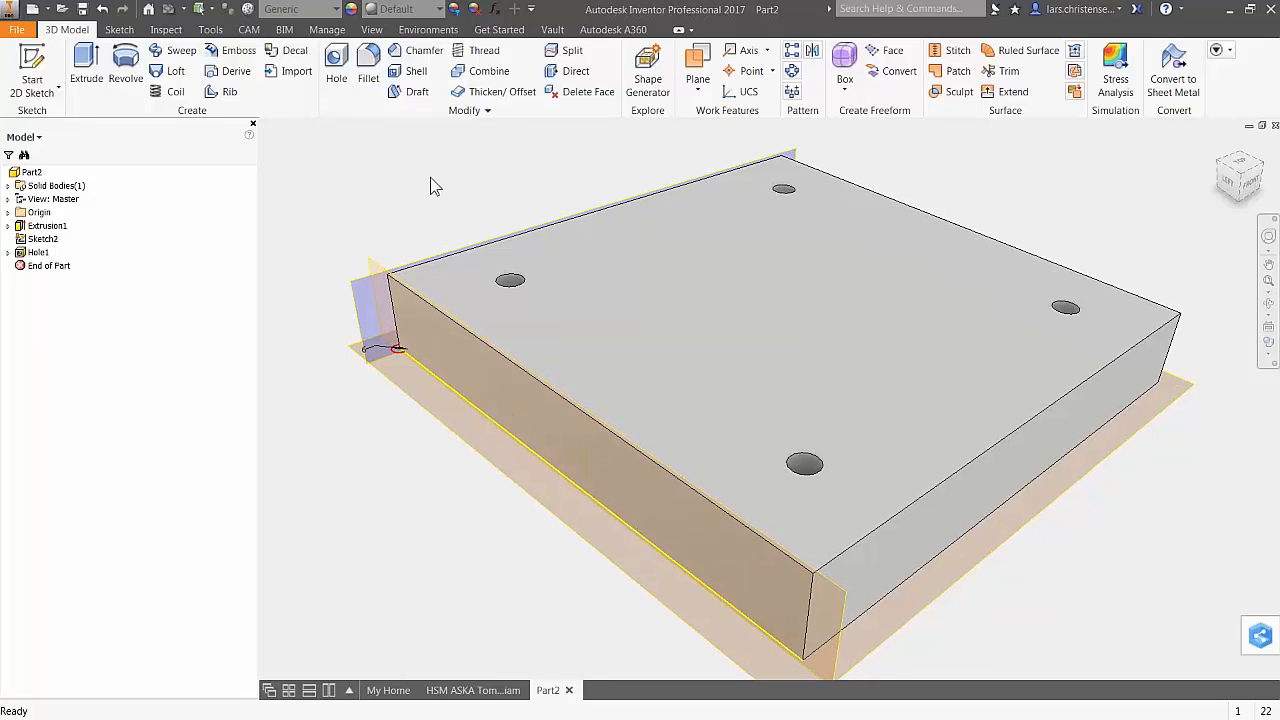
click(44, 228)
click(45, 229)
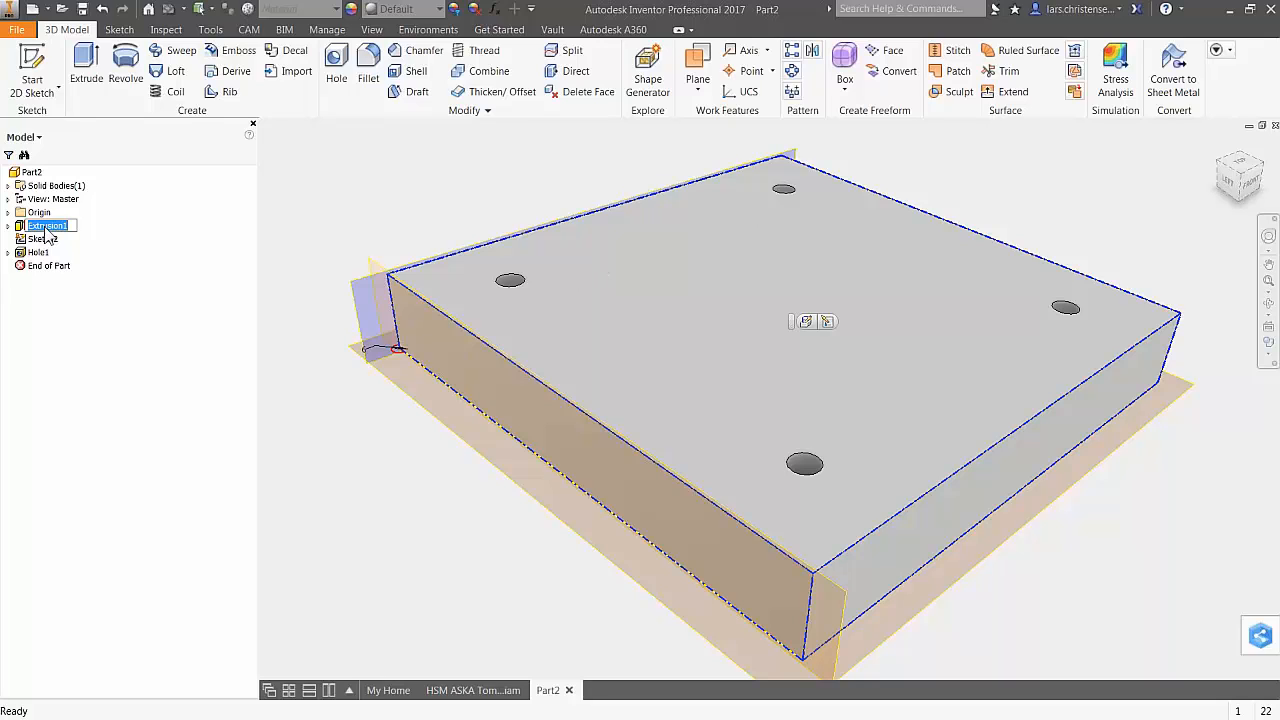
text(Base Plate)
click(157, 320)
click(56, 241)
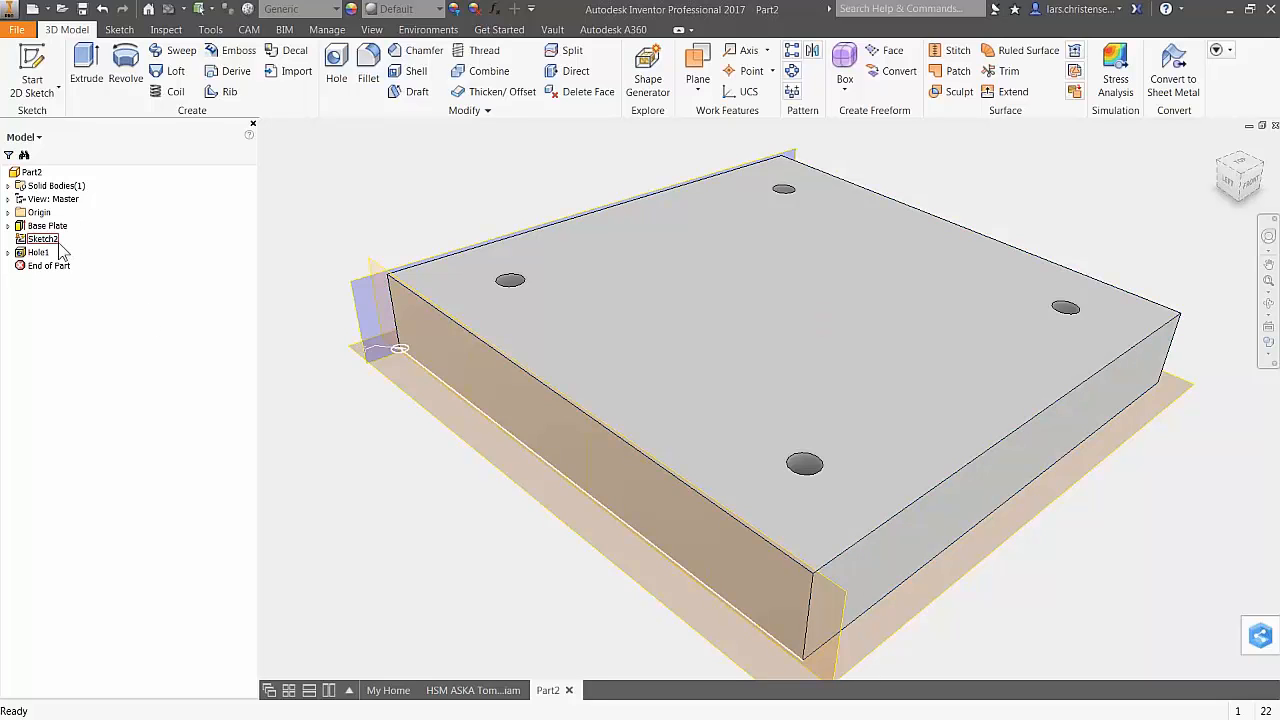
double_click(56, 242)
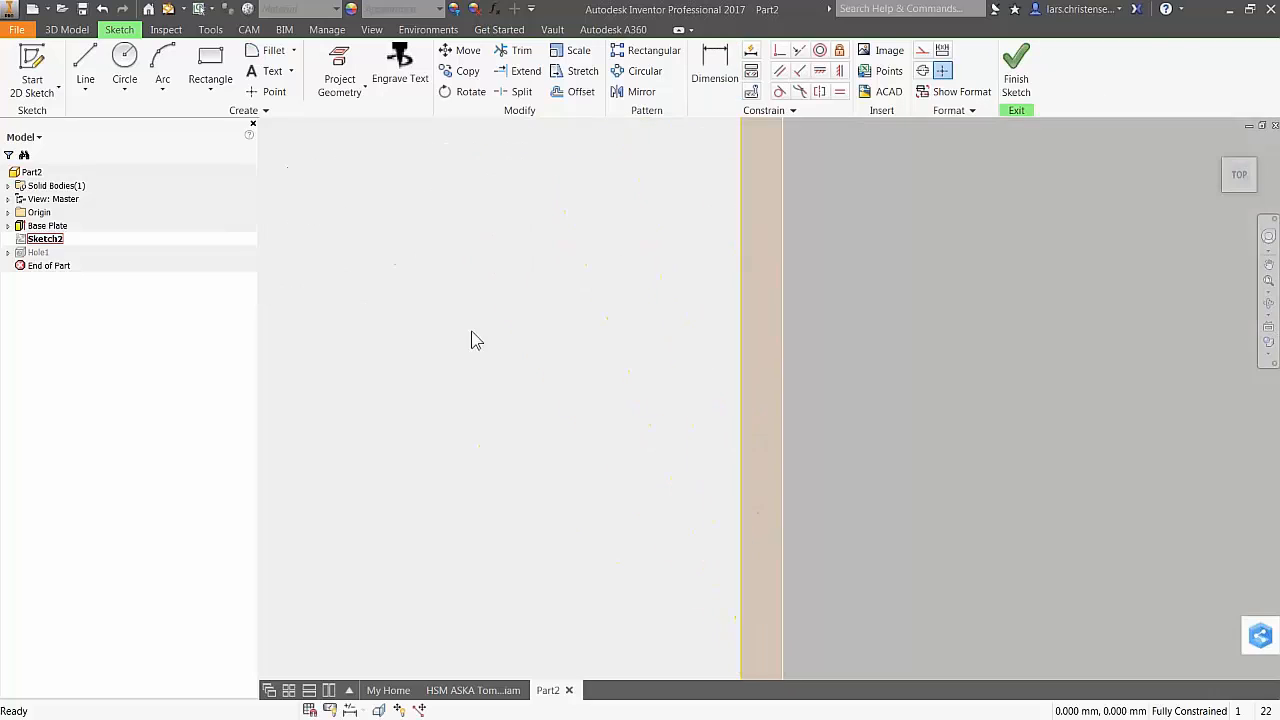
click(1016, 68)
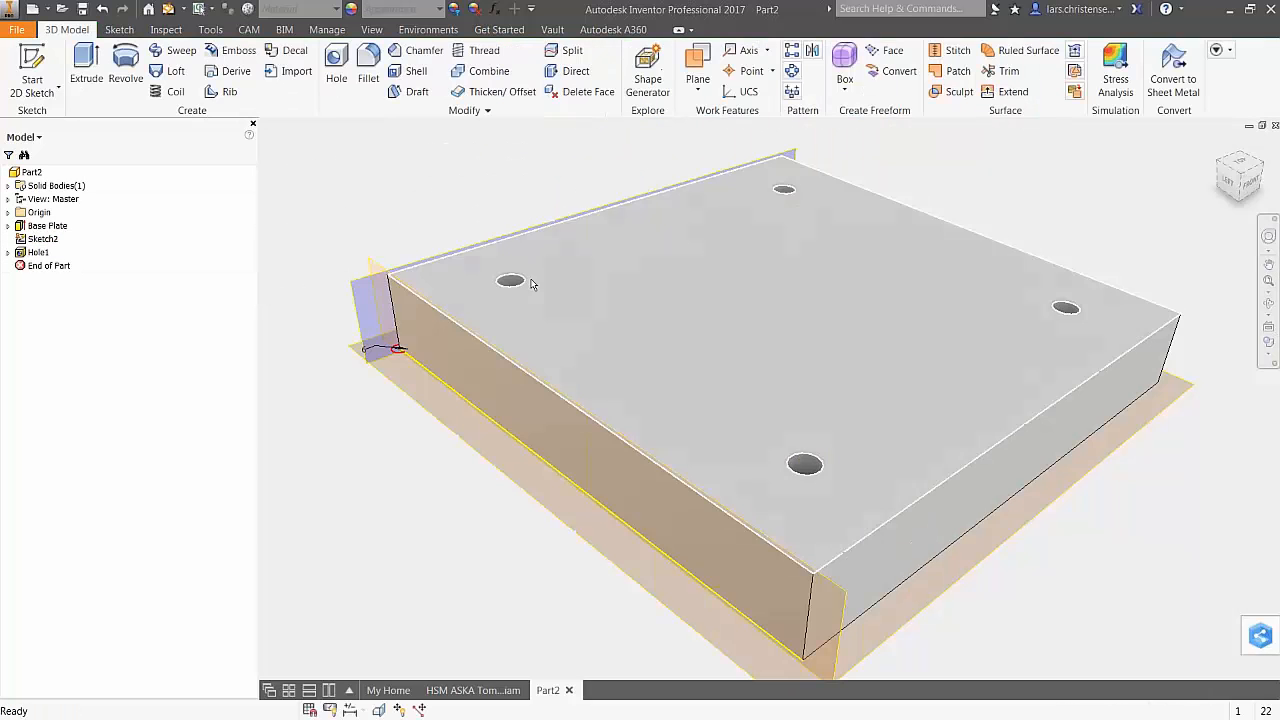
Rename the origin corner's circle sketch as Pickup
click(36, 241)
click(36, 242)
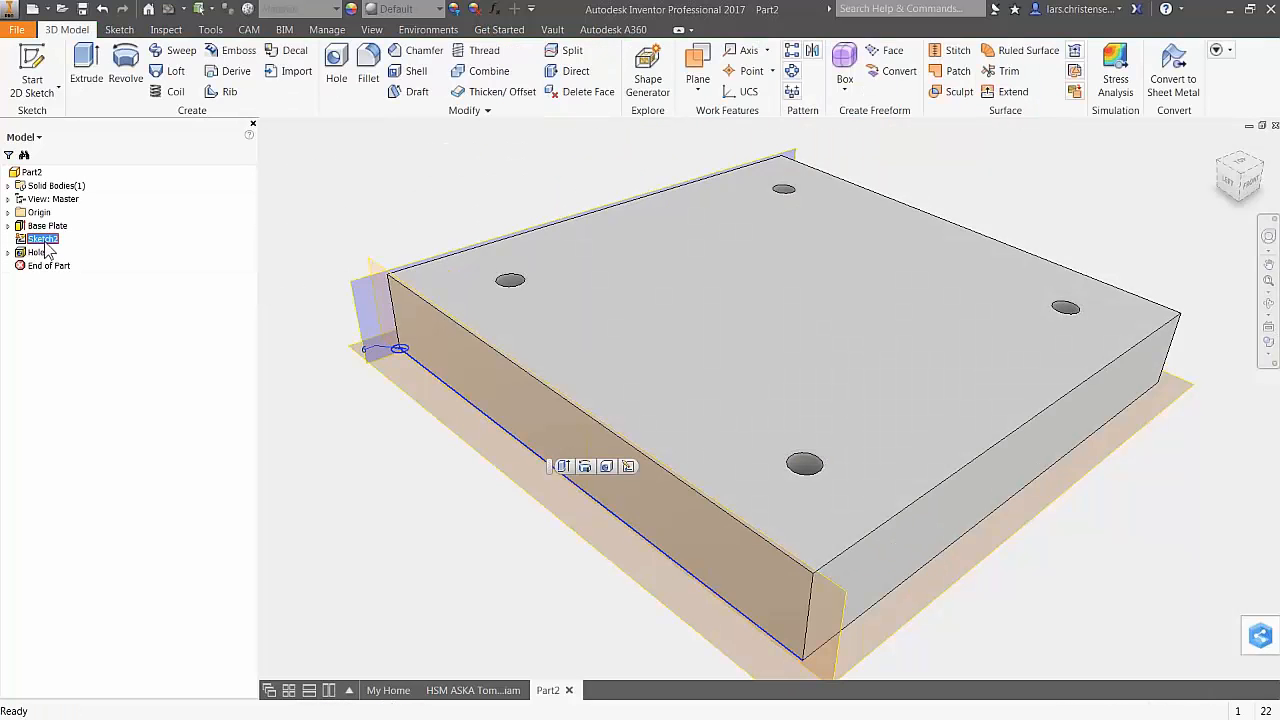
text(Pickup)
key(Return)
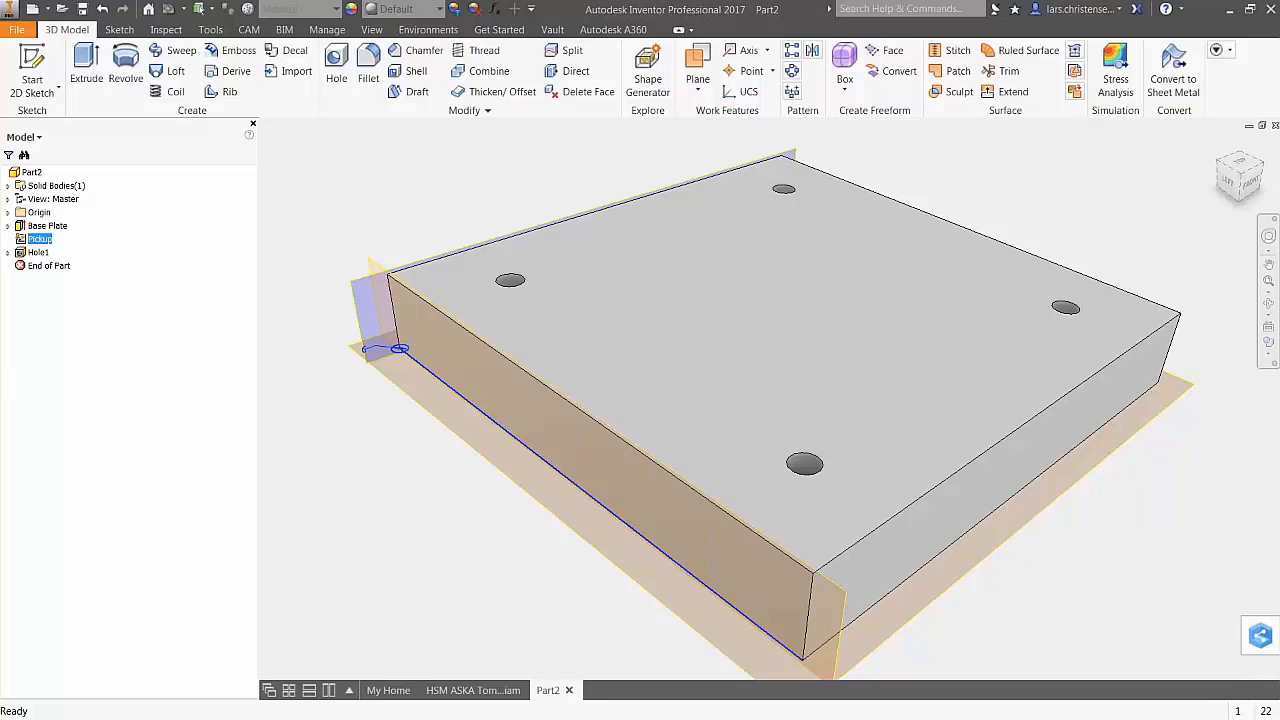
Rename the plate's hole feature as Locating holes
click(36, 254)
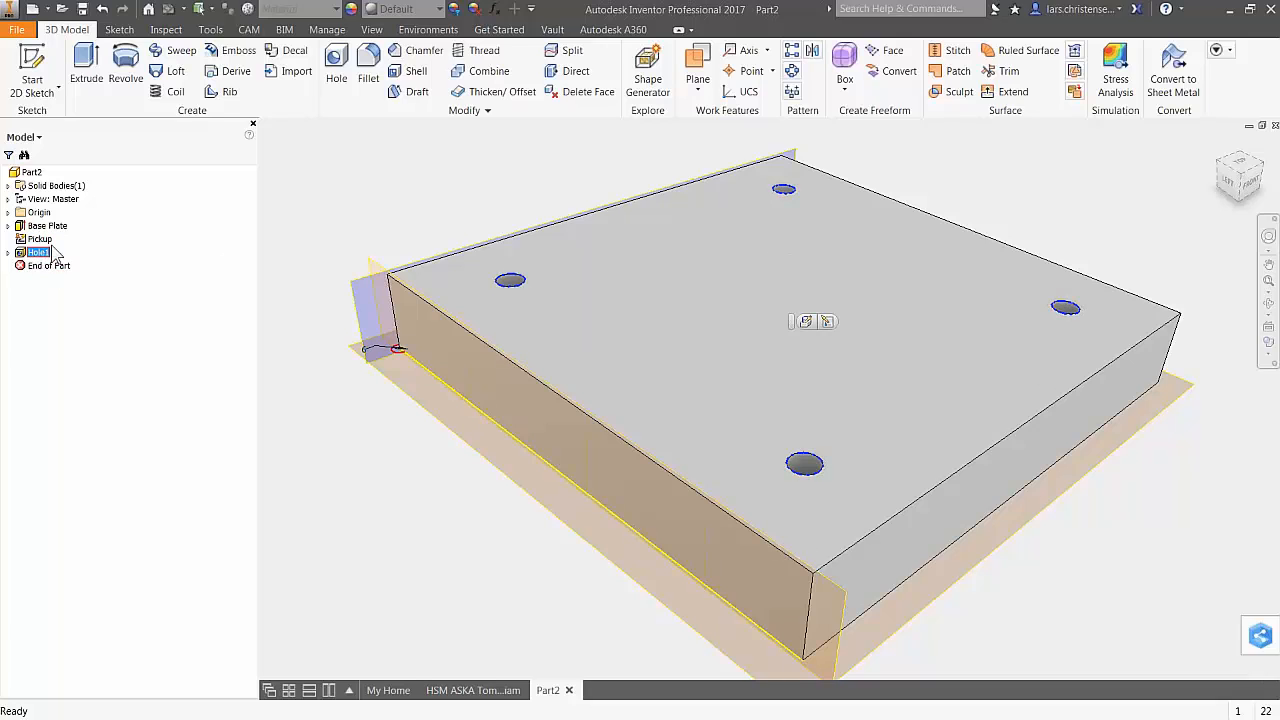
right_click(41, 251)
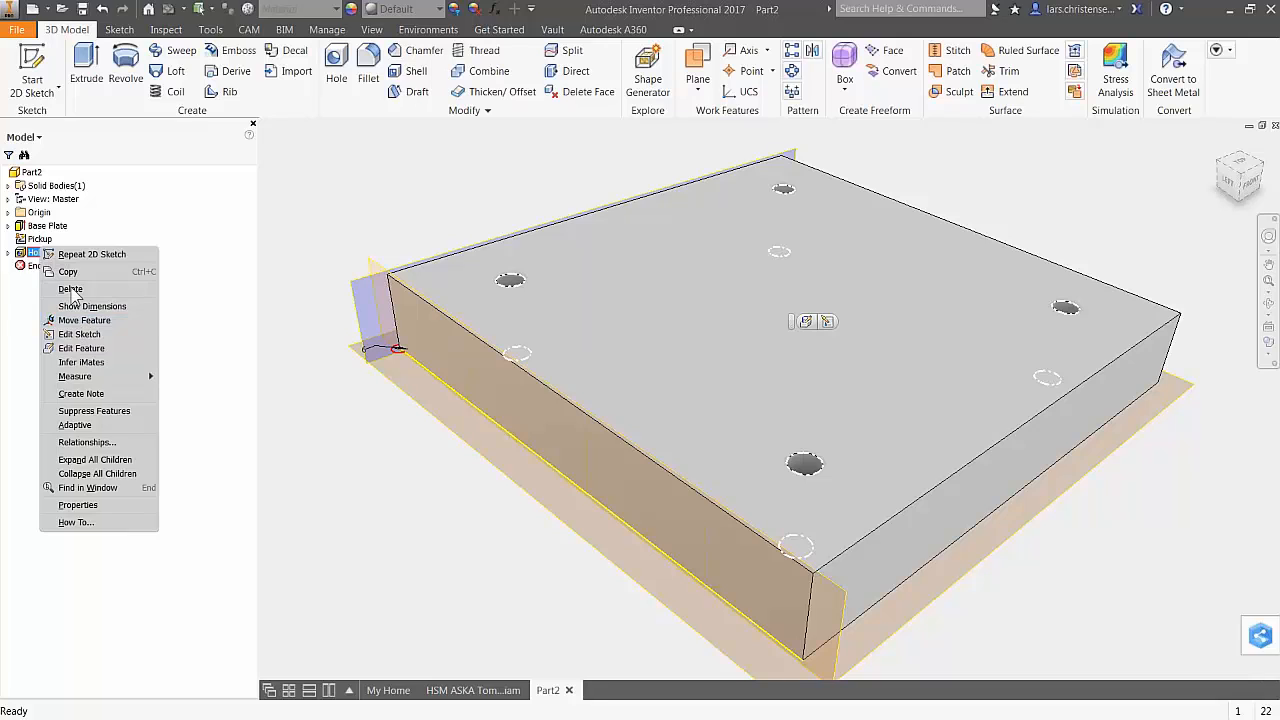
click(14, 302)
click(40, 253)
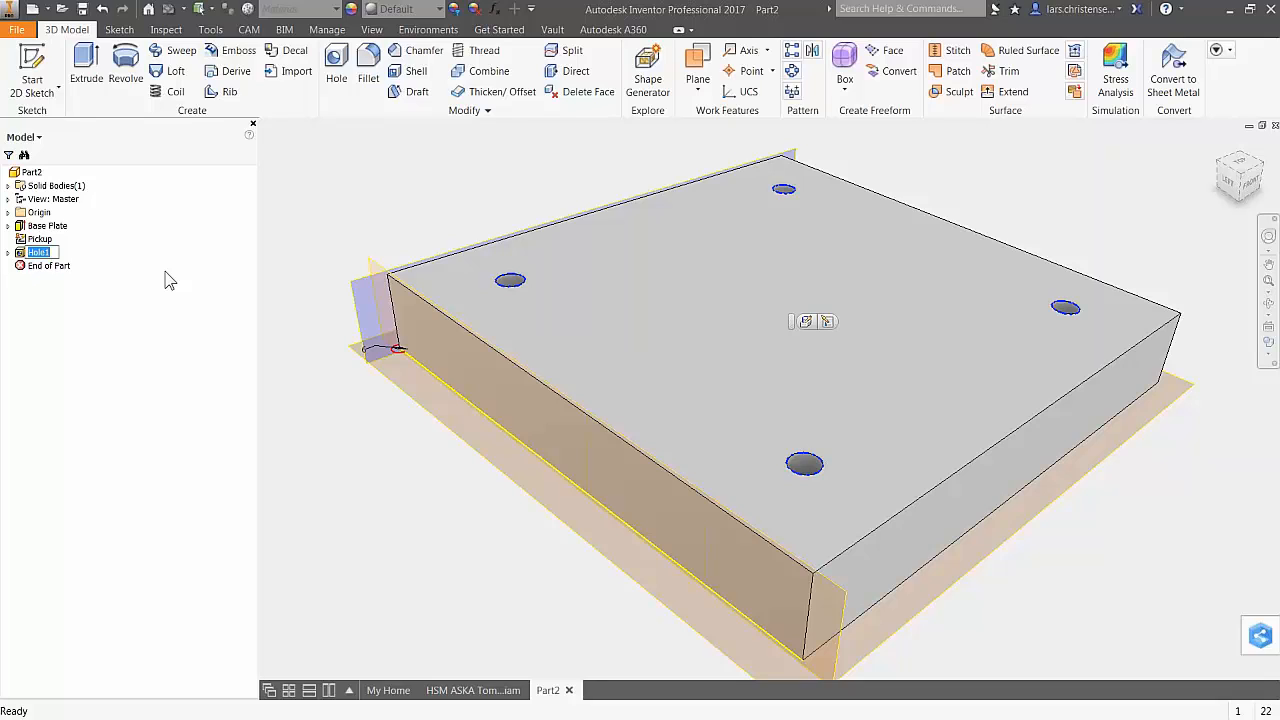
text(Locating holes)
key(Return)
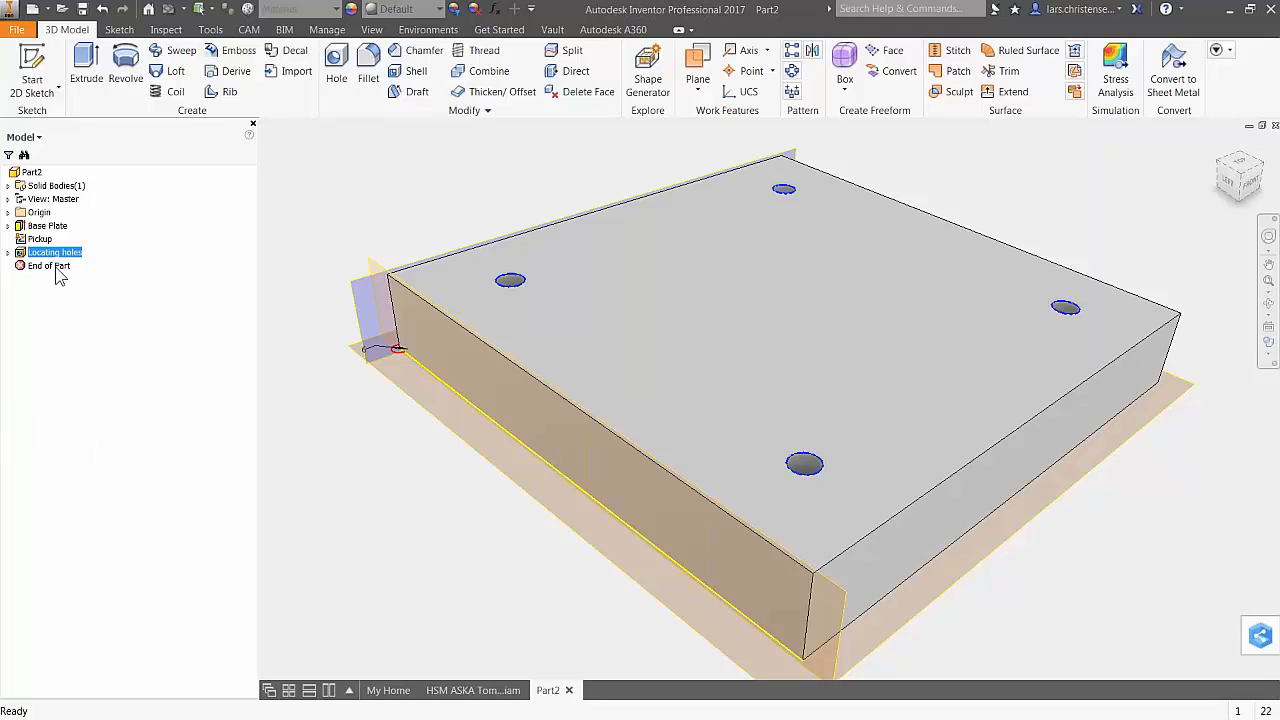
Save the part on the Desktop as Part2.ipt
click(47, 226)
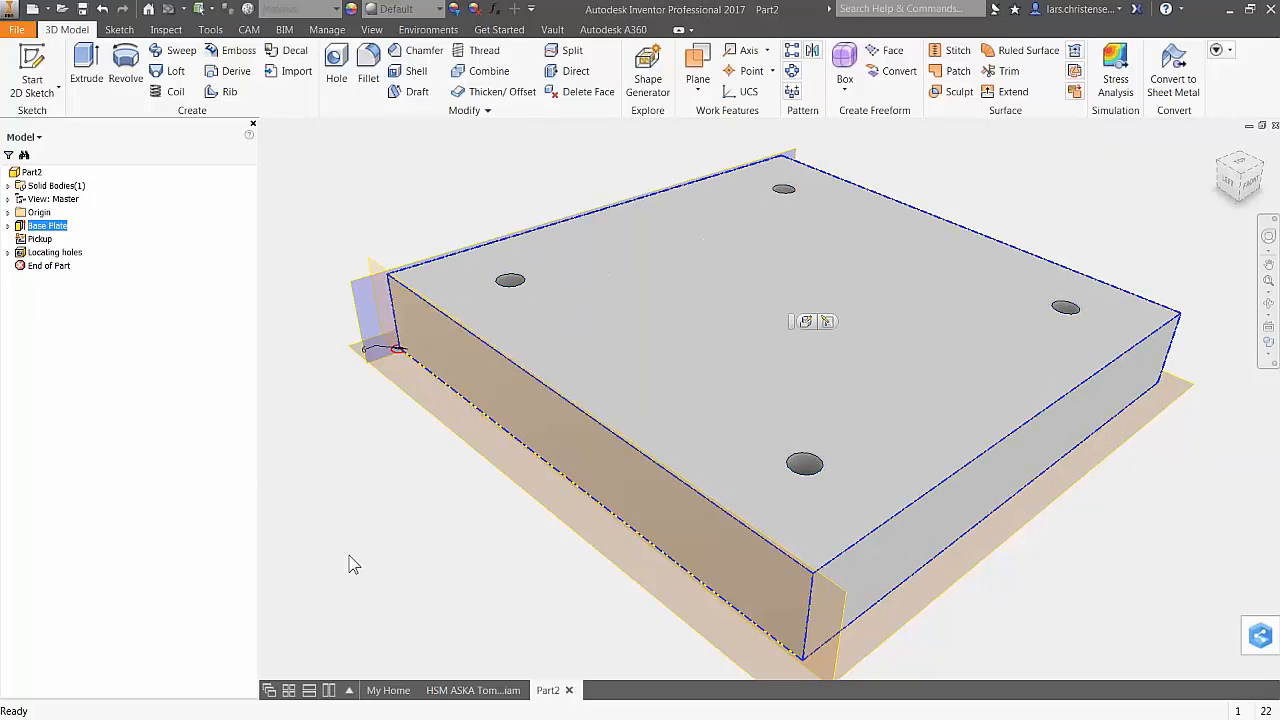
click(60, 254)
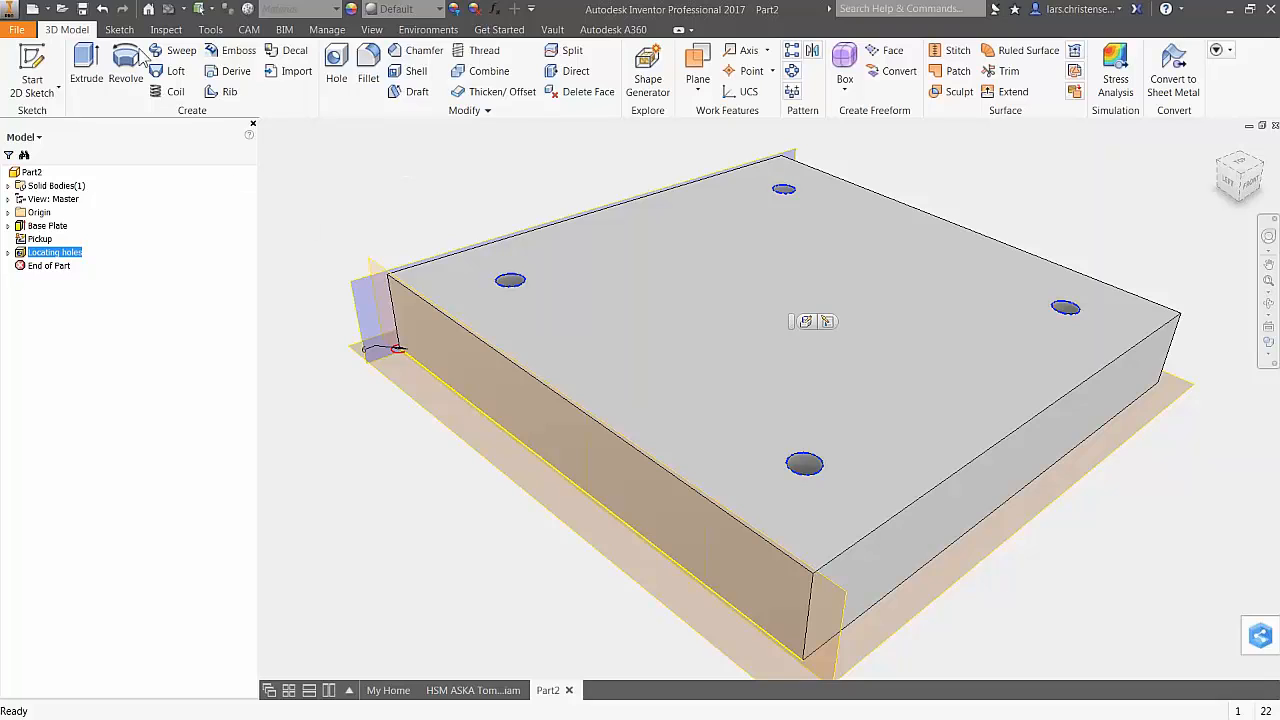
click(83, 9)
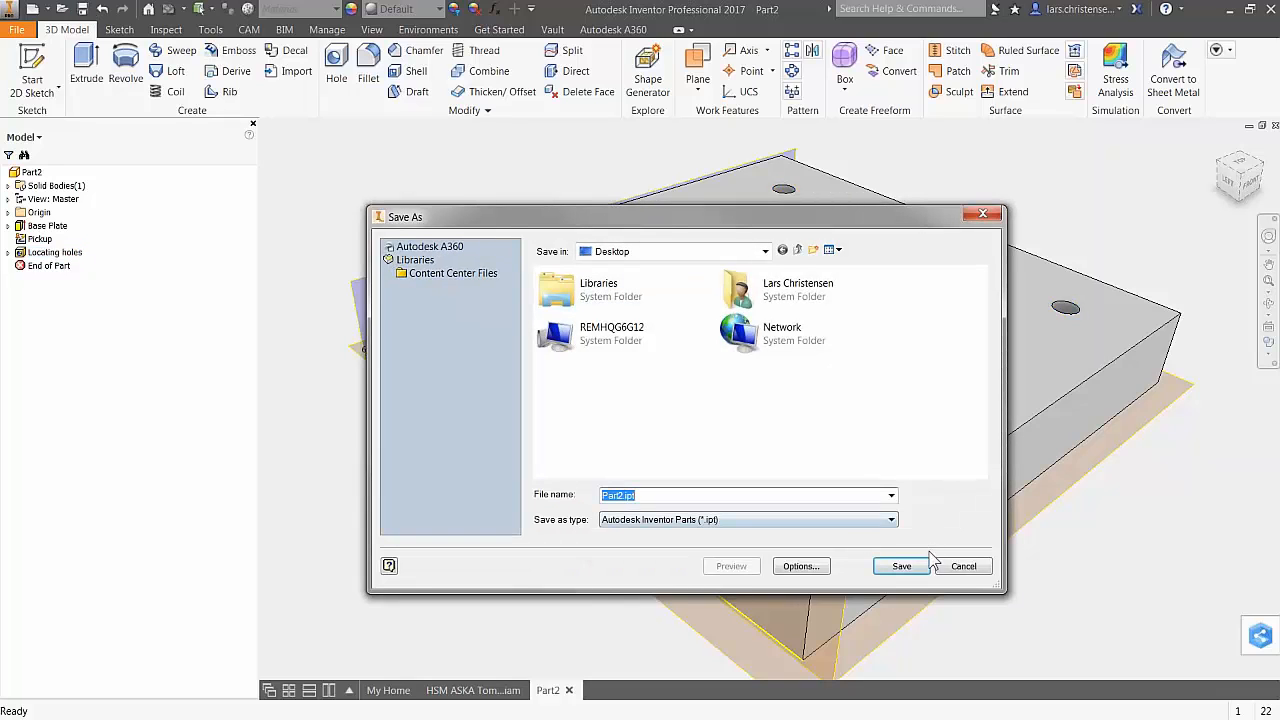
click(908, 570)
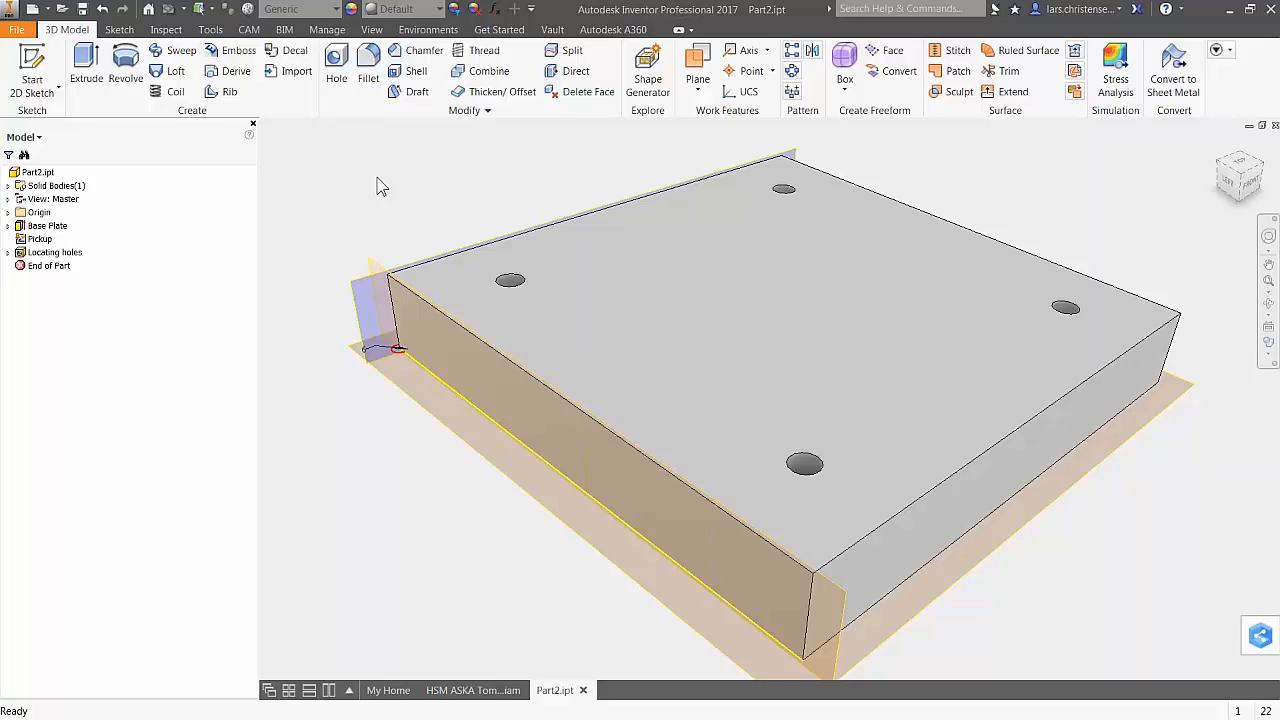
Create a drawing view of the part using the metric ISO.idw template
right_click(32, 177)
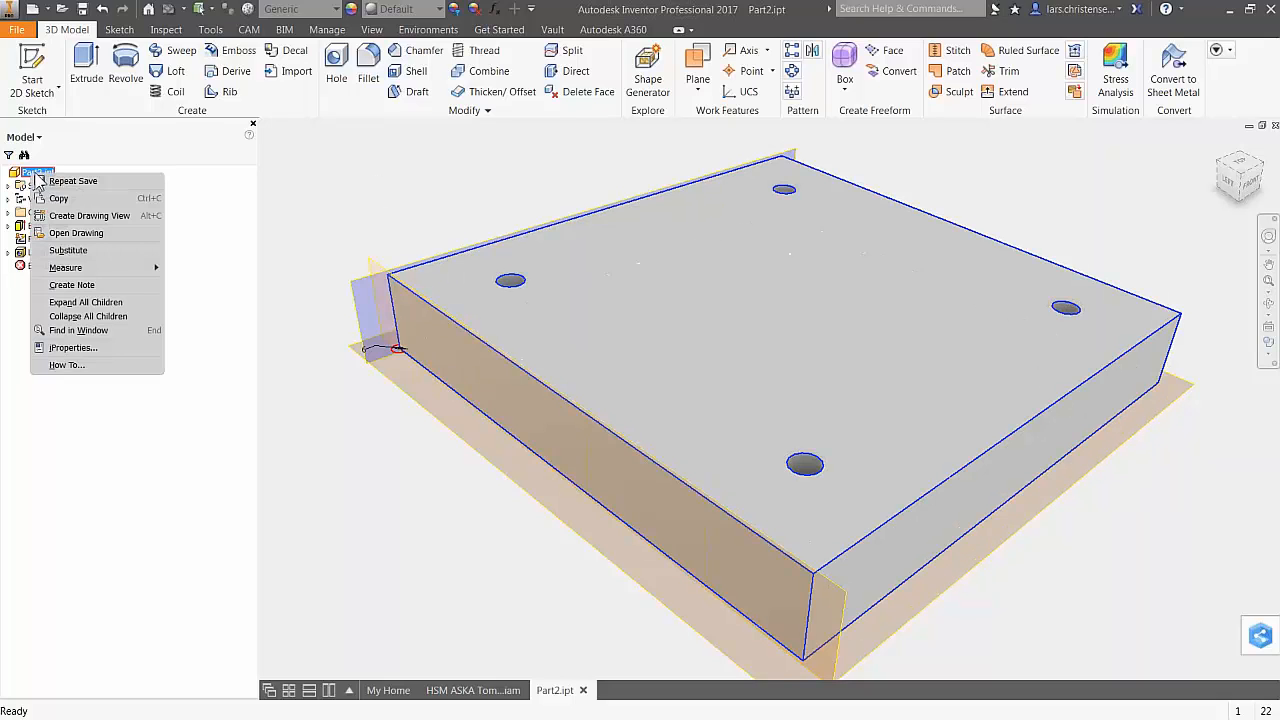
click(72, 217)
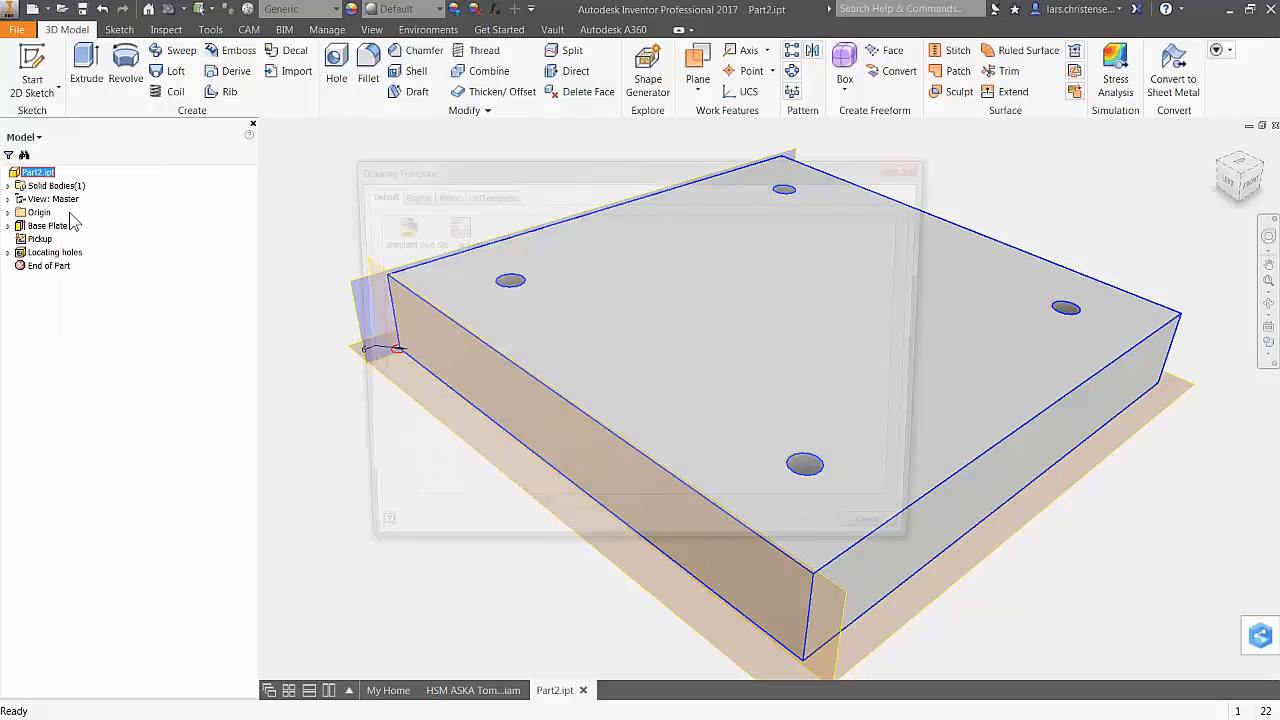
click(440, 194)
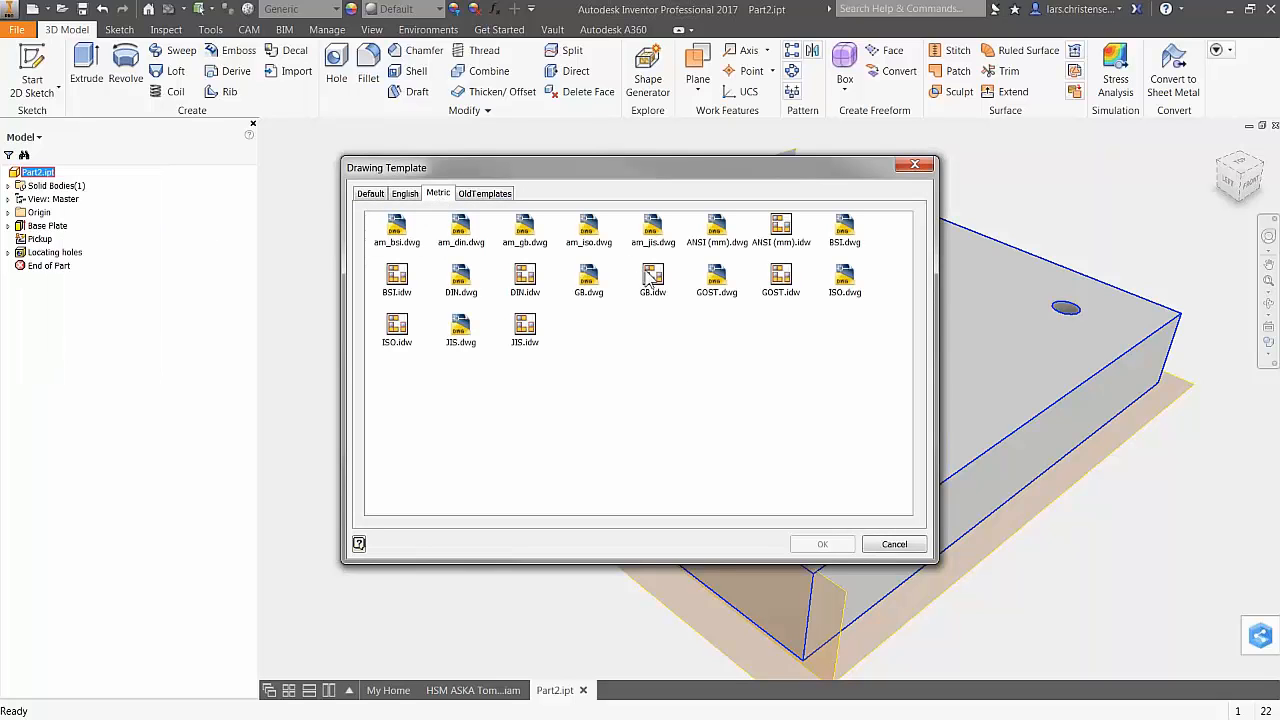
click(396, 332)
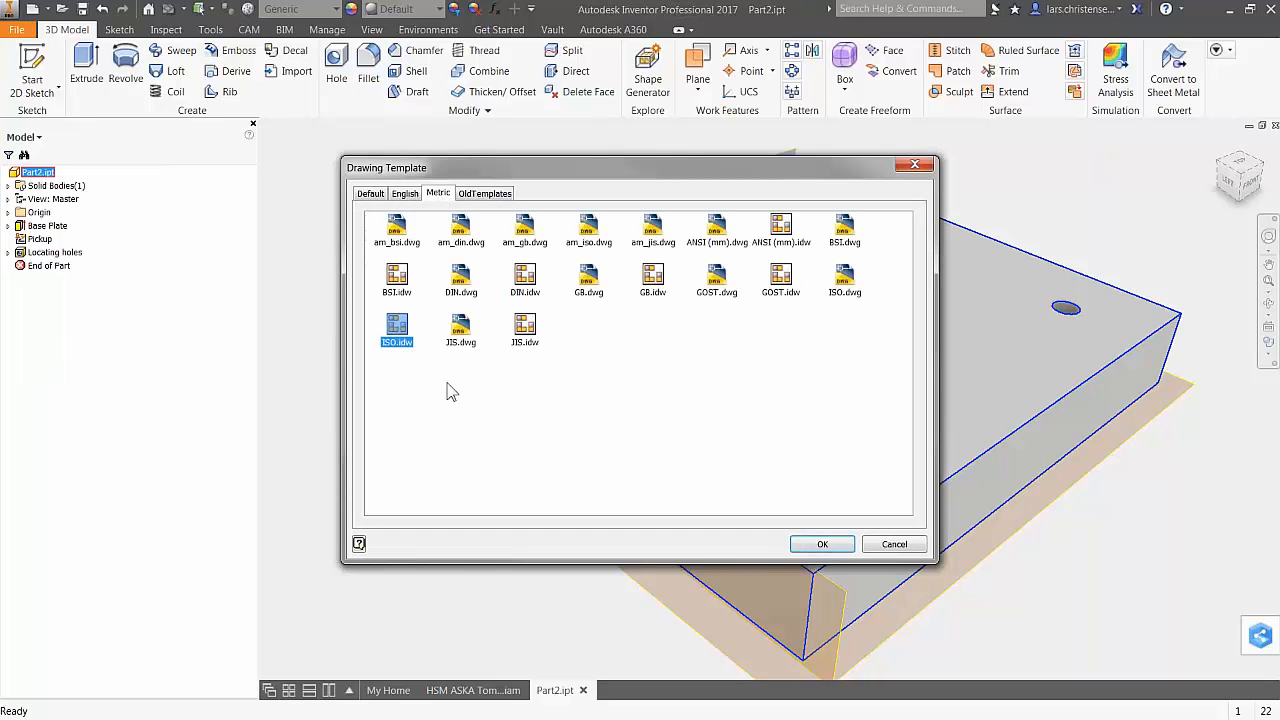
double_click(400, 328)
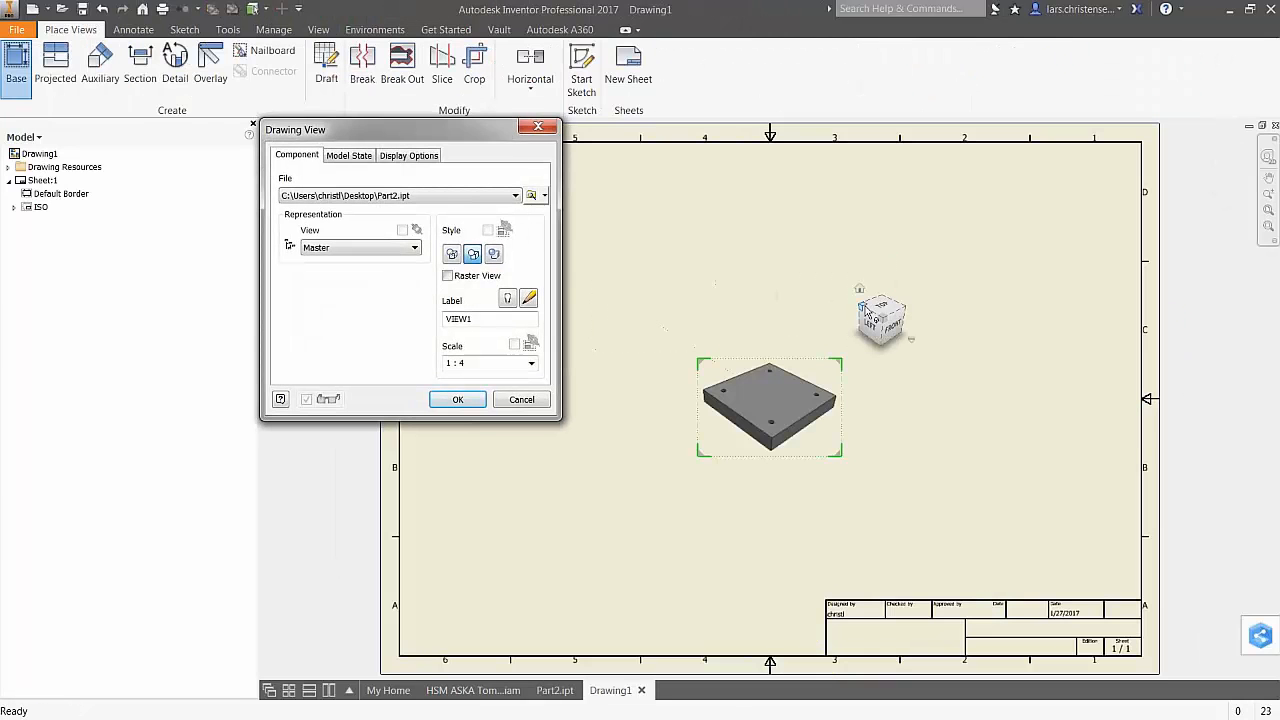
Place the plate's Top view in the sheet's upper-right area, using Perspective with Ortho Faces and including All Model Dimensions
click(879, 305)
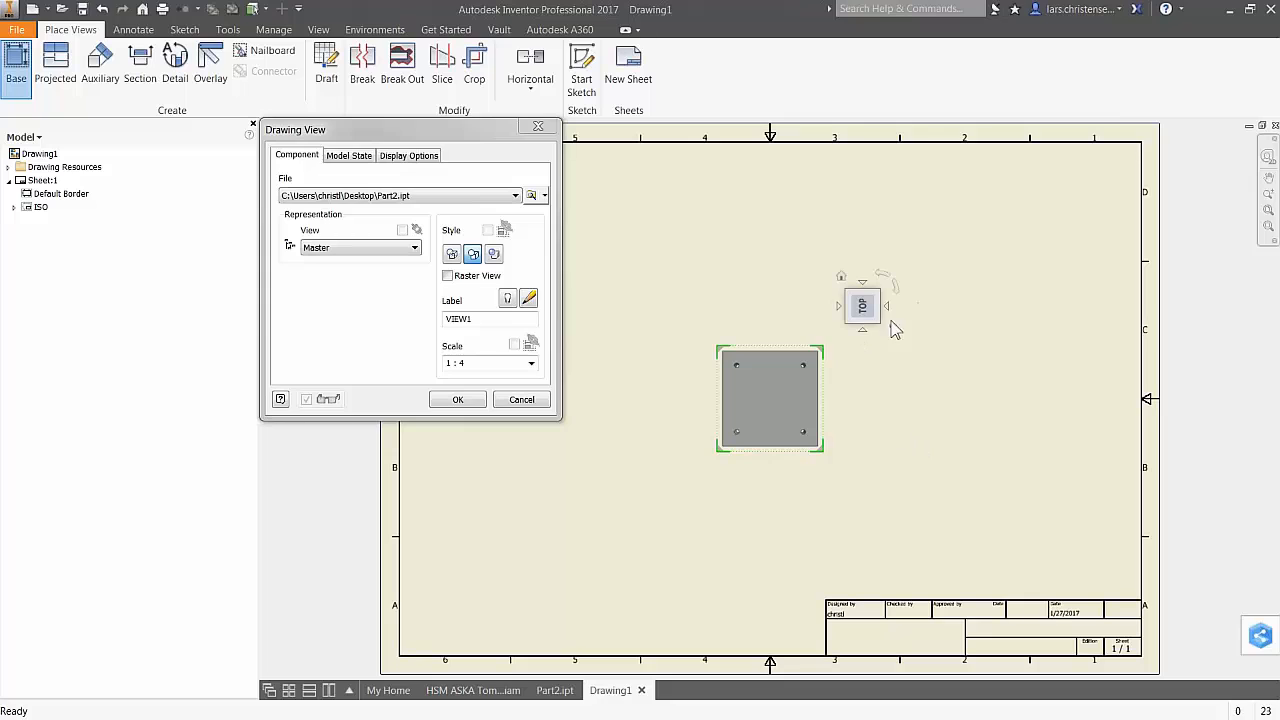
right_click(862, 306)
click(889, 370)
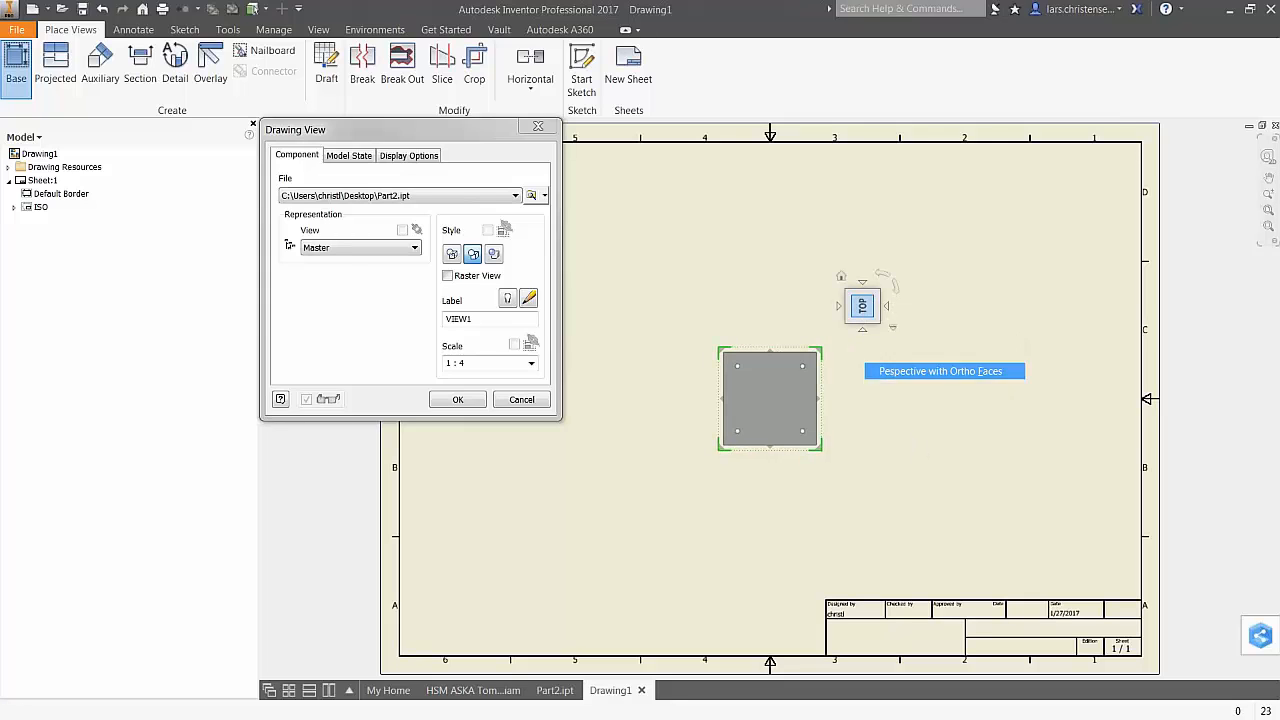
drag(769, 389, 970, 261)
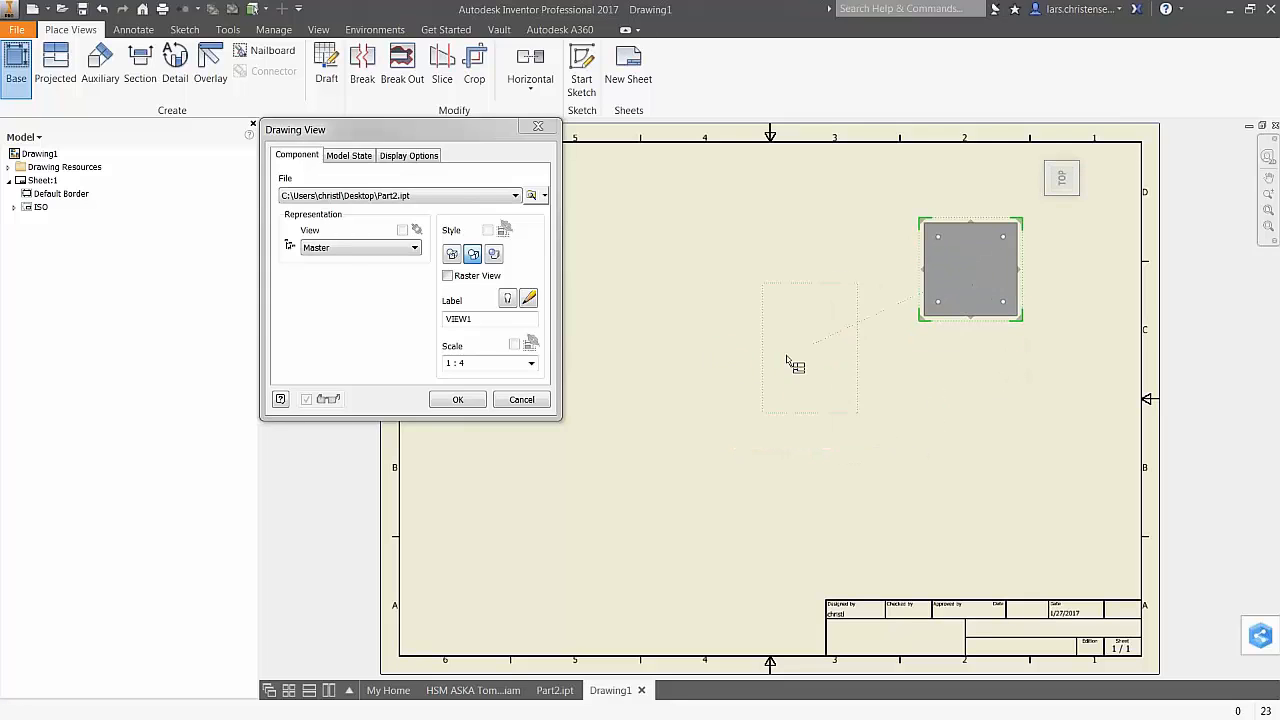
click(409, 155)
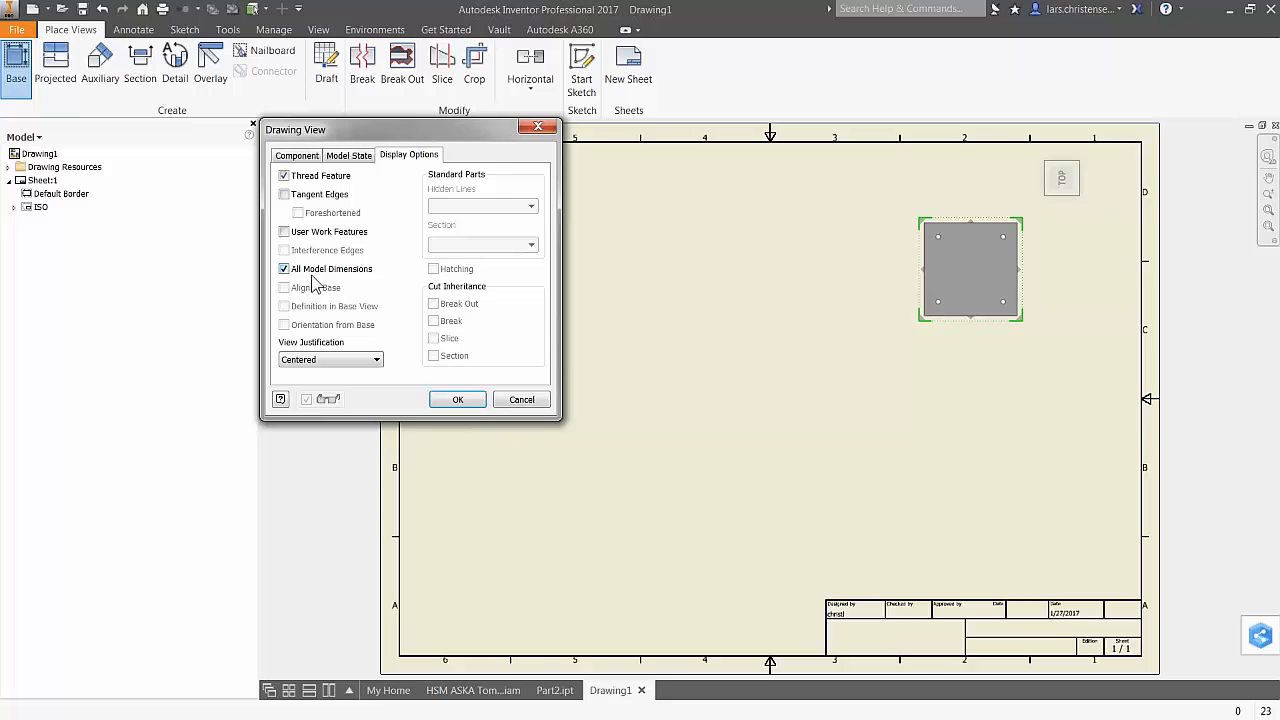
click(462, 400)
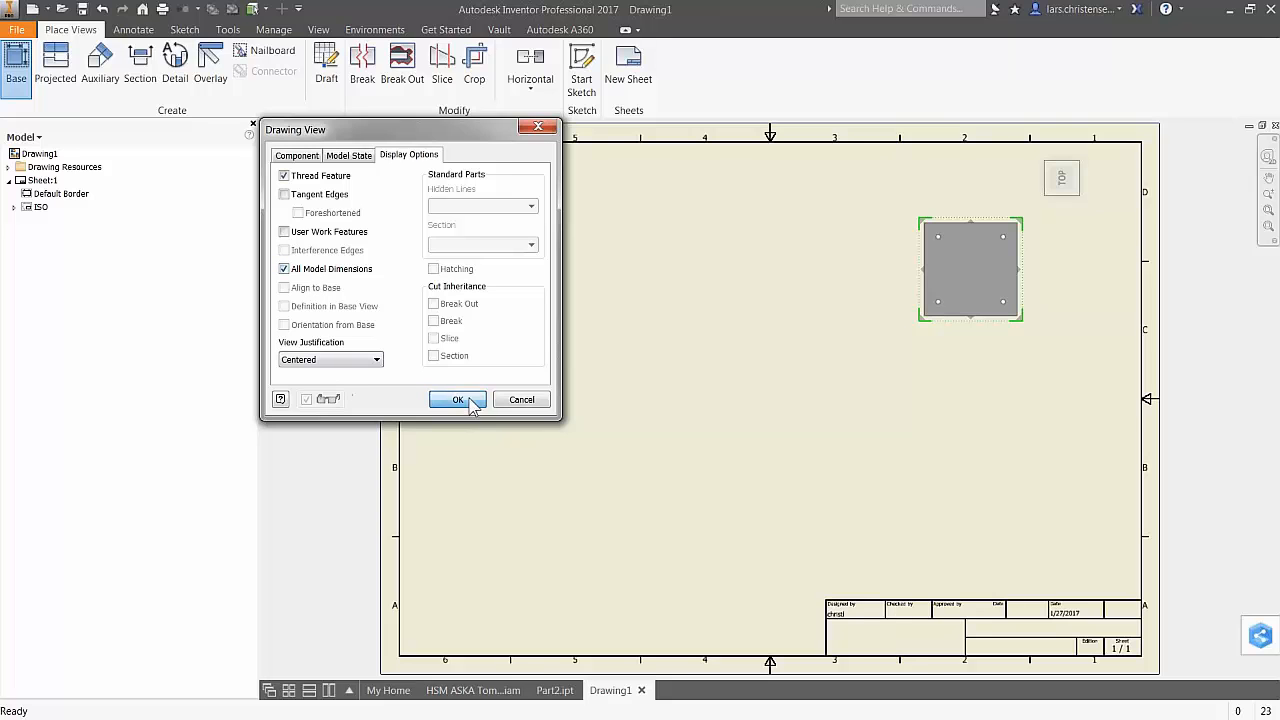
Rearrange the view's length, hole-position and diameter dimensions around the plate outline so that none of them overlap
scroll(1050, 252, up, 2)
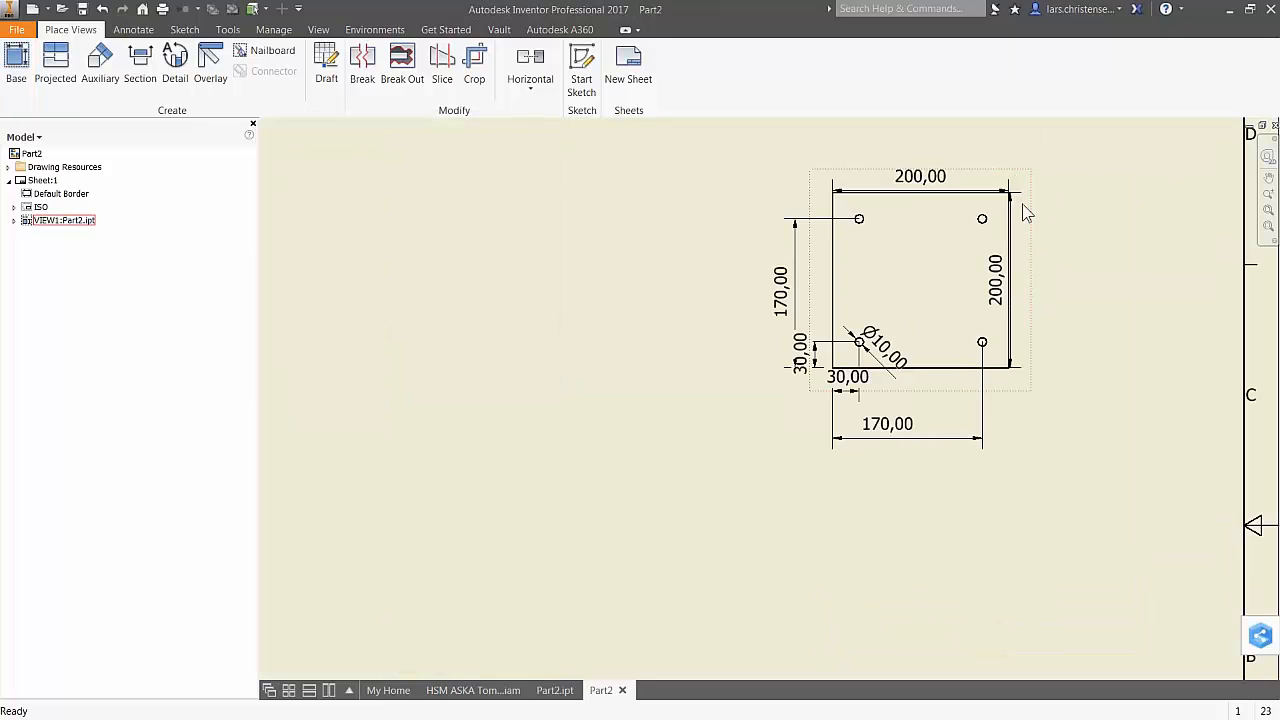
scroll(1023, 215, up, 3)
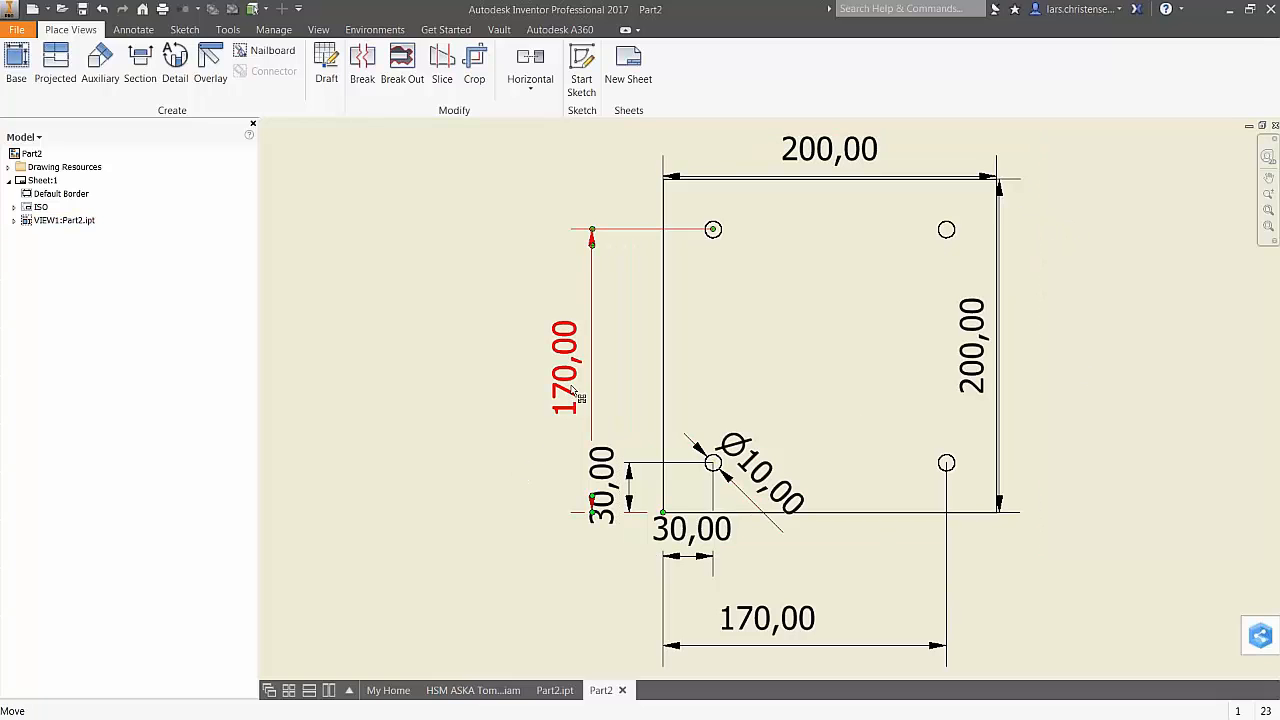
drag(830, 150, 830, 113)
drag(975, 368, 1088, 363)
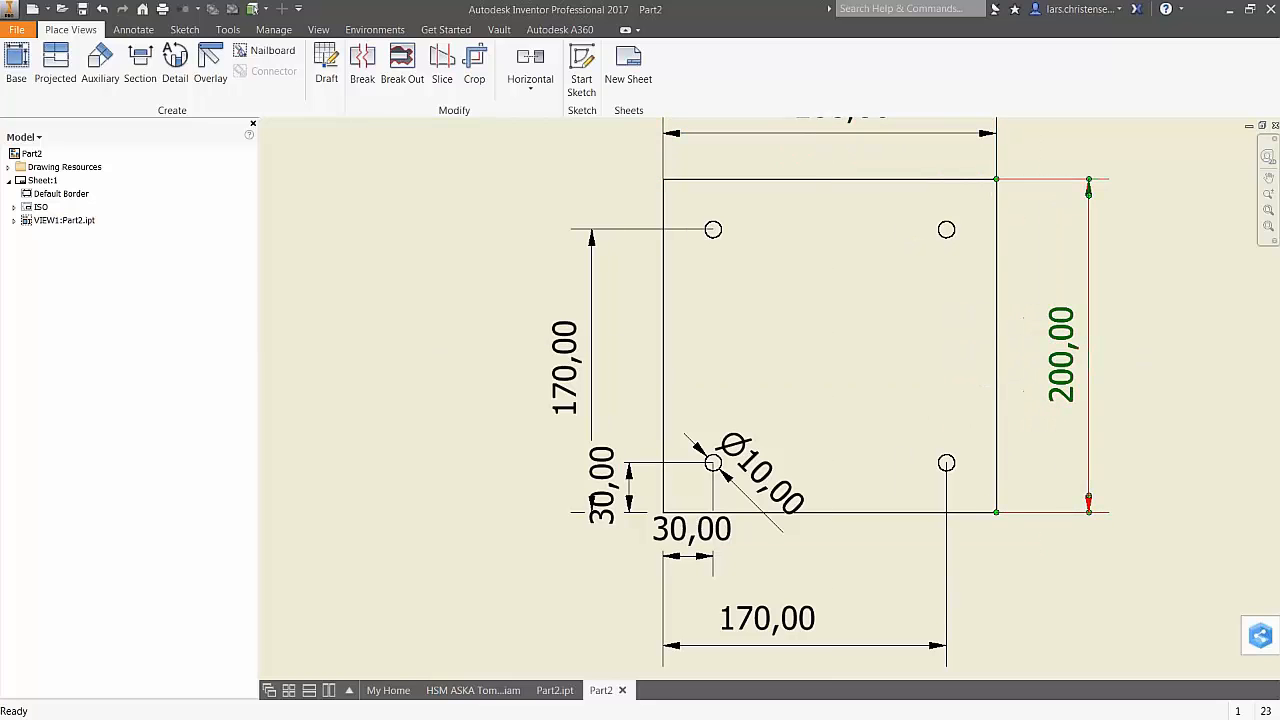
mouse_move(827, 648)
mouse_down()
mouse_move(827, 636)
mouse_move(820, 651)
mouse_up()
drag(700, 556, 610, 603)
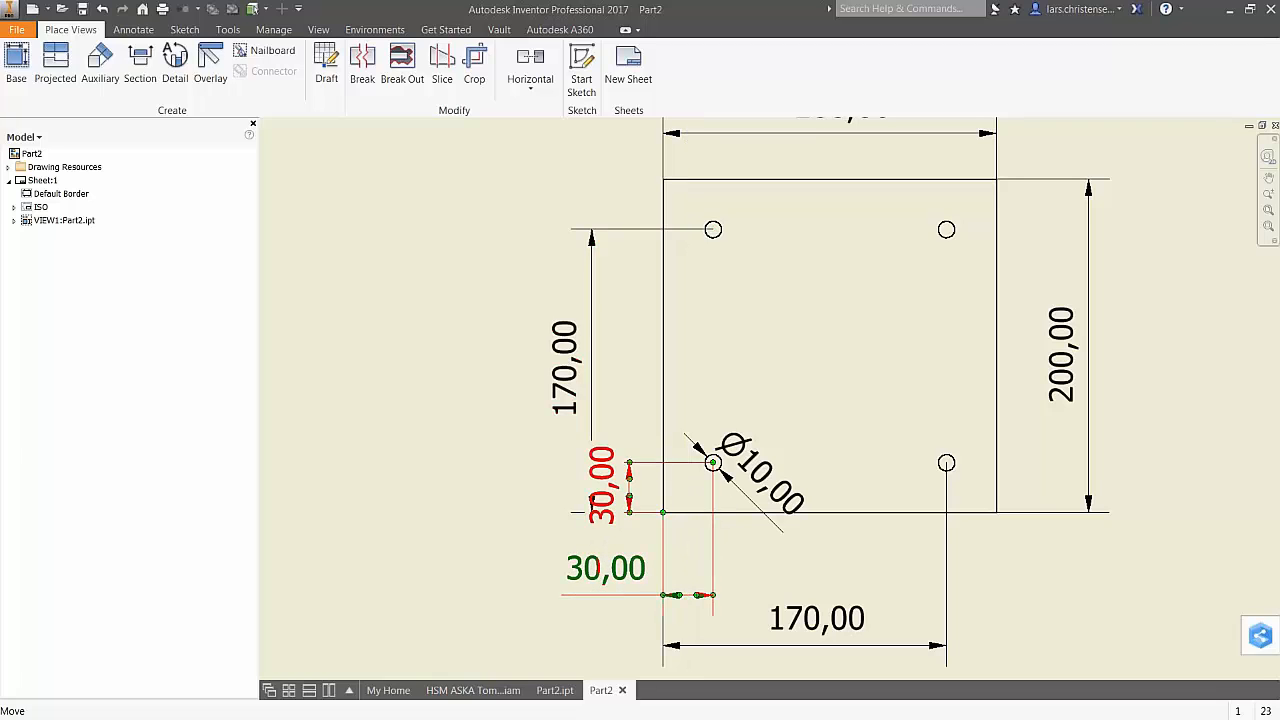
drag(591, 365, 514, 362)
drag(600, 485, 569, 397)
drag(760, 470, 886, 514)
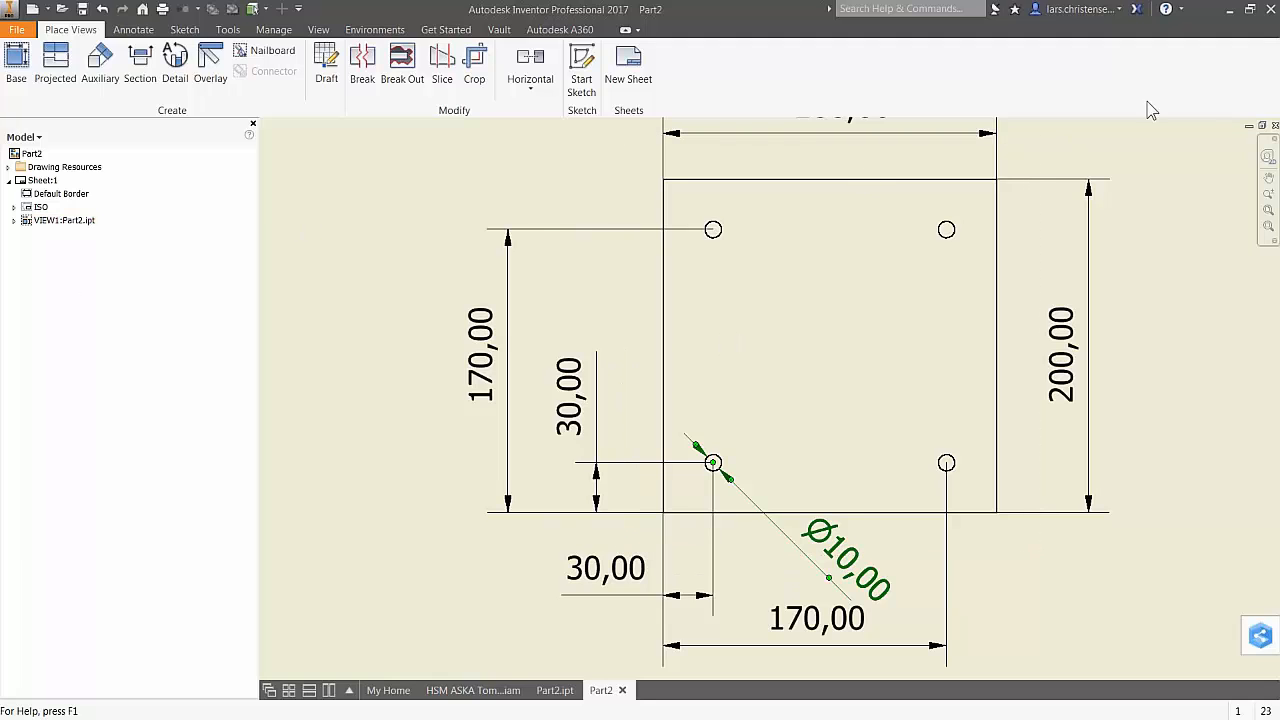
Close the drawing without saving it and return to the part
click(1275, 125)
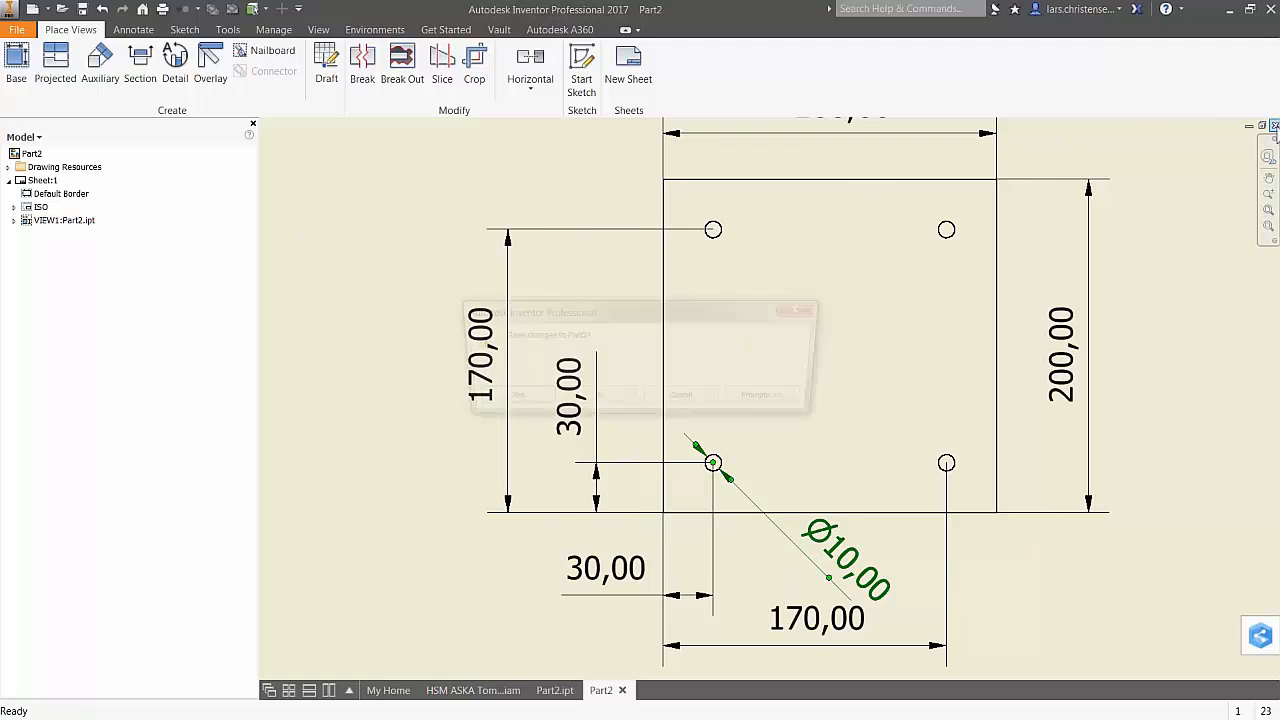
click(620, 401)
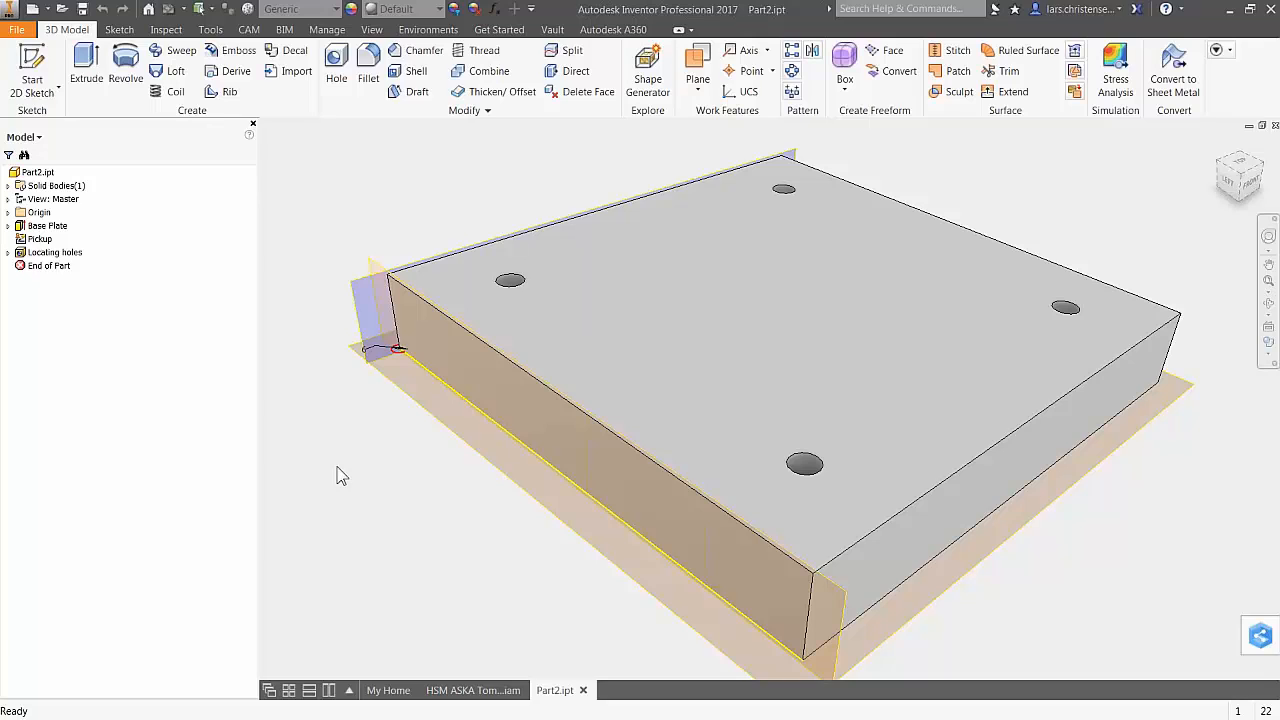
Start a new sketch on the plate's top face
click(760, 335)
right_click(757, 330)
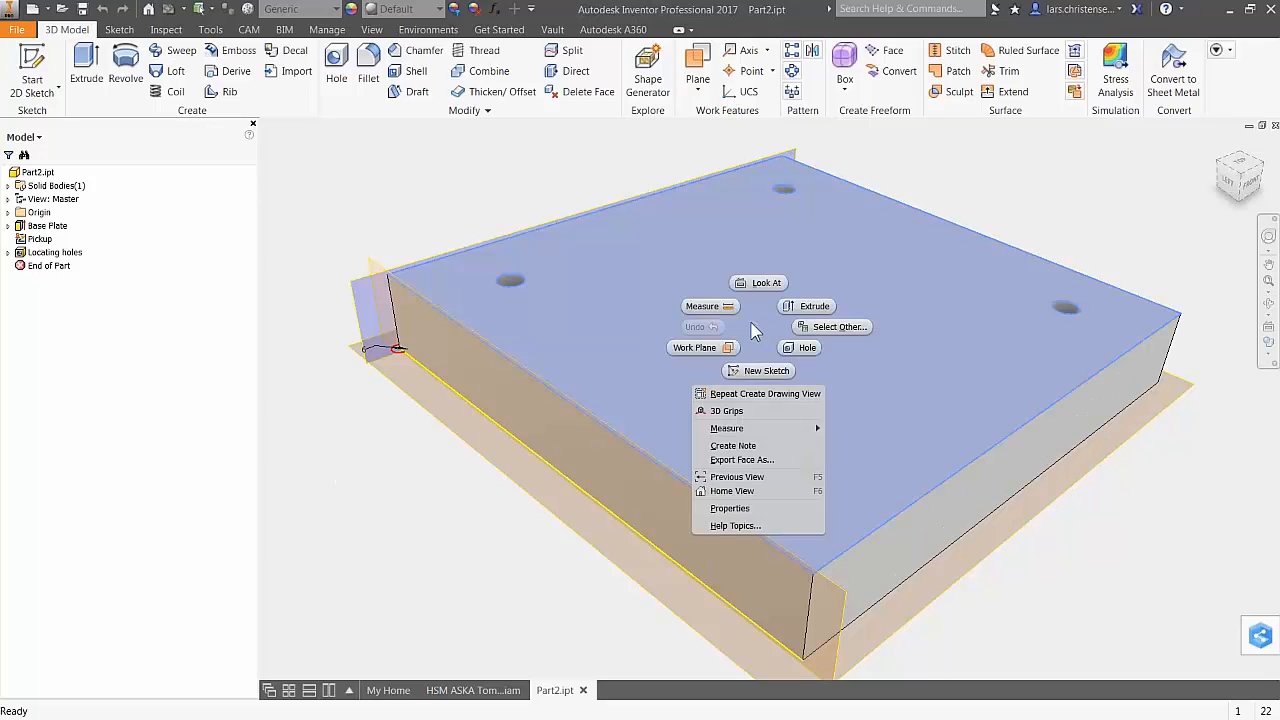
click(757, 371)
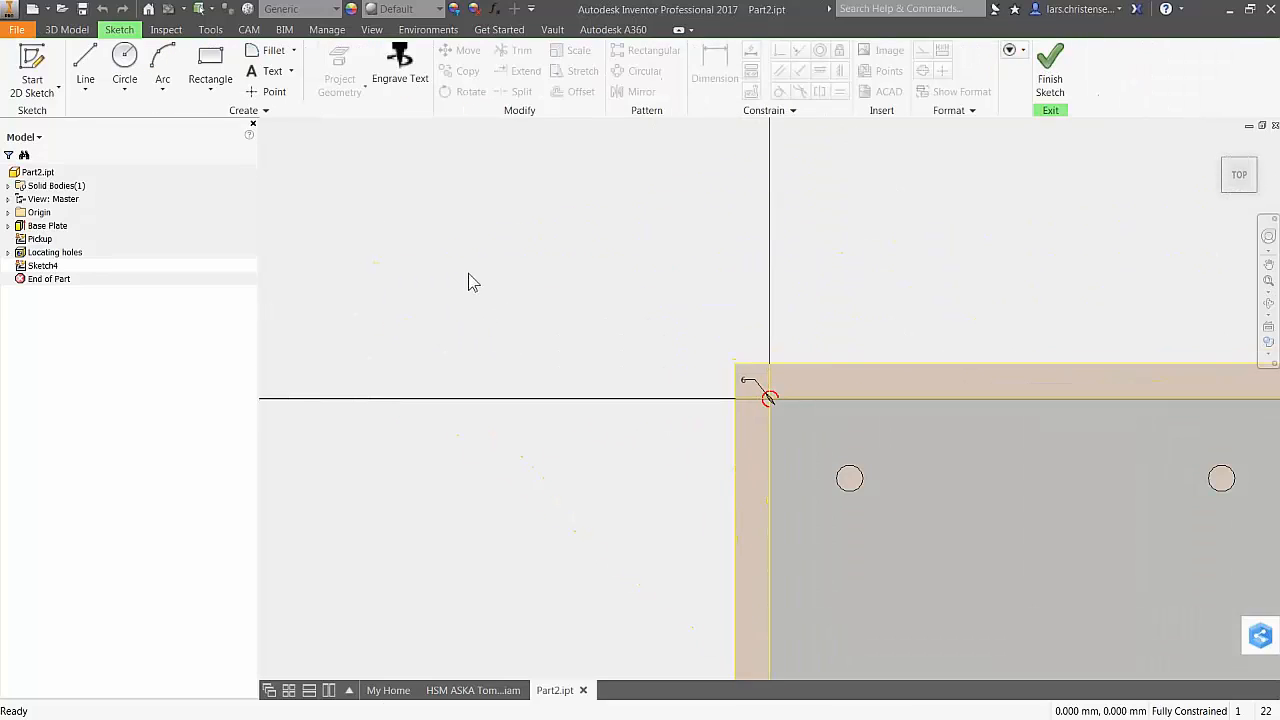
scroll(468, 273, down, 5)
scroll(645, 482, up, 3)
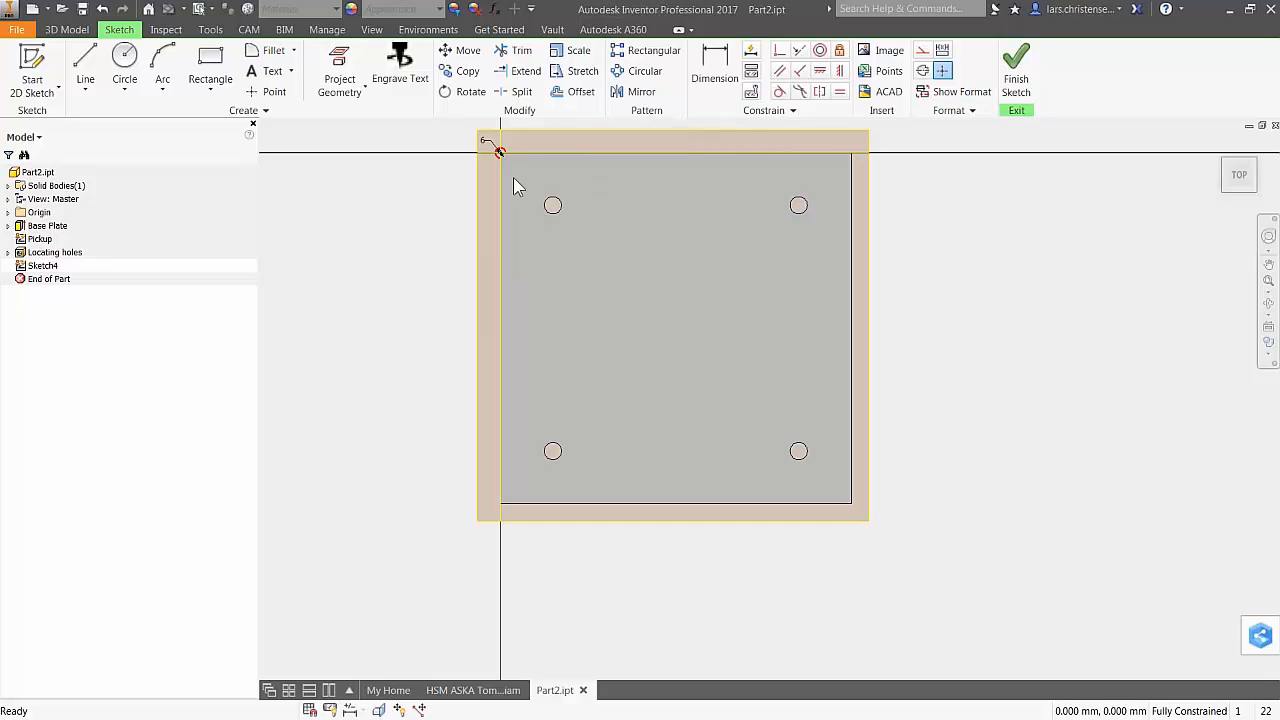
Sketch a 100 x 100 mm rectangle on the plate's top face, inside the area between the four holes
click(210, 62)
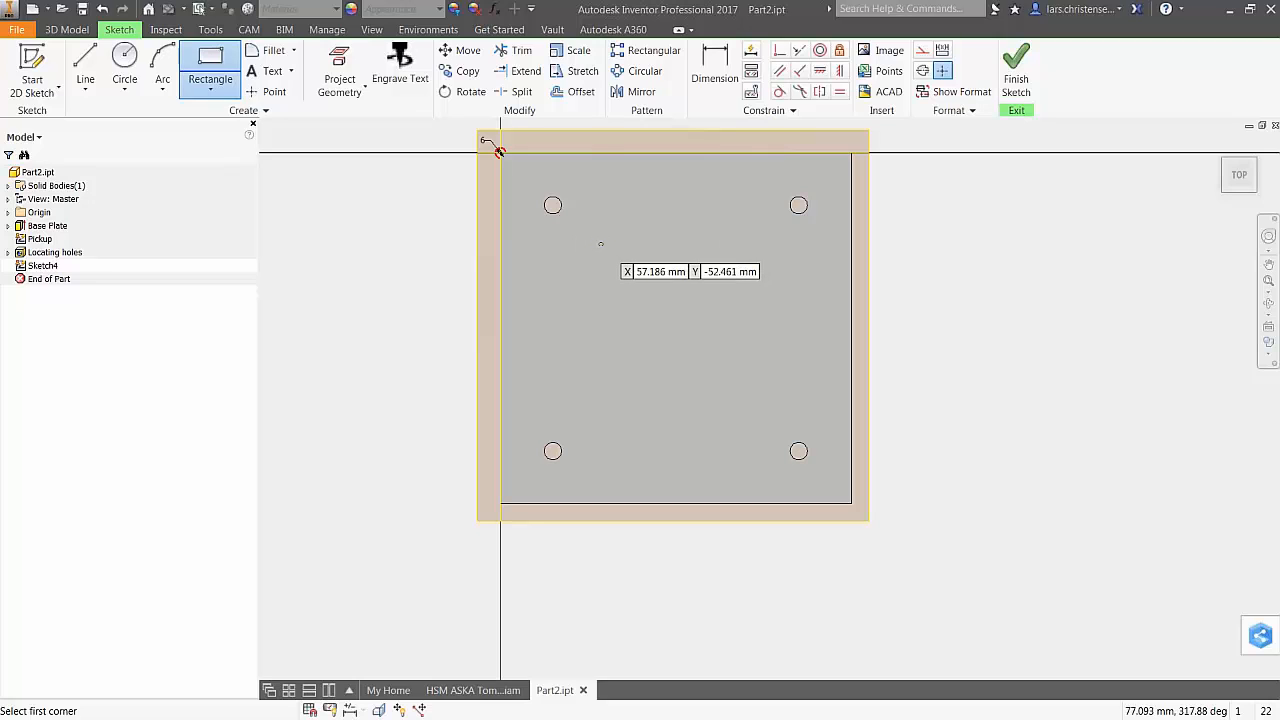
click(596, 246)
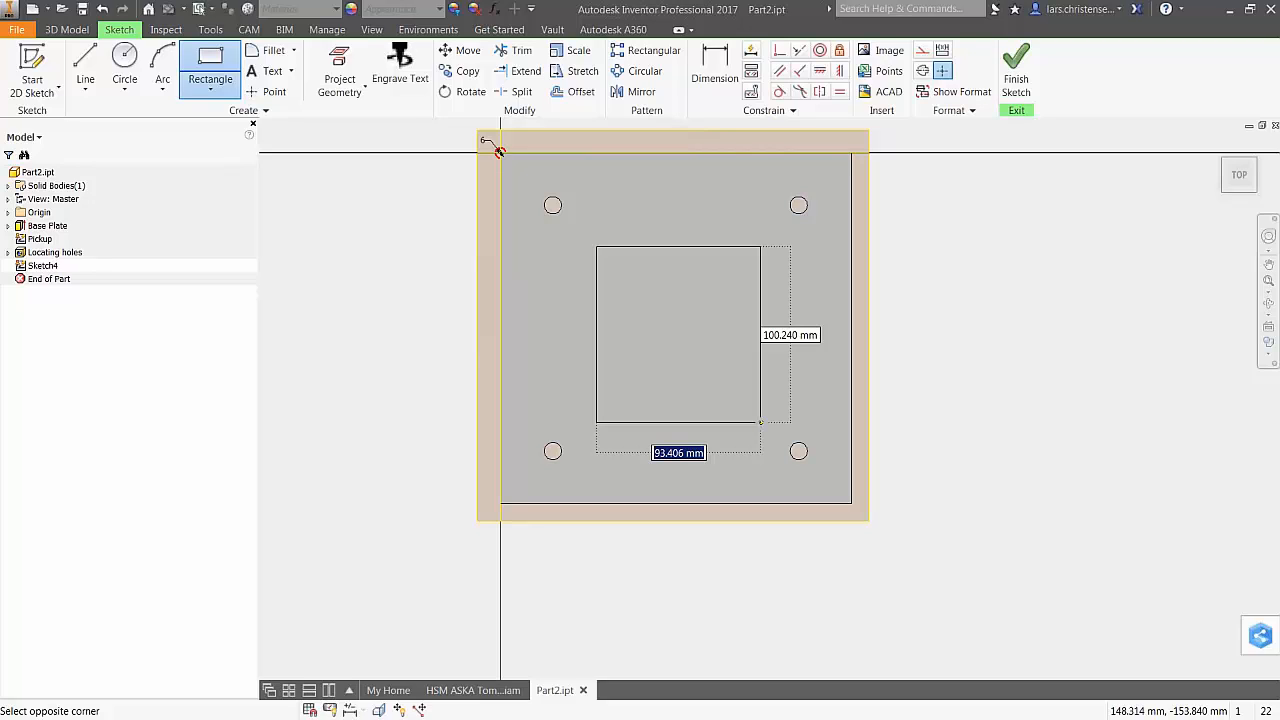
text(100)
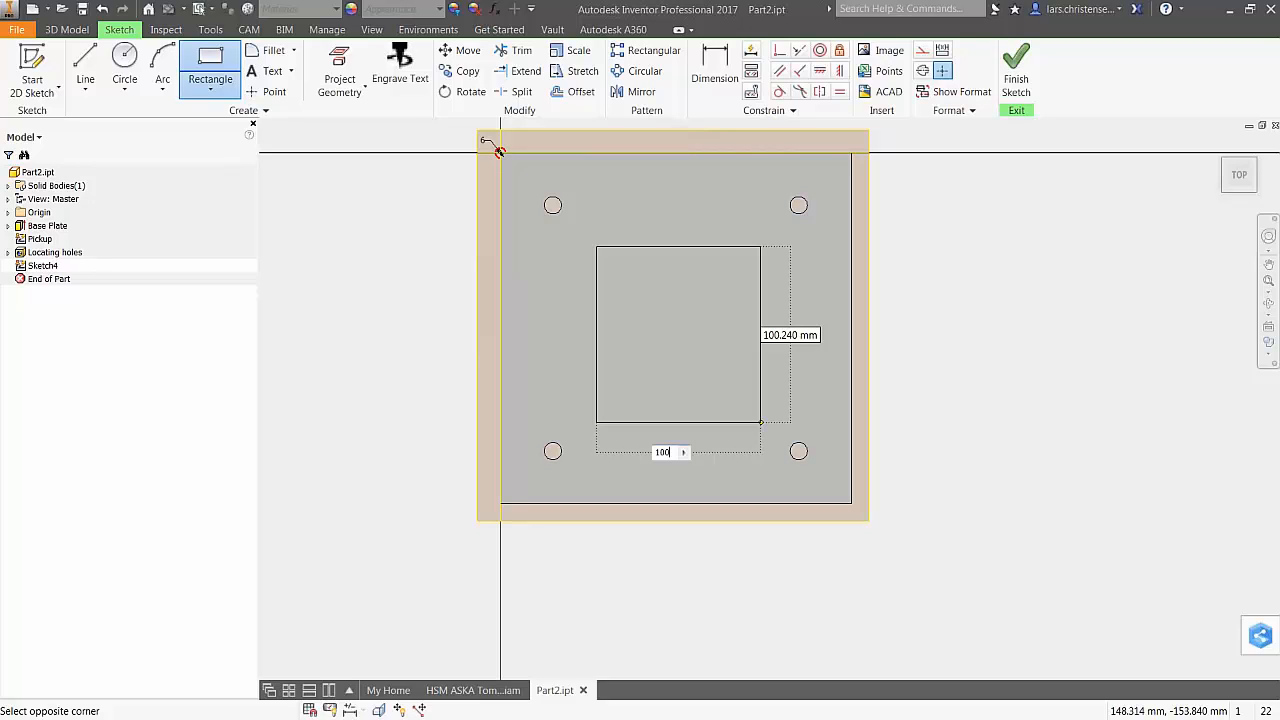
key(Tab)
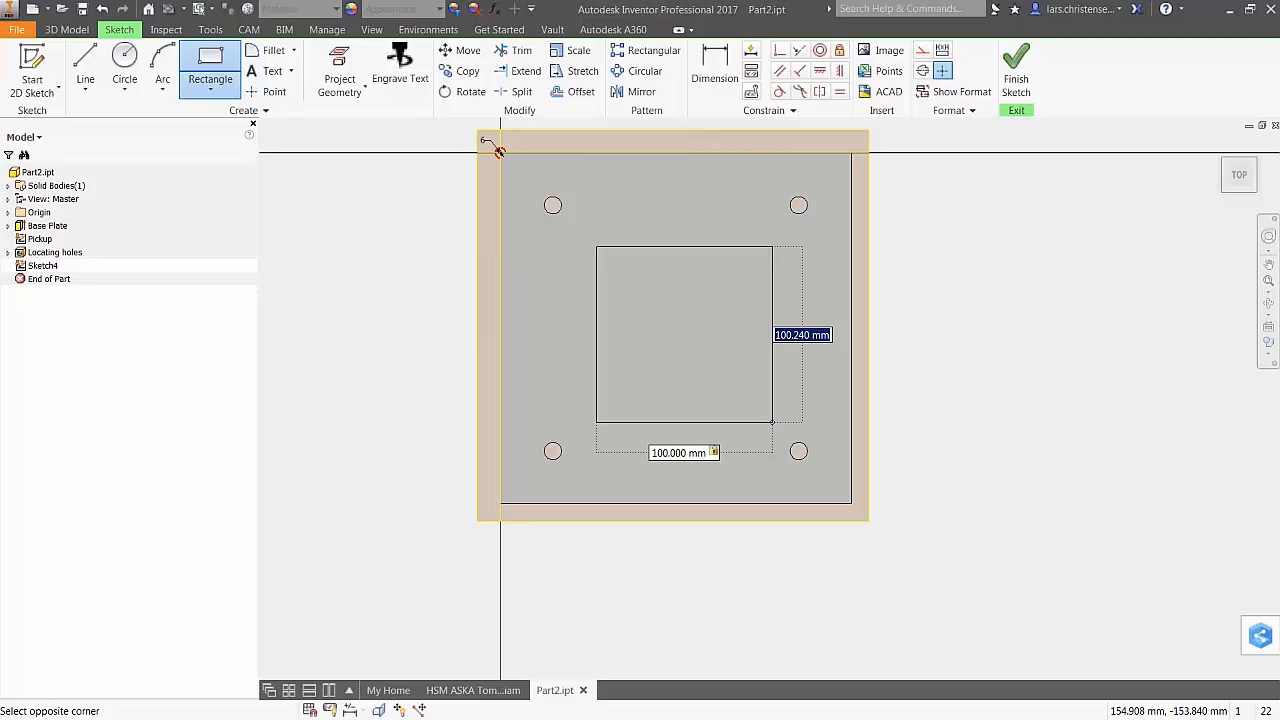
text(10)
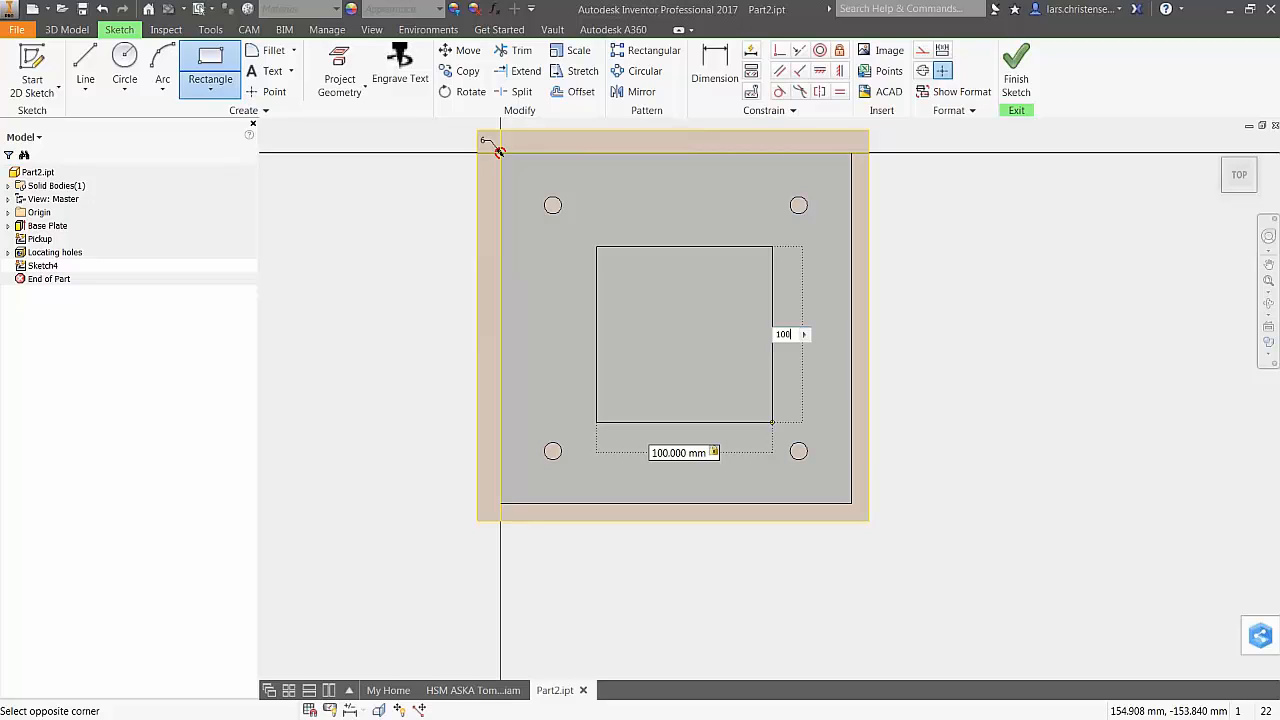
text(0)
key(Return)
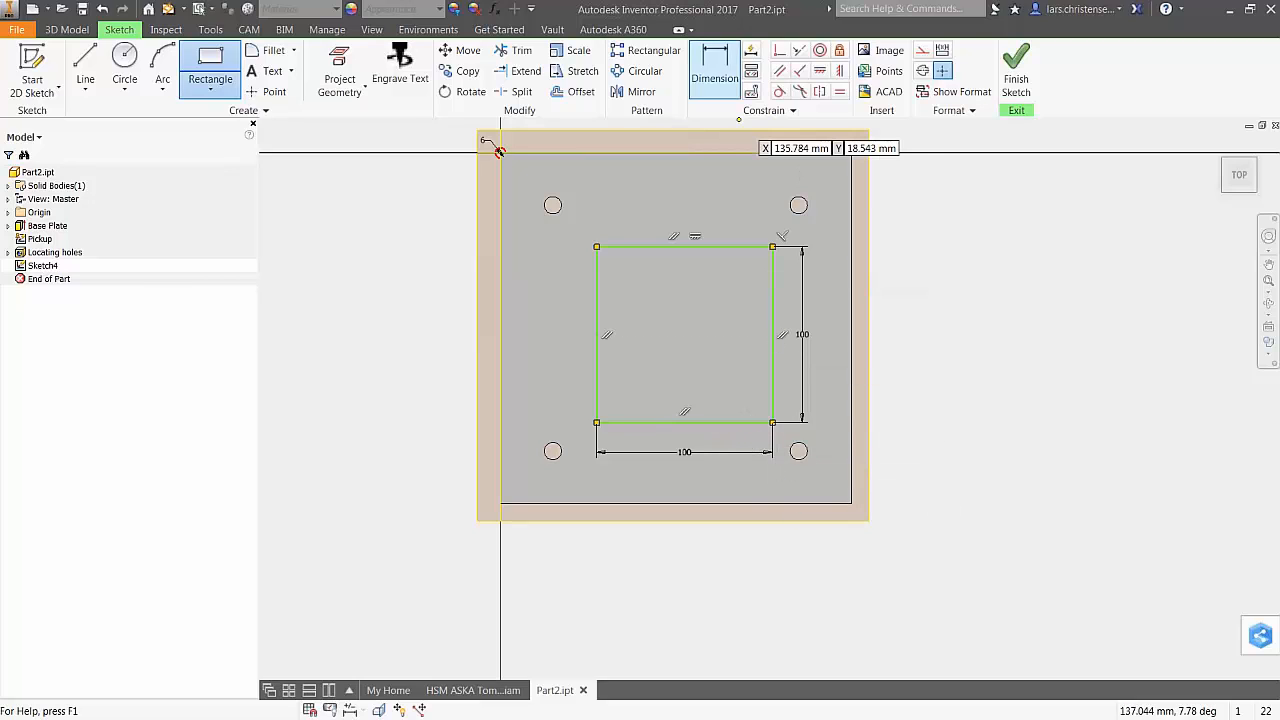
Dimension the square's upper edge 50 mm from the plate's upper edge
click(702, 68)
click(662, 247)
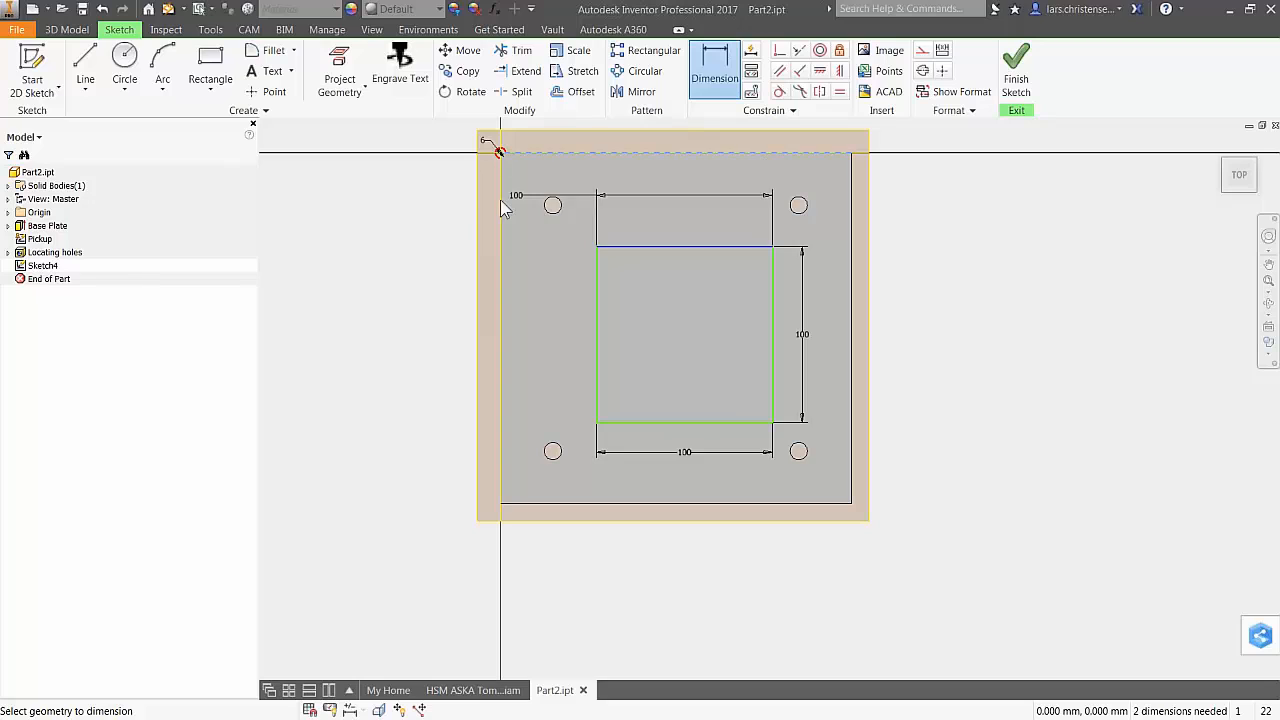
click(586, 153)
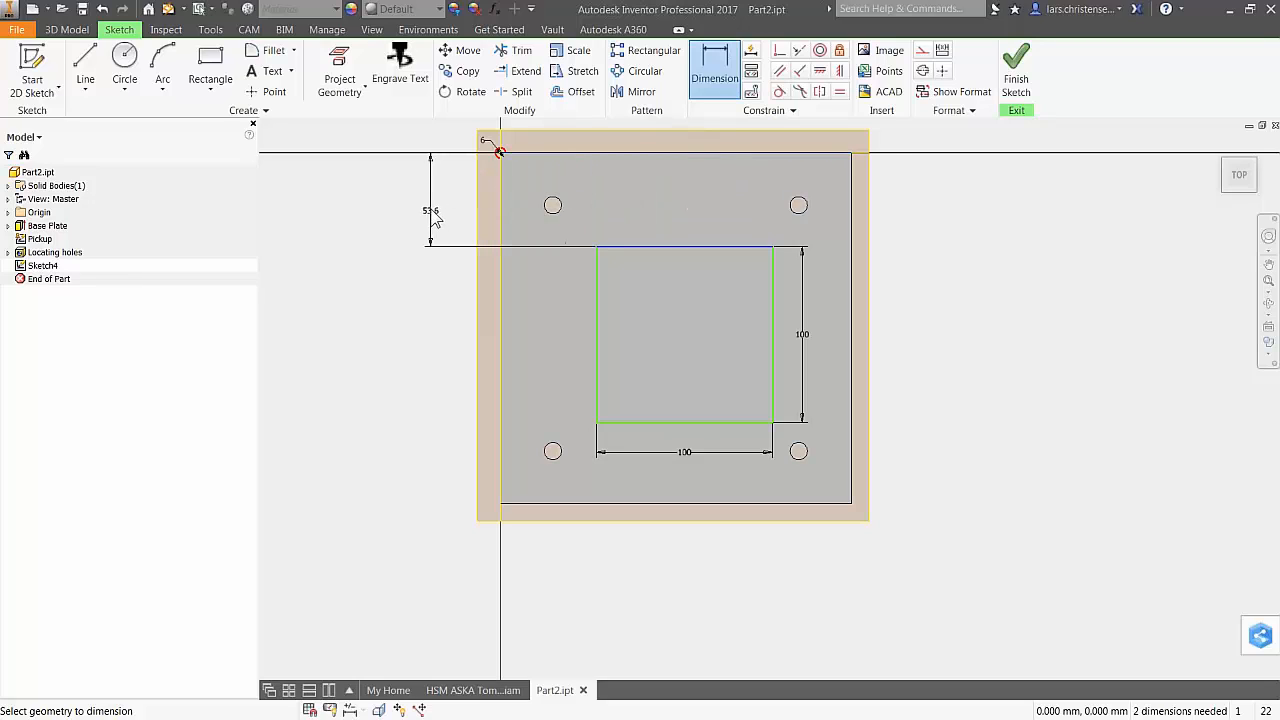
click(430, 214)
text(50)
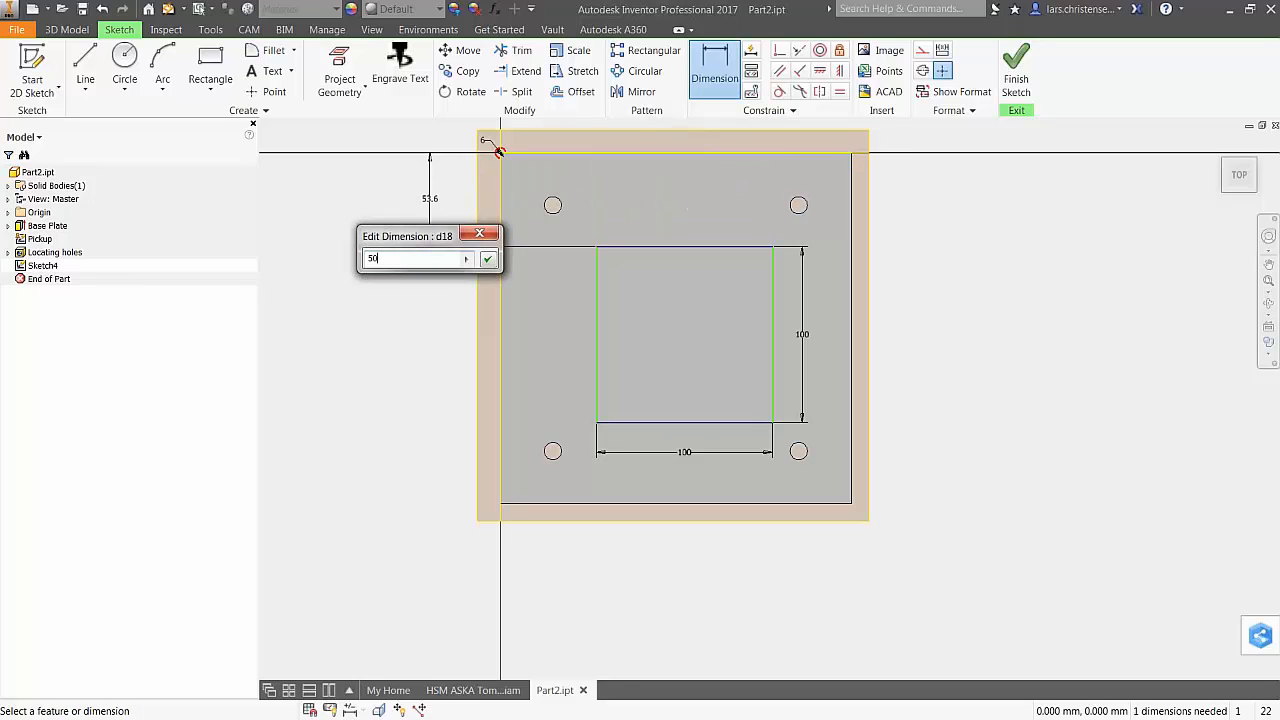
key(Return)
Dimension the square's left side 50 mm from the plate's left edge
click(597, 332)
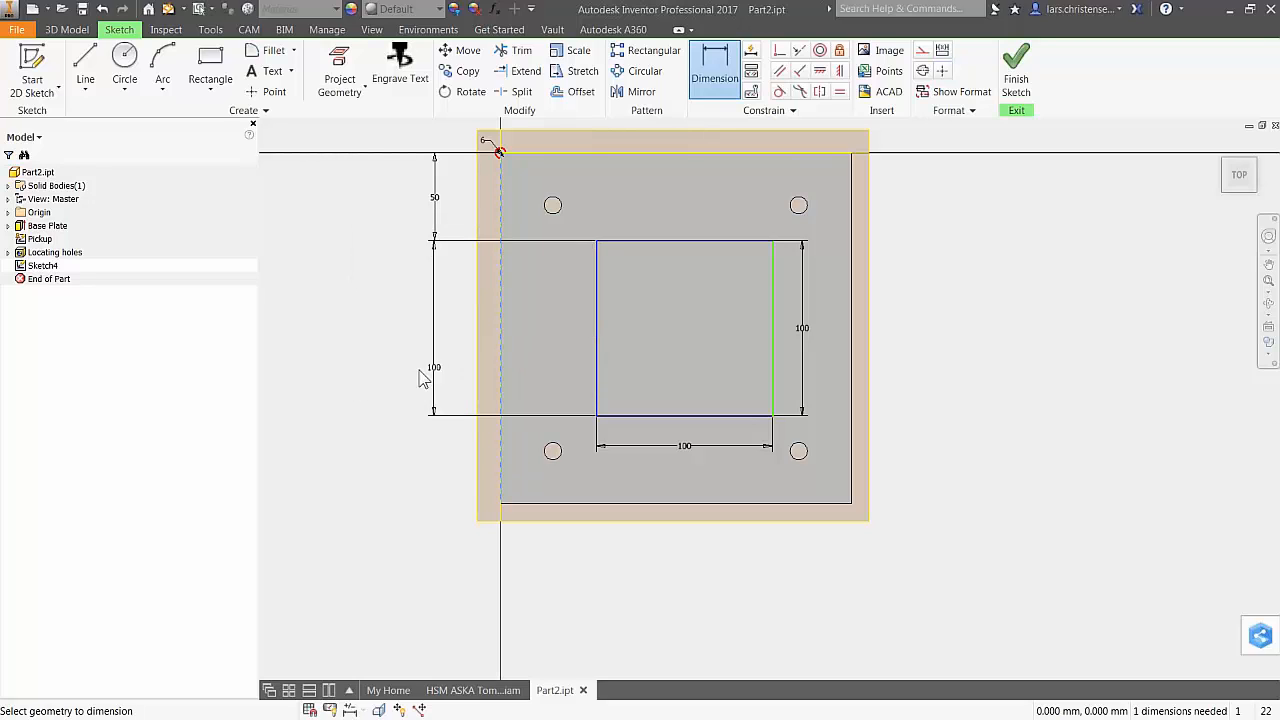
click(500, 387)
scroll(499, 150, down, 3)
click(545, 177)
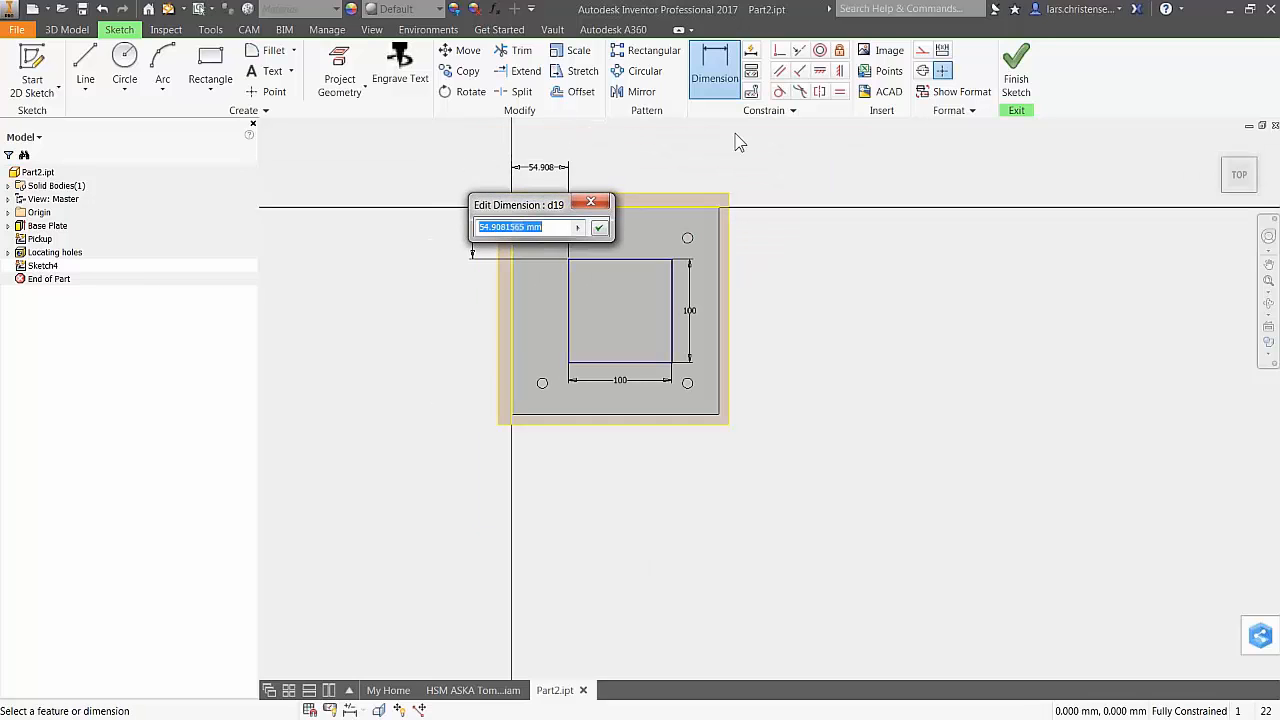
text(50)
key(Return)
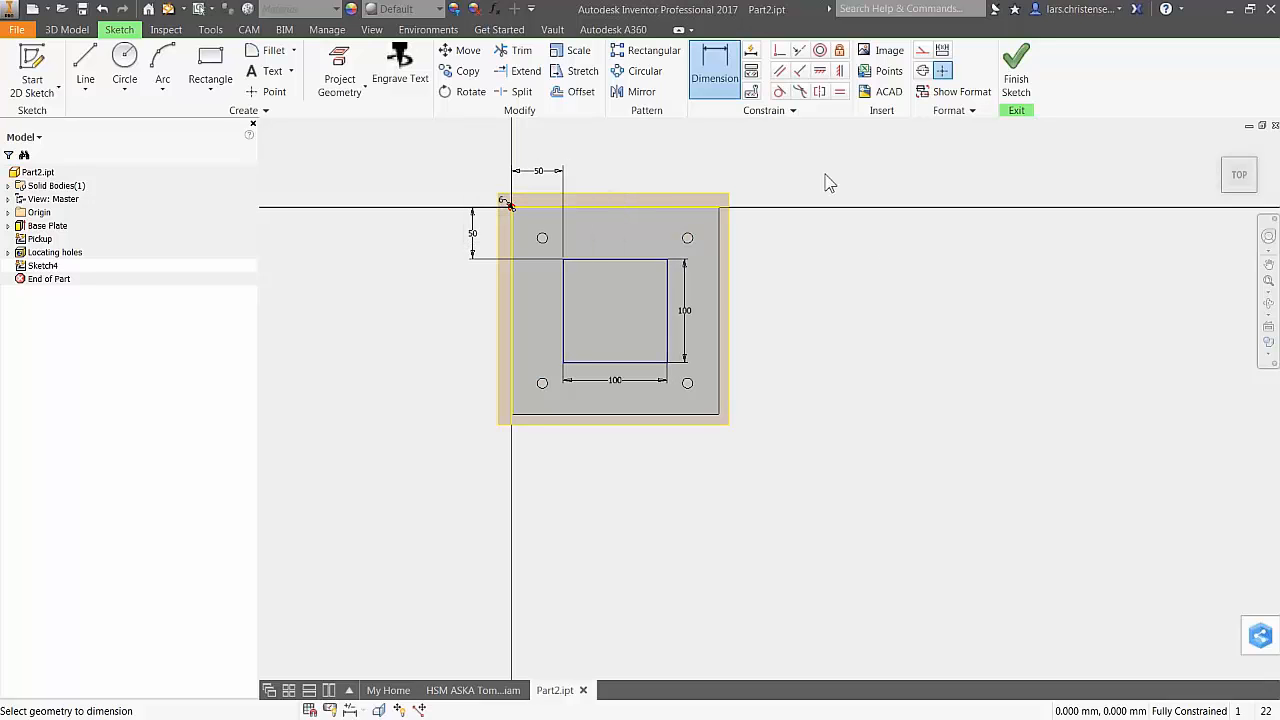
Finish the sketch and extrude the 100 x 100 mm square as a cut through all of the plate
click(1016, 80)
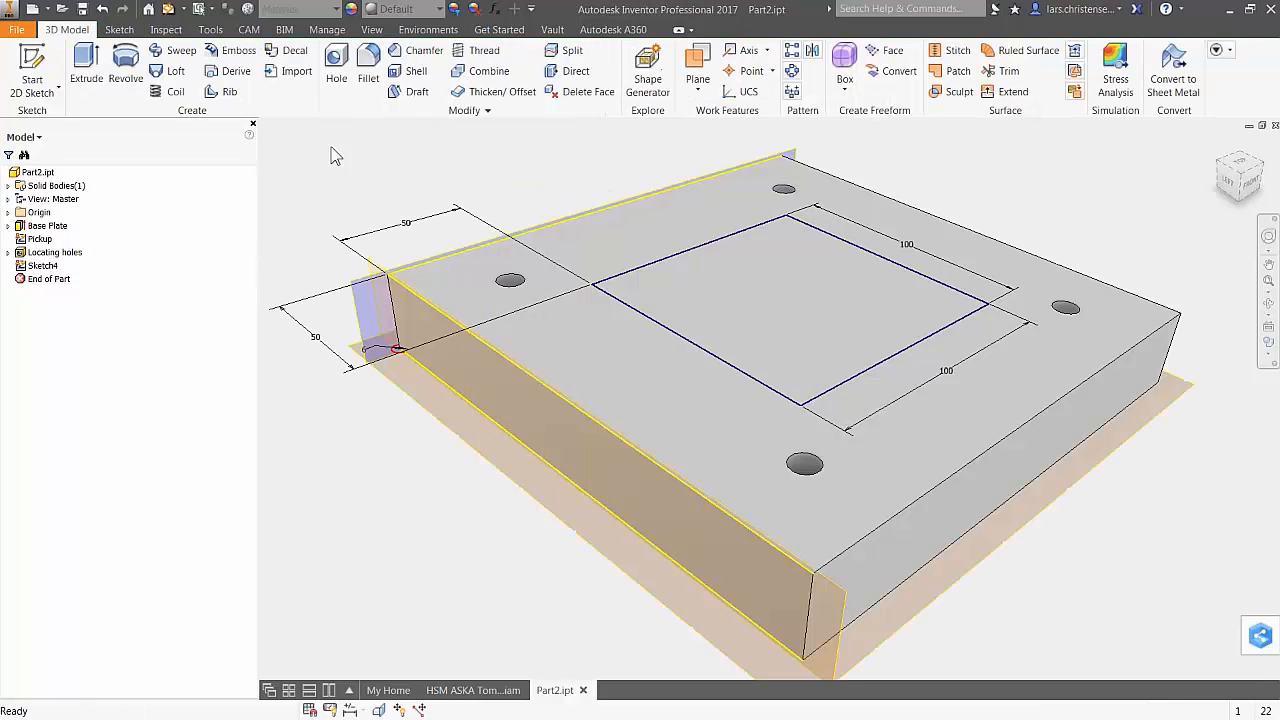
click(86, 72)
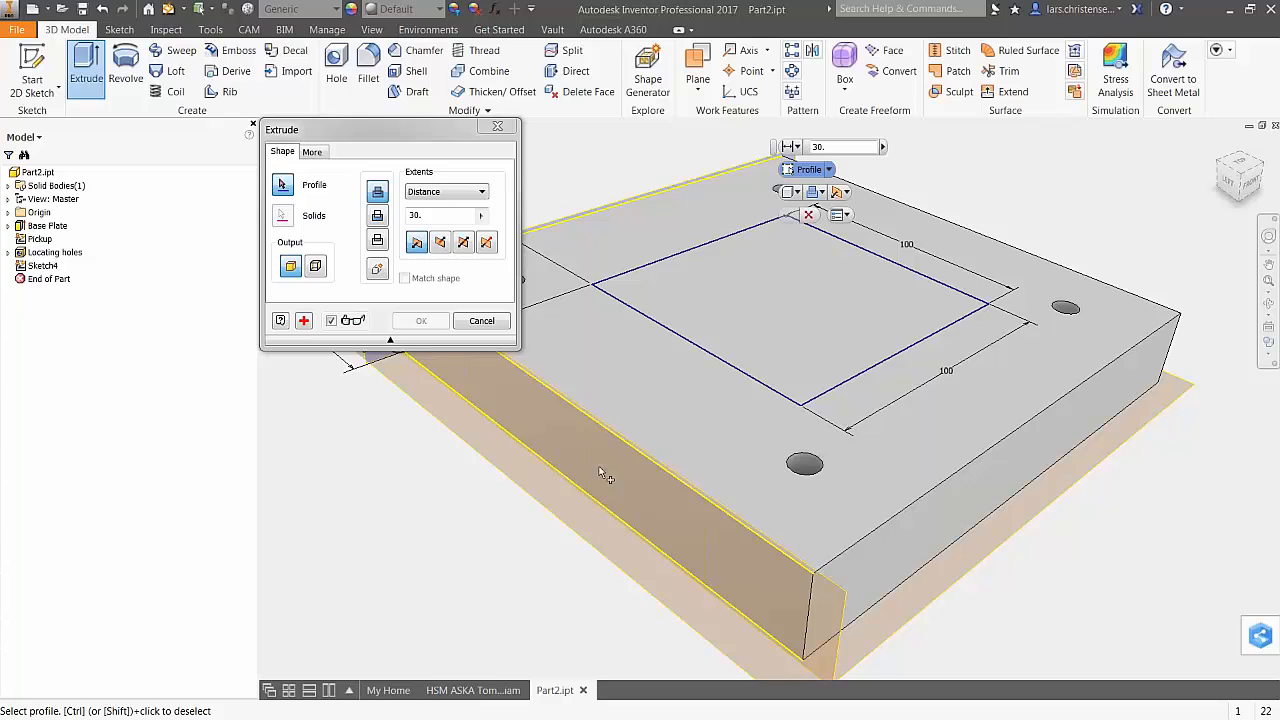
scroll(850, 478, up, 3)
click(810, 375)
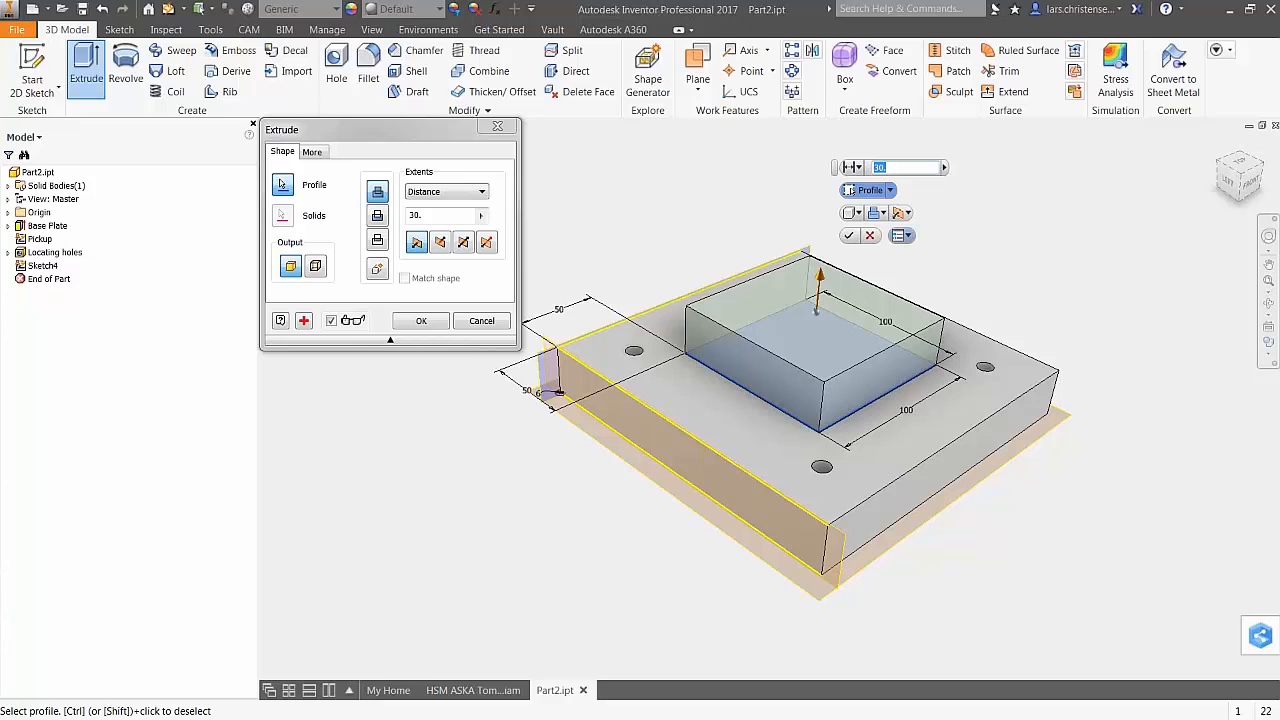
click(857, 168)
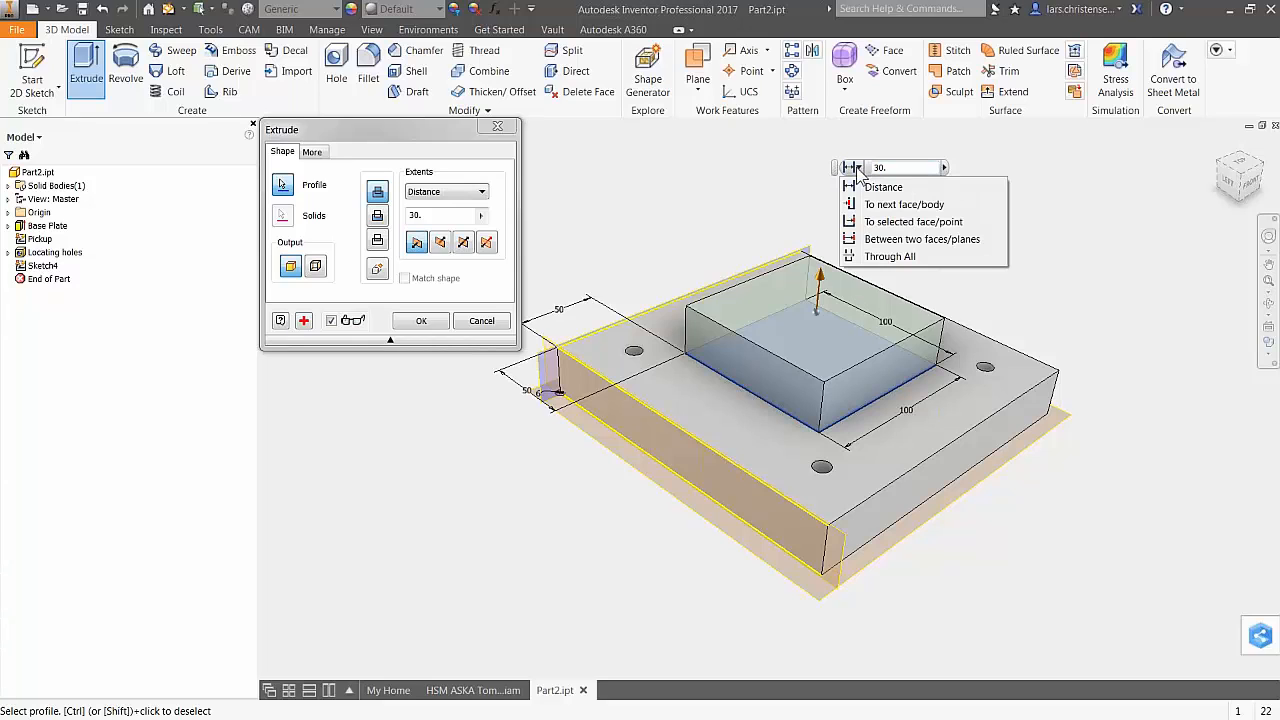
click(869, 257)
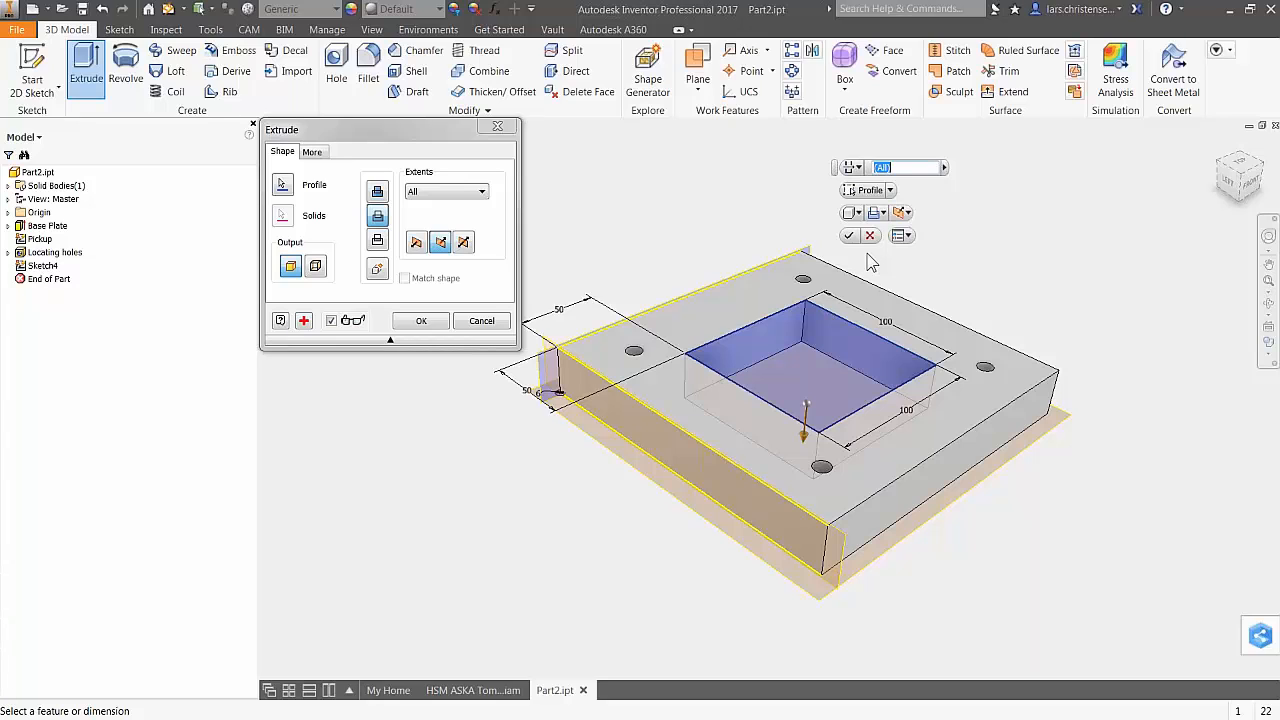
click(848, 235)
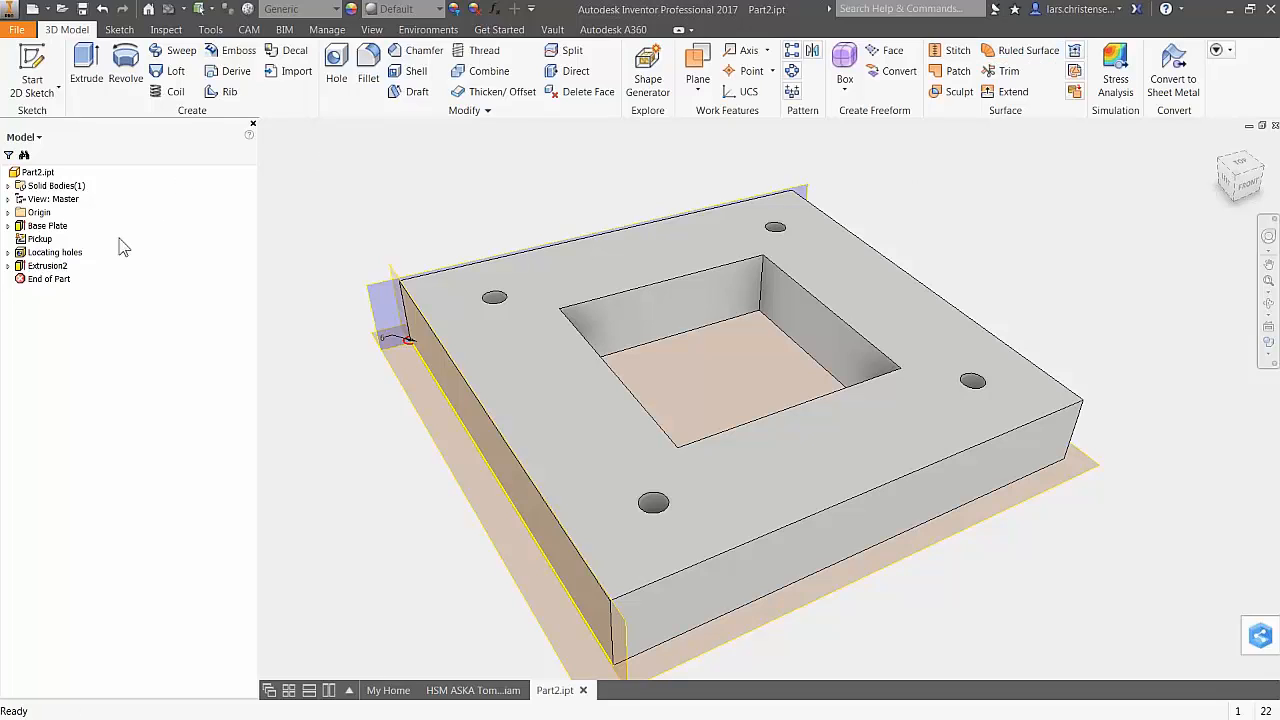
Edit the cutout's sketch to round all four corners of the square with 6 mm fillets, and finish the sketch
click(8, 266)
right_click(52, 279)
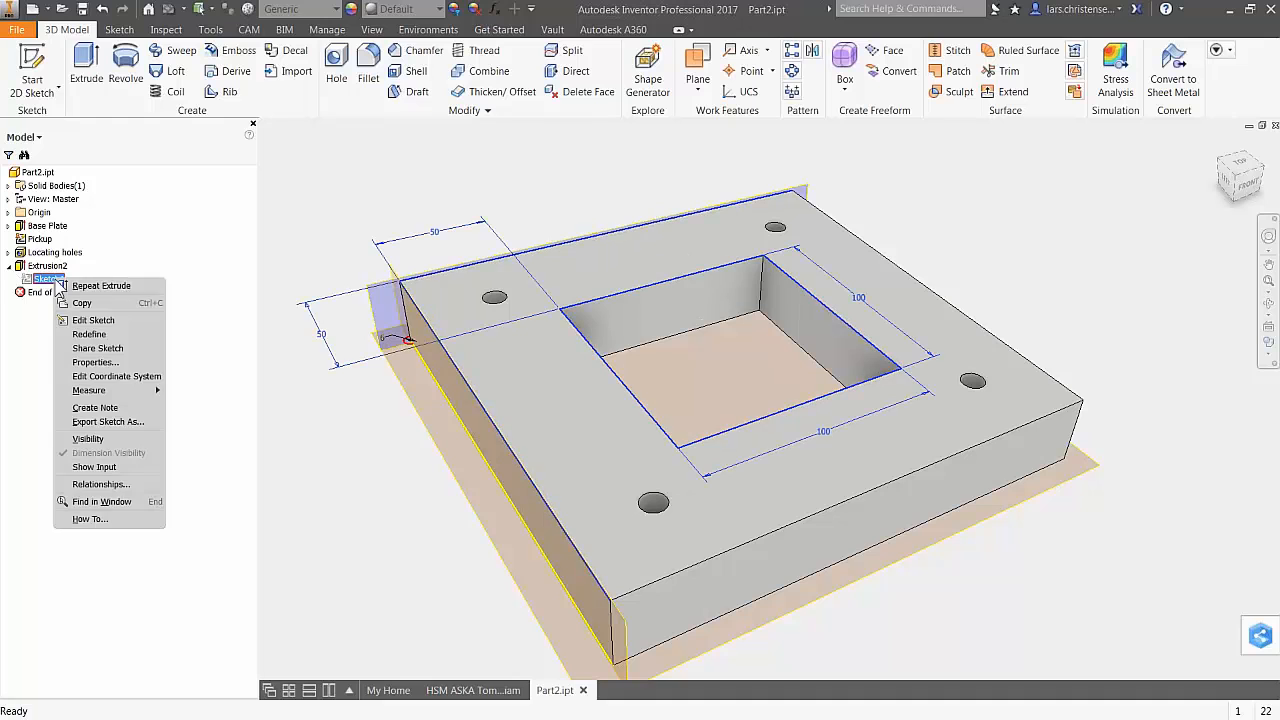
click(92, 320)
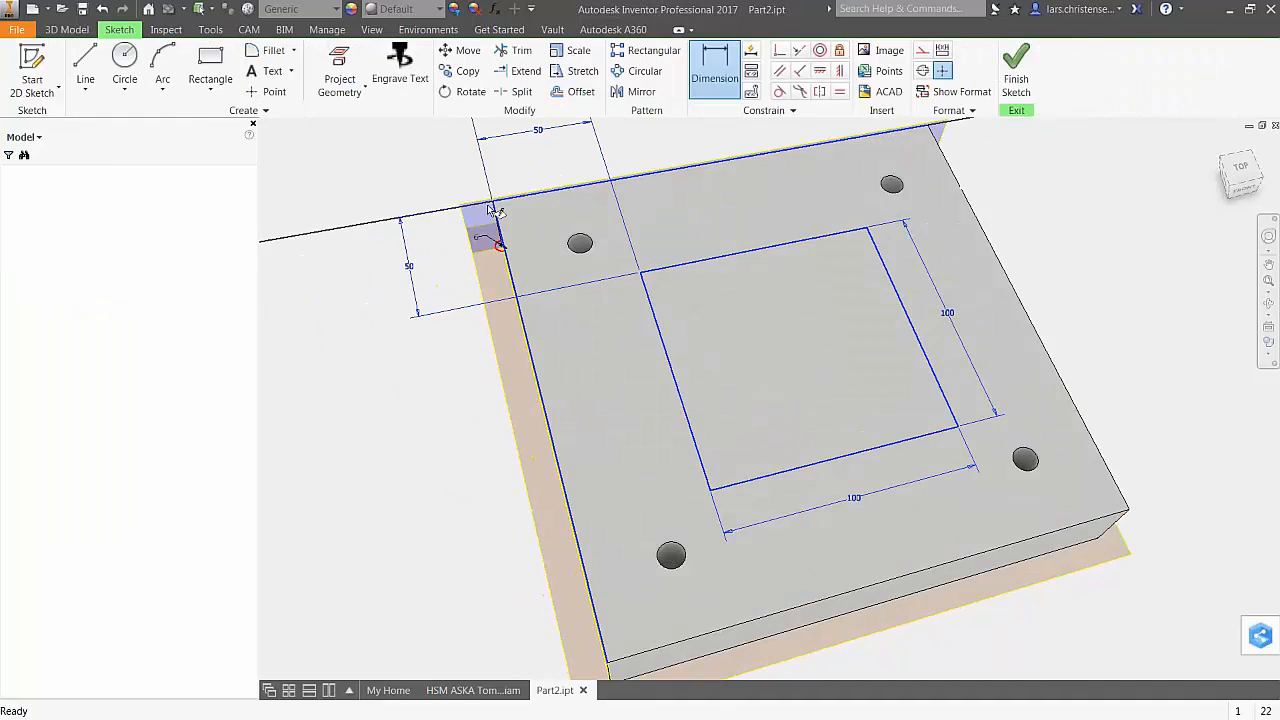
click(272, 63)
text(6)
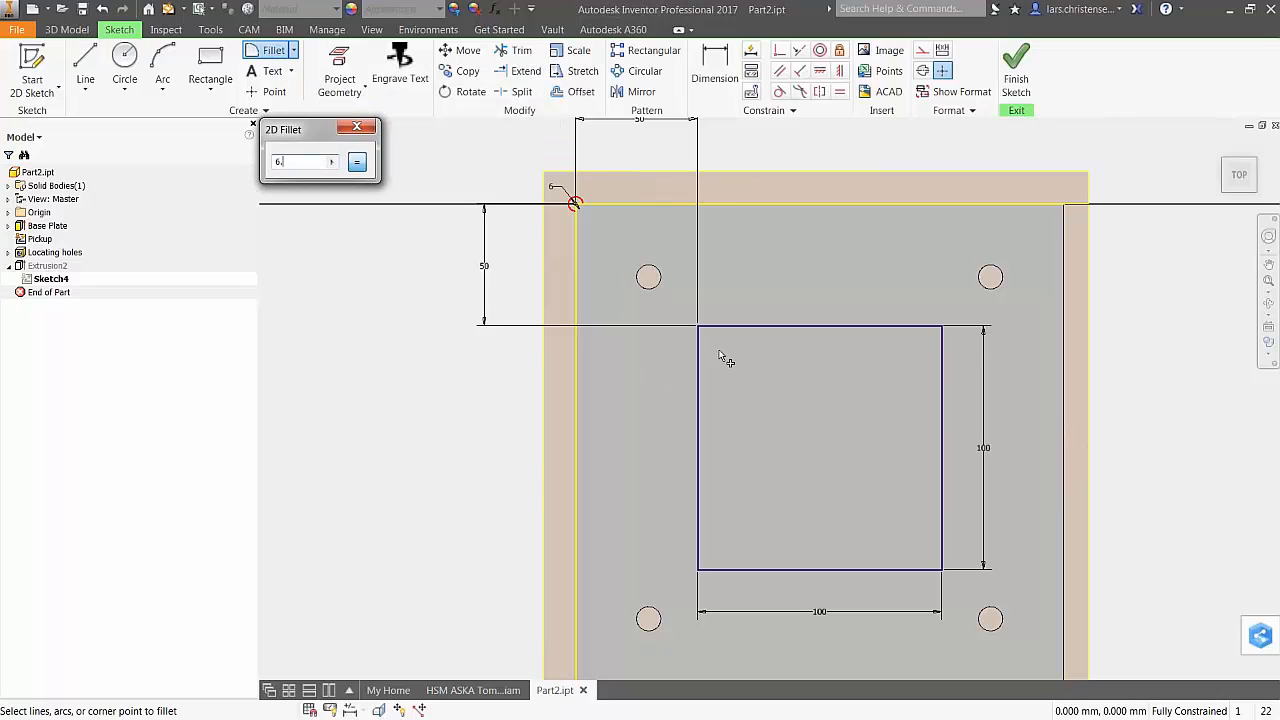
click(779, 326)
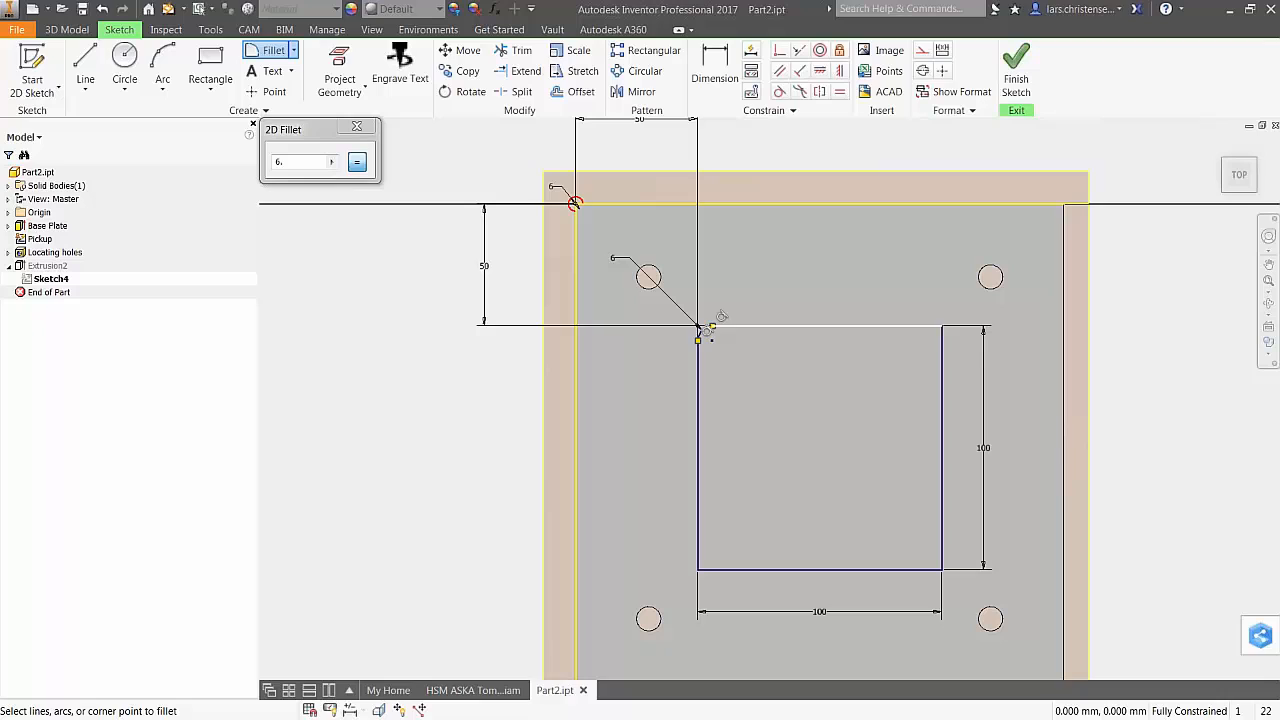
click(905, 326)
click(941, 370)
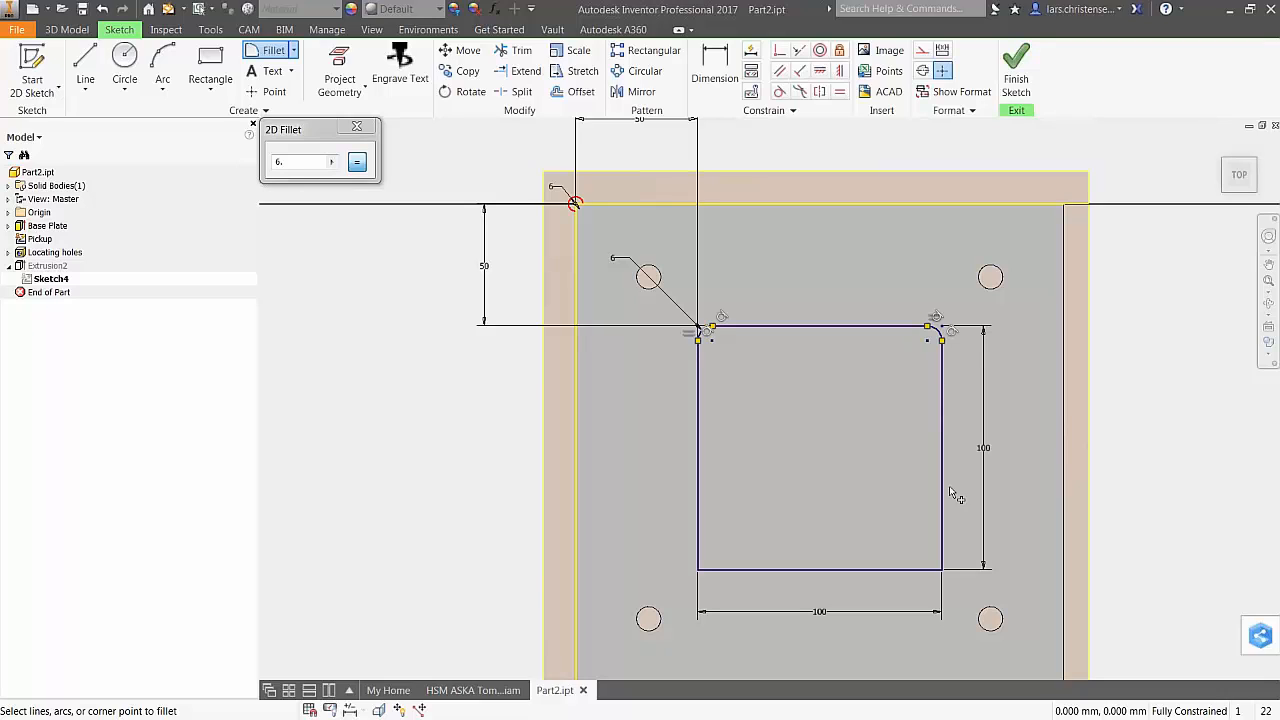
click(922, 570)
click(698, 523)
click(748, 570)
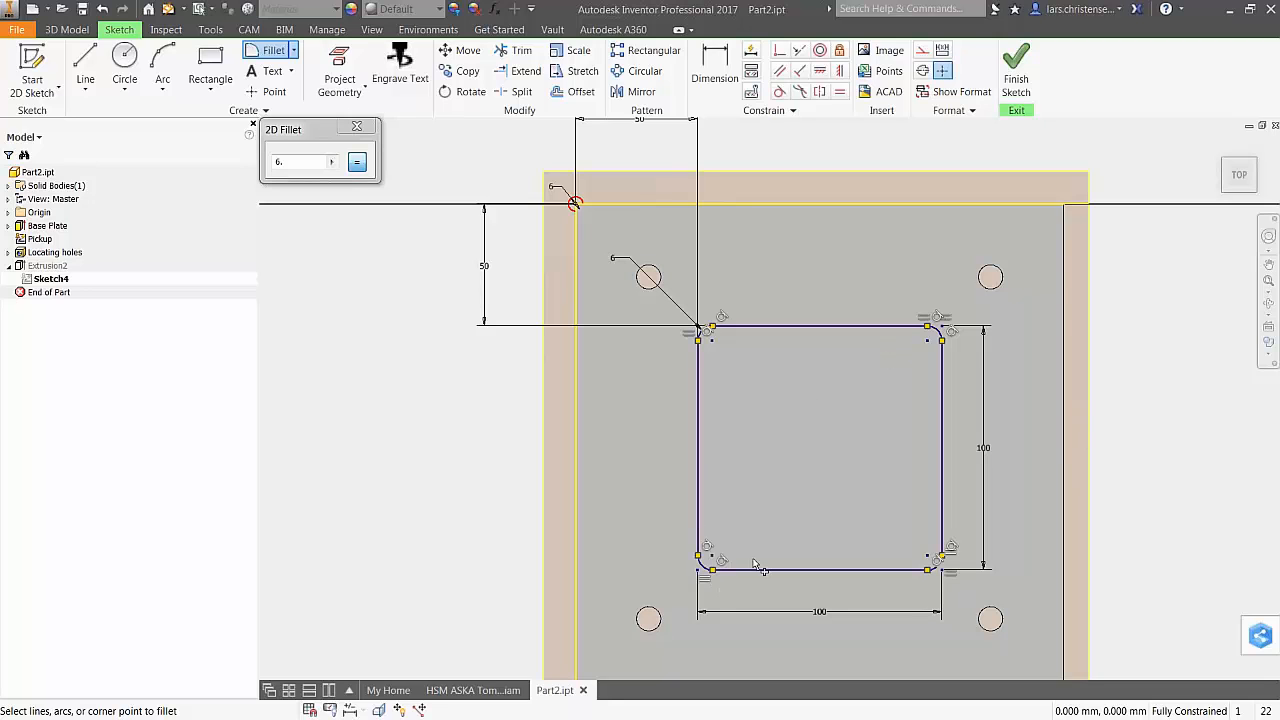
click(1016, 68)
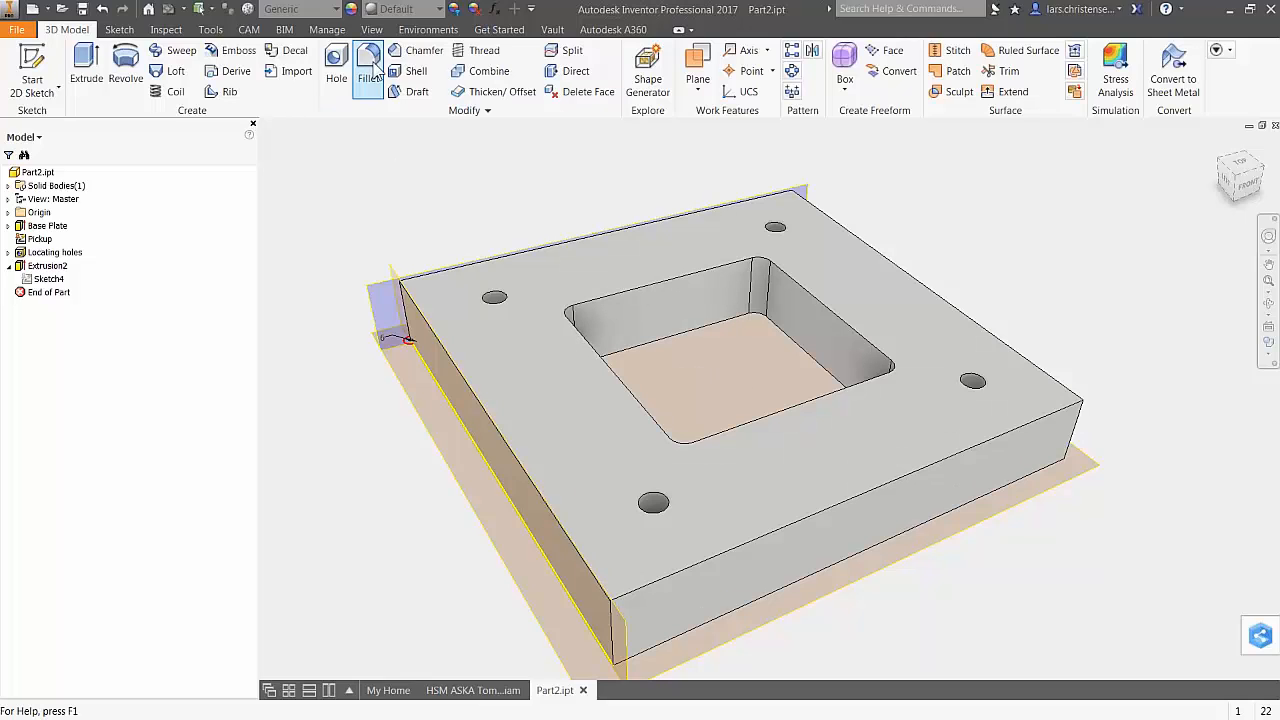
Reopen the square cutout's sketch, exit it, and return the part to the home view
click(58, 281)
right_click(58, 281)
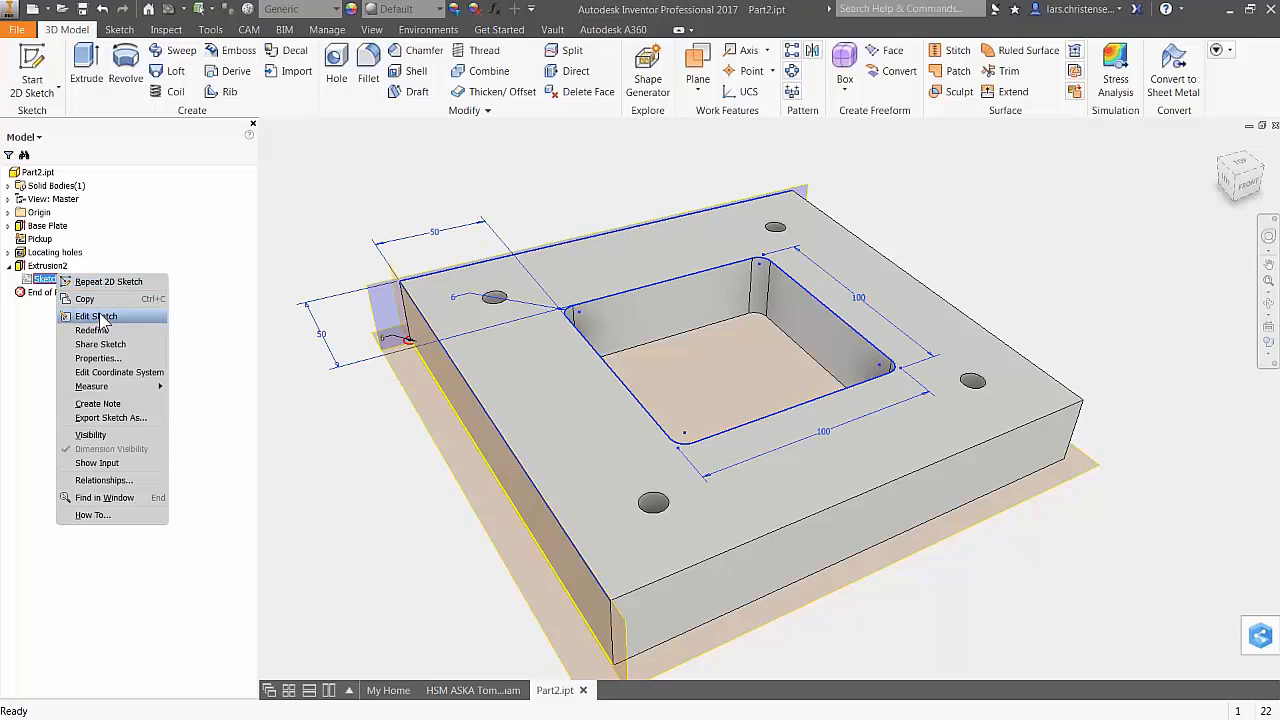
click(90, 314)
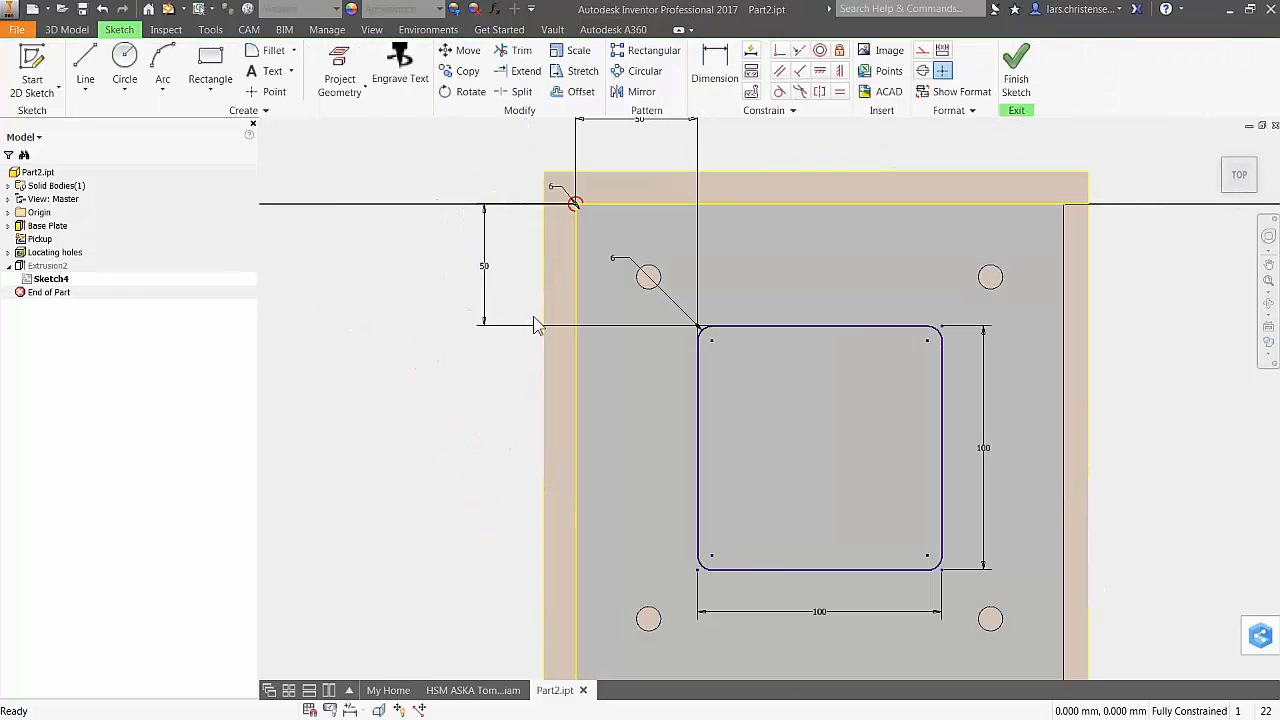
key(s)
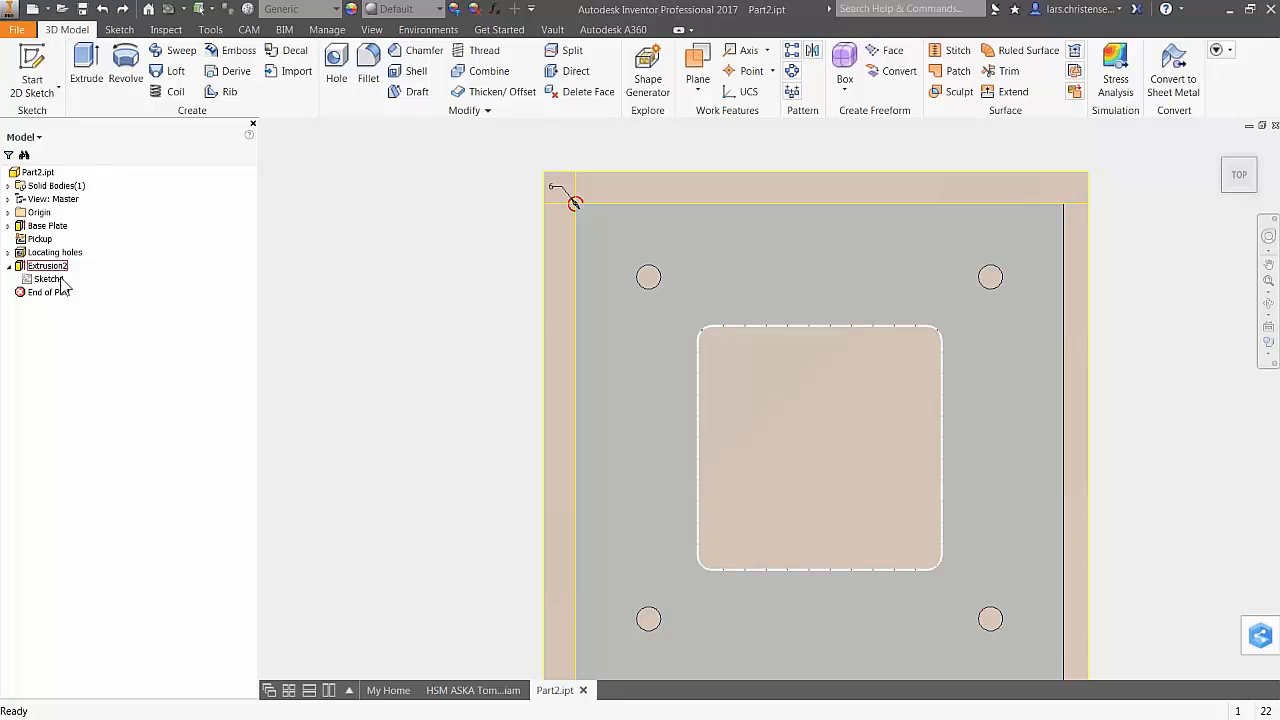
click(437, 416)
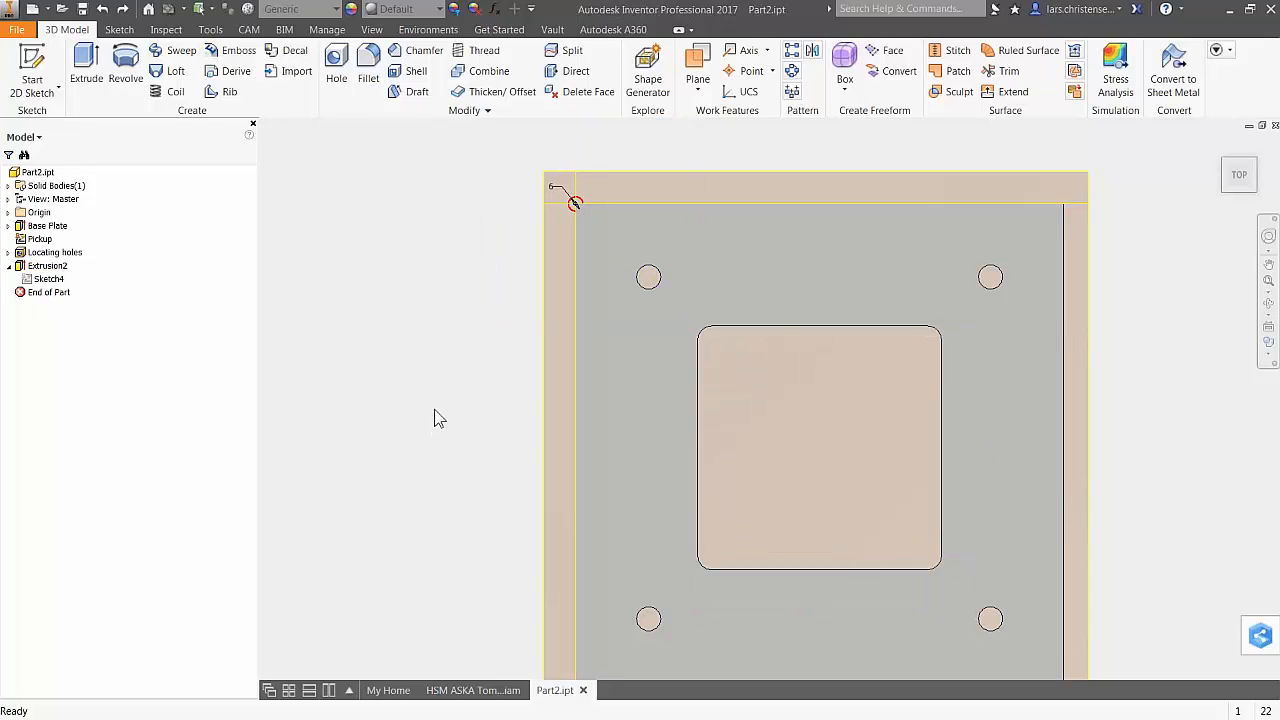
key(F6)
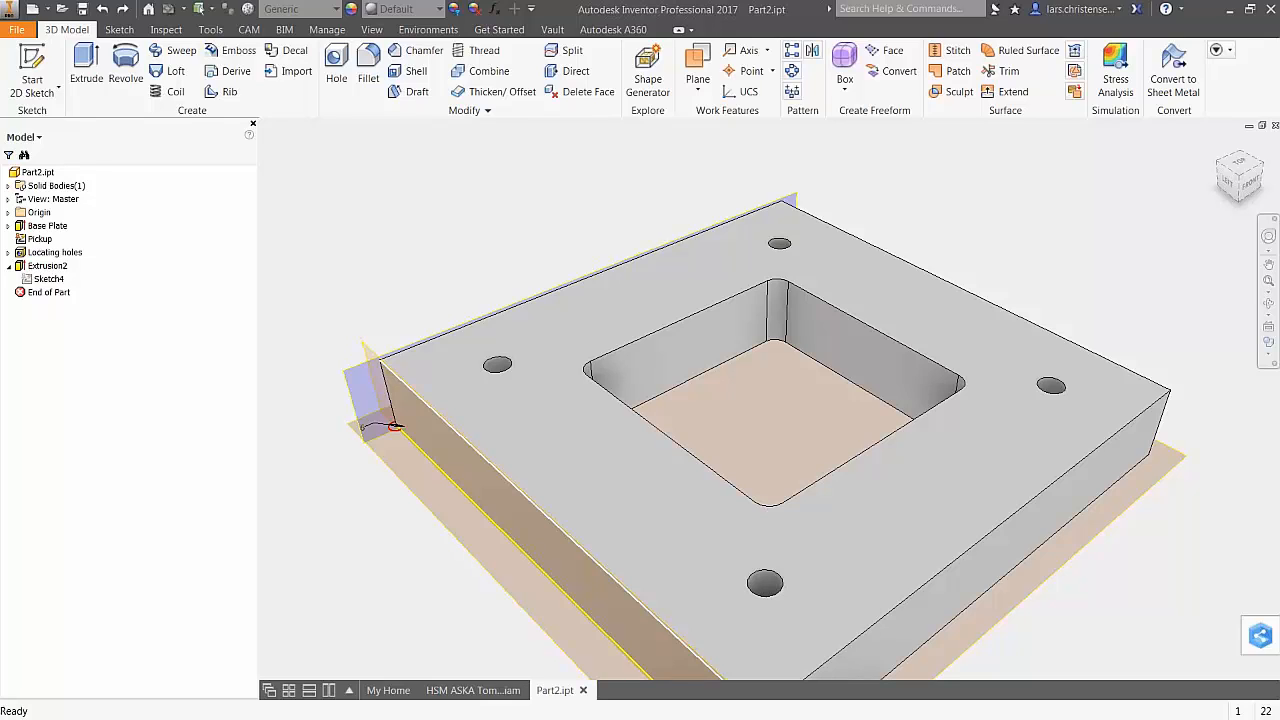
mouse_move(397, 427)
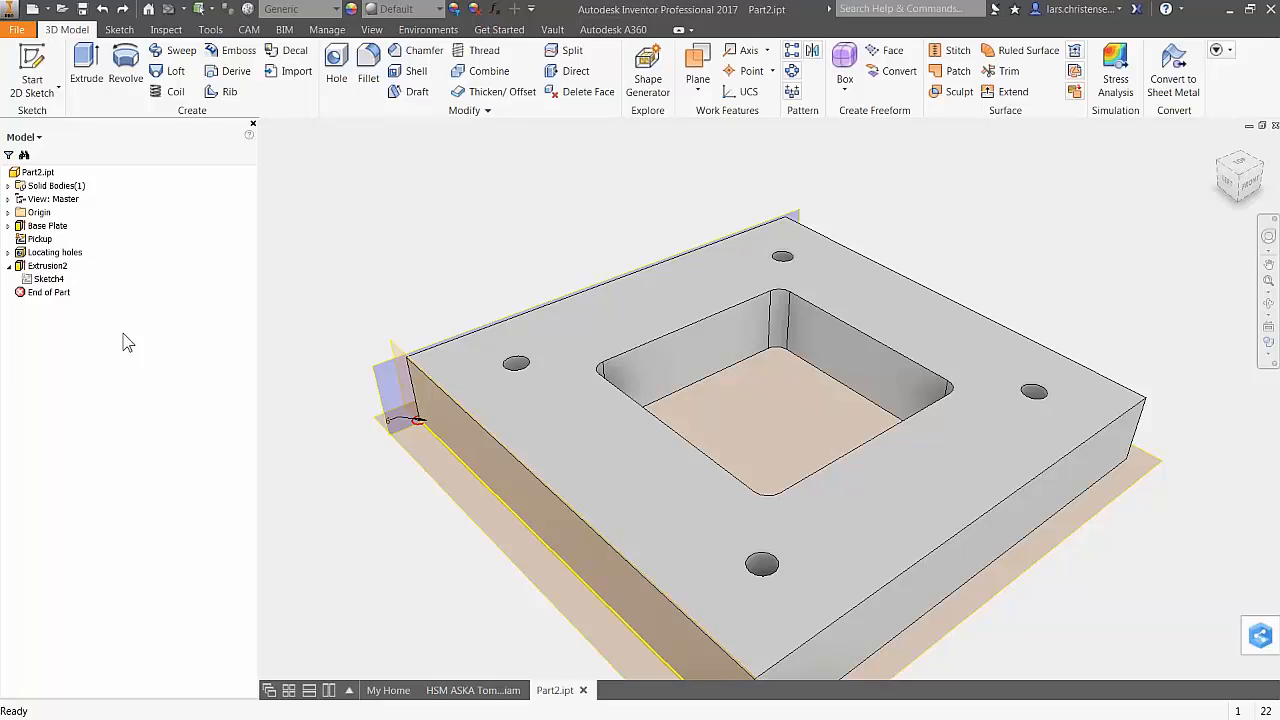
Start a new sketch on the plate's top face and draw a 6 mm diameter circle inside the square cutout
right_click(880, 322)
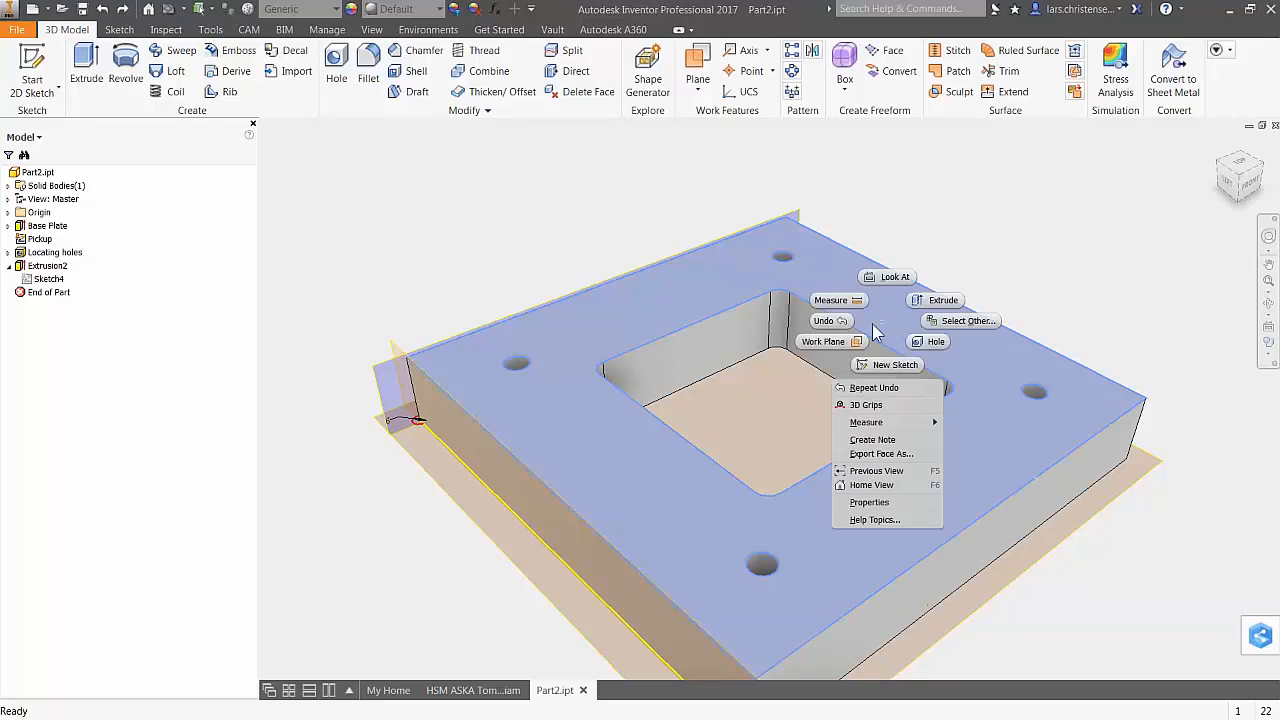
click(895, 366)
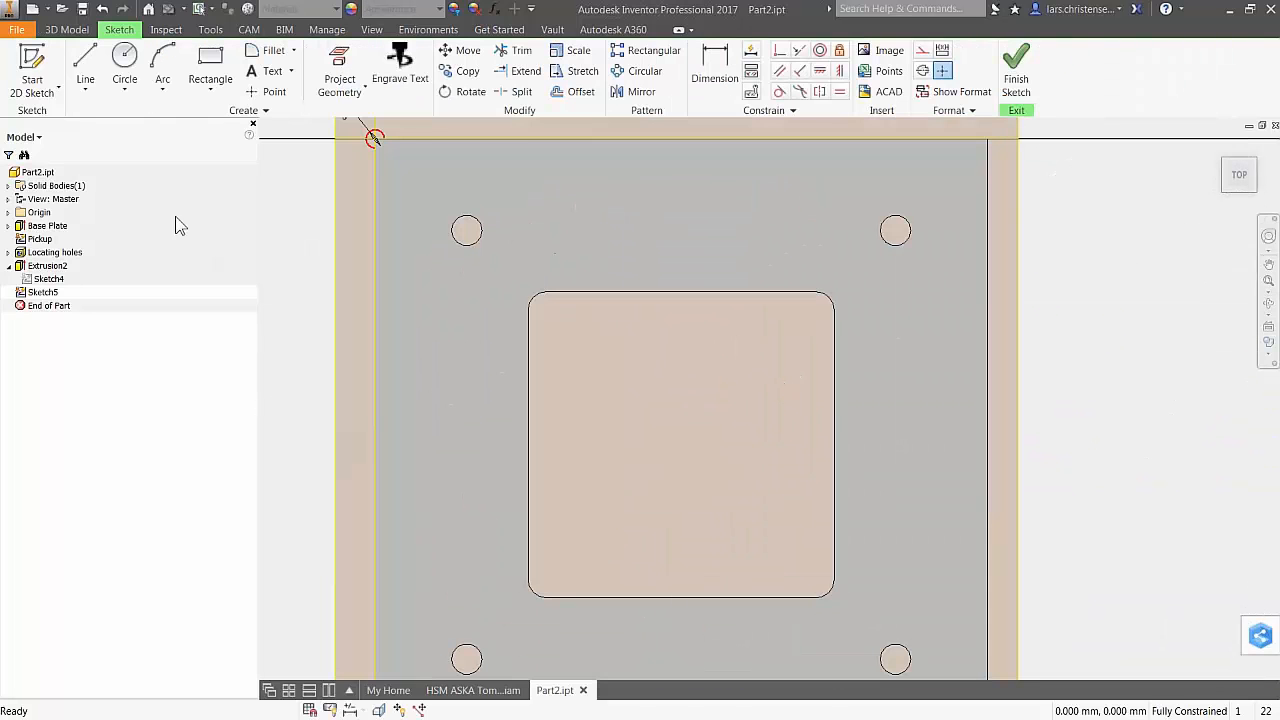
click(125, 76)
click(728, 442)
text(6.)
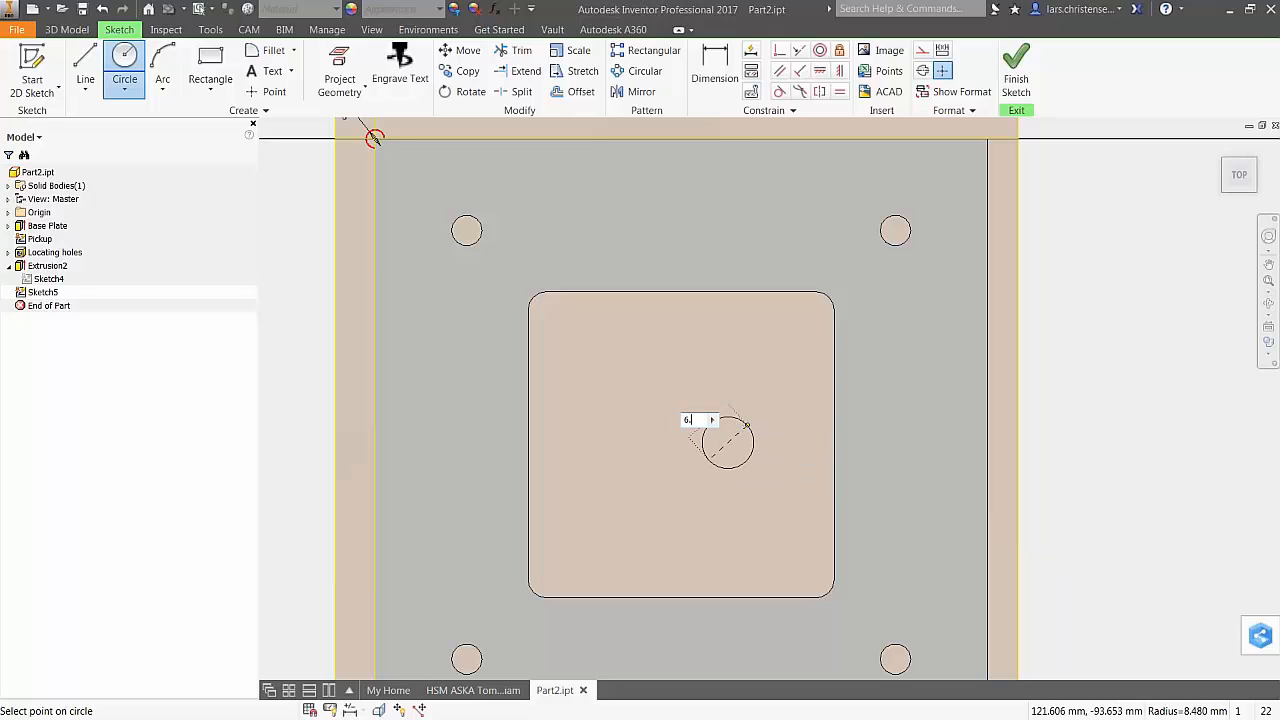
key(Return)
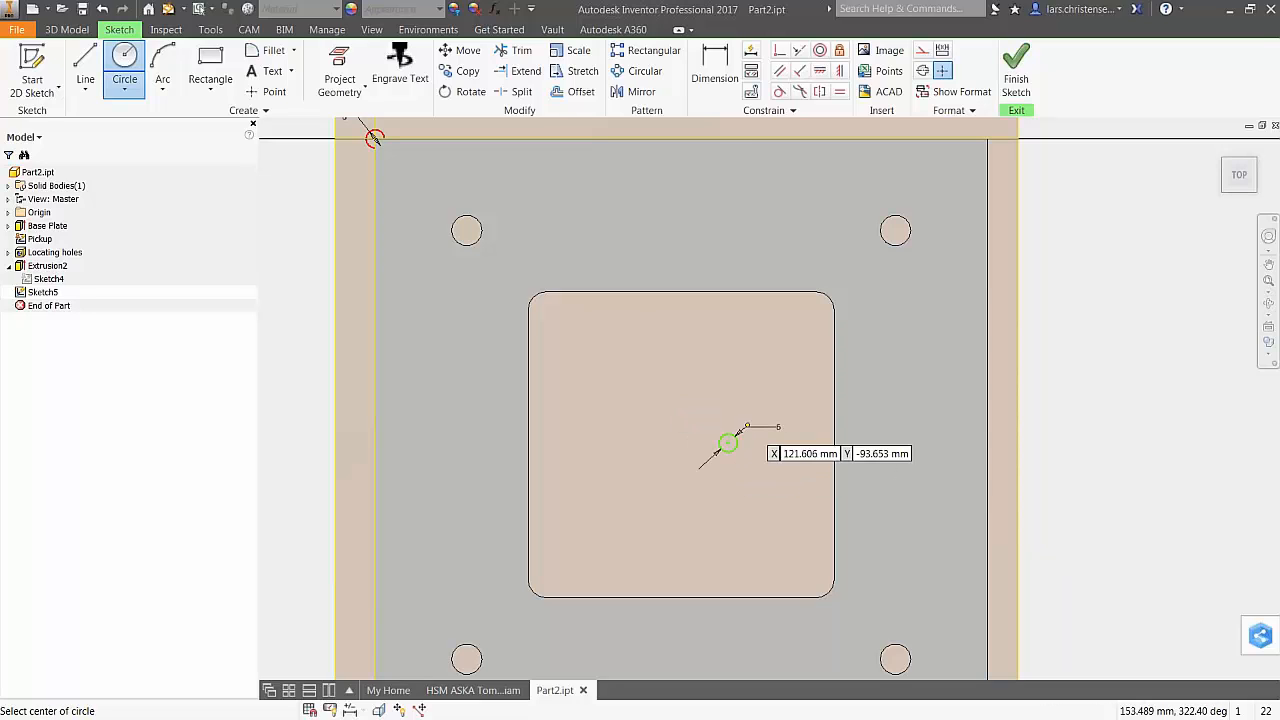
End the Circle command and move the circle close to the cutout's upper-right corner
scroll(800, 337, down, 3)
click(665, 537)
key(Escape)
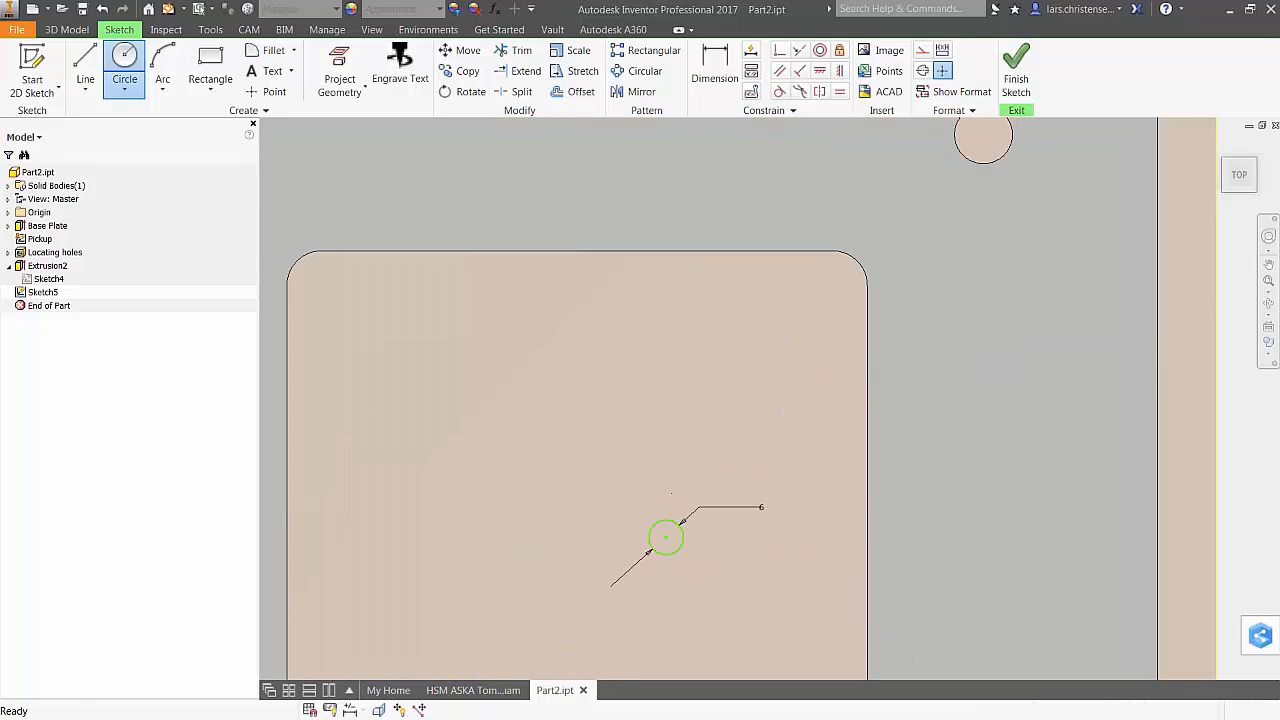
key(Escape)
drag(666, 537, 794, 339)
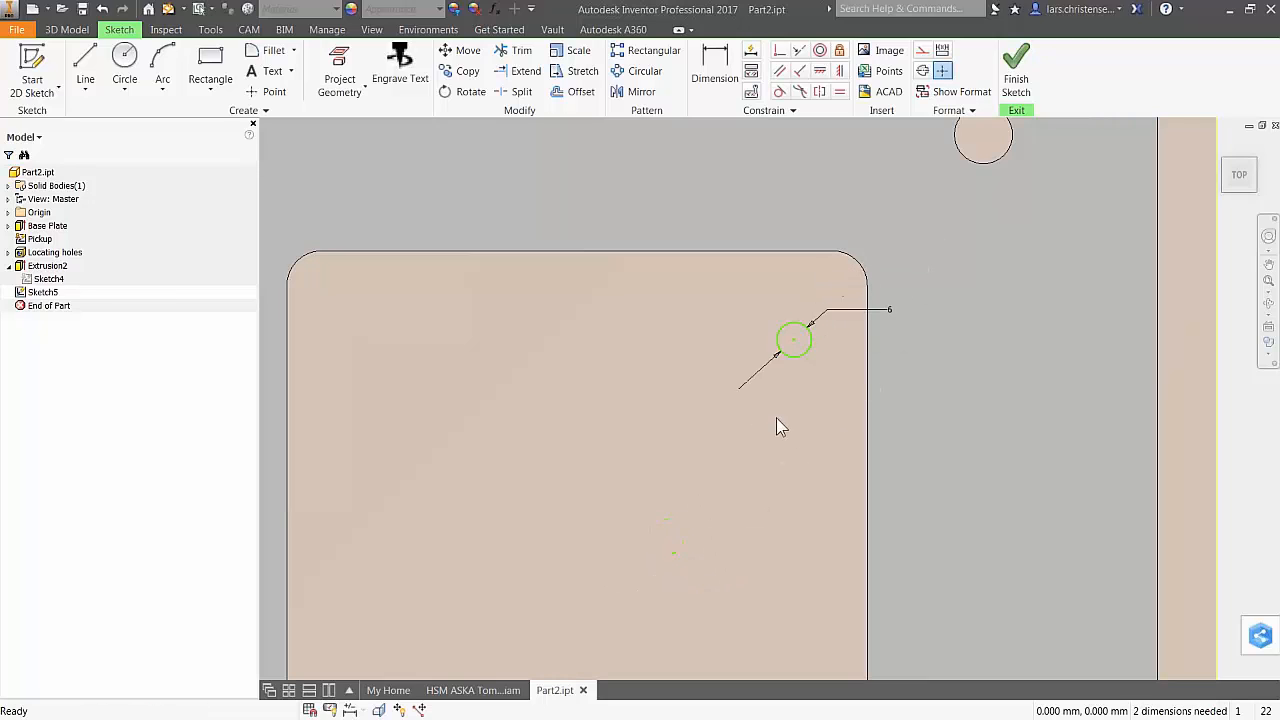
Set the circle's diameter to 12 mm
click(892, 316)
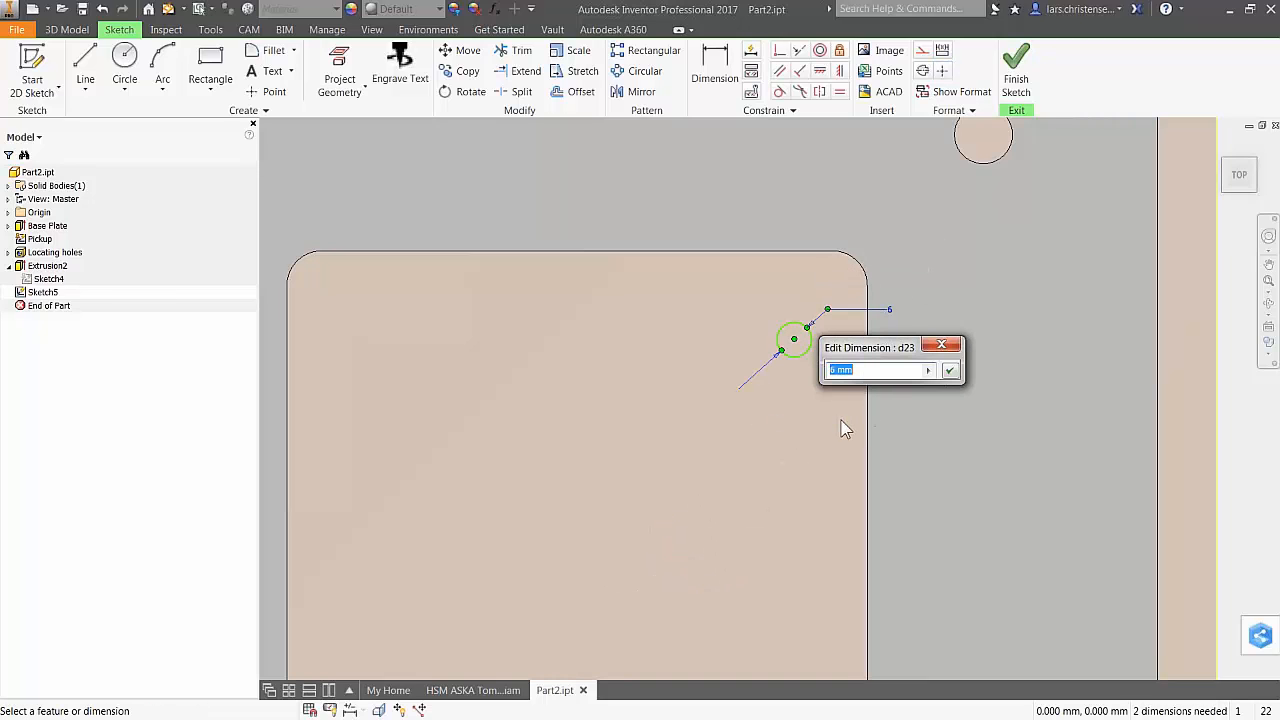
text(10)
key(BackSpace)
key(BackSpace)
key(Escape)
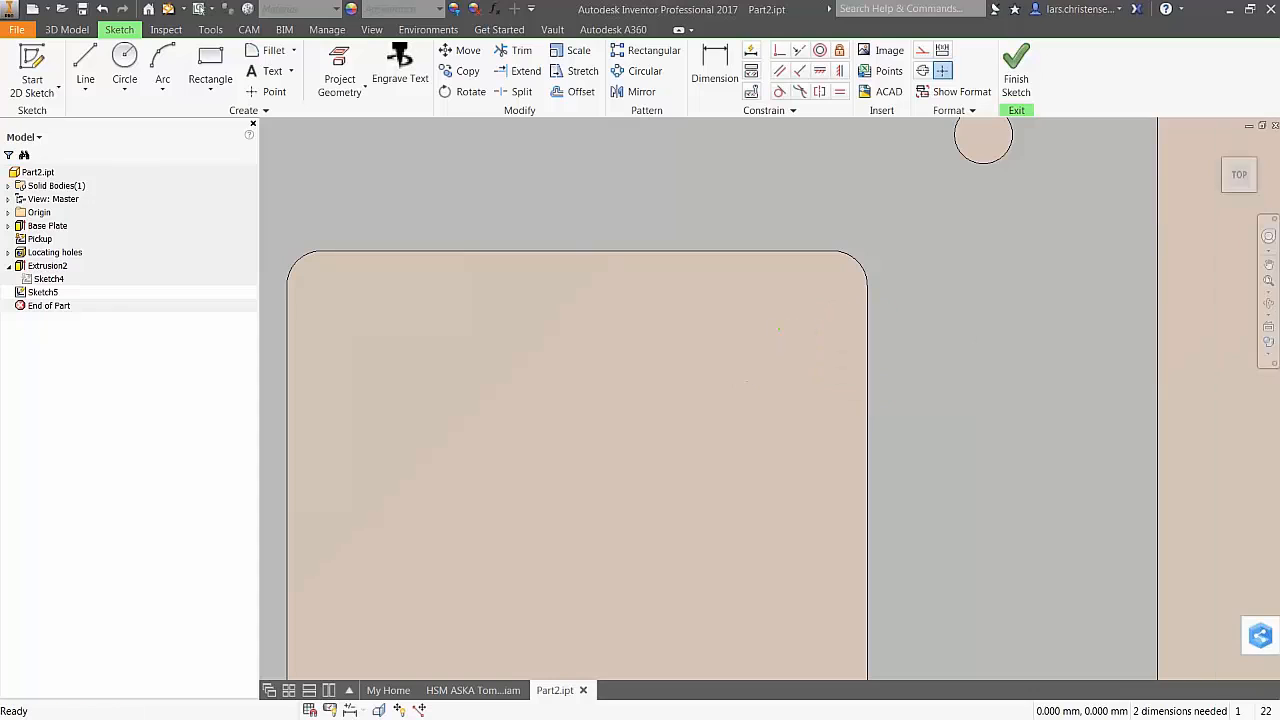
Move the 12 mm circle back inside the square cutout, near the lower half of its right side
scroll(800, 409, down, 5)
scroll(892, 434, up, 5)
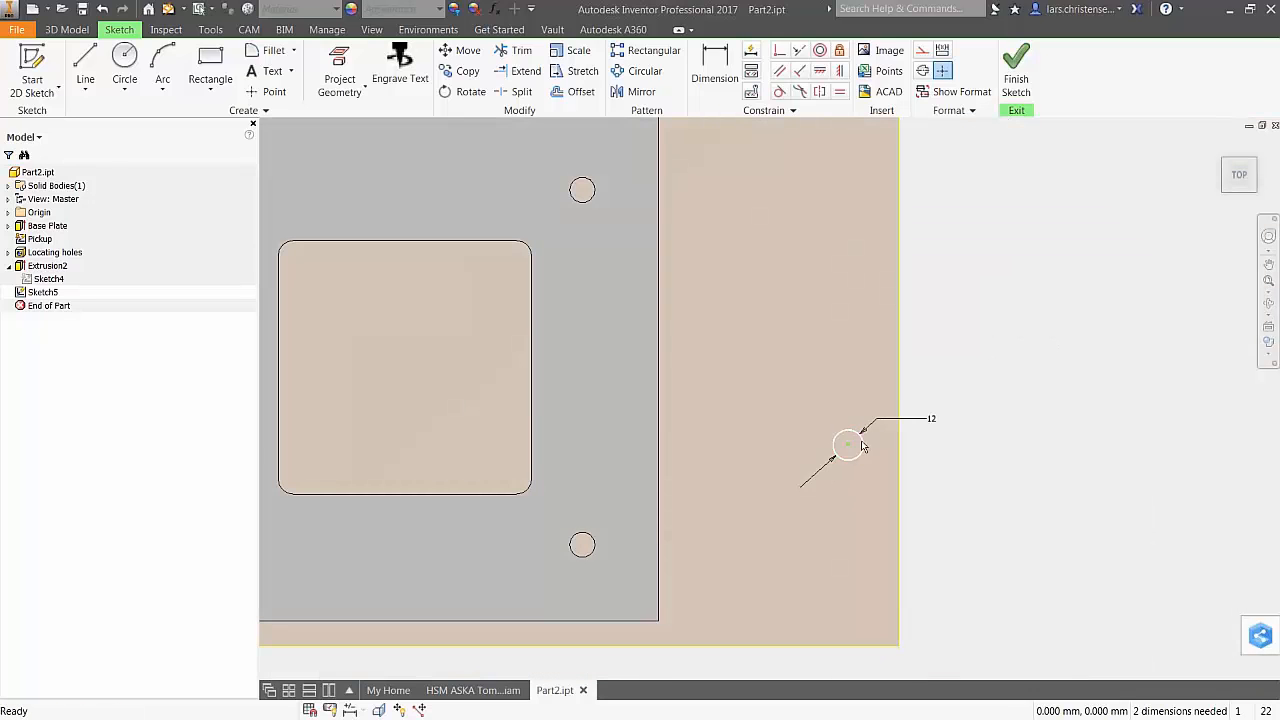
mouse_move(848, 445)
mouse_down()
mouse_move(491, 394)
mouse_move(509, 399)
mouse_up()
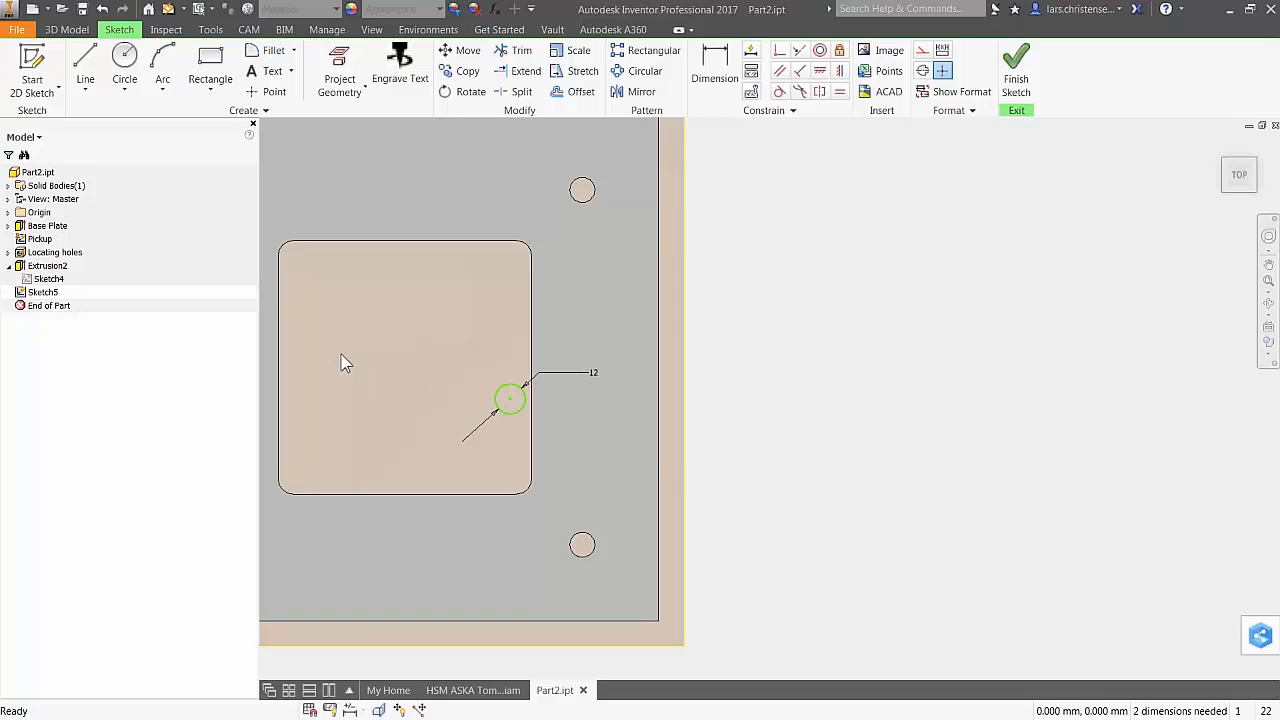
Move the 12 mm circle into the cutout's upper-right corner to compare it with the fillet, and return it beside the right wall
scroll(341, 363, up, 3)
right_click(664, 441)
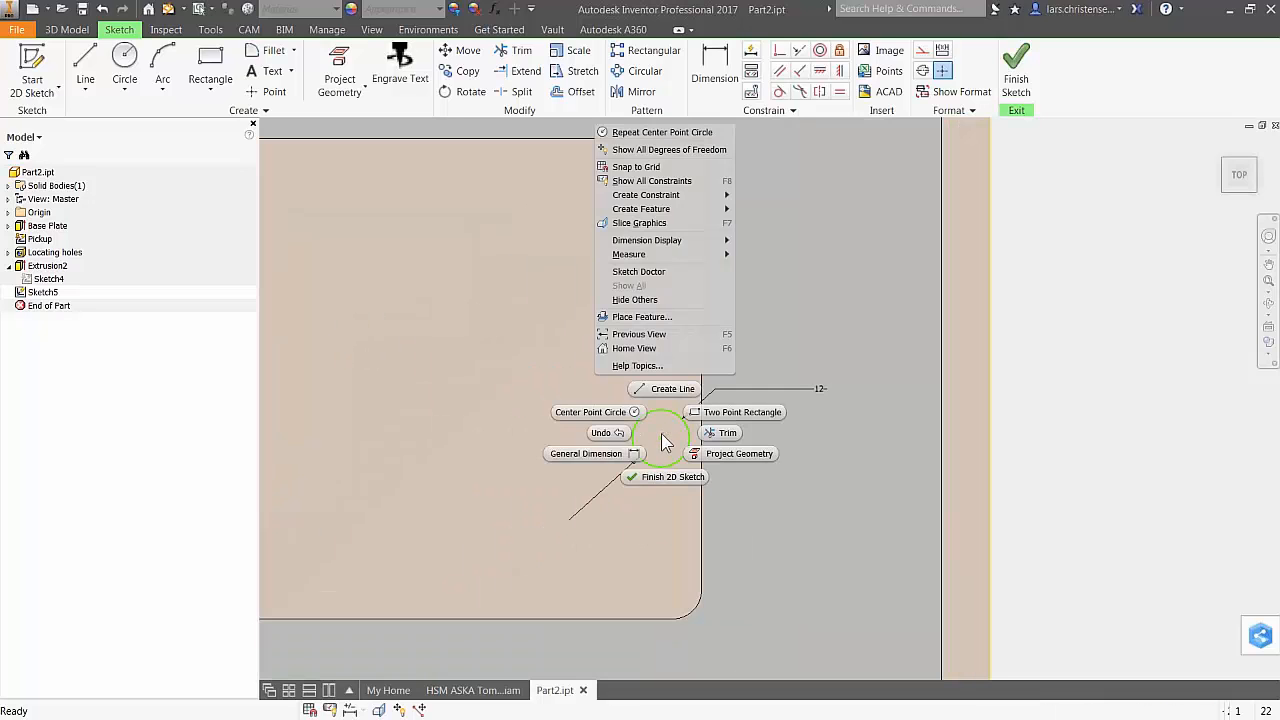
click(1063, 357)
drag(663, 443, 676, 222)
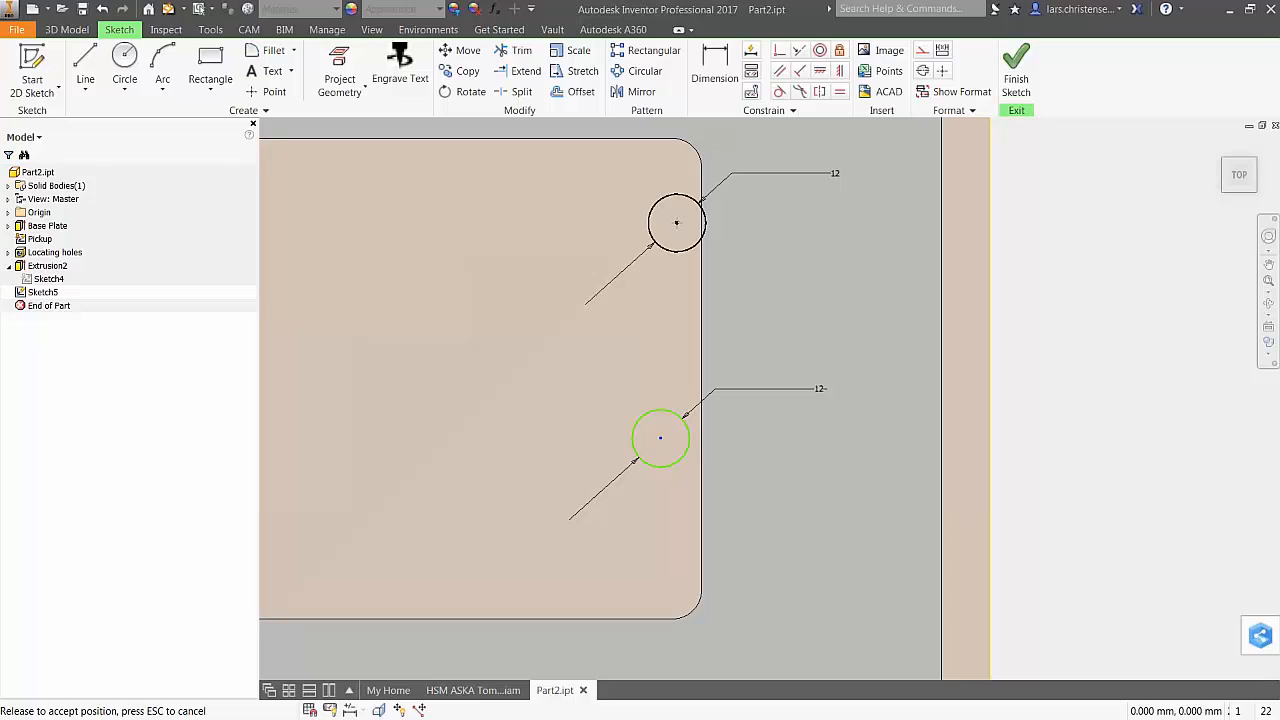
drag(676, 222, 675, 164)
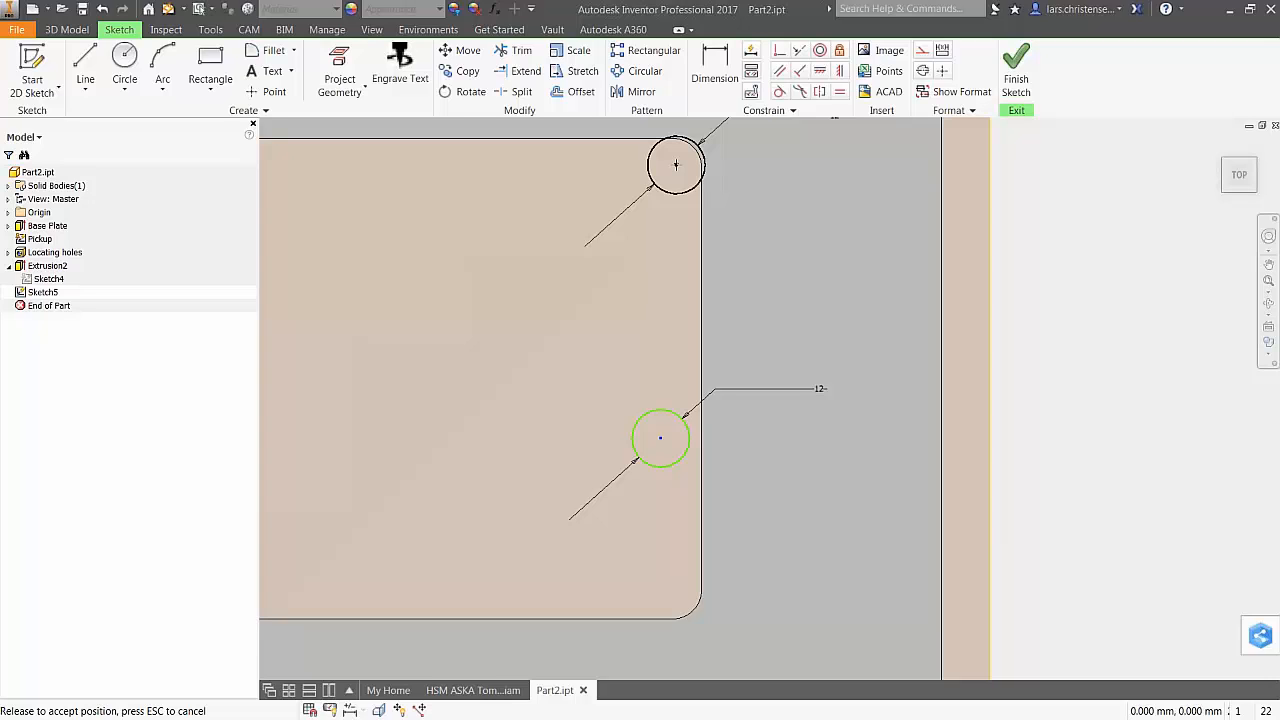
drag(676, 165, 668, 333)
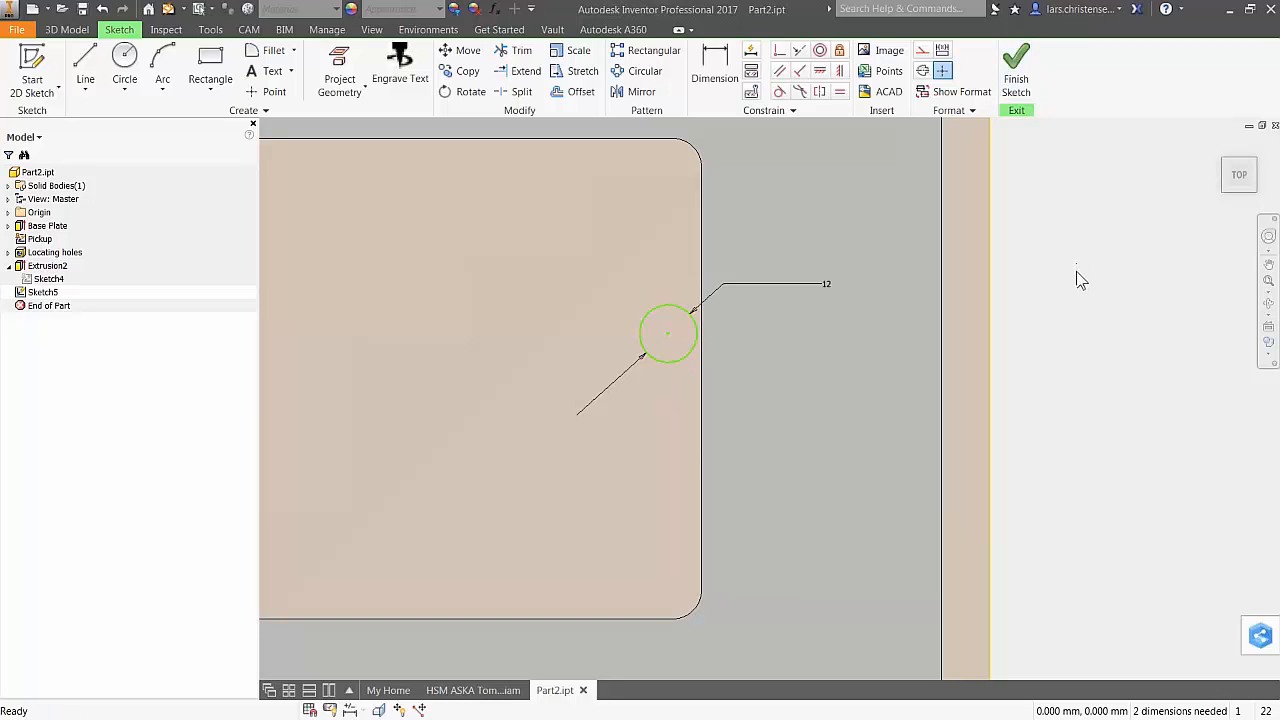
Finish the test circle sketch and delete it from the part, leaving the cutout extrusion collapsed in the model tree
click(1016, 72)
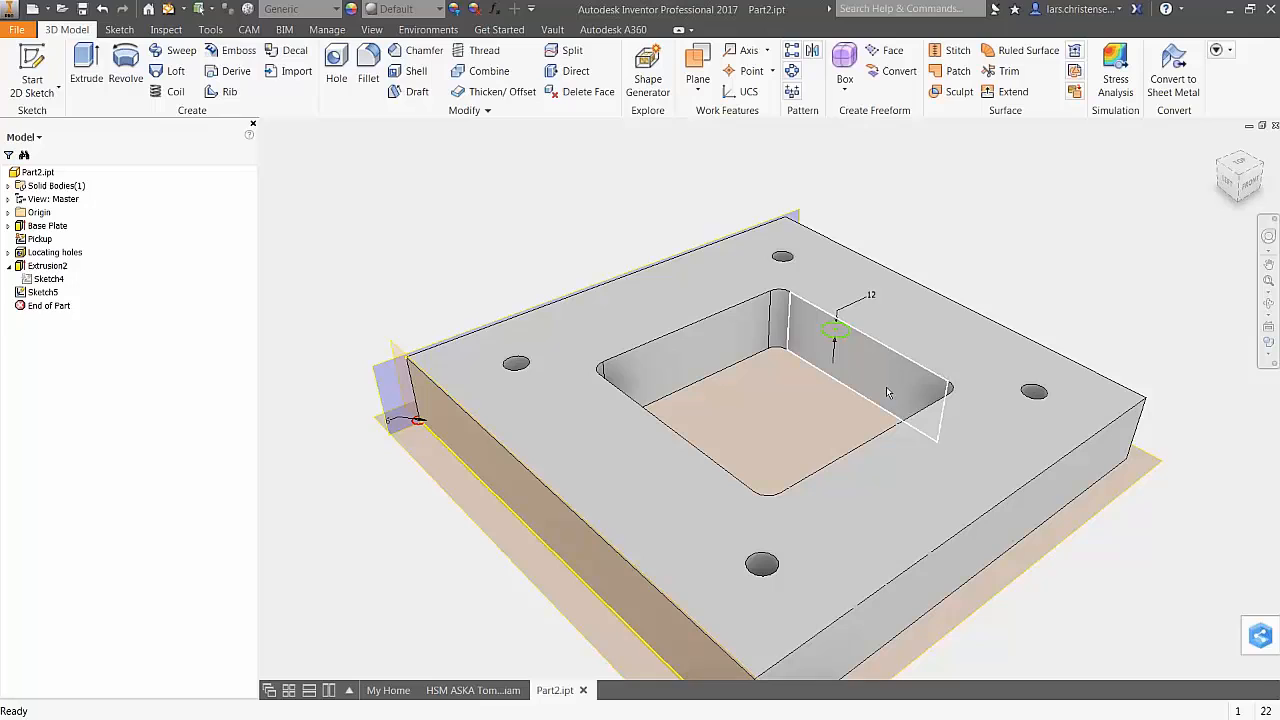
click(45, 292)
key(Delete)
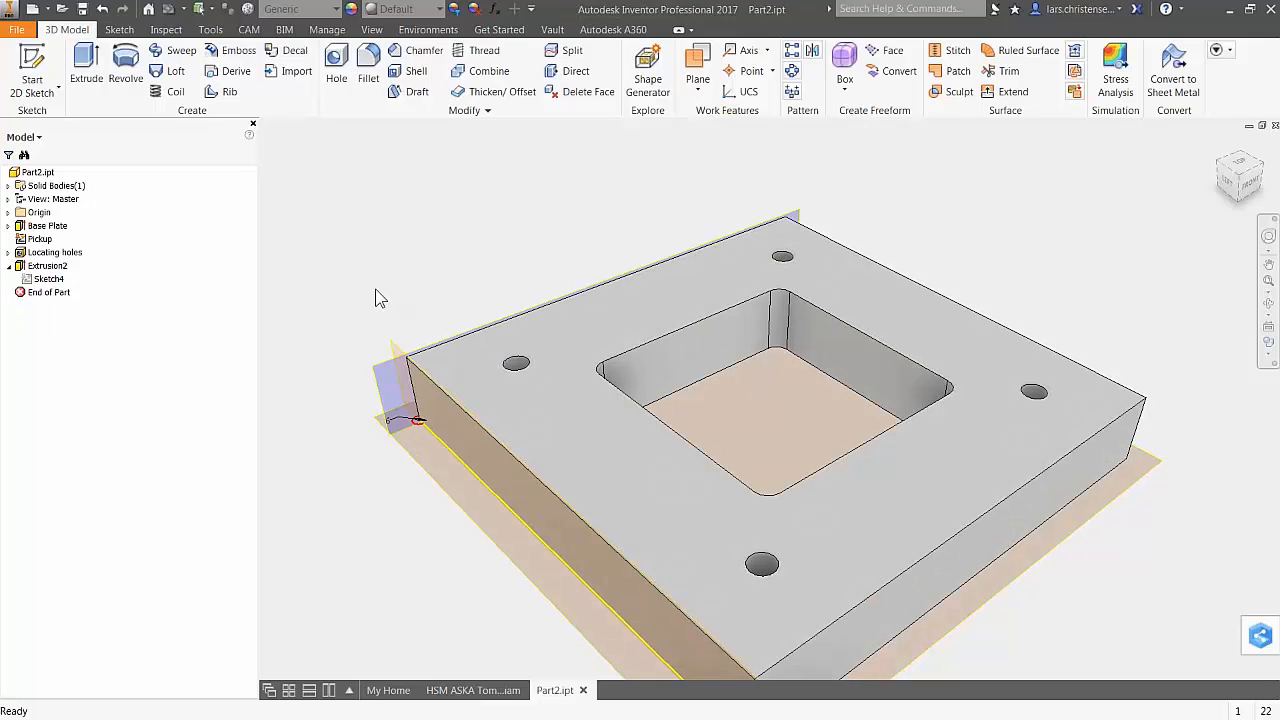
click(9, 266)
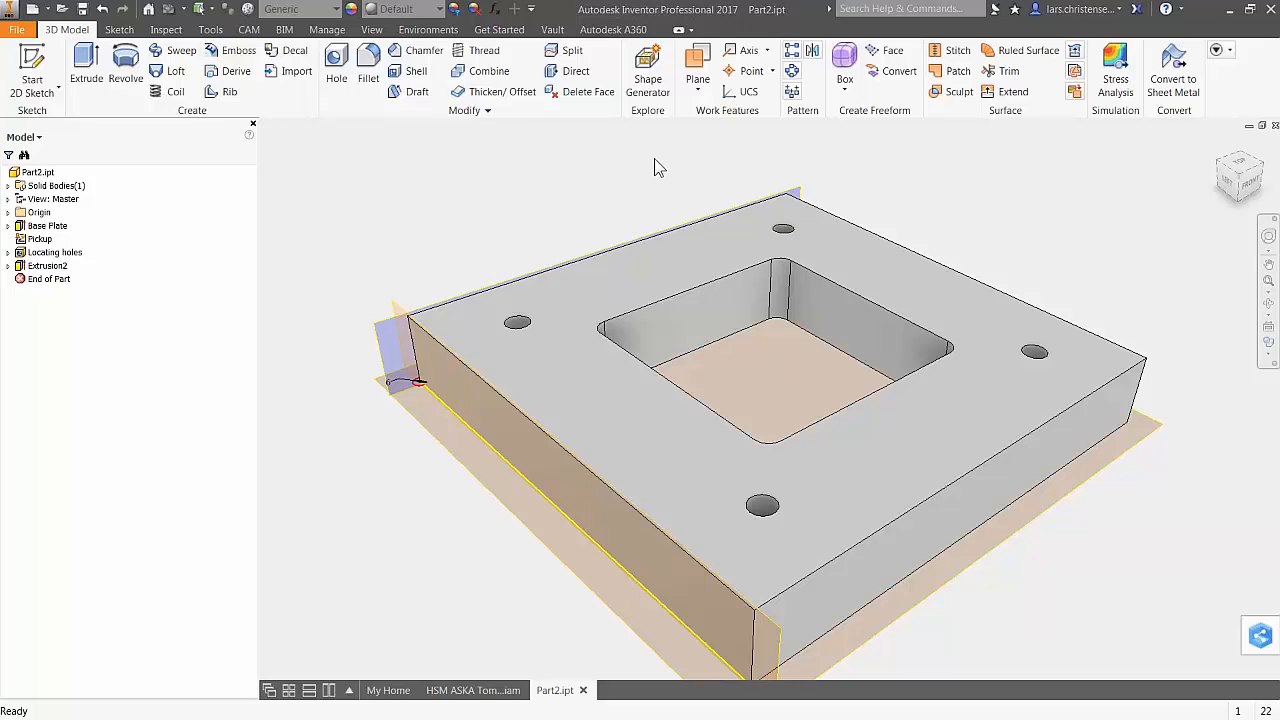
Create a midplane work plane between the front and back inner walls of the square cutout
click(700, 92)
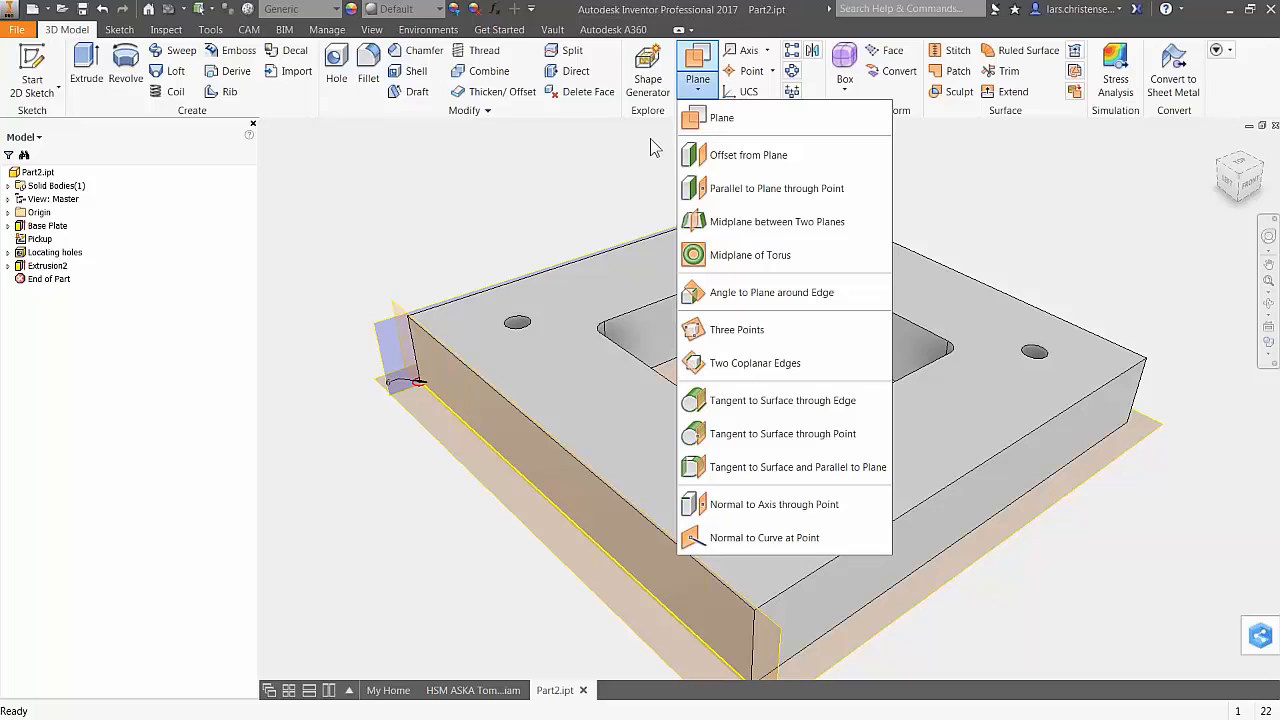
click(770, 222)
click(694, 329)
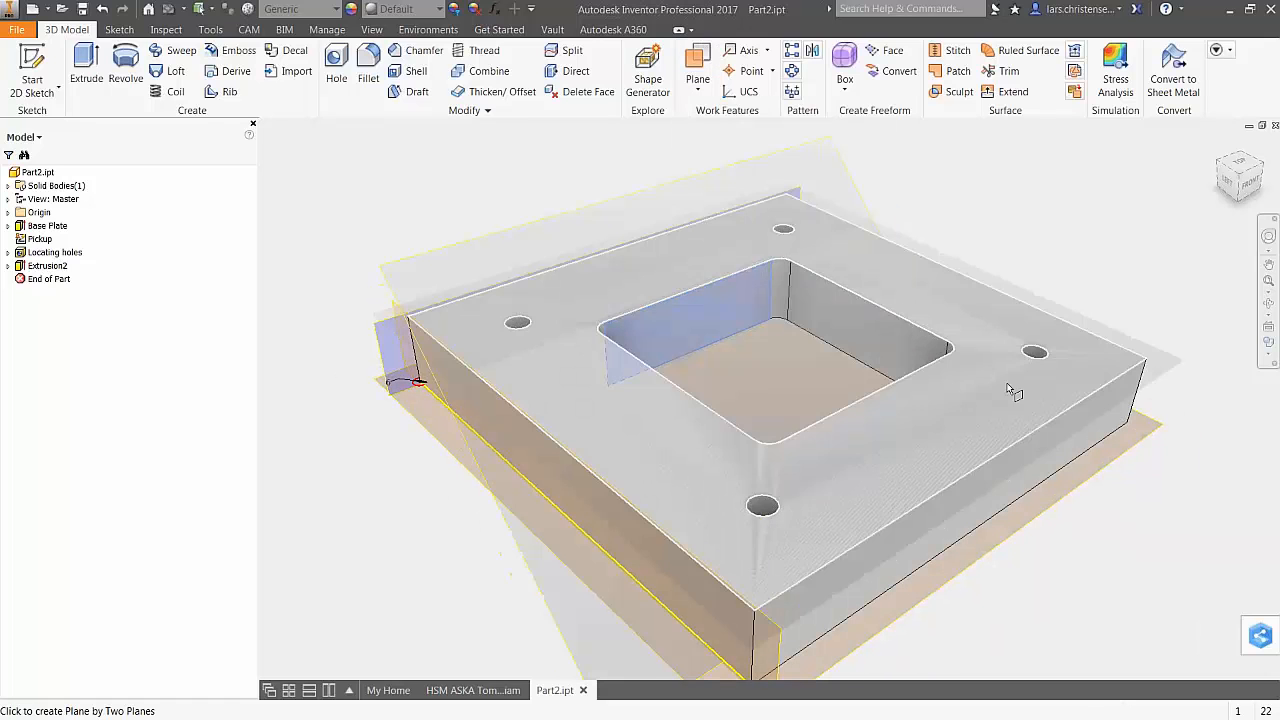
click(860, 382)
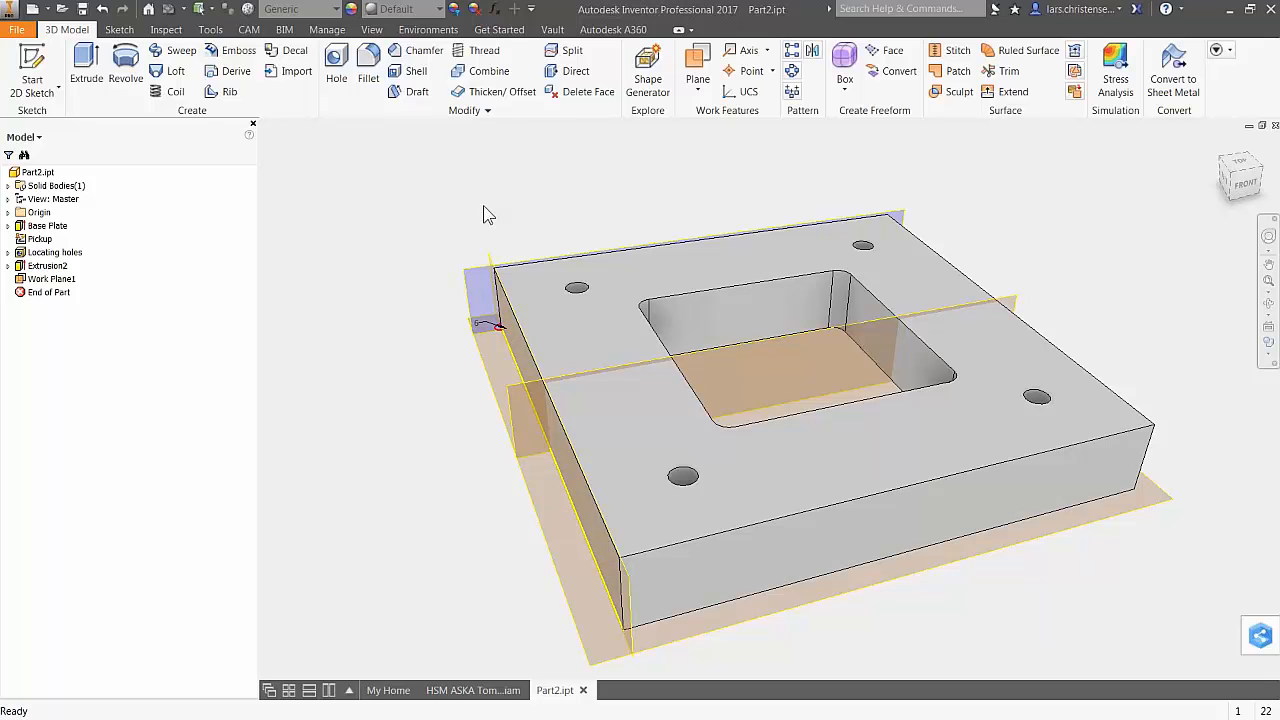
Create a cross section analysis of the plate at the new midplane with a 0 mm section offset
click(166, 29)
click(311, 70)
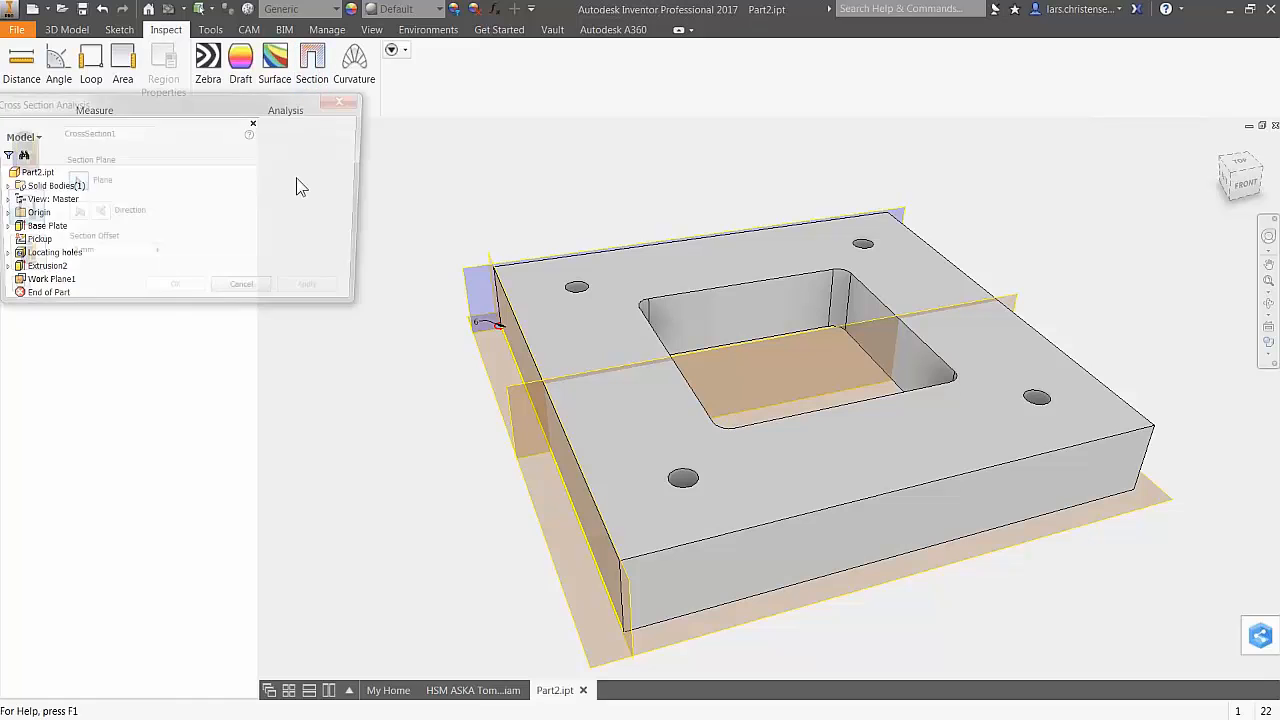
click(510, 393)
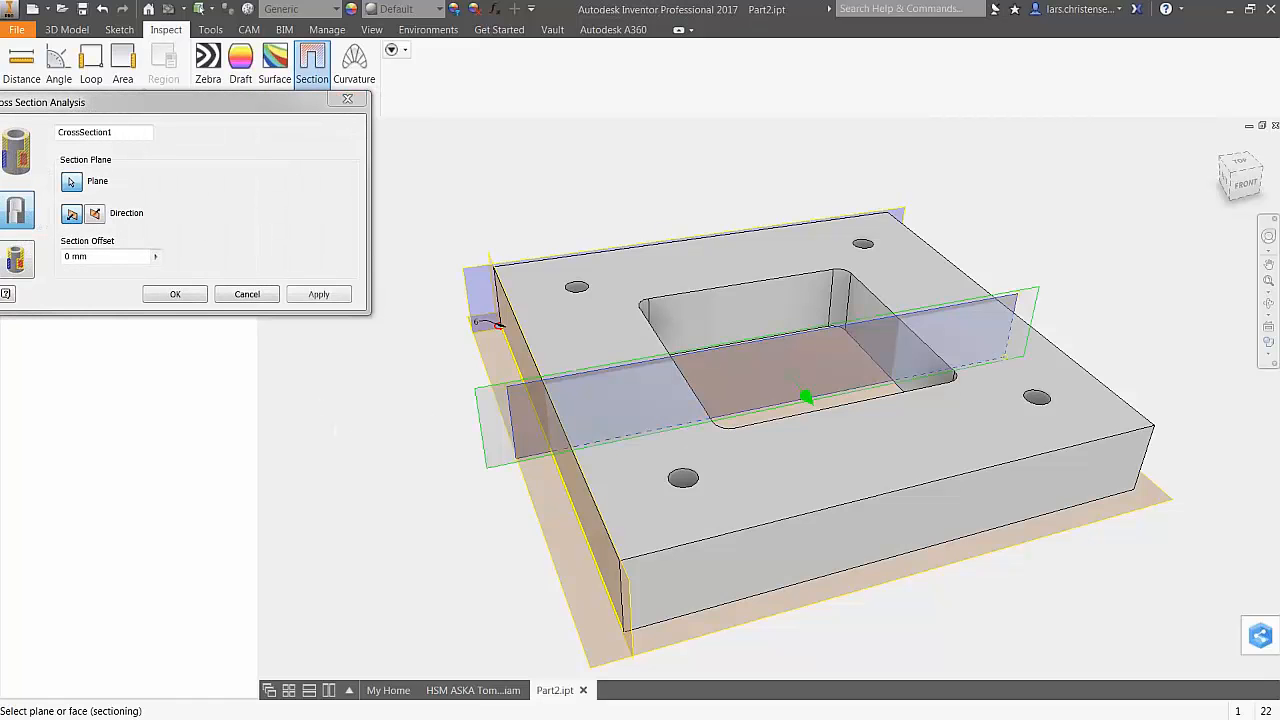
click(314, 294)
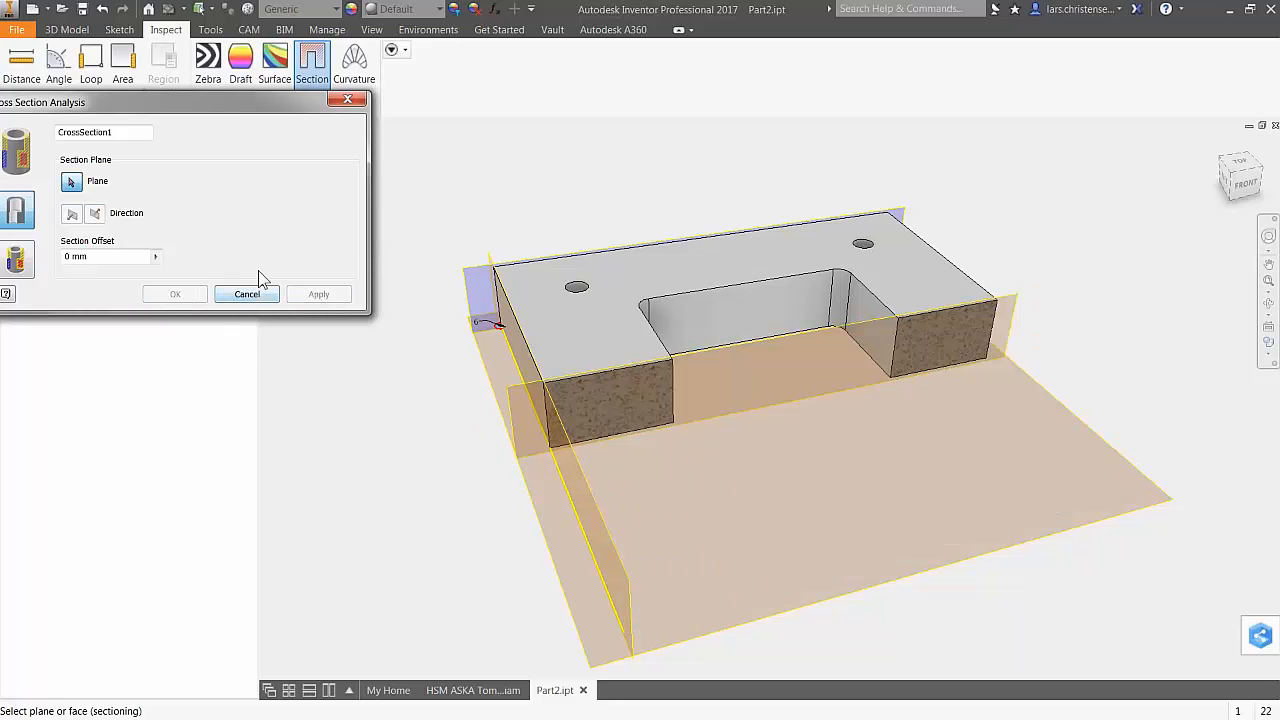
click(347, 99)
key(F6)
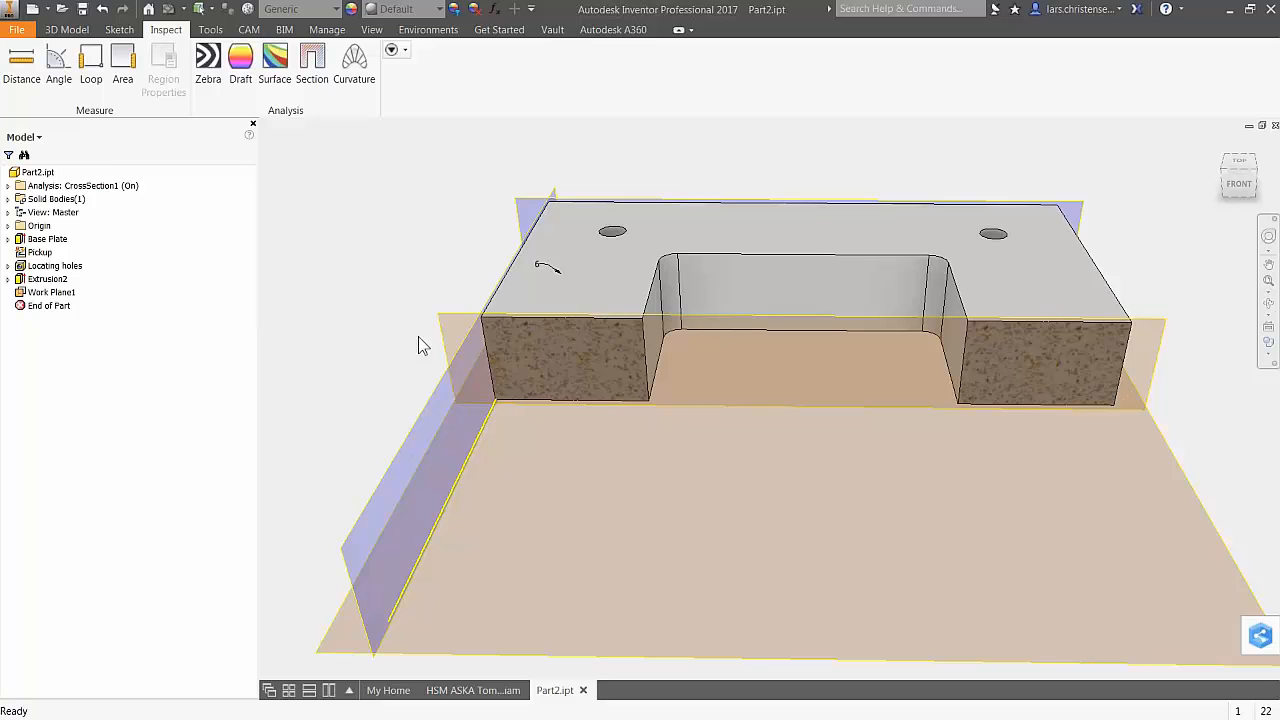
Start a sketch on the midplane and draw a rectangle about 7 mm wide, down from the plate's top edge just outside the cutout's left wall
click(68, 30)
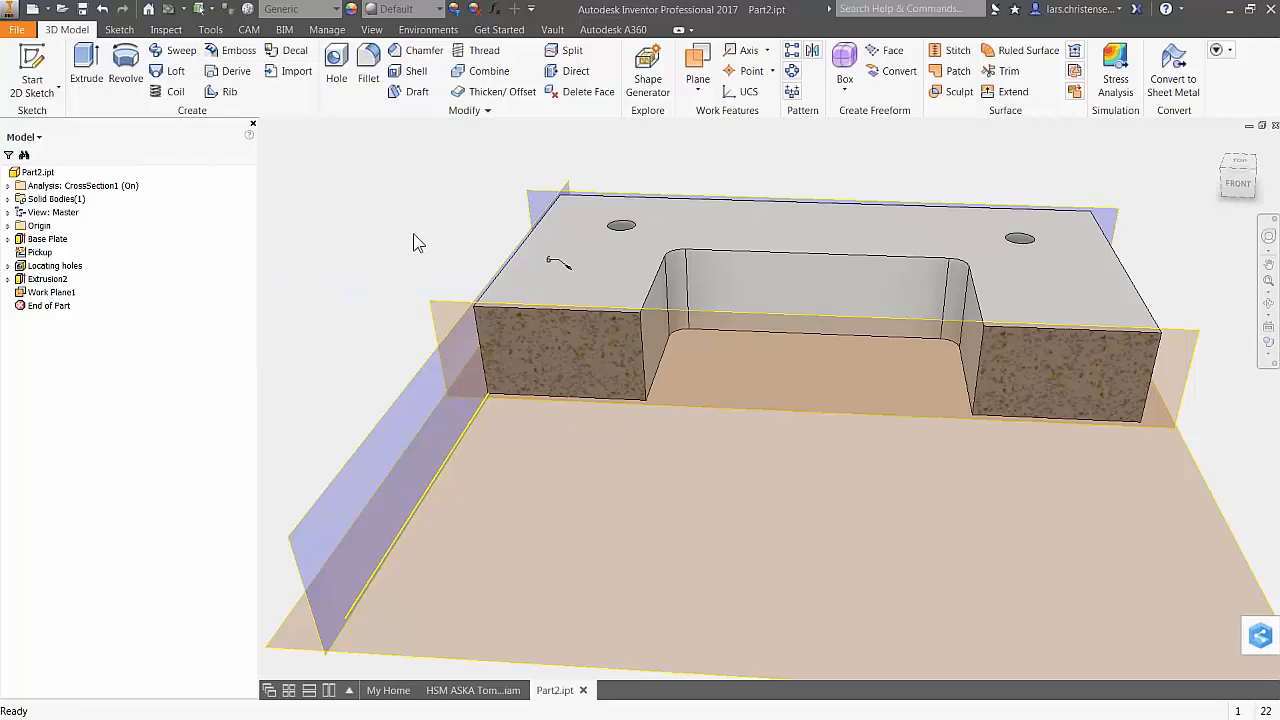
scroll(427, 214, down, 1)
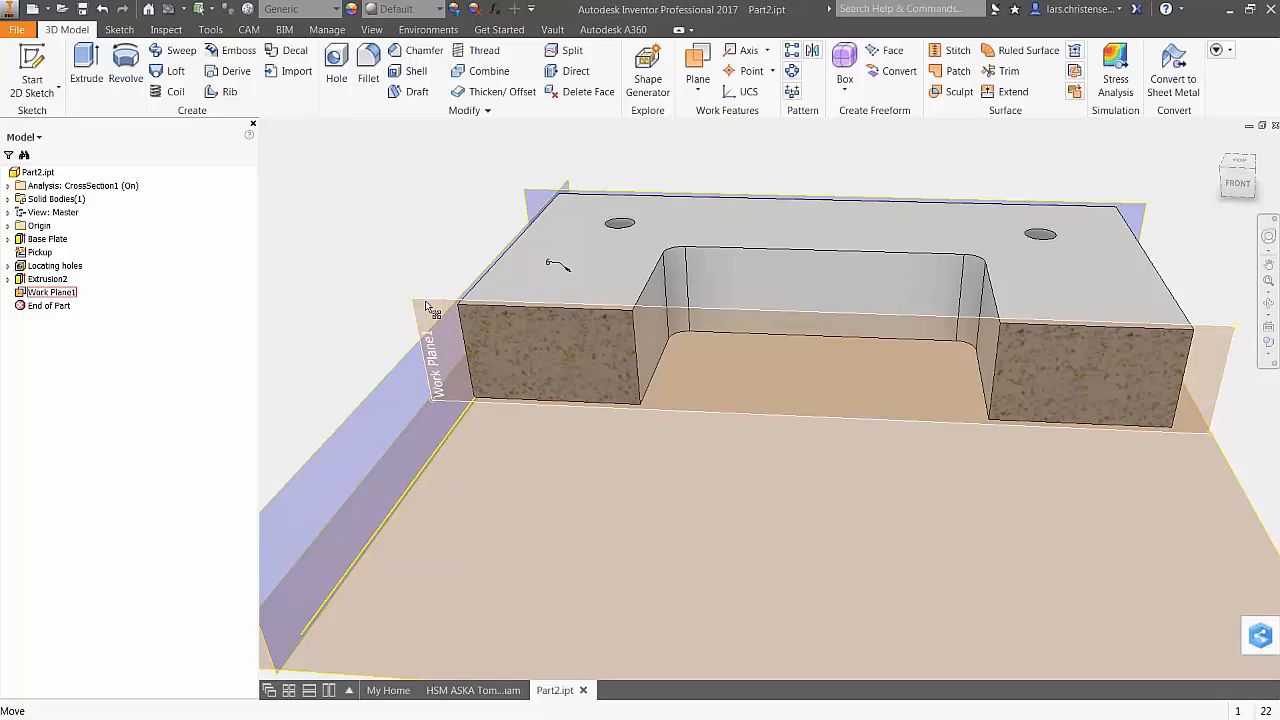
right_click(428, 314)
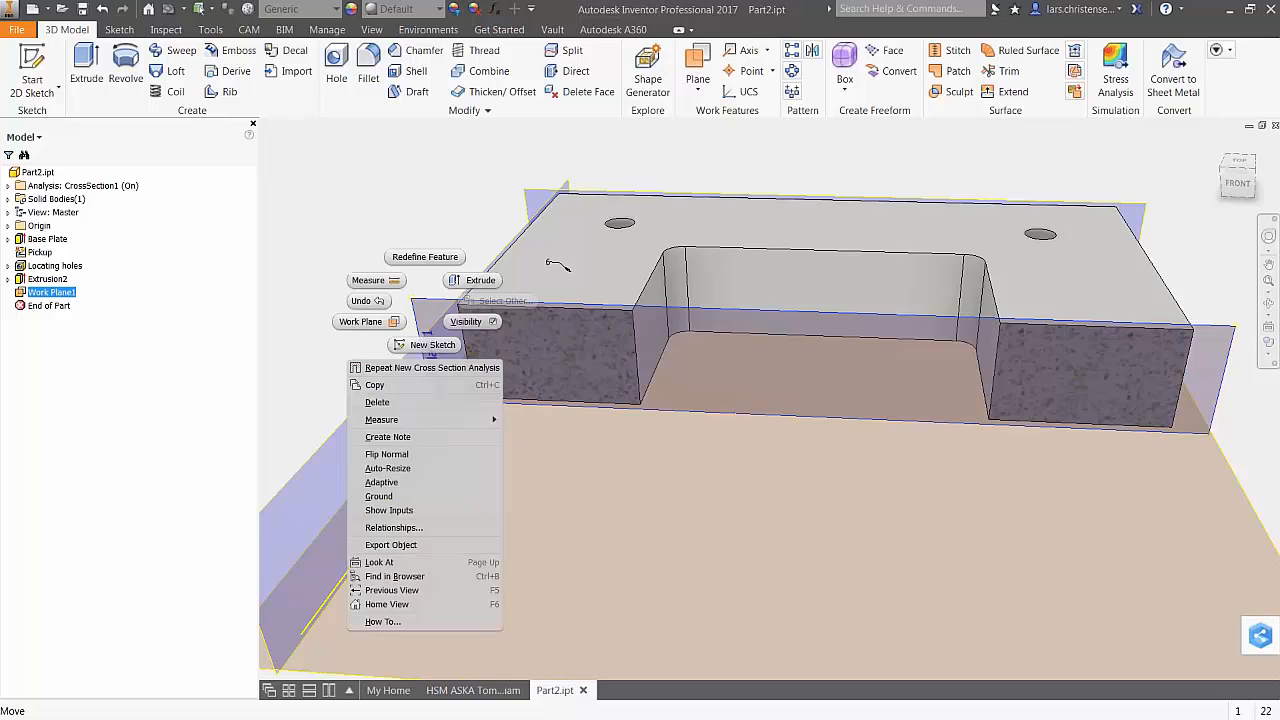
click(433, 345)
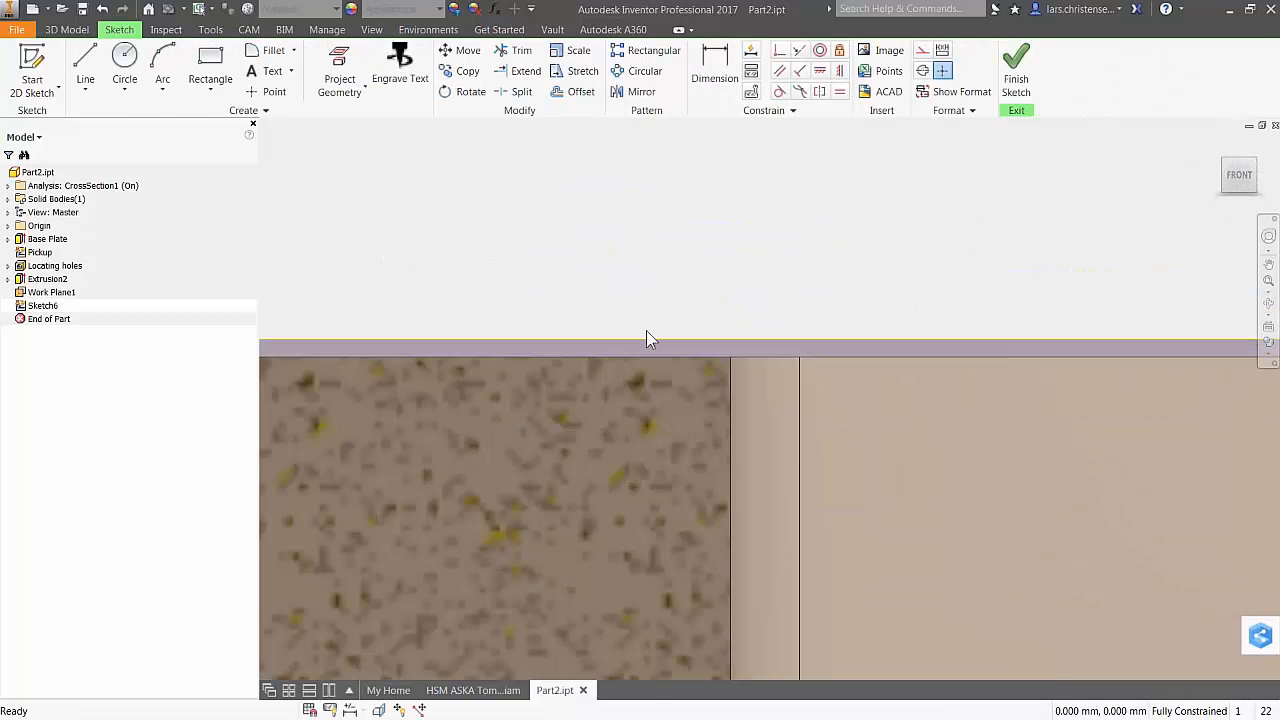
click(210, 65)
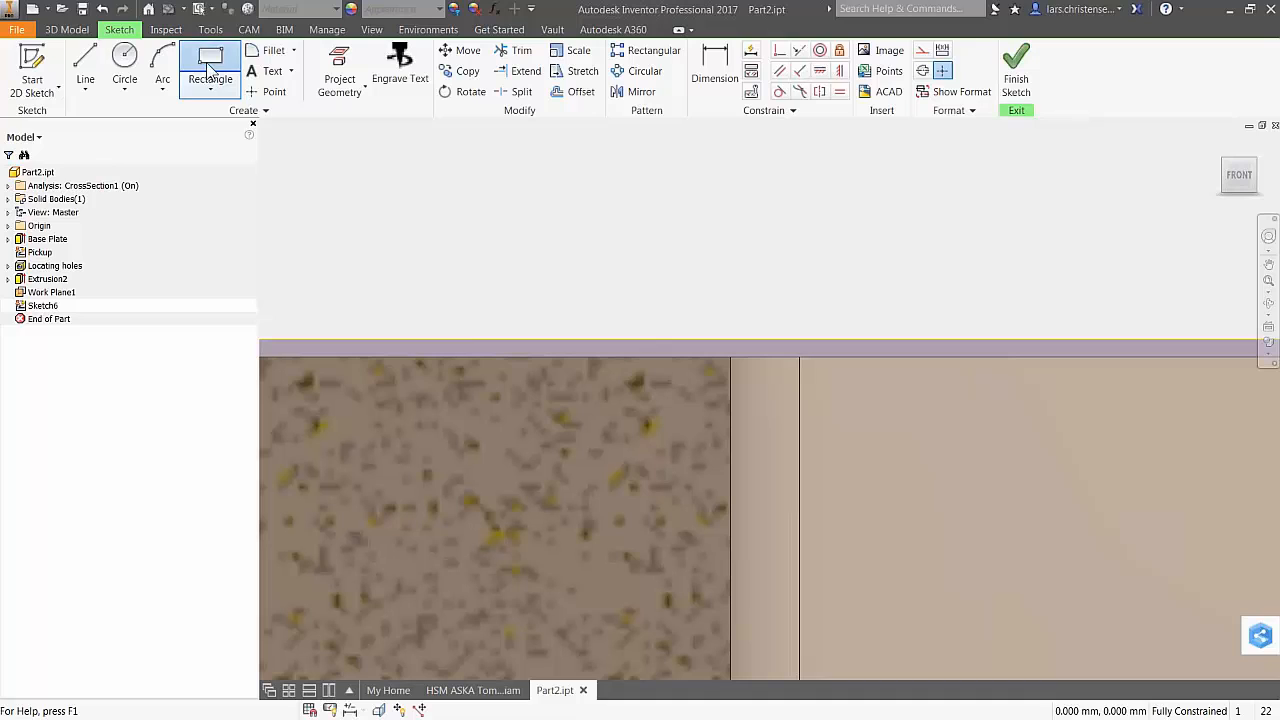
click(588, 358)
click(670, 414)
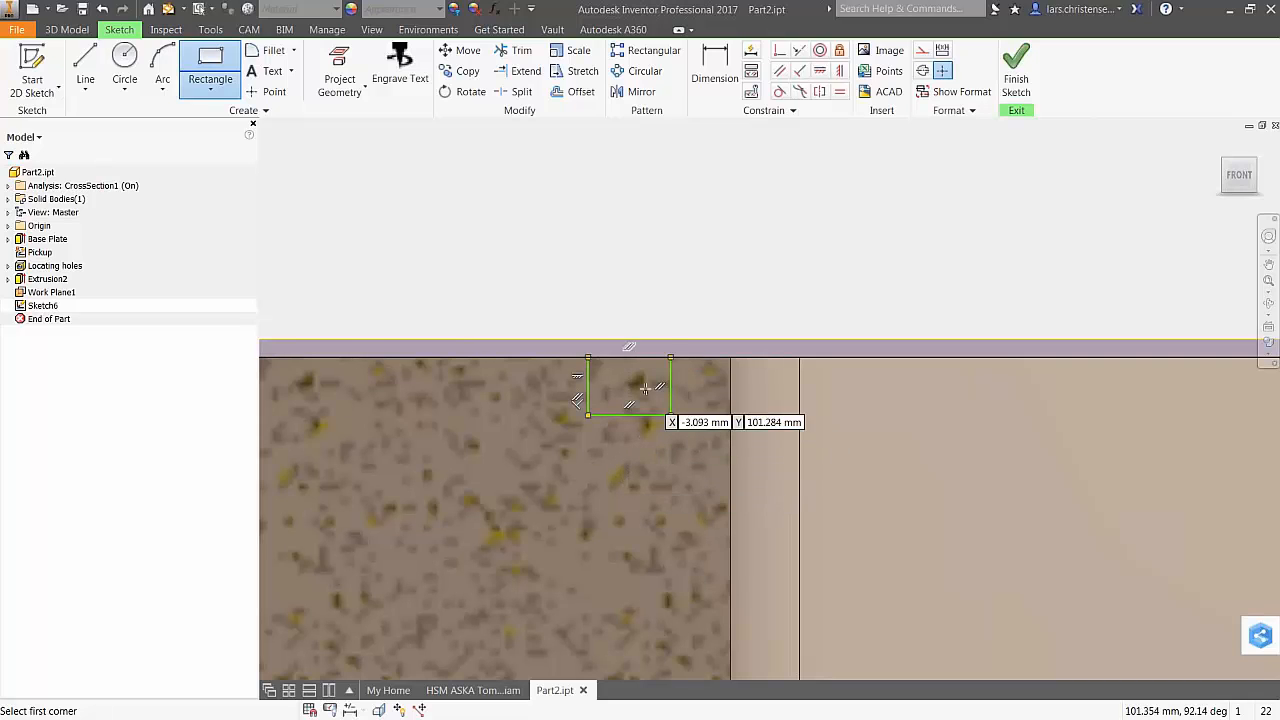
Dimension the rectangle's right side 5 mm from the cutout's left wall
click(714, 70)
click(731, 392)
click(670, 392)
click(700, 295)
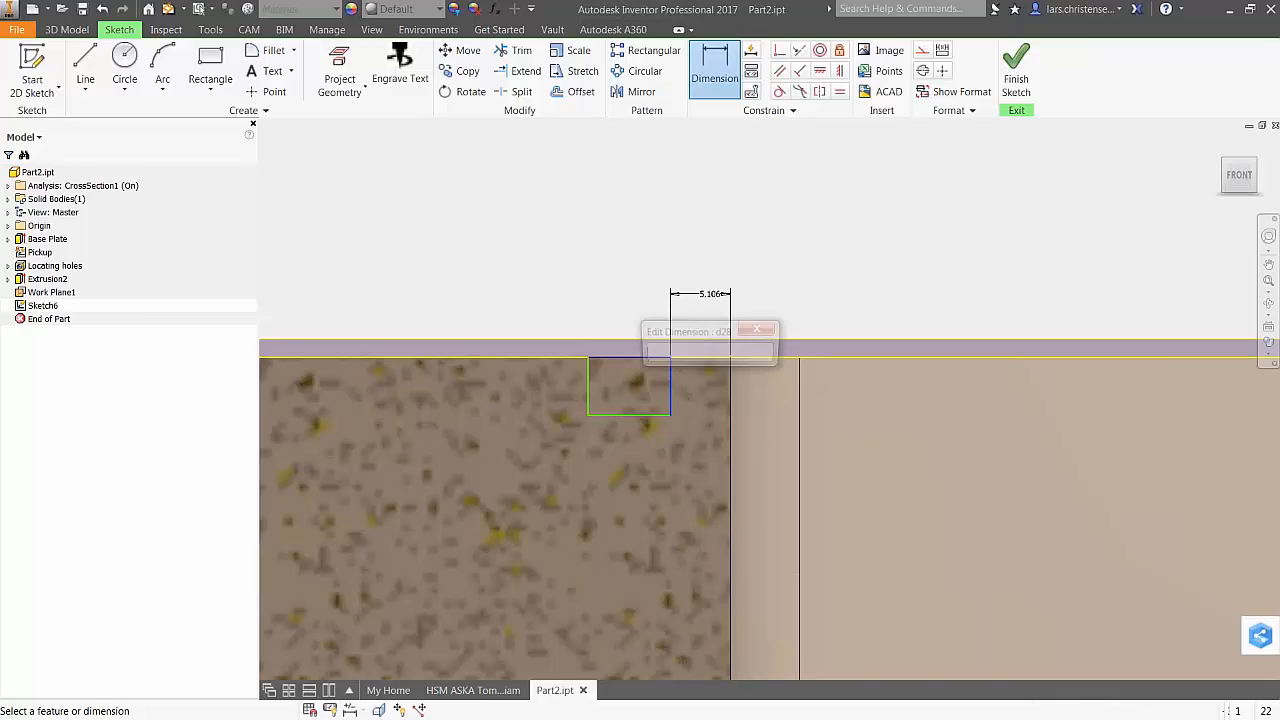
text(5)
key(Return)
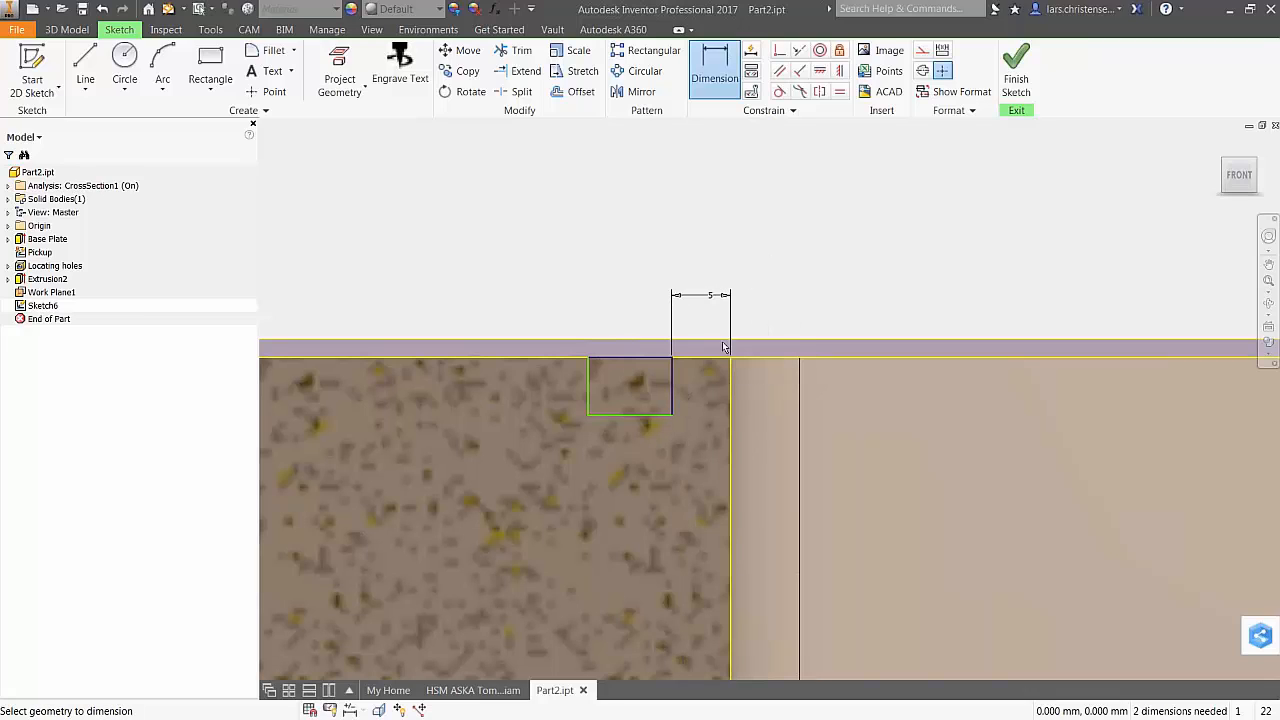
Set the rectangle's width to 6 mm and finish the sketch
click(589, 391)
click(673, 388)
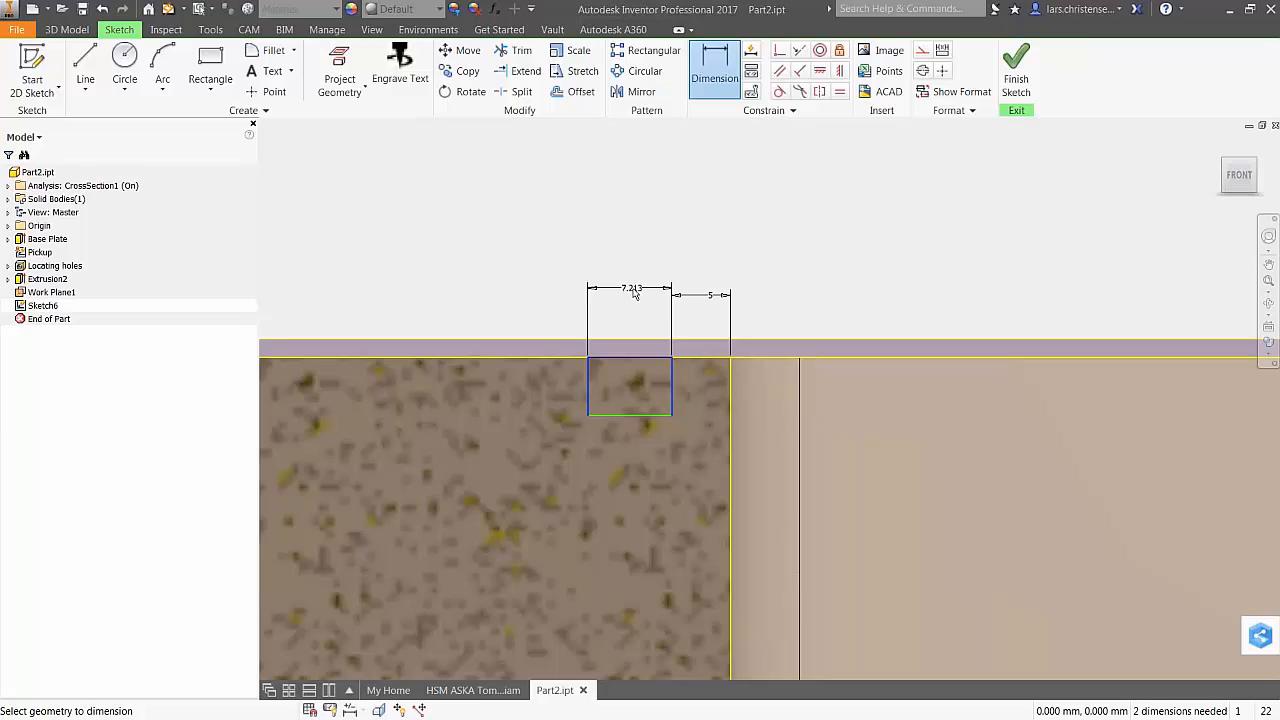
click(633, 293)
text(6.)
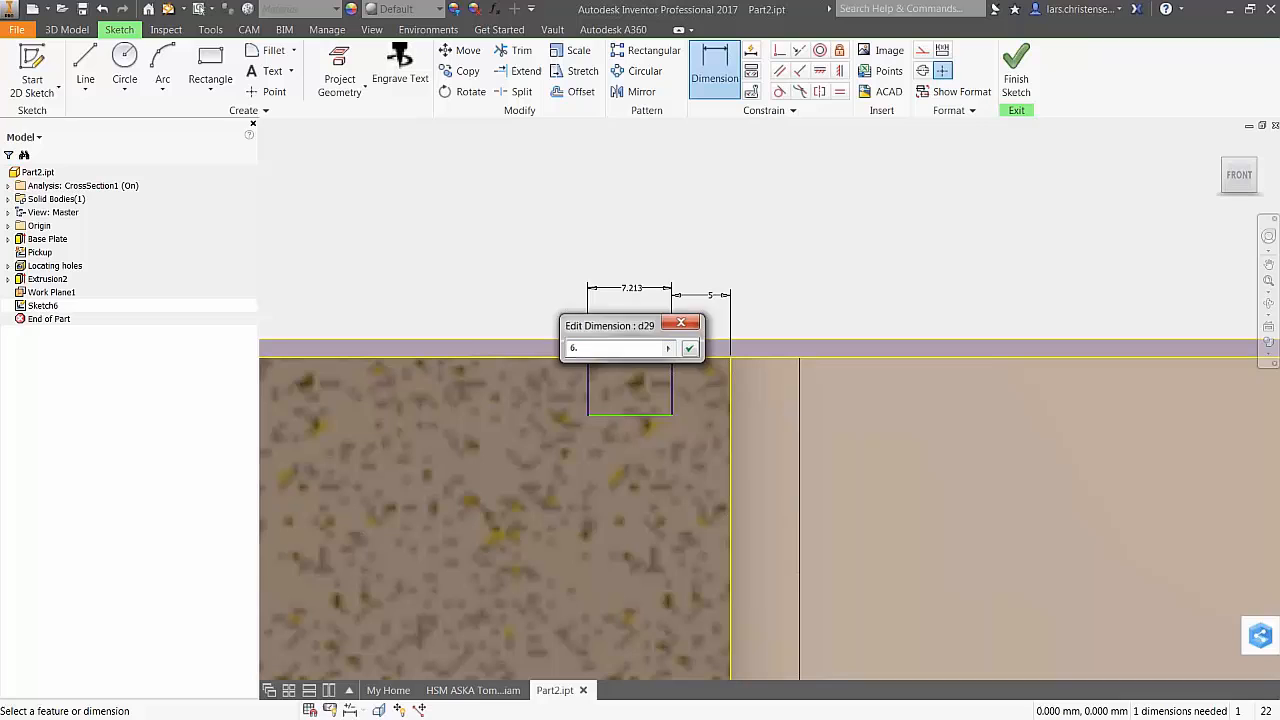
key(Return)
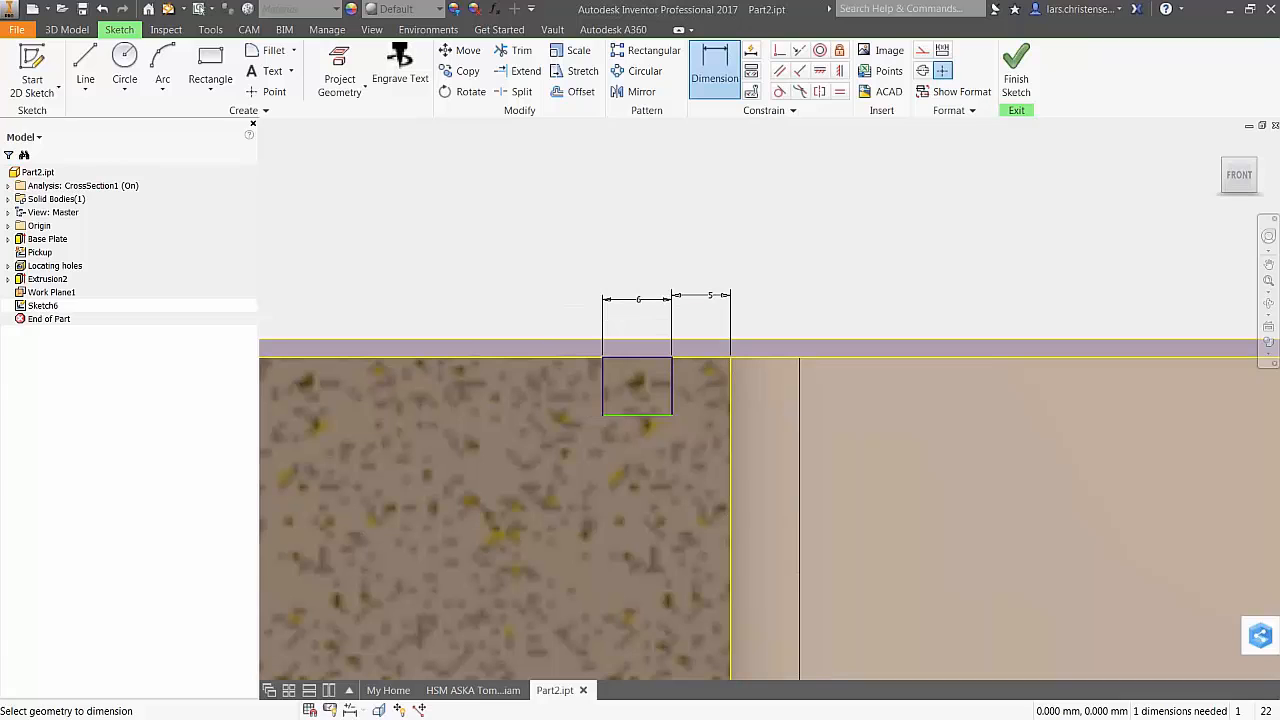
click(1014, 72)
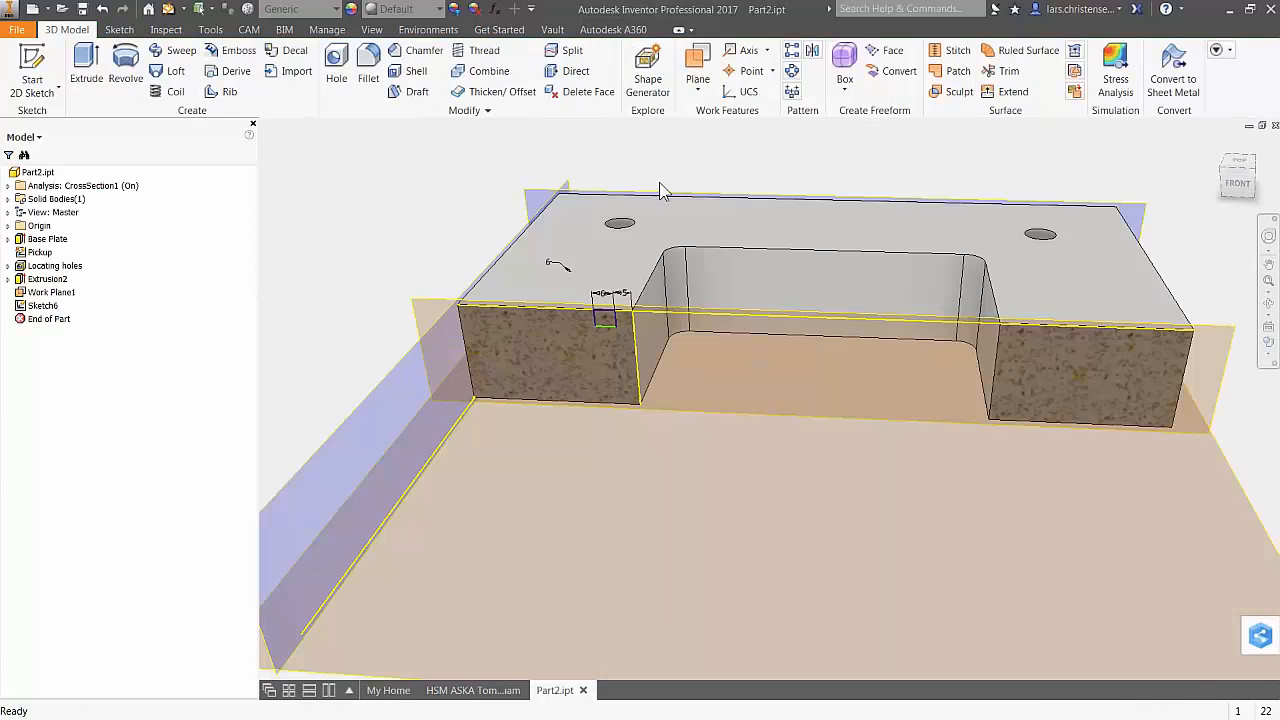
Sweep the rectangle as a cut along the cutout's top edge loop to form a groove around the opening
shift+middle_drag(624, 184, 486, 194)
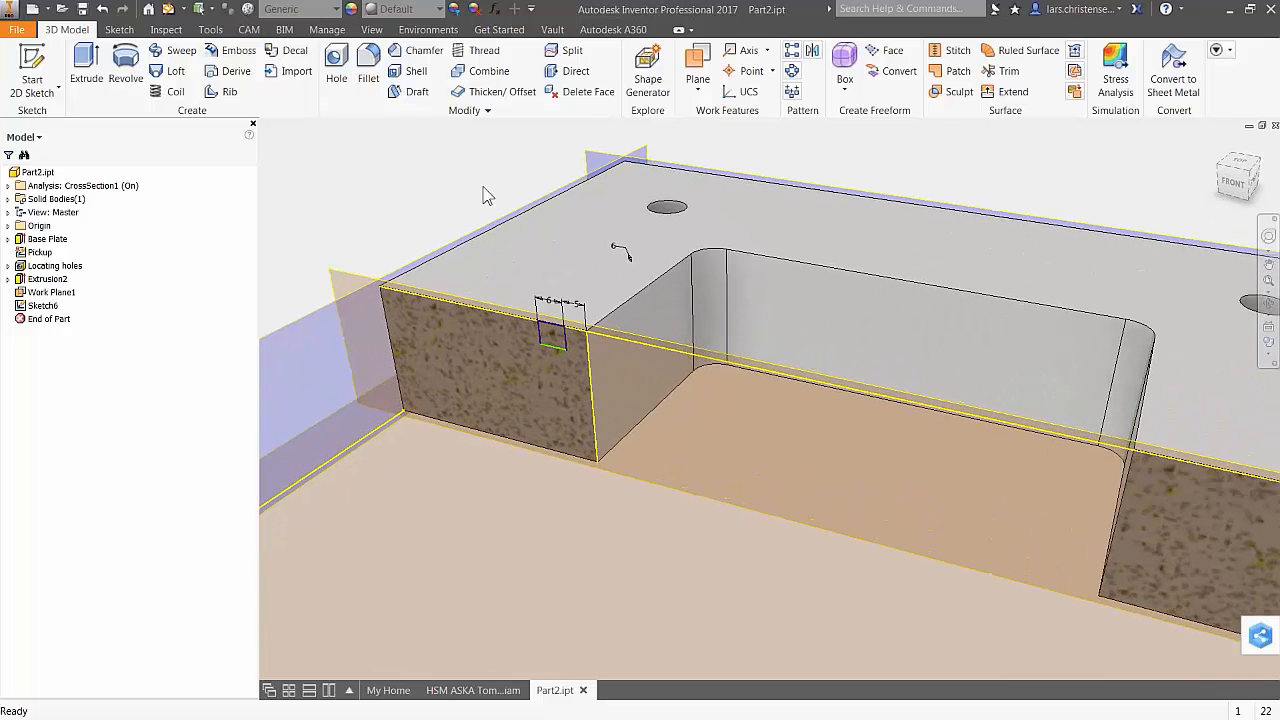
click(181, 54)
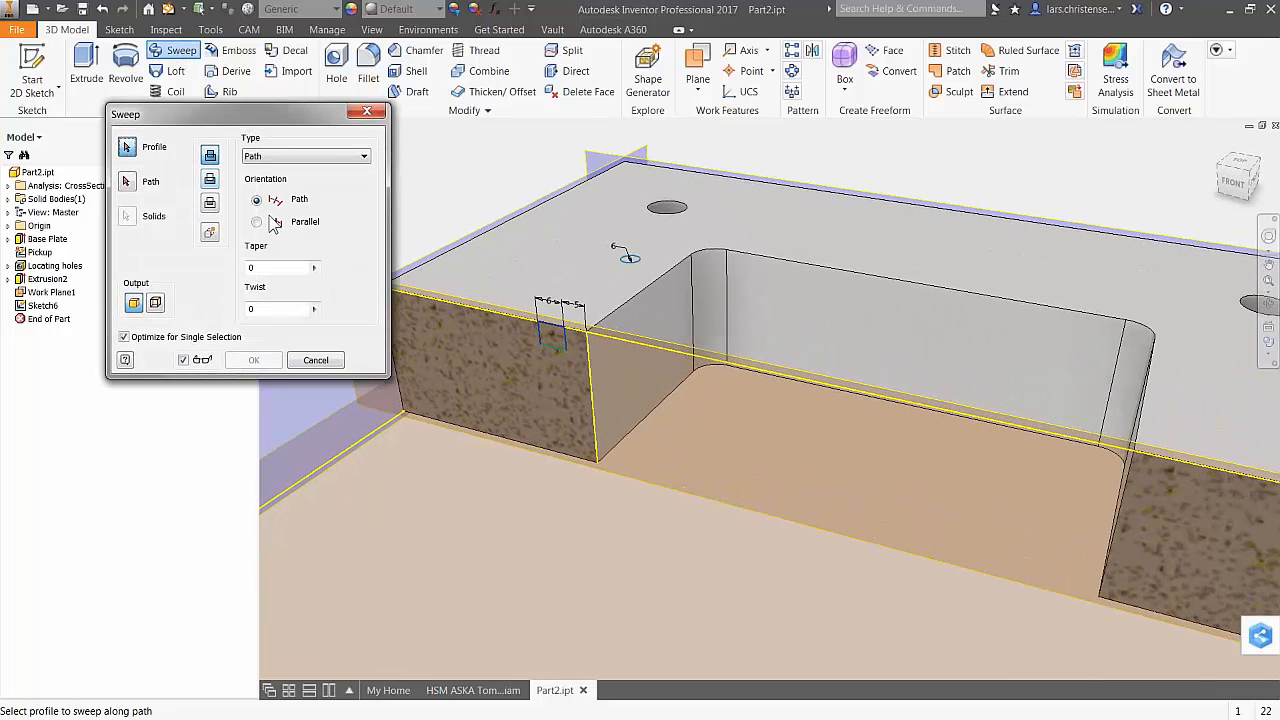
click(548, 346)
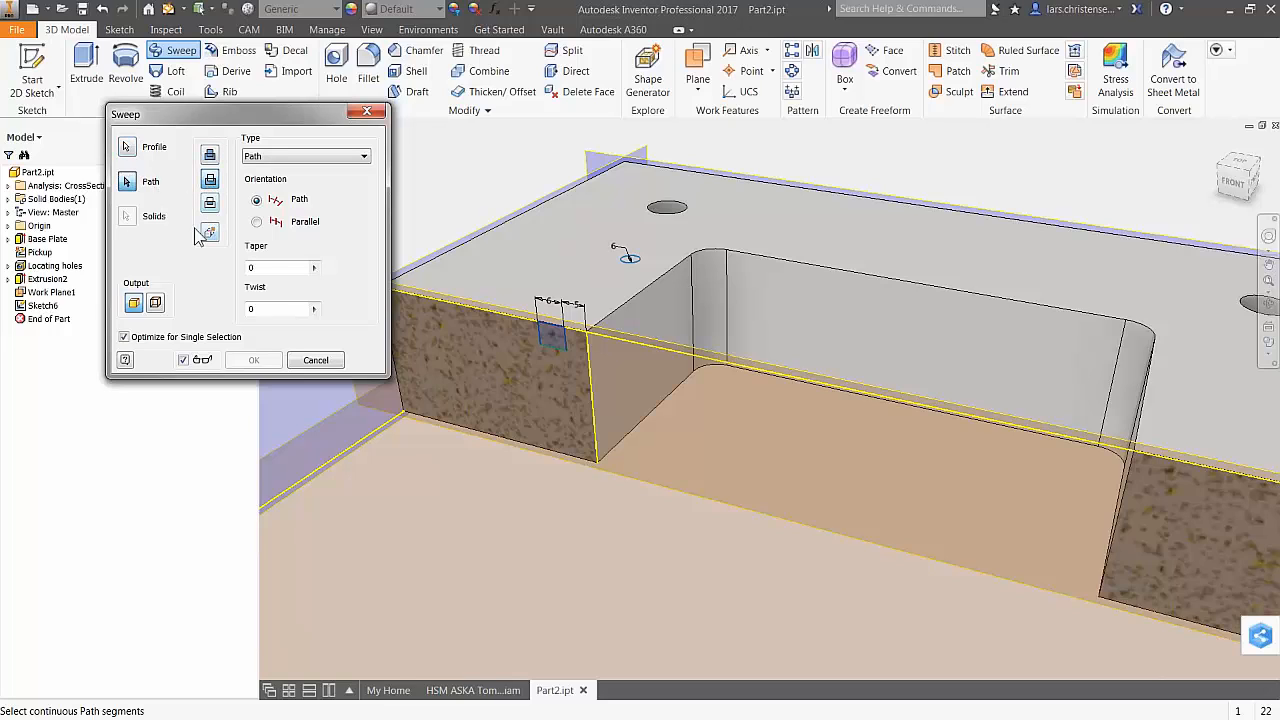
click(612, 320)
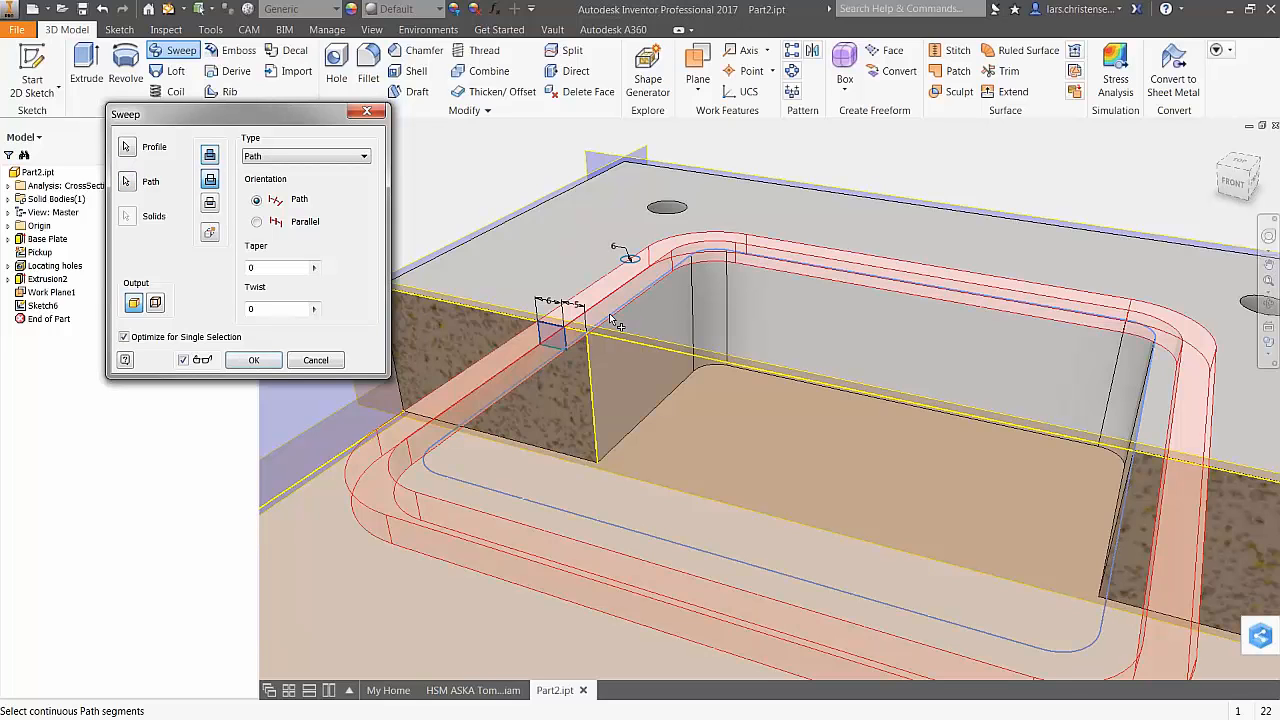
click(254, 360)
click(315, 285)
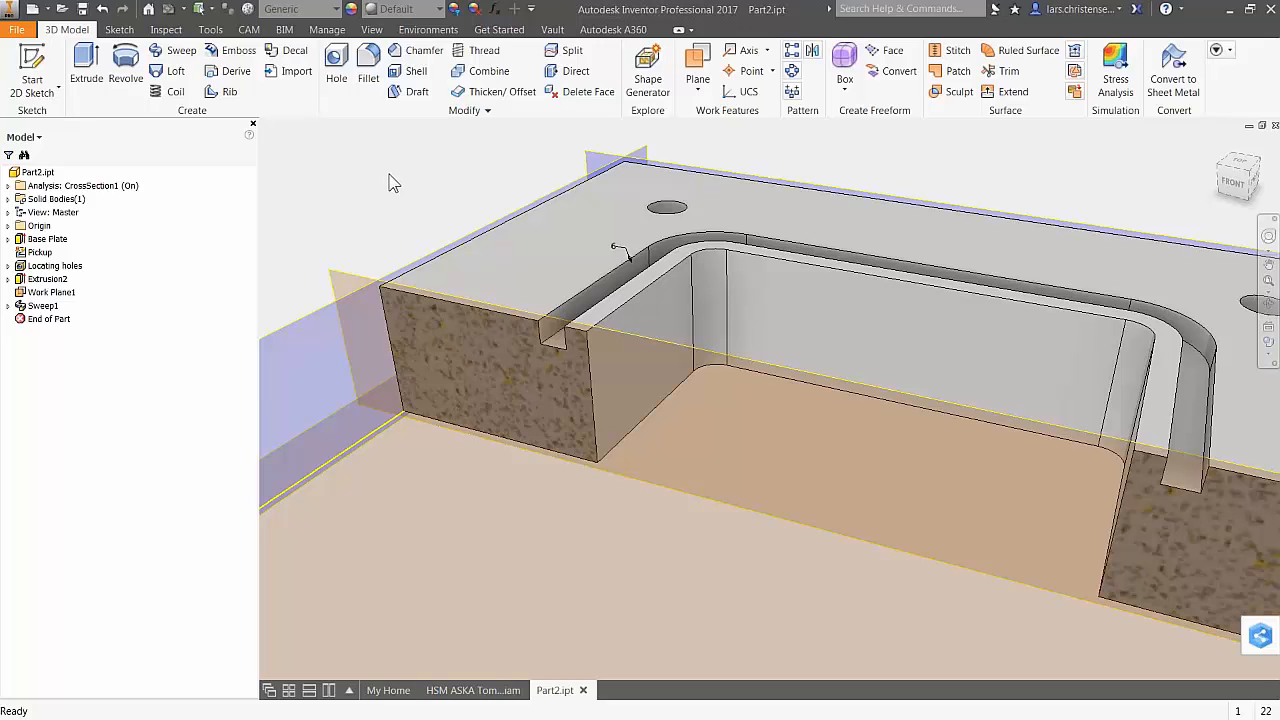
Edit the sweep's profile sketch, raise the rectangle's bottom edge to about a third of its depth, and finish the sketch
click(9, 305)
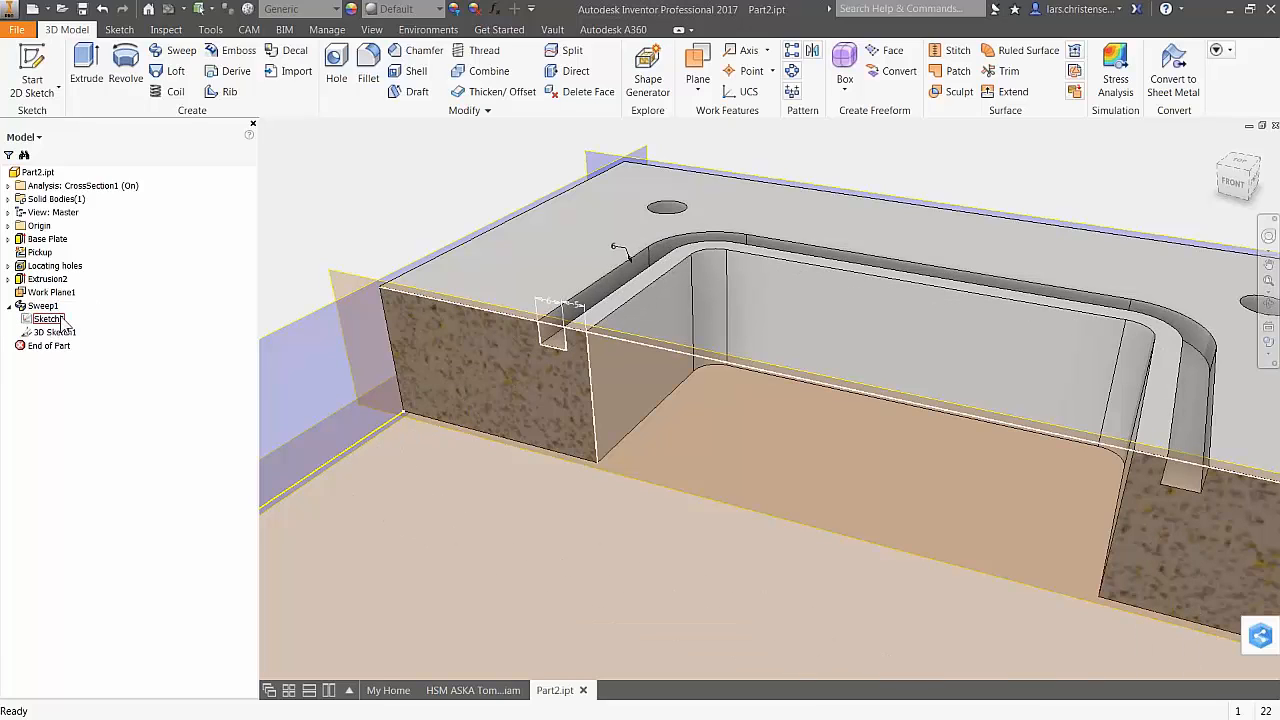
right_click(62, 320)
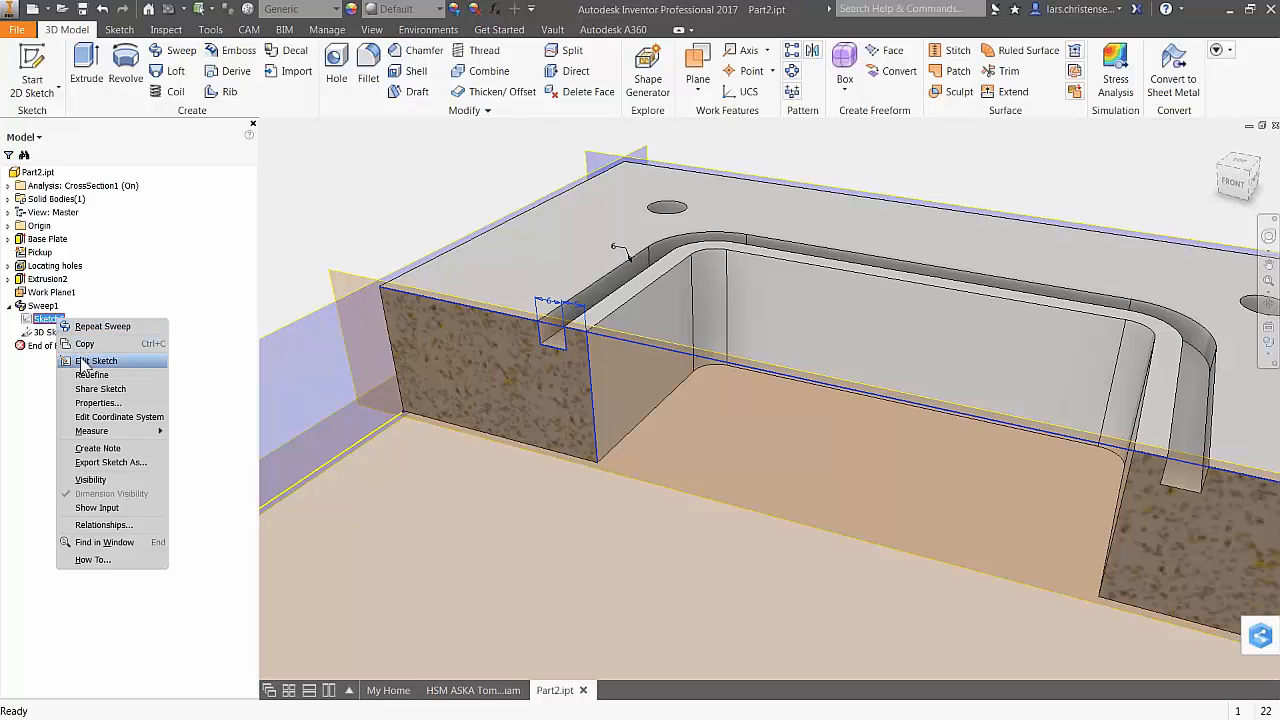
click(86, 361)
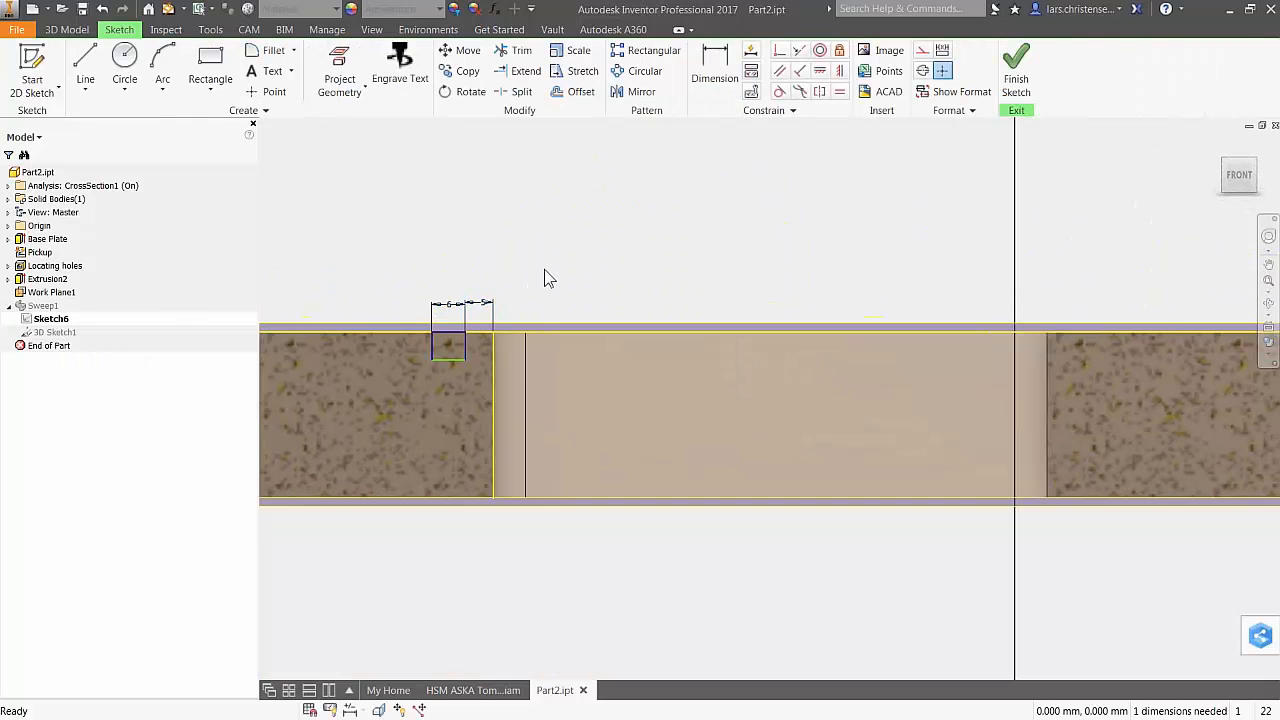
scroll(382, 353, up, 3)
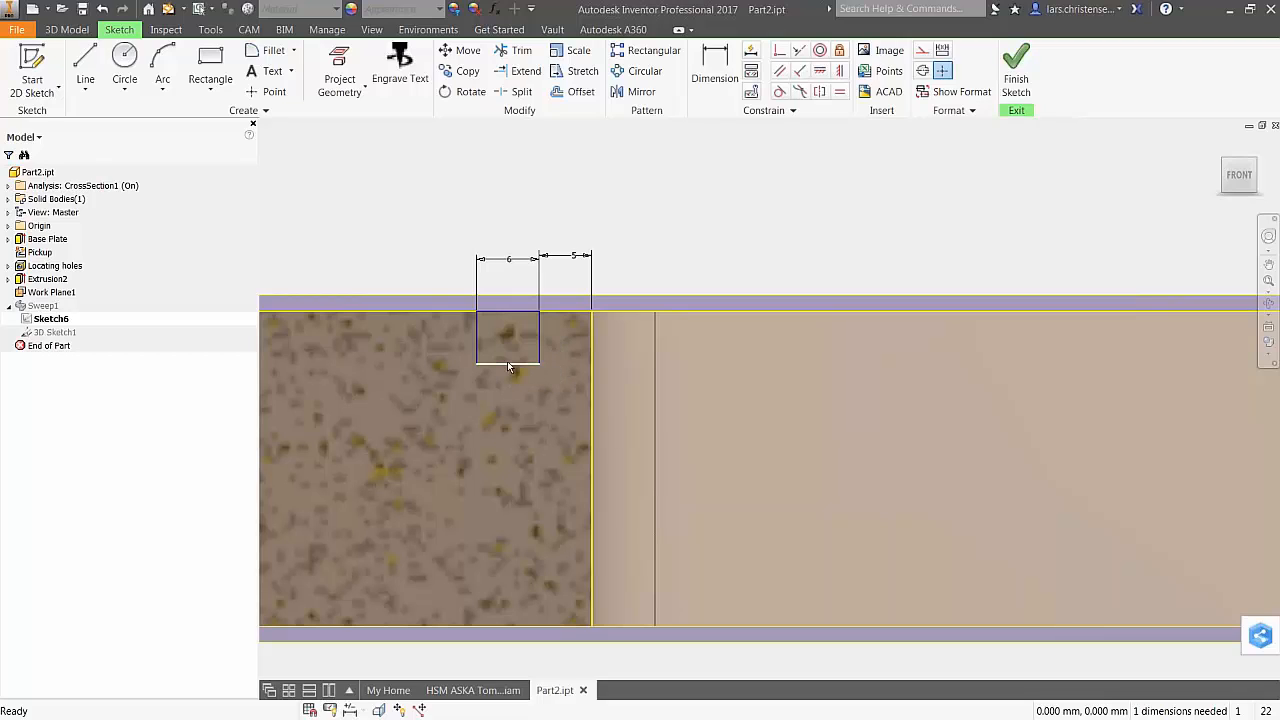
drag(508, 366, 506, 328)
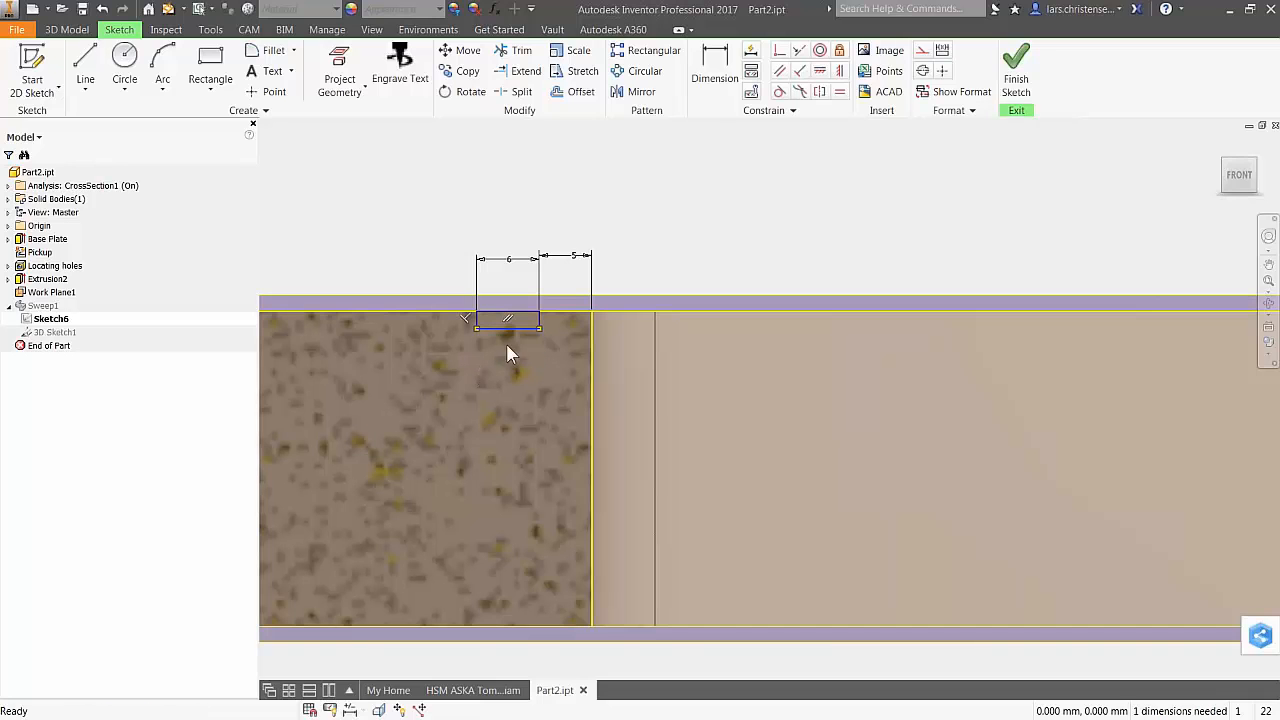
click(1016, 70)
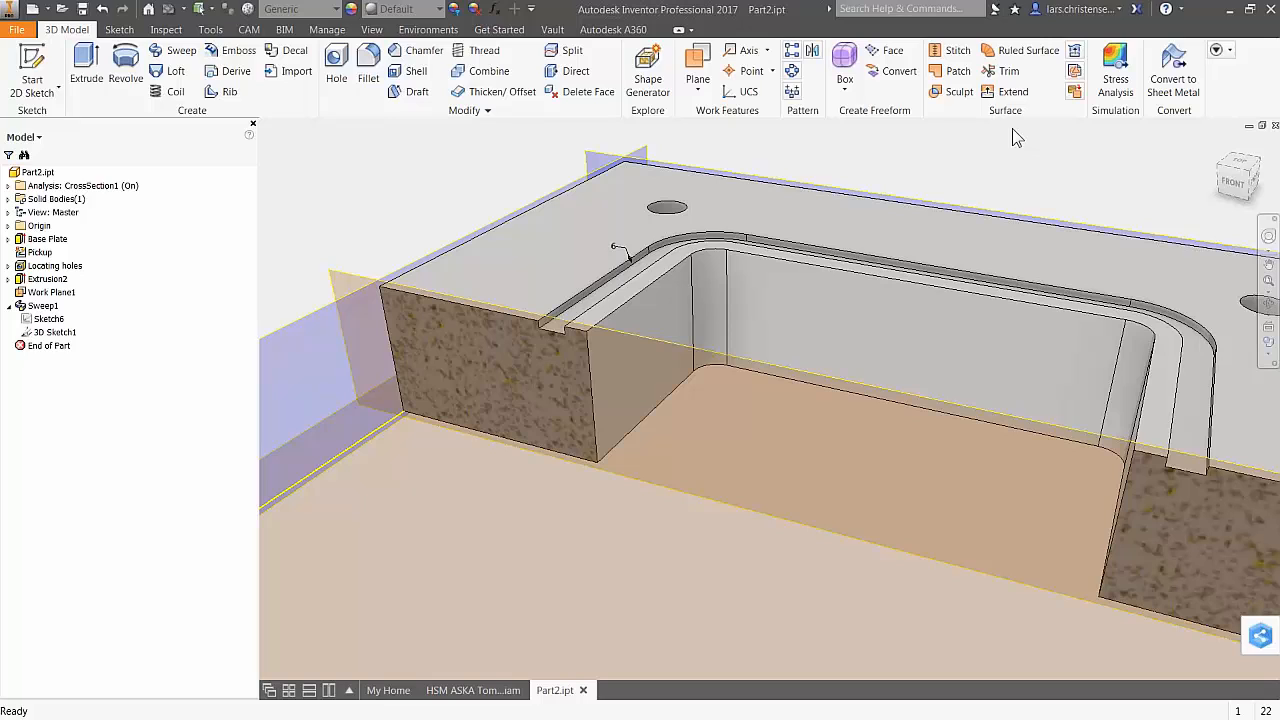
Turn off the CrossSection1 analysis so the whole plate is shown
right_click(88, 190)
click(128, 210)
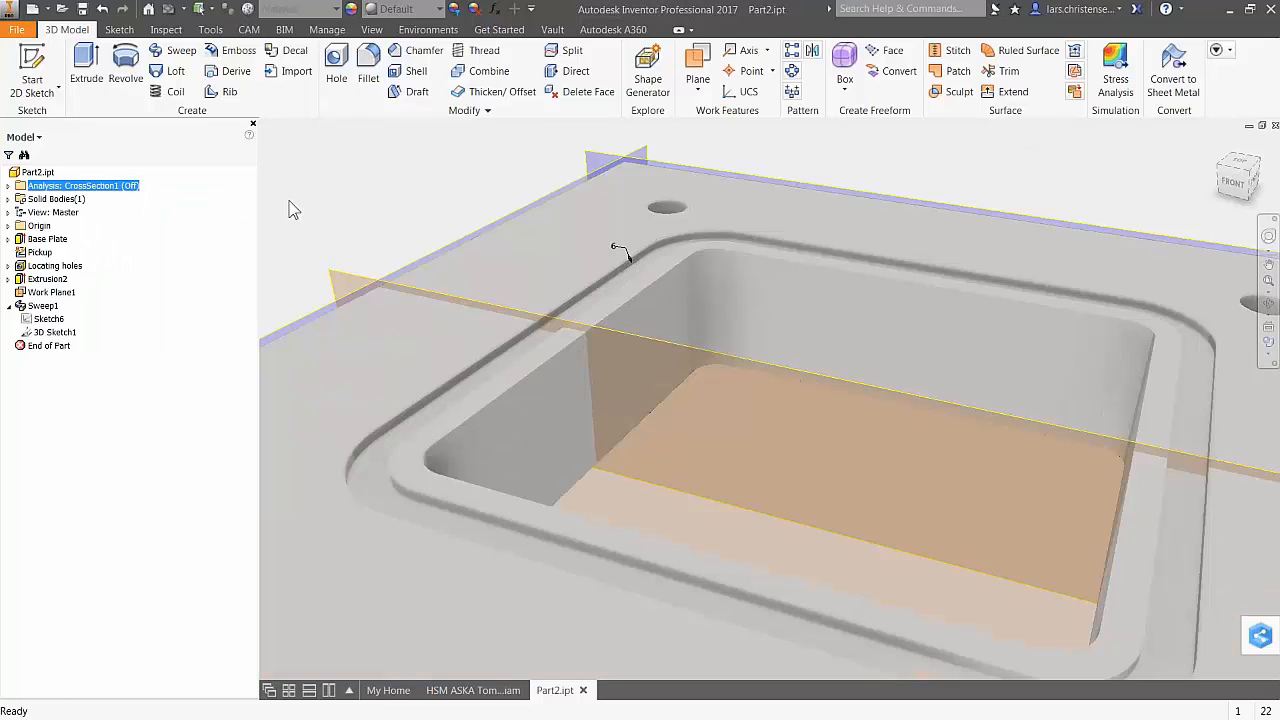
scroll(313, 210, down, 3)
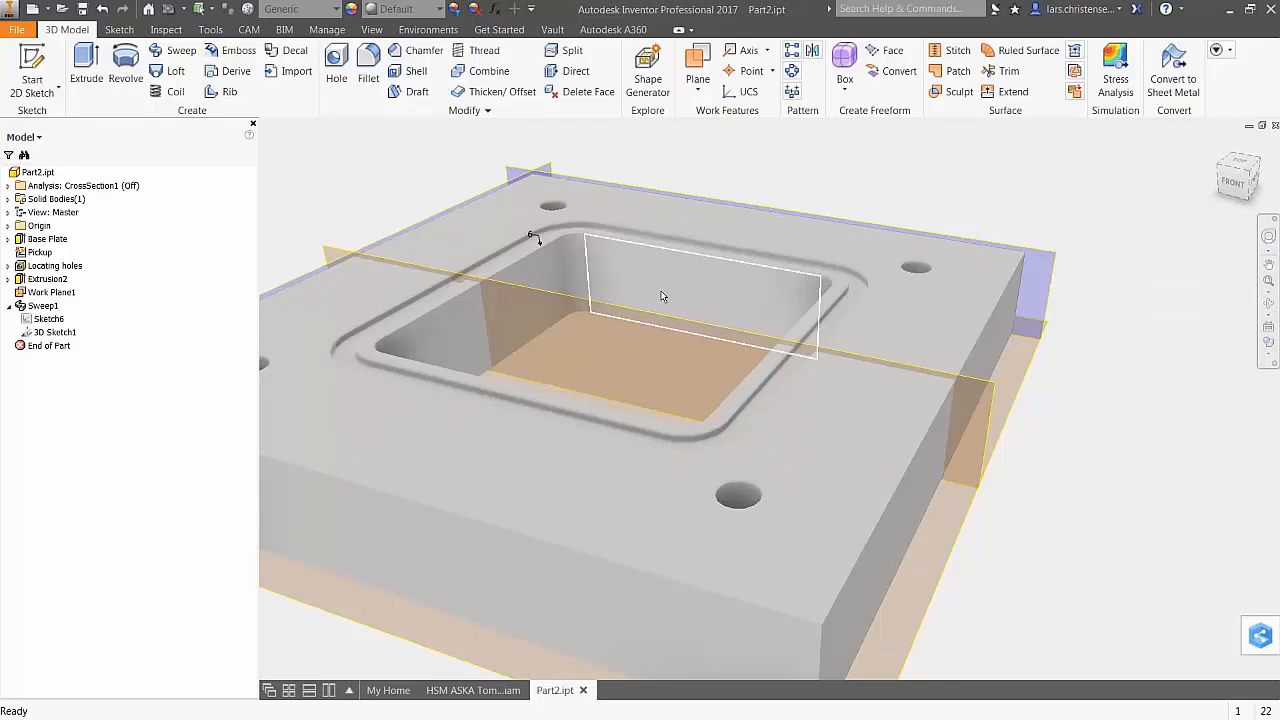
scroll(657, 296, up, 1)
scroll(657, 296, up, 2)
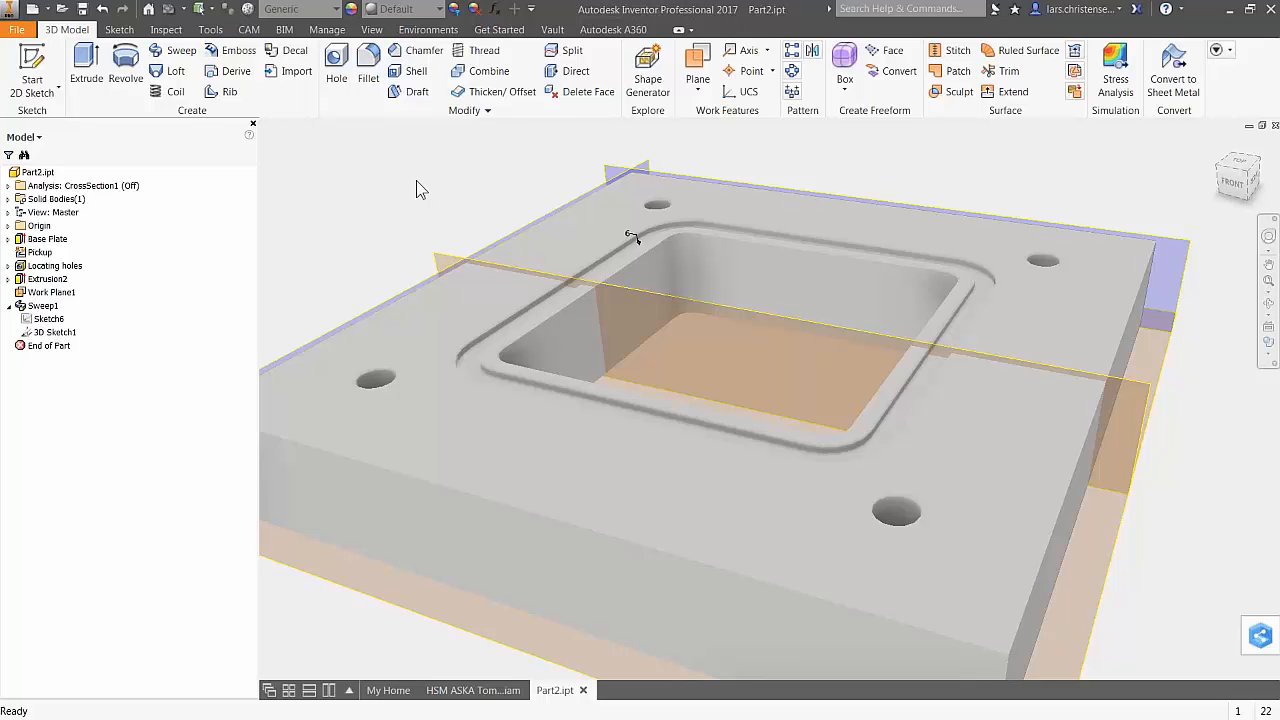
key(ctrl+Tab)
key(ctrl+Tab)
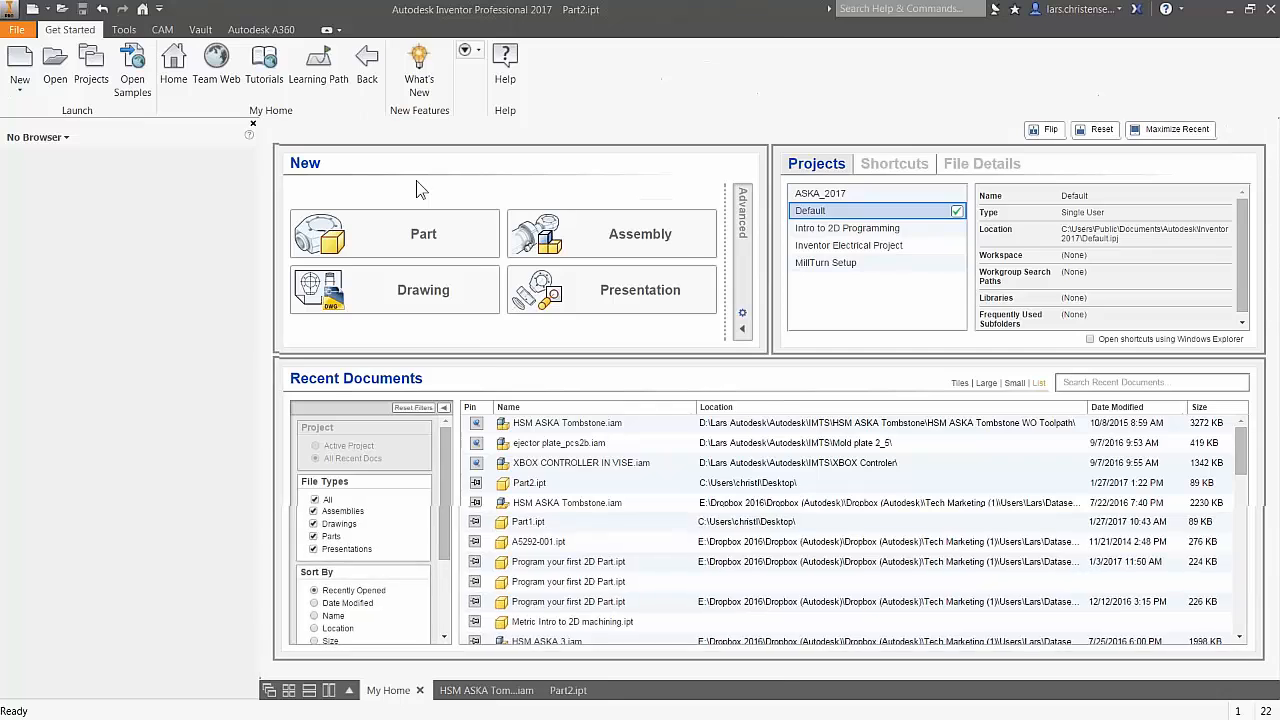
key(ctrl+Tab)
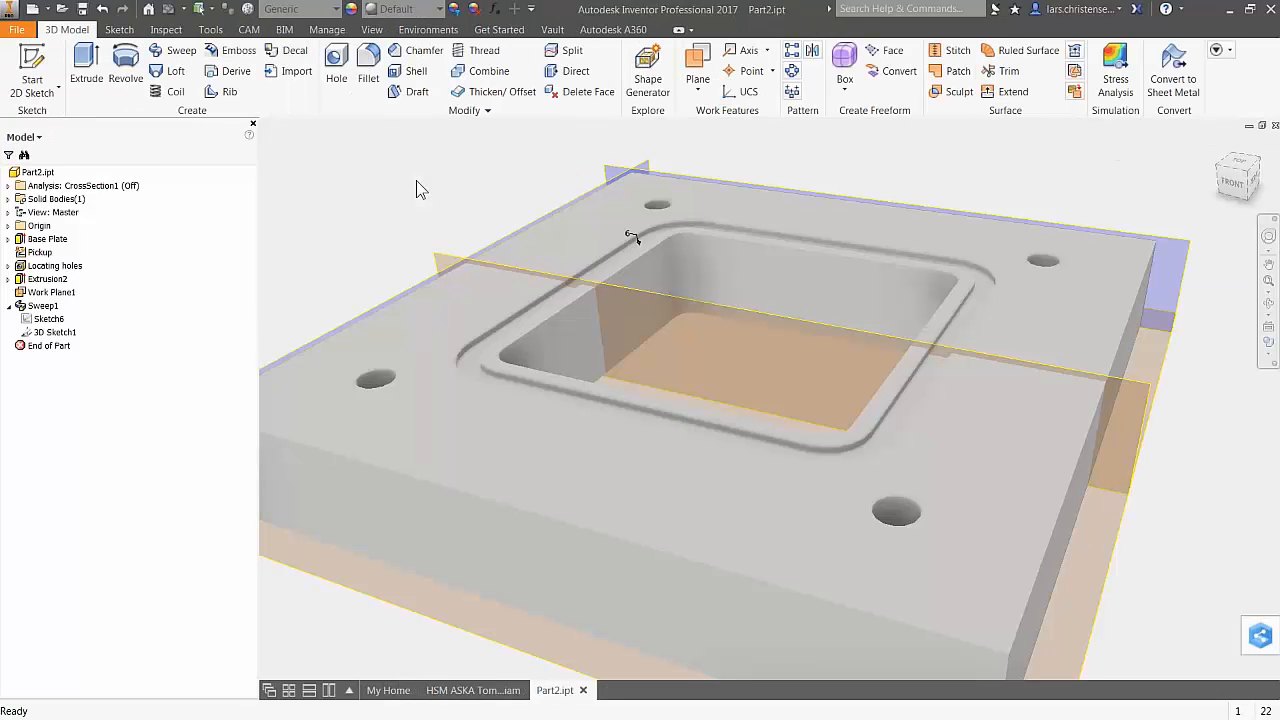
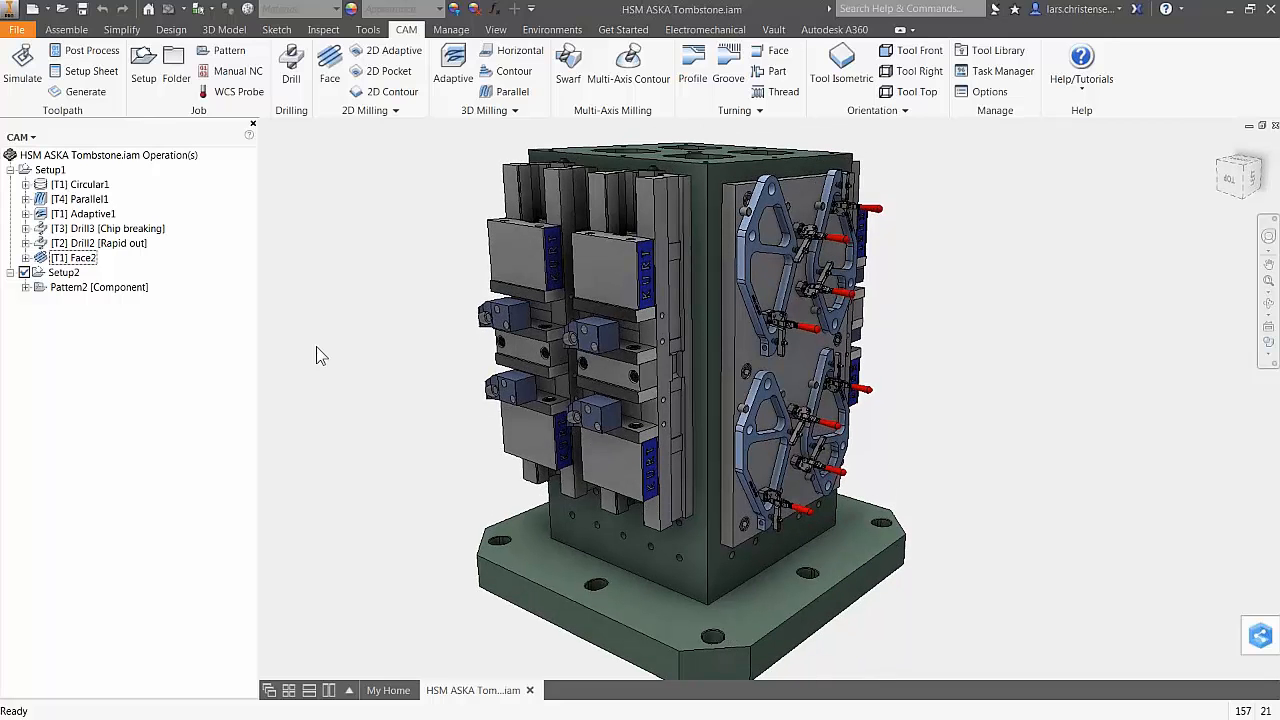
Select Setup1 in the tombstone assembly and examine its work coordinate origin and machined part
click(52, 170)
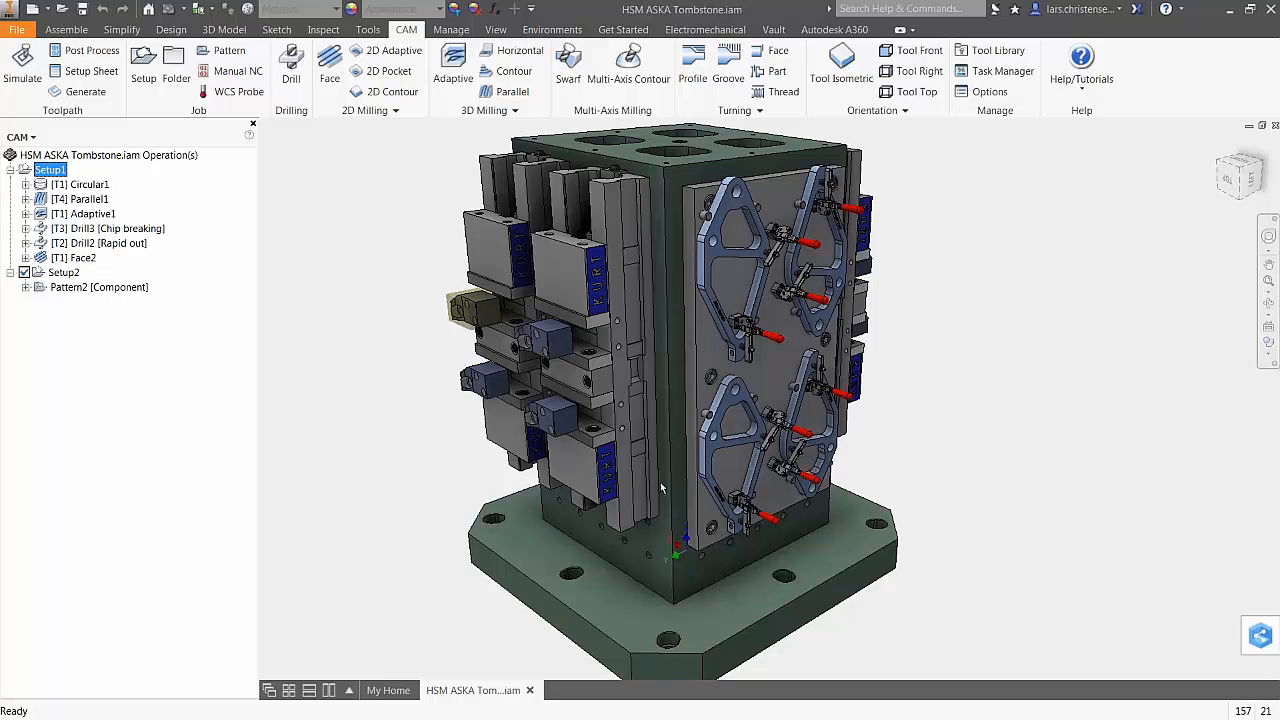
click(660, 482)
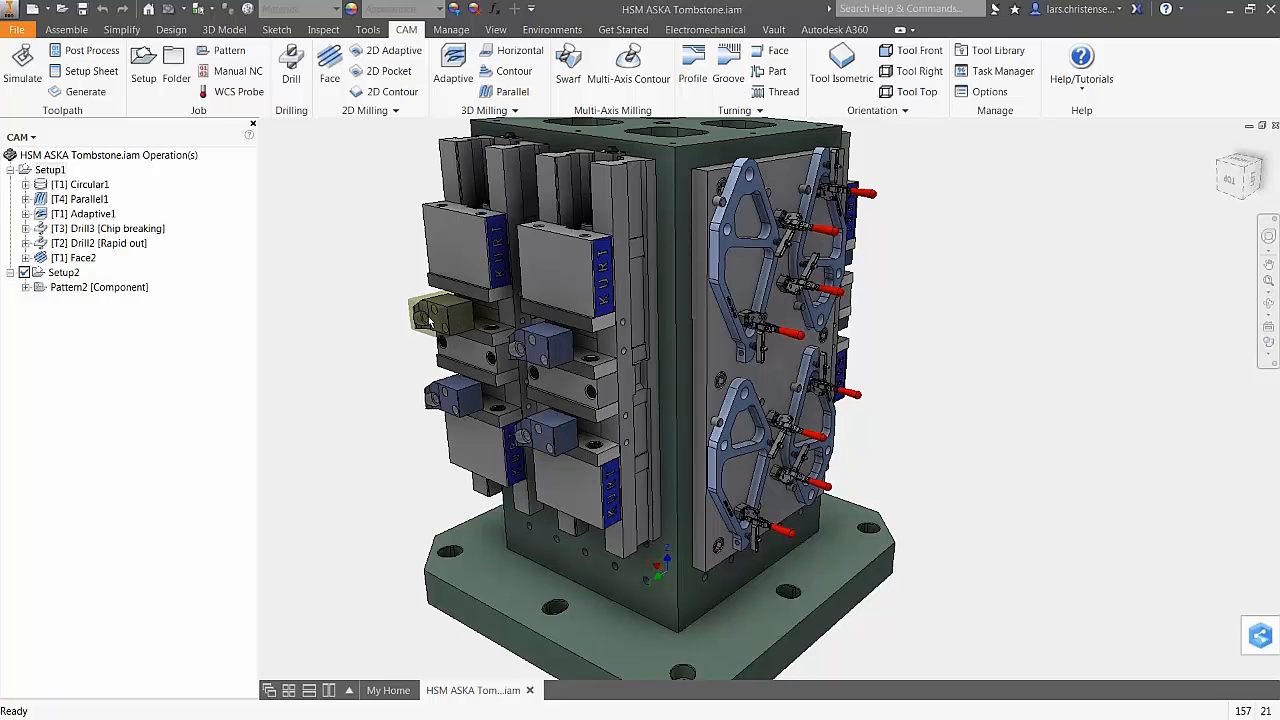
shift+middle_drag(435, 314, 455, 350)
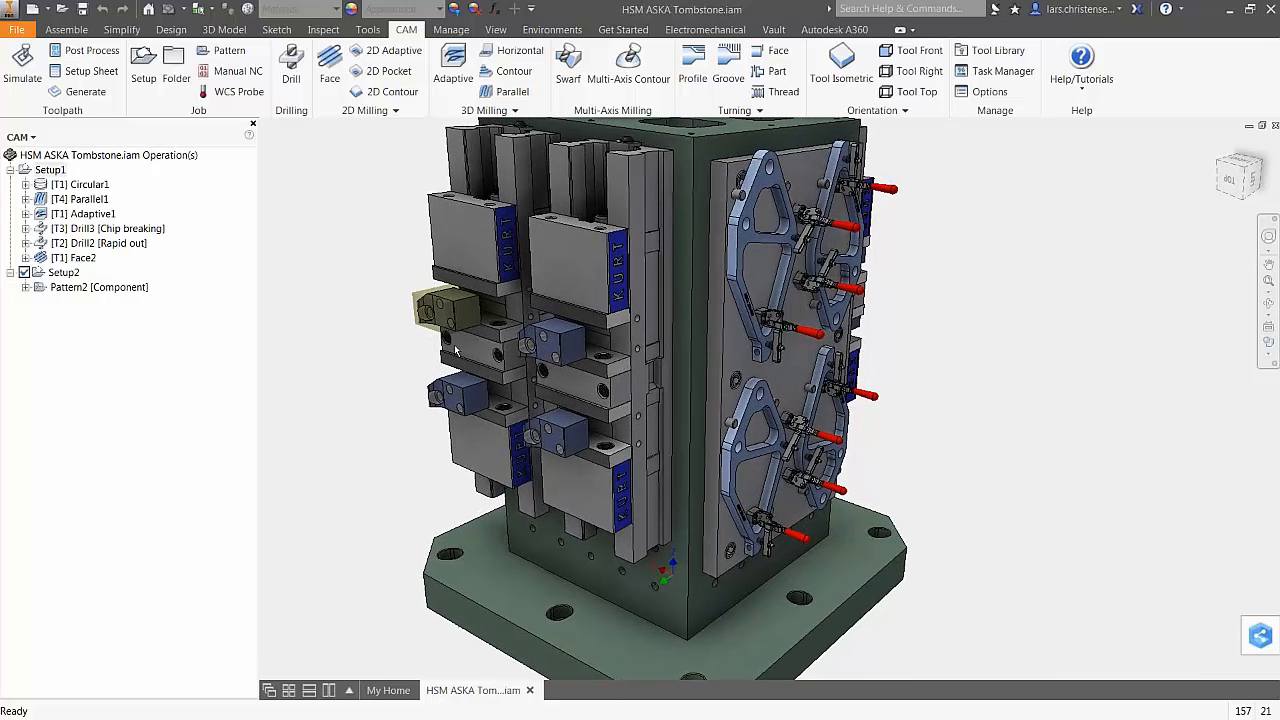
Open the Circular1 operation, review its tool, geometry and tool orientation settings, and close it without changes
click(87, 187)
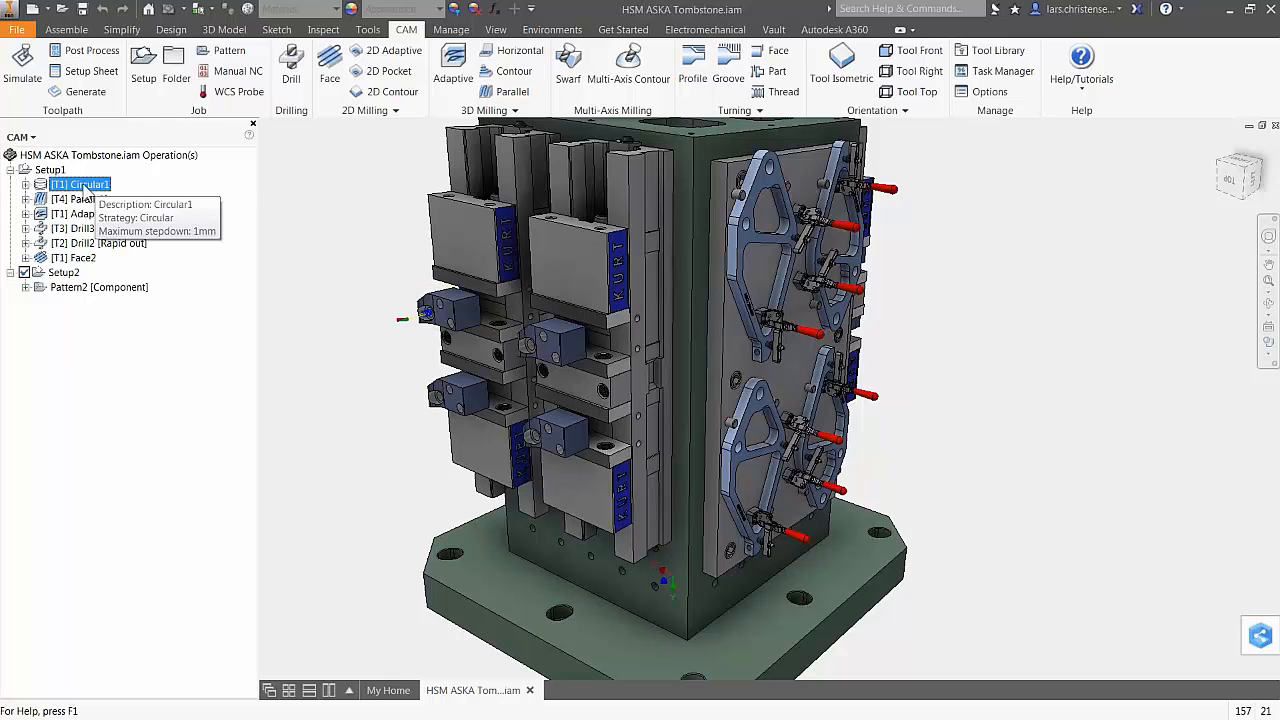
right_click(86, 187)
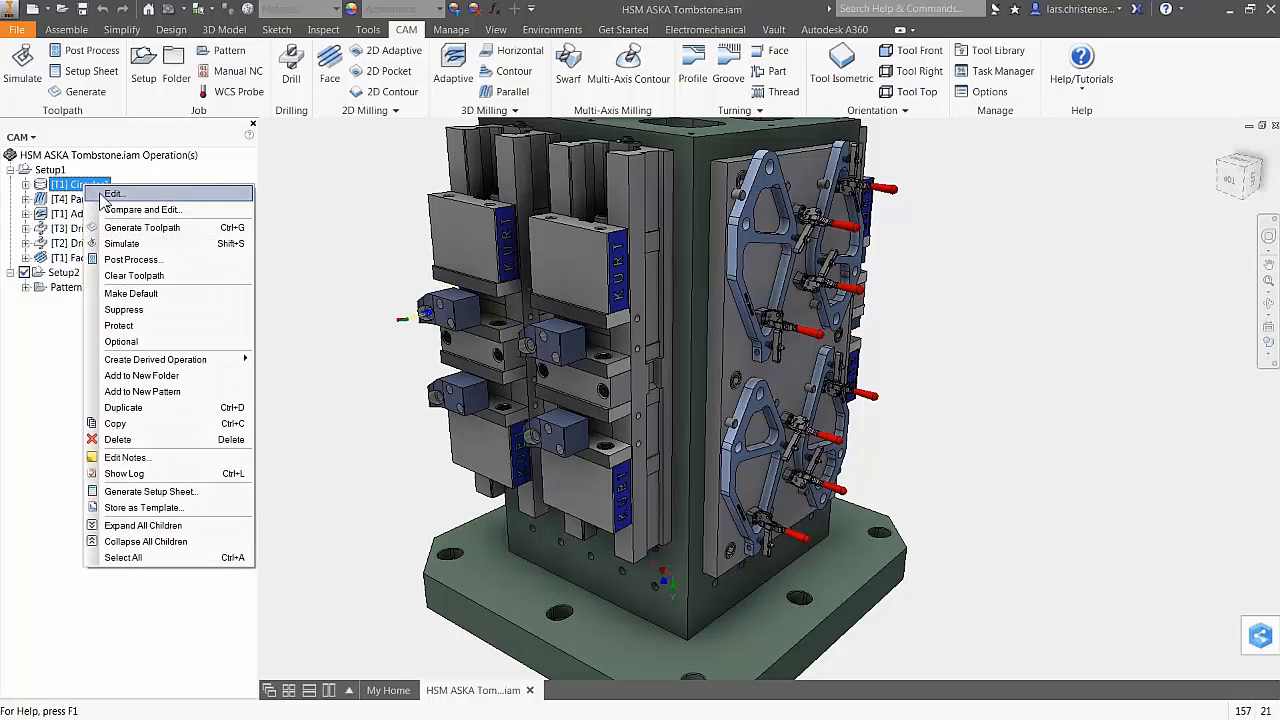
click(108, 194)
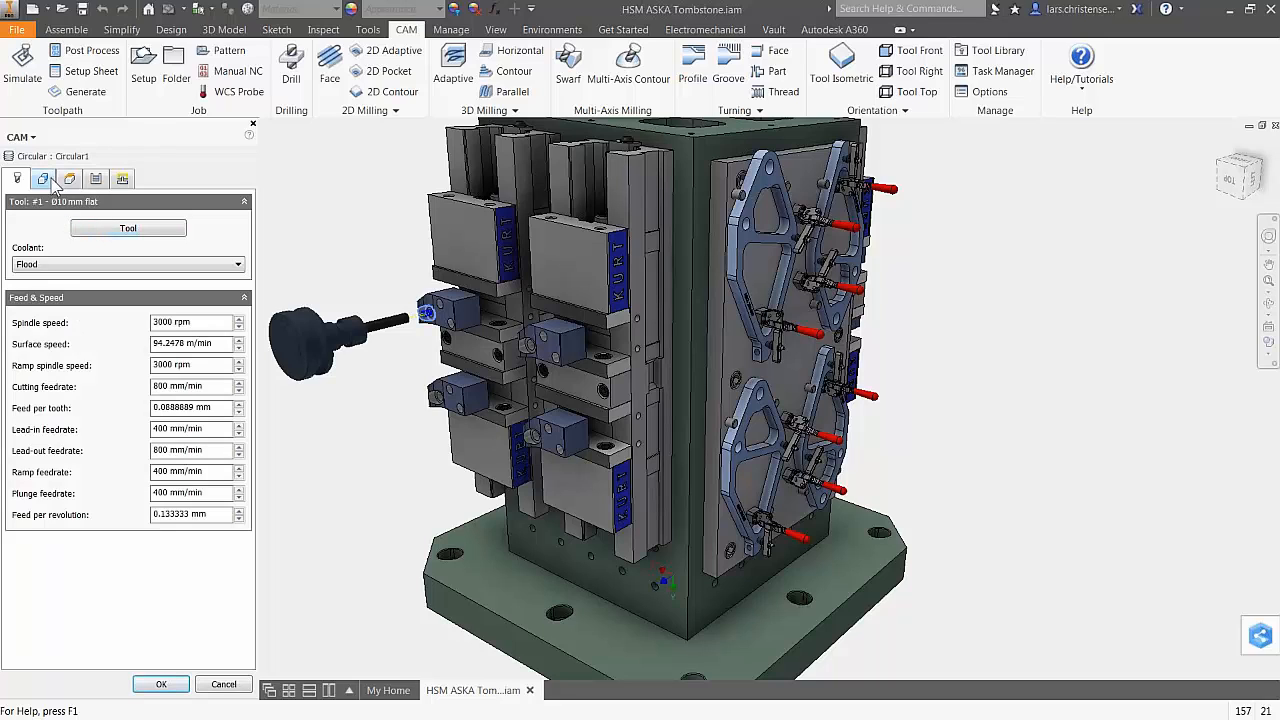
click(45, 180)
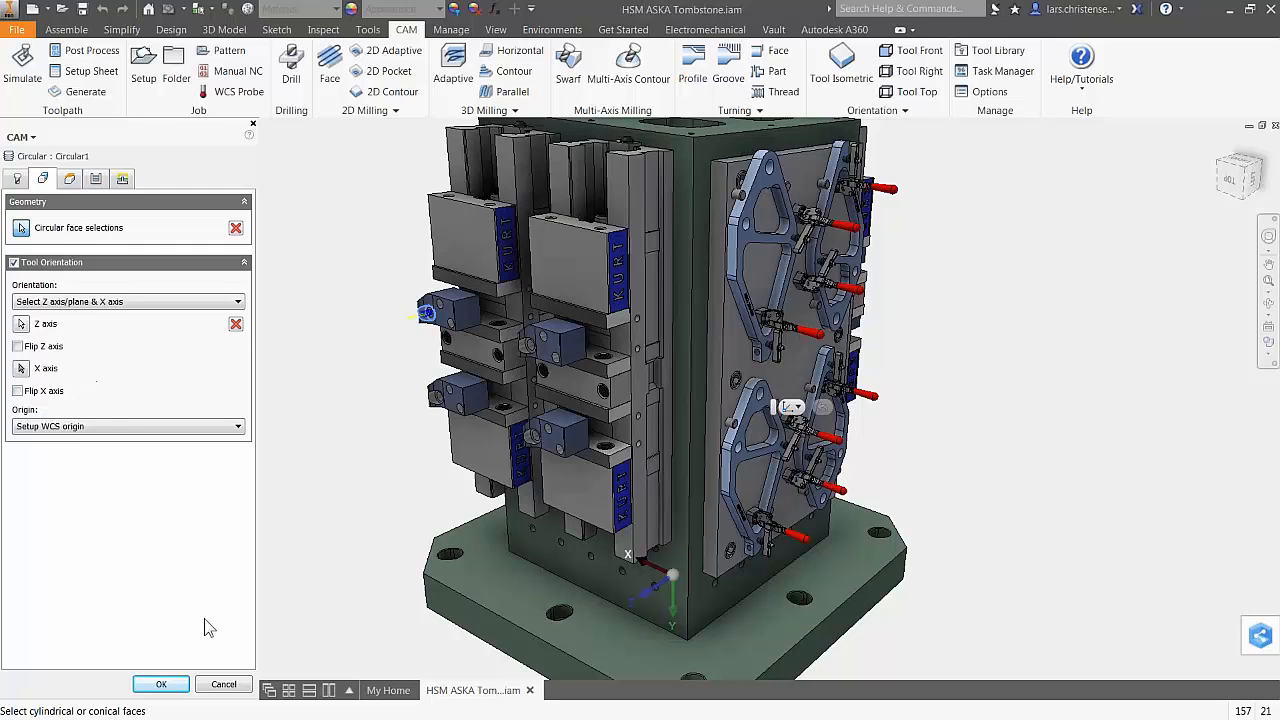
click(224, 684)
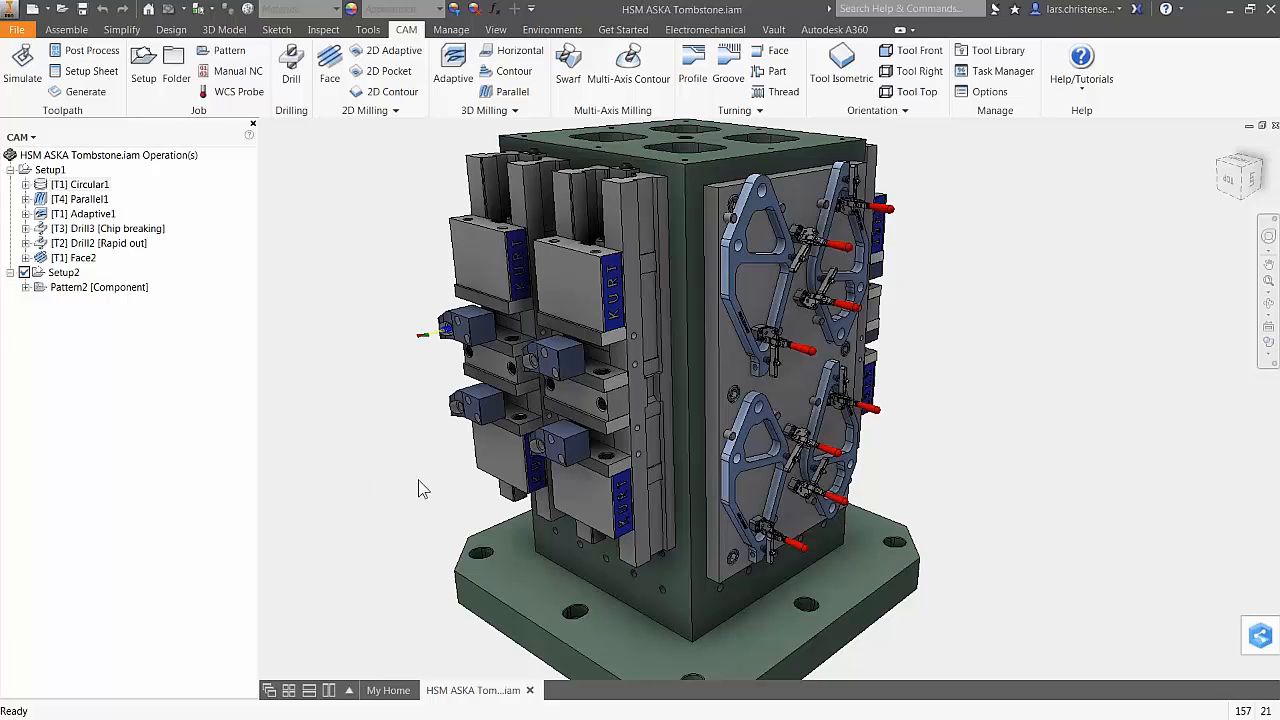
Add all the operations of Setup1, from Circular1 through Face2, to a new pattern
scroll(380, 224, up, 3)
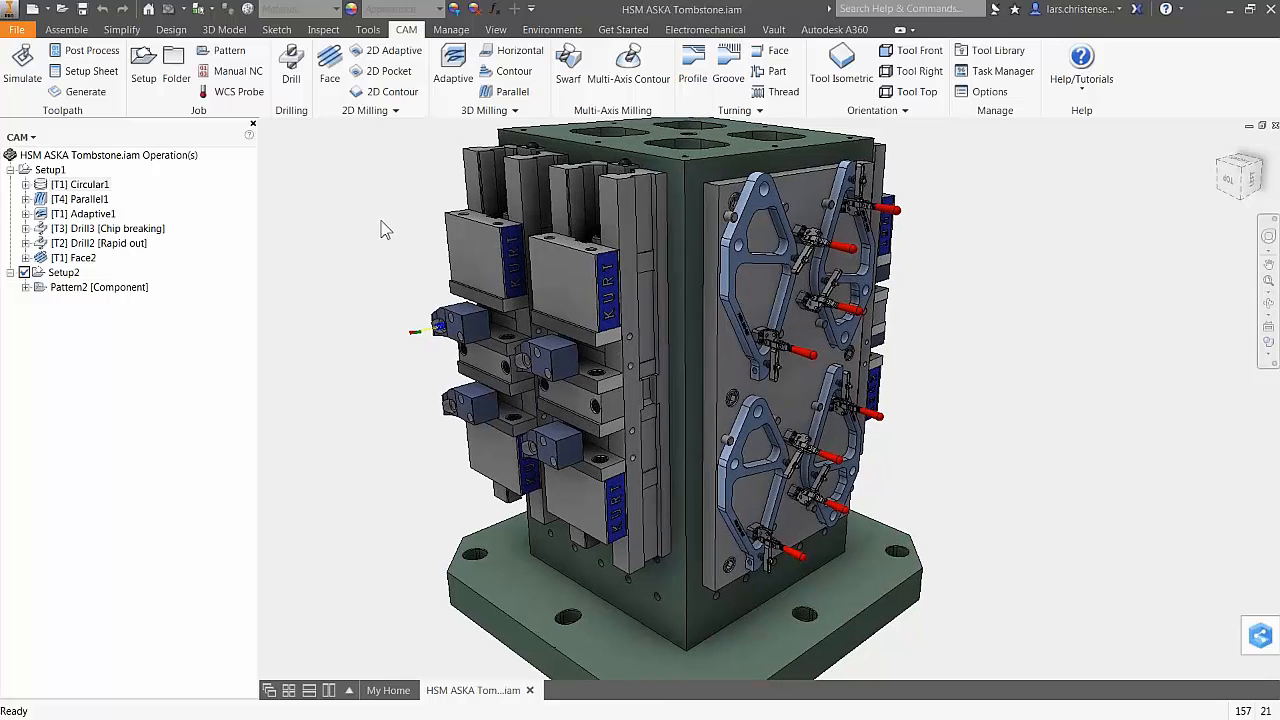
scroll(332, 291, up, 1)
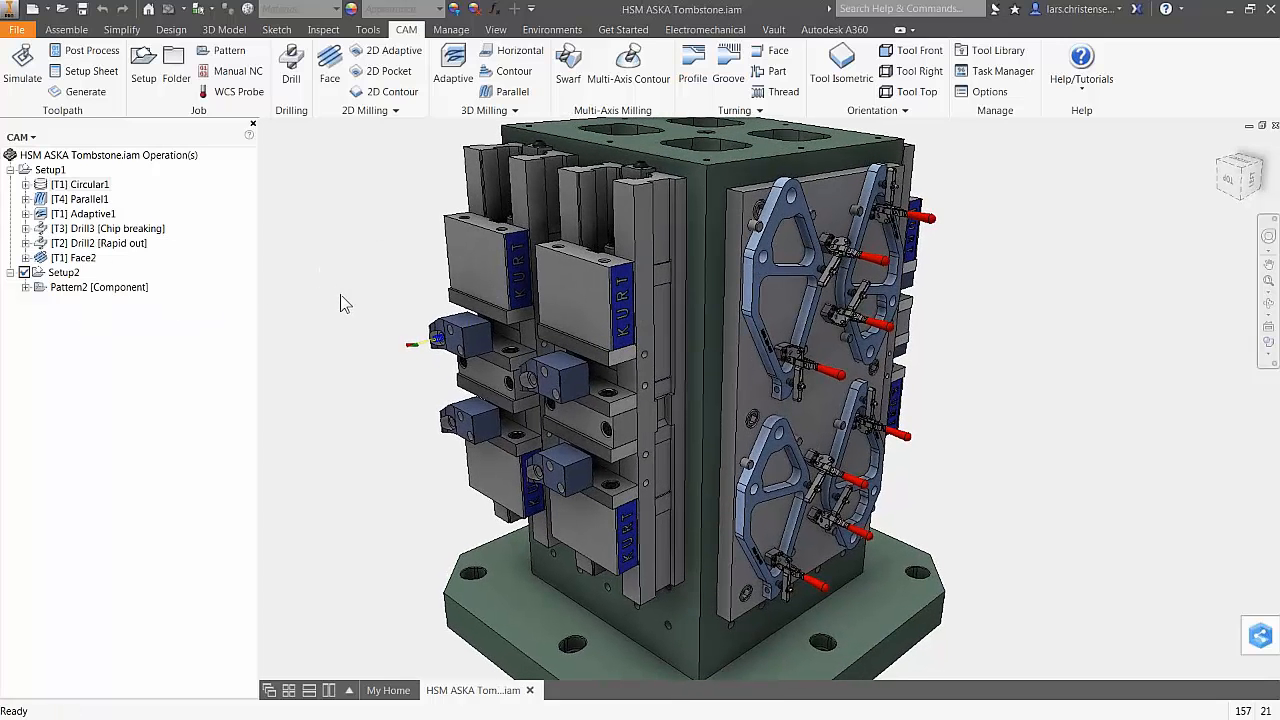
scroll(340, 295, up, 3)
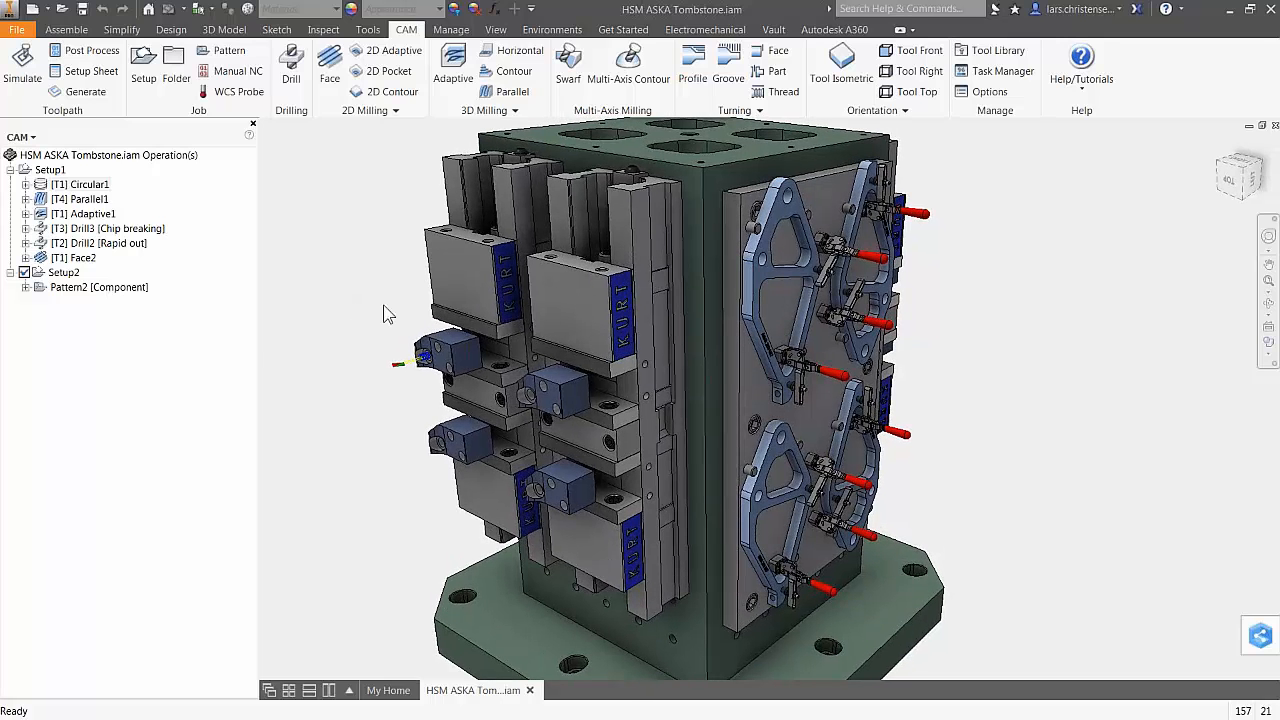
scroll(384, 308, down, 1)
click(50, 170)
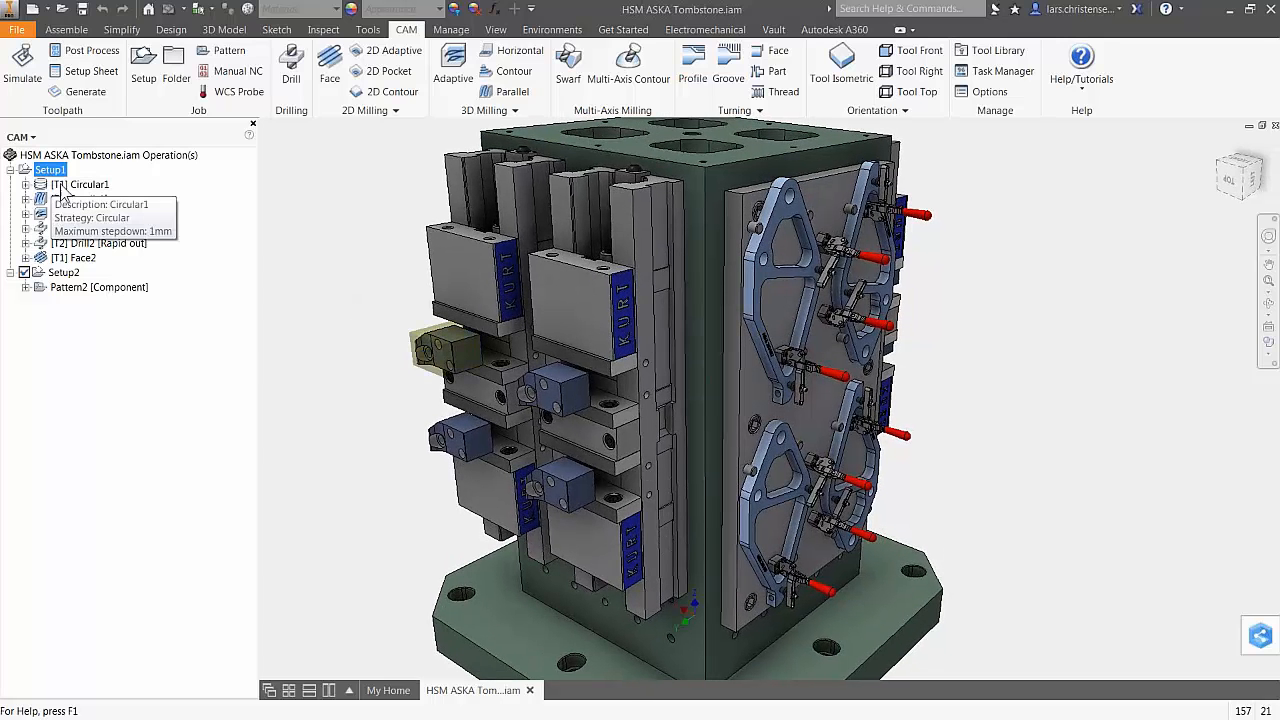
click(74, 186)
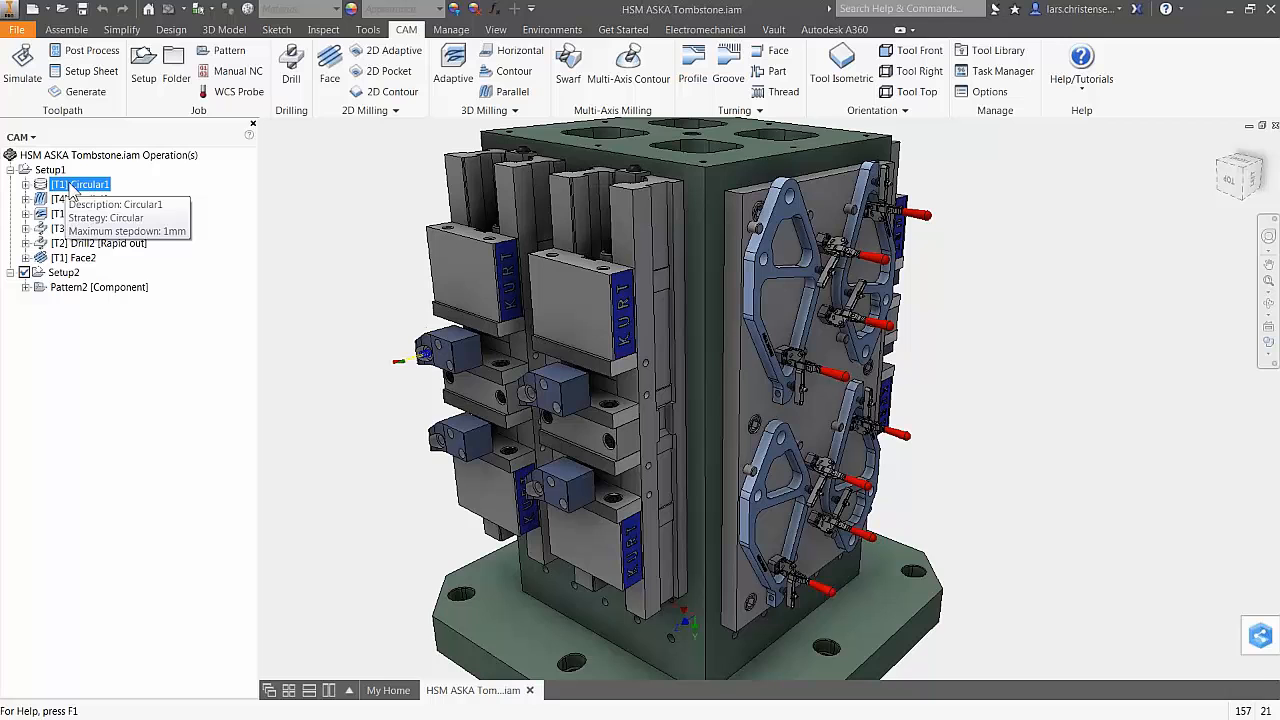
shift+click(80, 258)
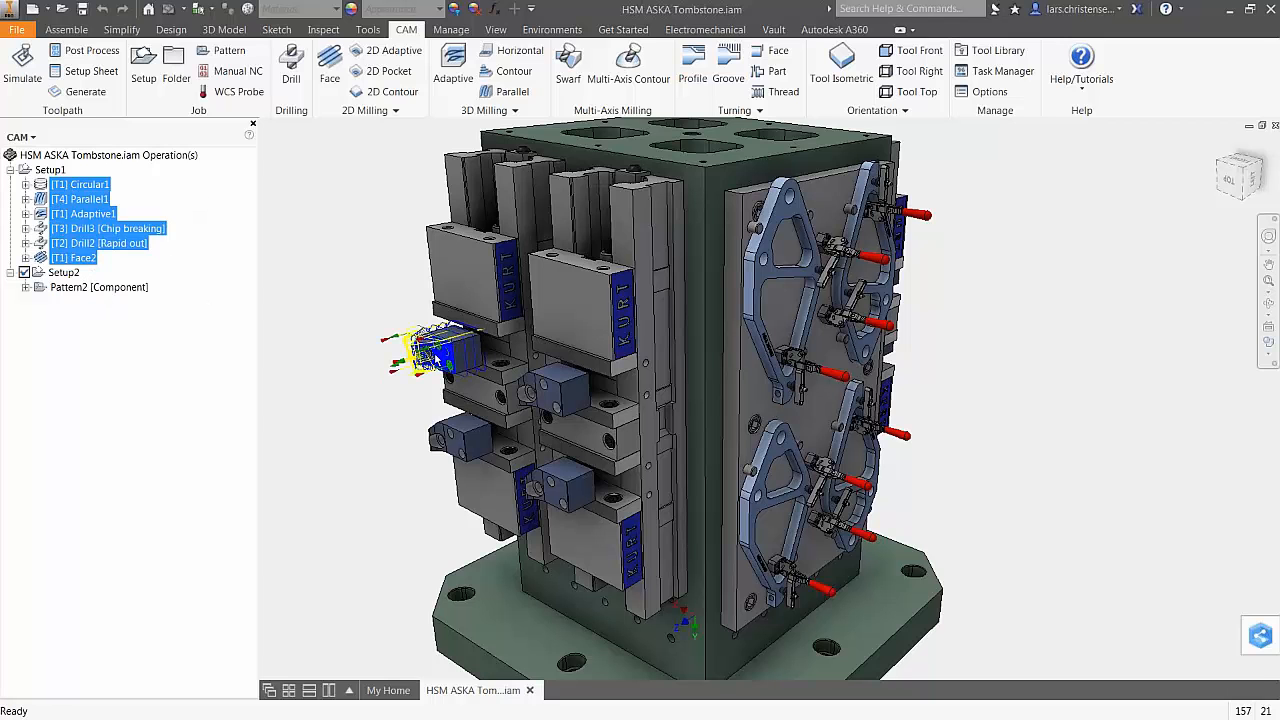
shift+middle_drag(458, 356, 725, 432)
shift+middle_drag(524, 409, 608, 441)
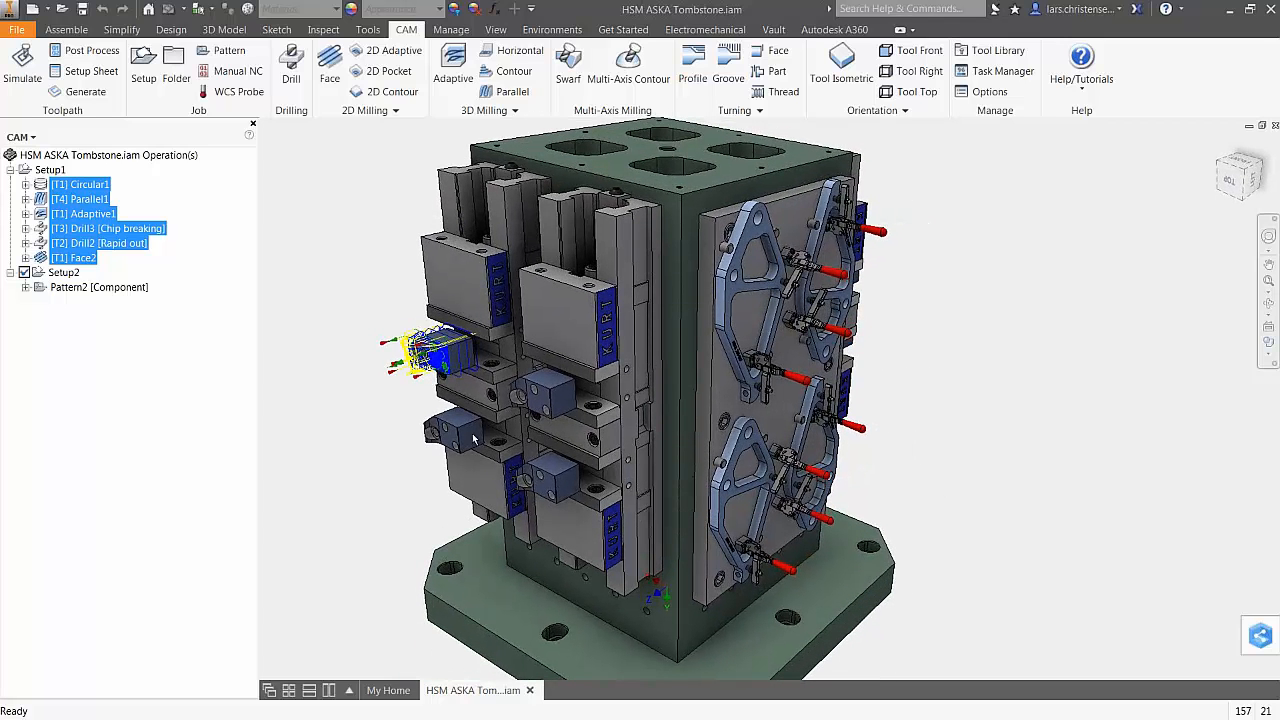
shift+middle_drag(785, 465, 400, 392)
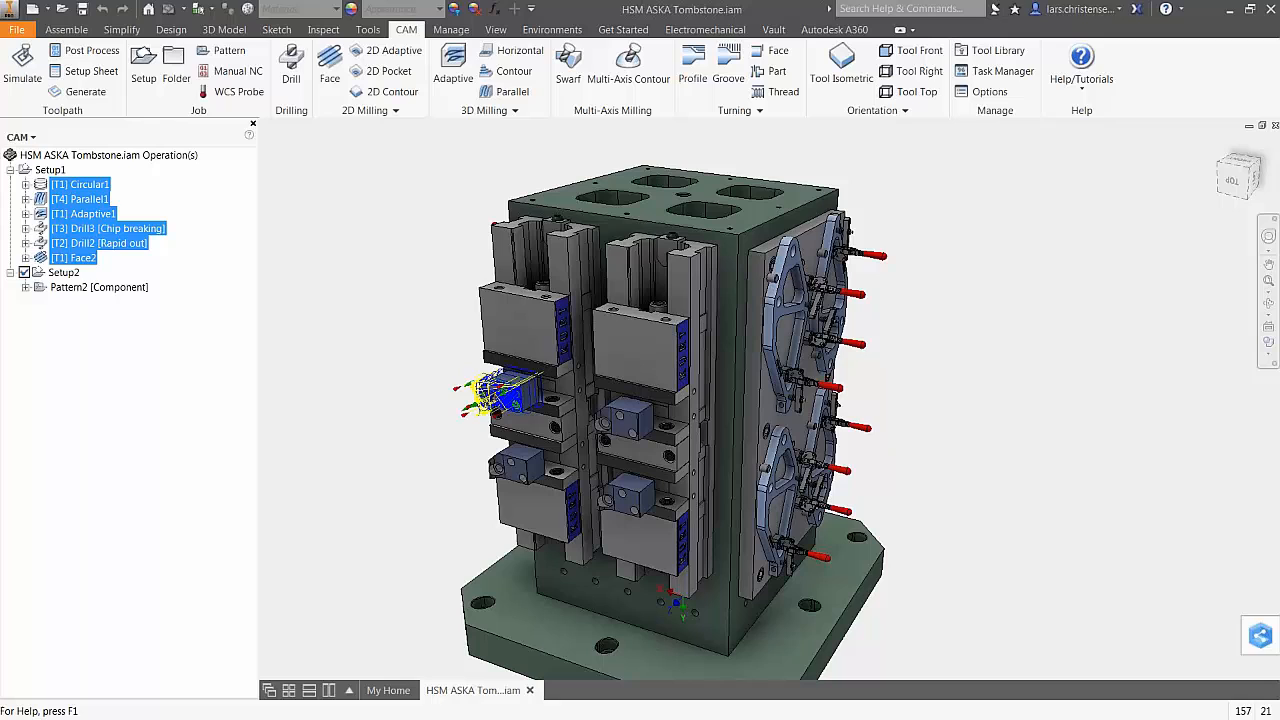
right_click(85, 193)
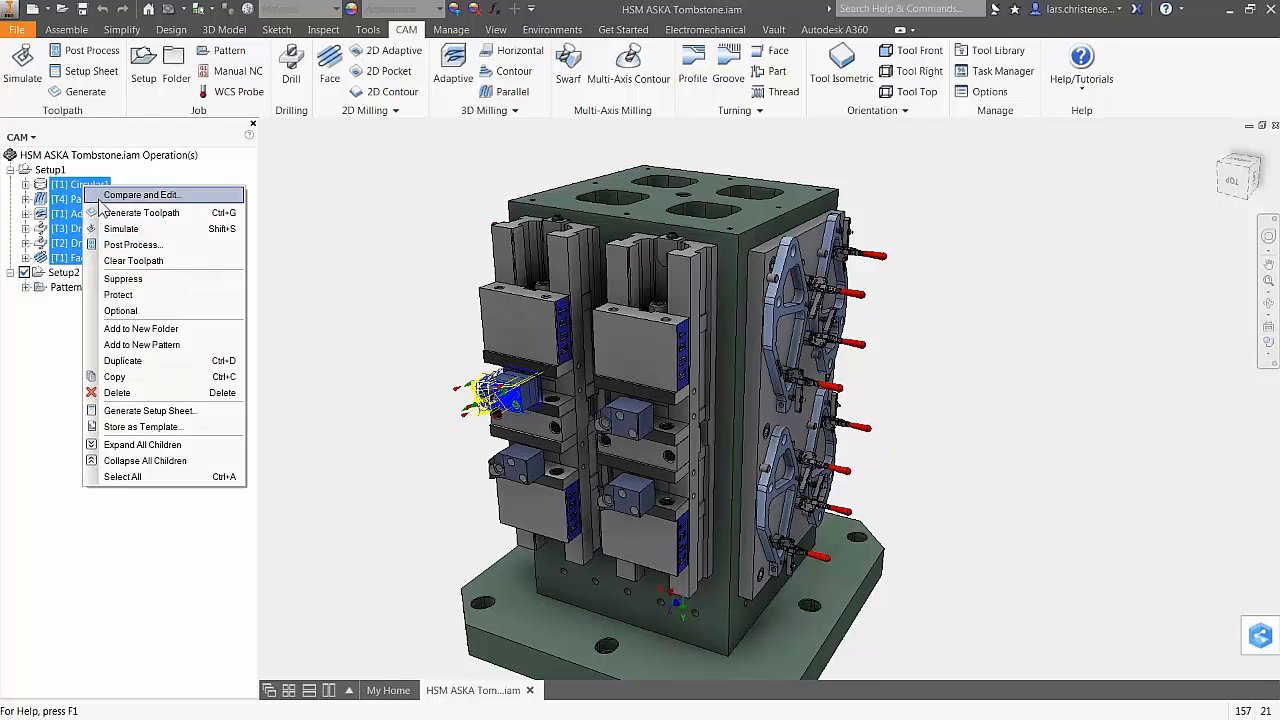
click(181, 342)
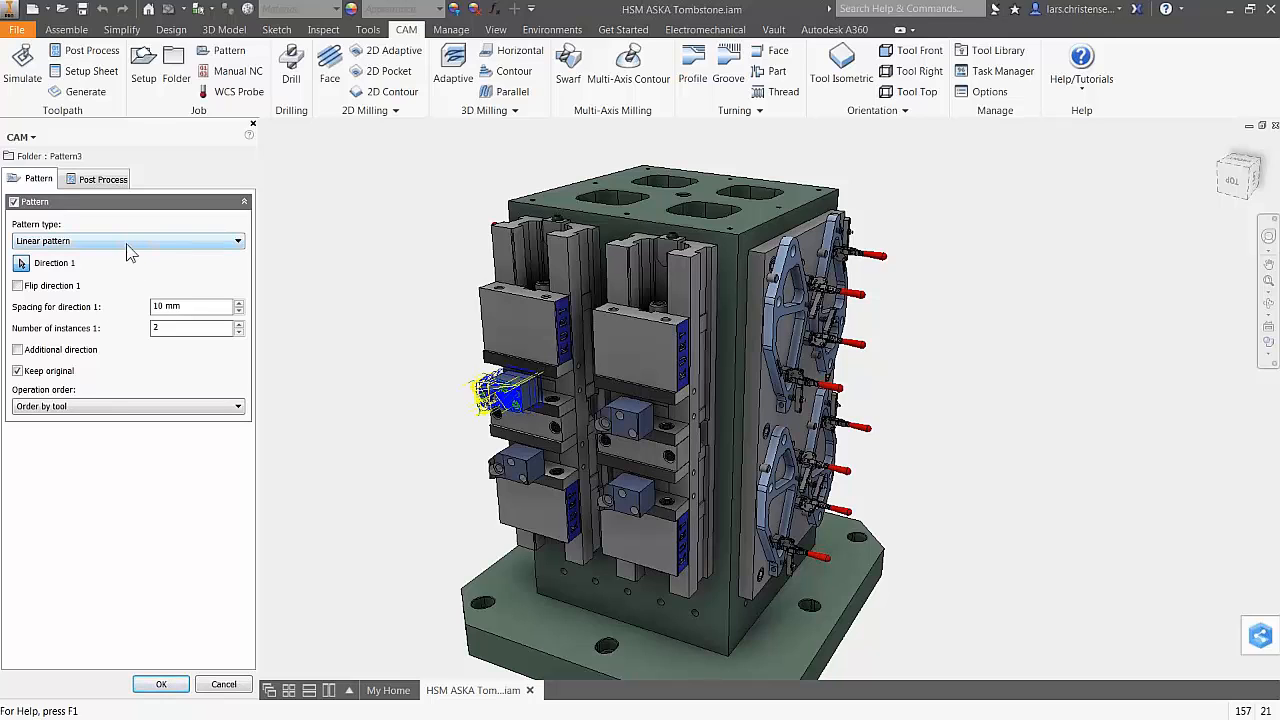
Set the pattern type to Component pattern, pick the machined upper-left vise part as source, and choose Order by tool
click(126, 243)
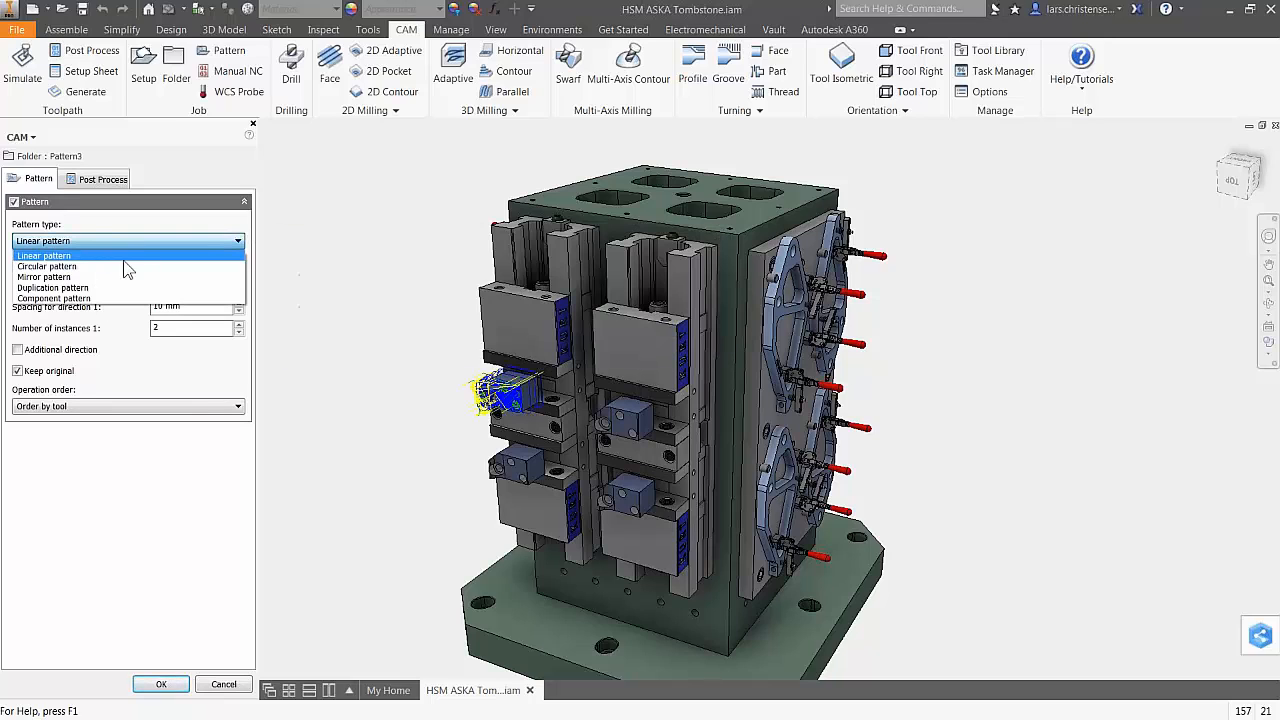
click(75, 299)
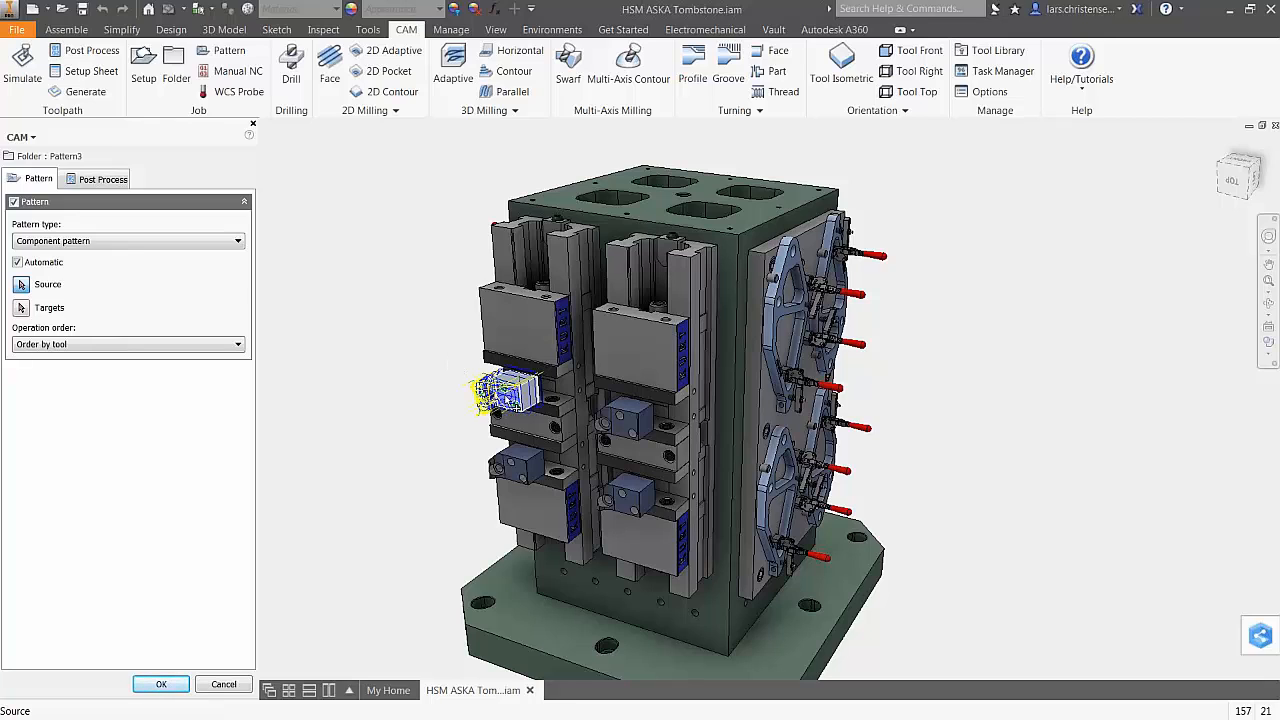
click(508, 398)
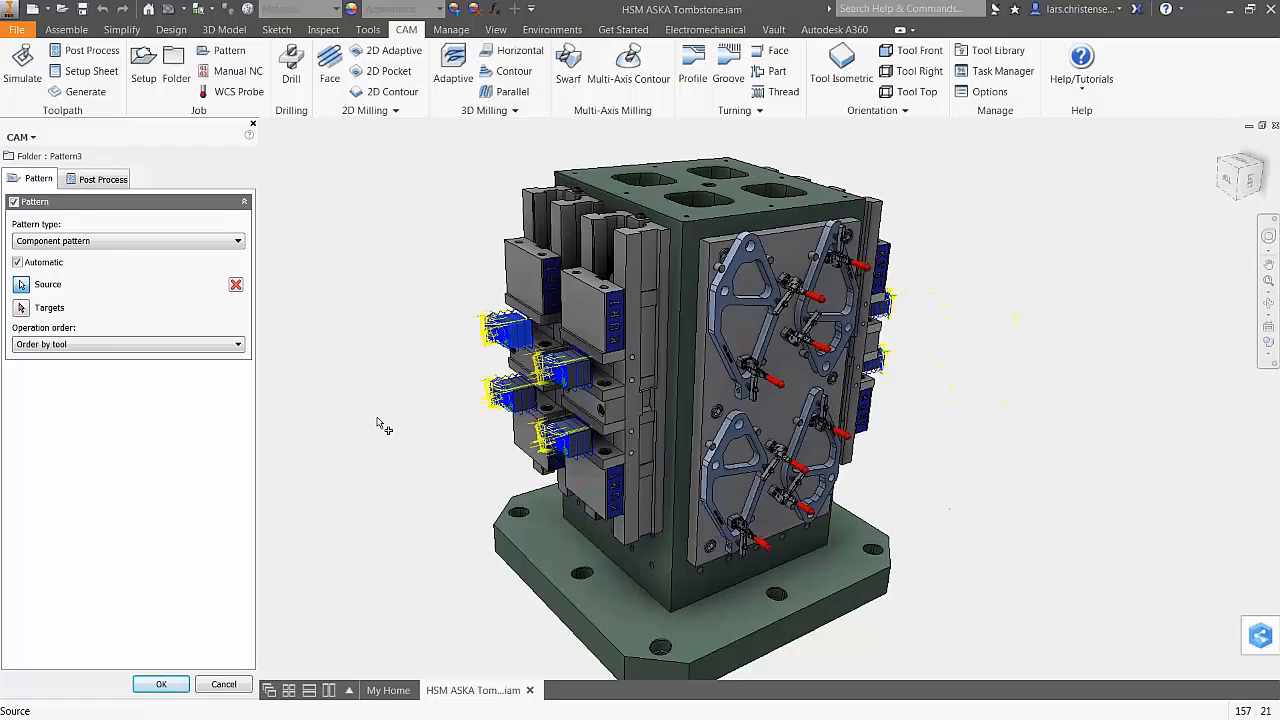
click(197, 346)
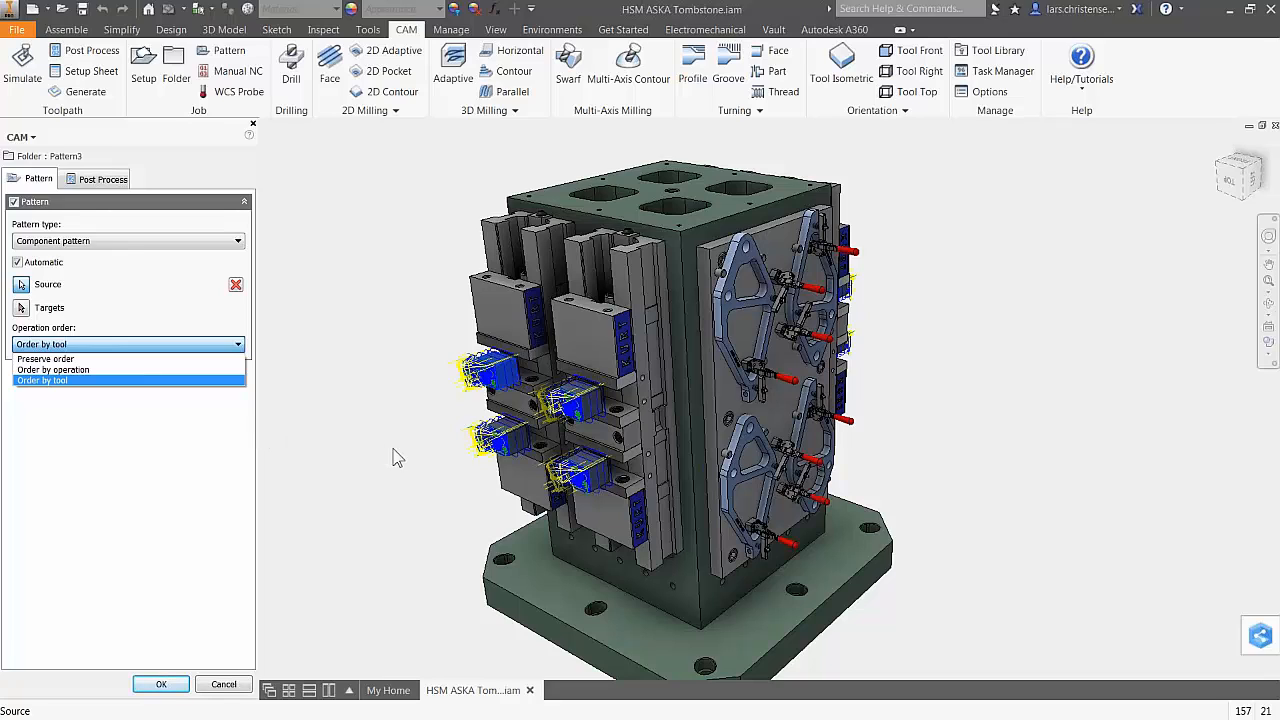
click(60, 380)
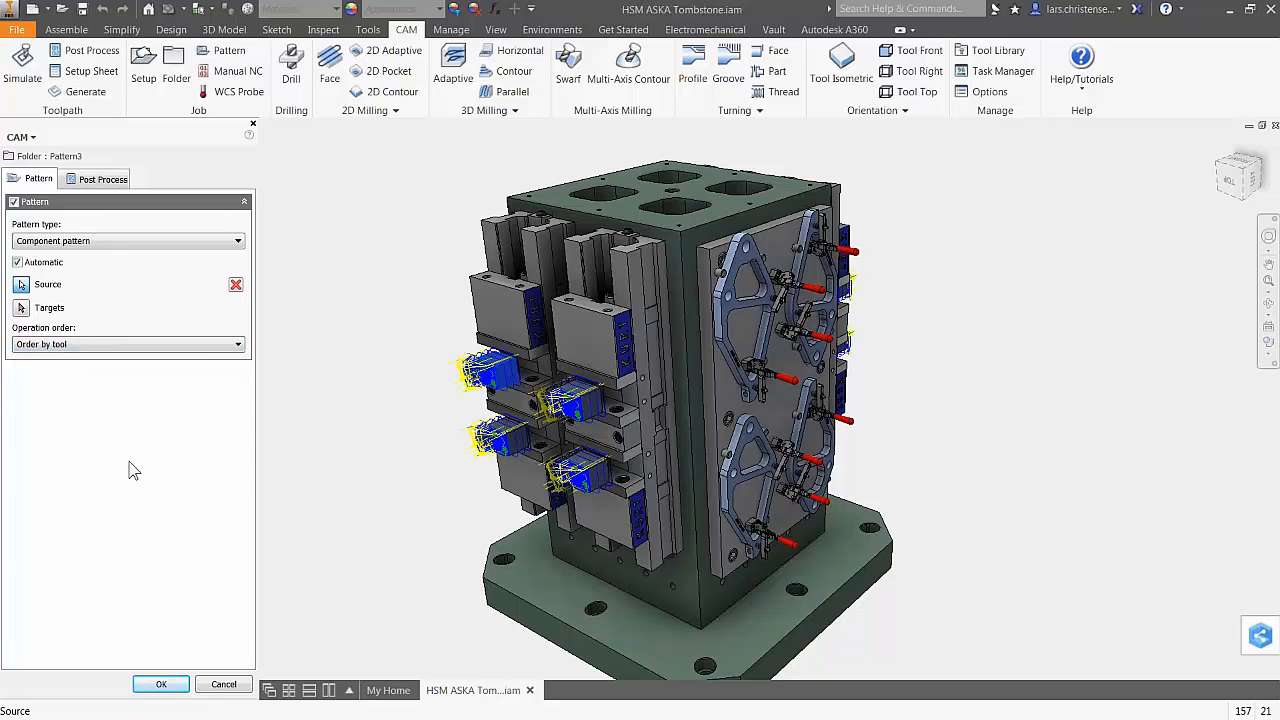
Discard the new component pattern of the Setup1 operations without creating it
scroll(320, 620, down, 1)
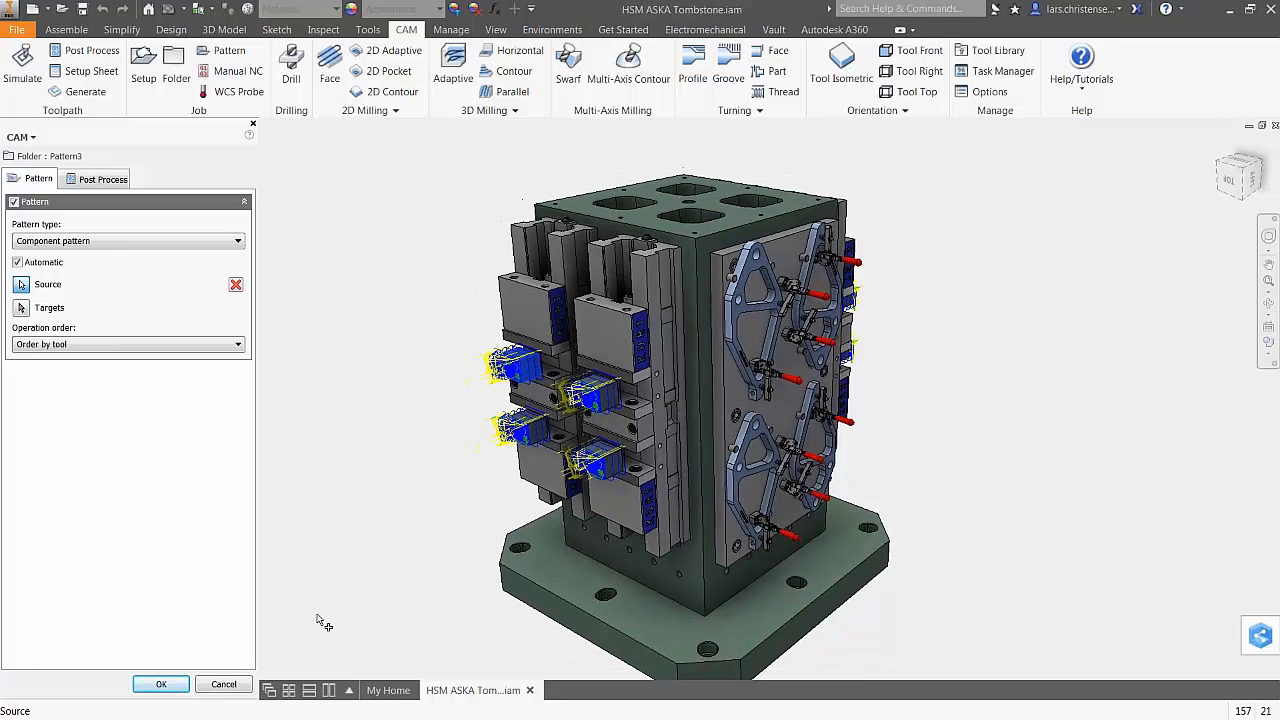
scroll(300, 640, up, 1)
click(226, 684)
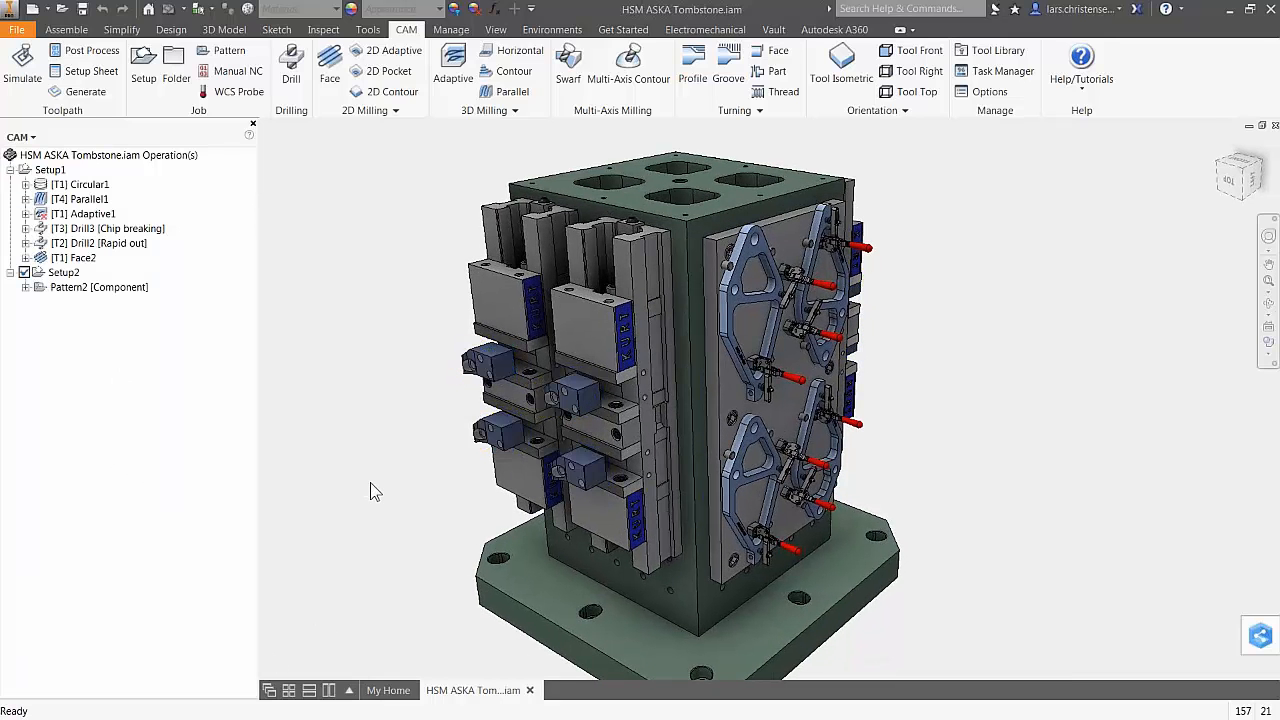
Switch to Autodesk Fusion 360 with the TABLE3 machine table assembly
key(alt+Tab)
key(alt+Tab)
key(alt+Tab)
key(alt+Tab)
key(alt+Tab)
key(alt+Tab)
key(alt+Tab)
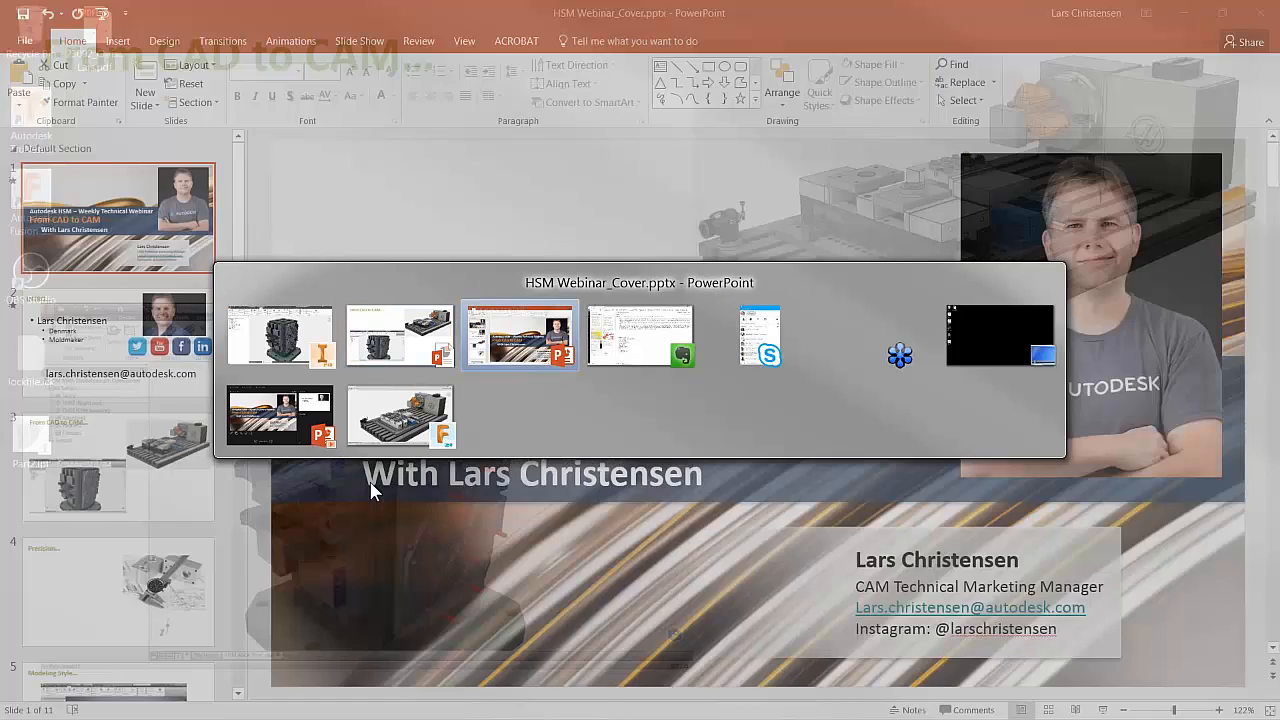
key(alt+Tab)
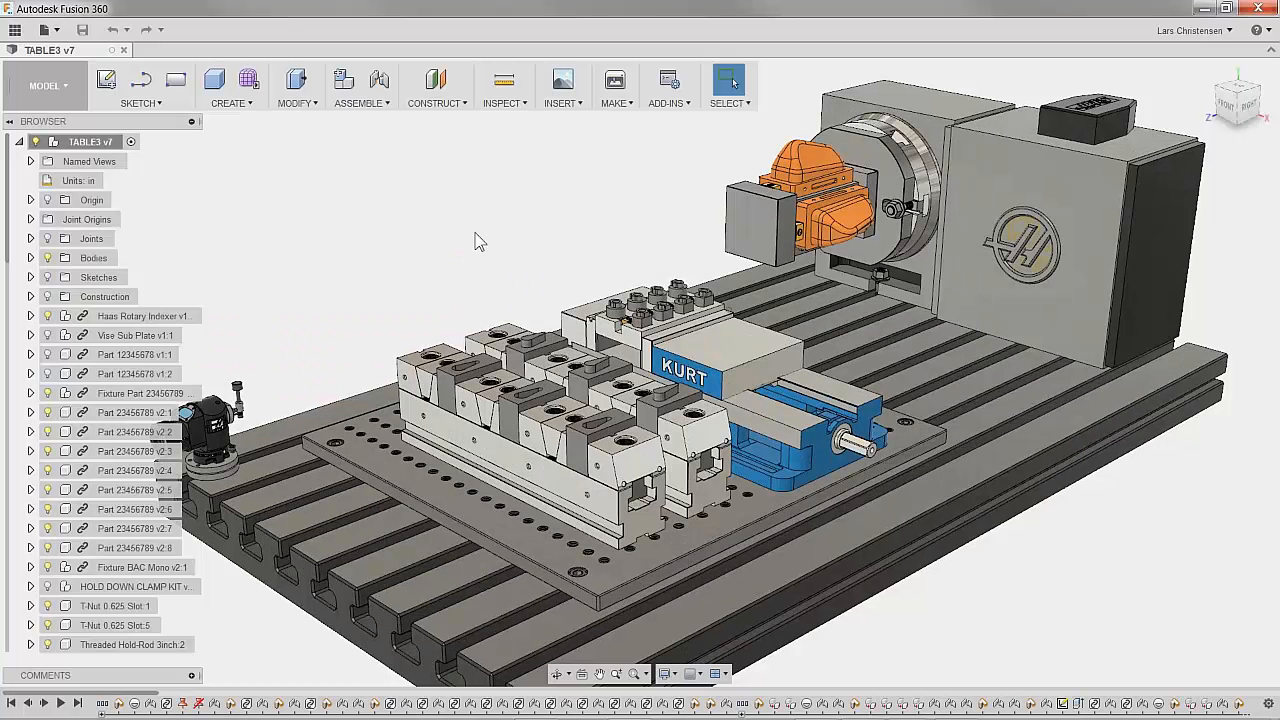
Locate the Fixture BAC Mono component from its end block beside the rotary indexer, and open it as its own document
scroll(475, 241, up, 1)
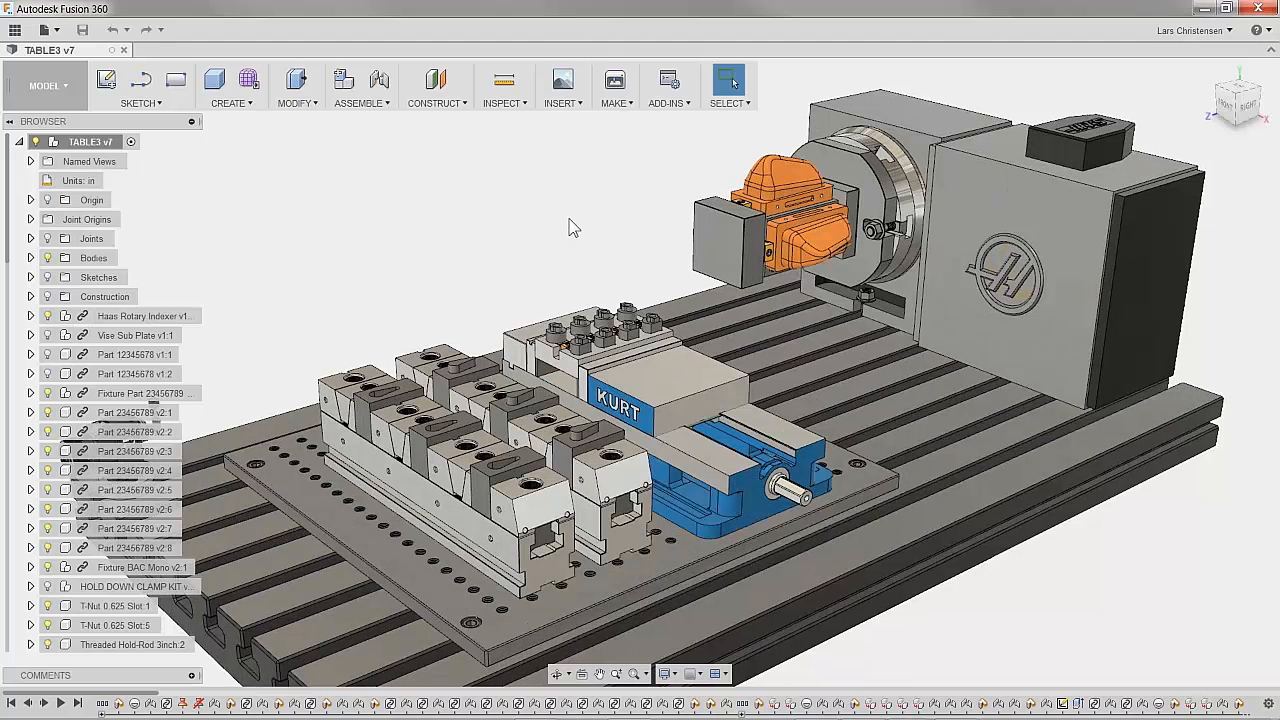
shift+middle_drag(568, 218, 572, 204)
scroll(828, 130, up, 5)
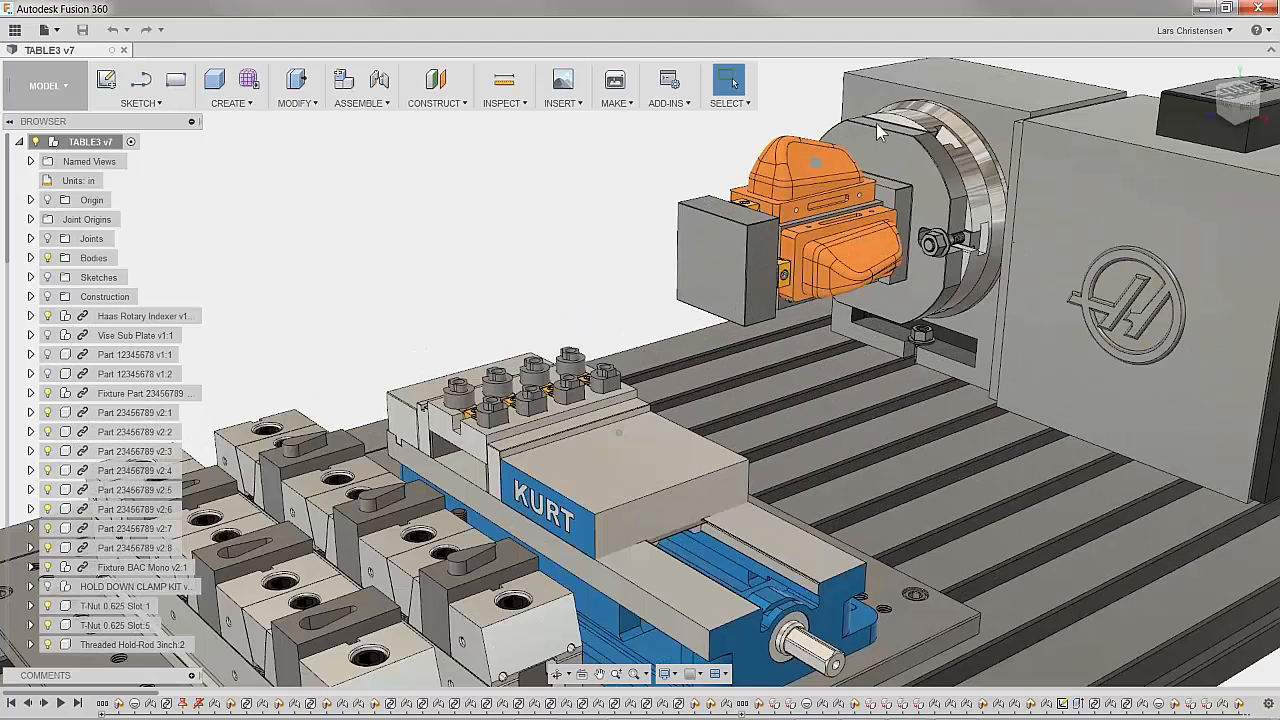
scroll(858, 130, up, 4)
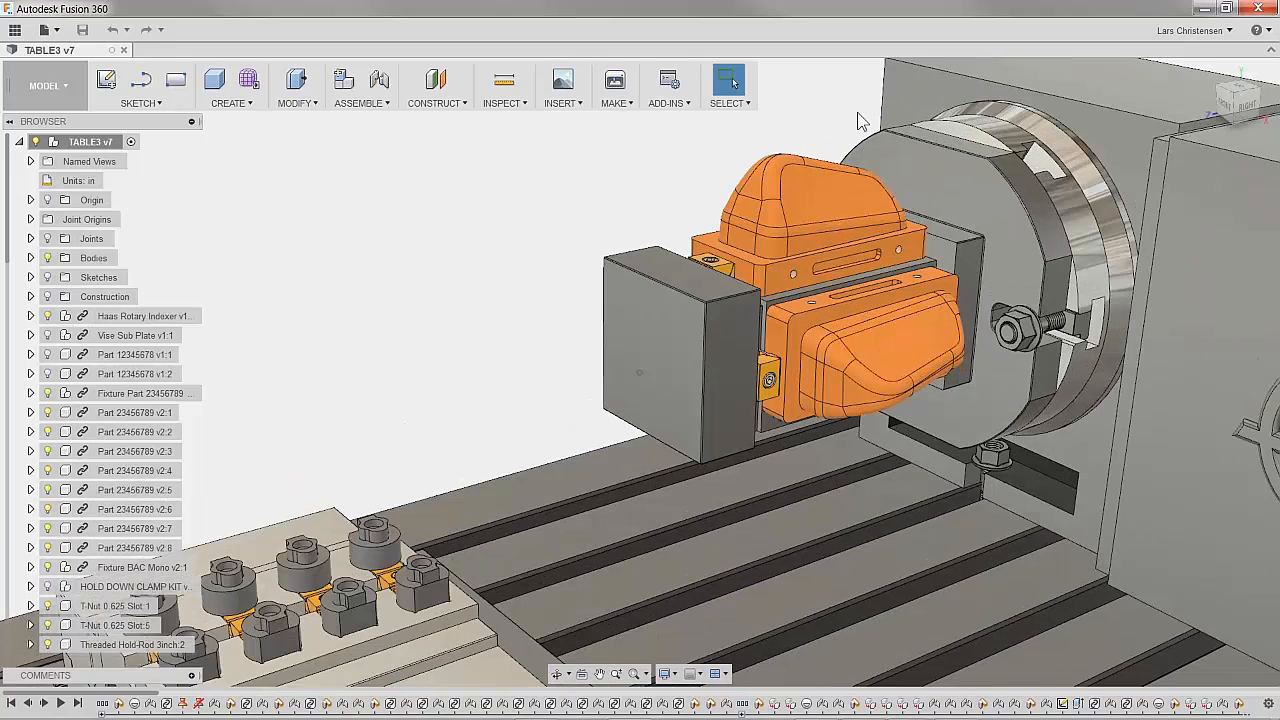
mouse_move(857, 112)
shift+middle_down()
mouse_move(783, 198)
mouse_move(766, 195)
shift+middle_up()
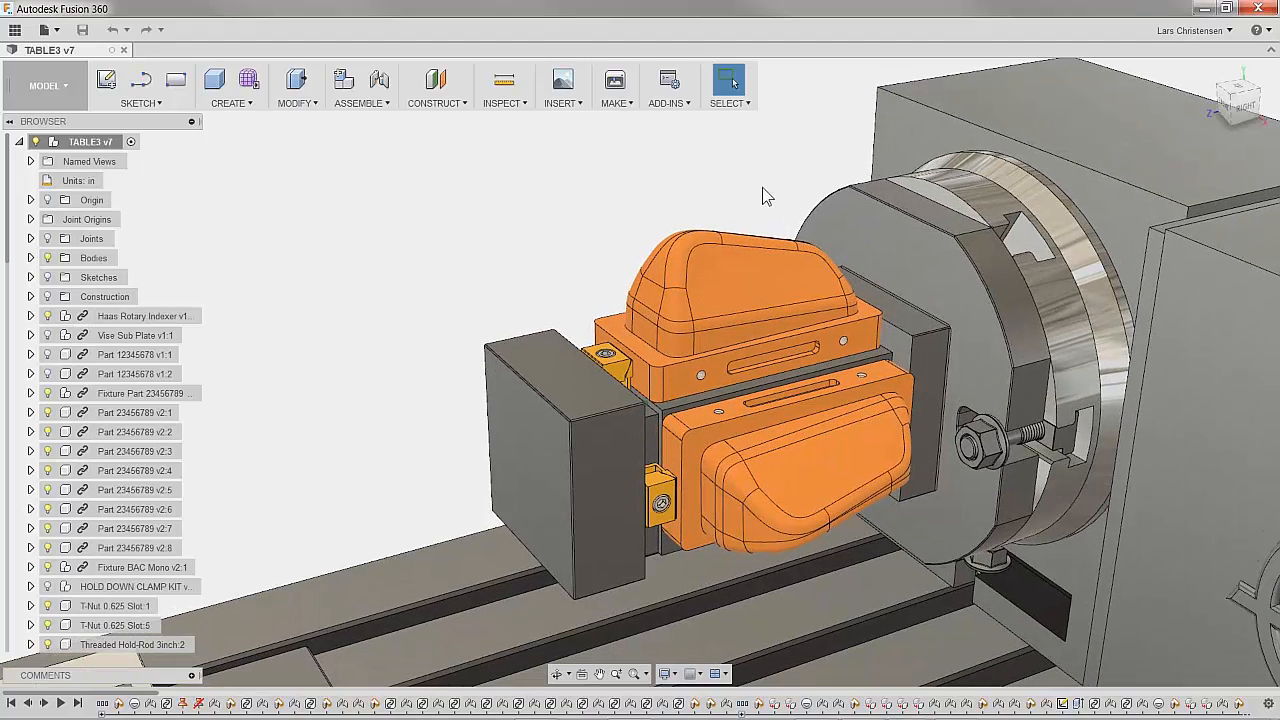
click(558, 383)
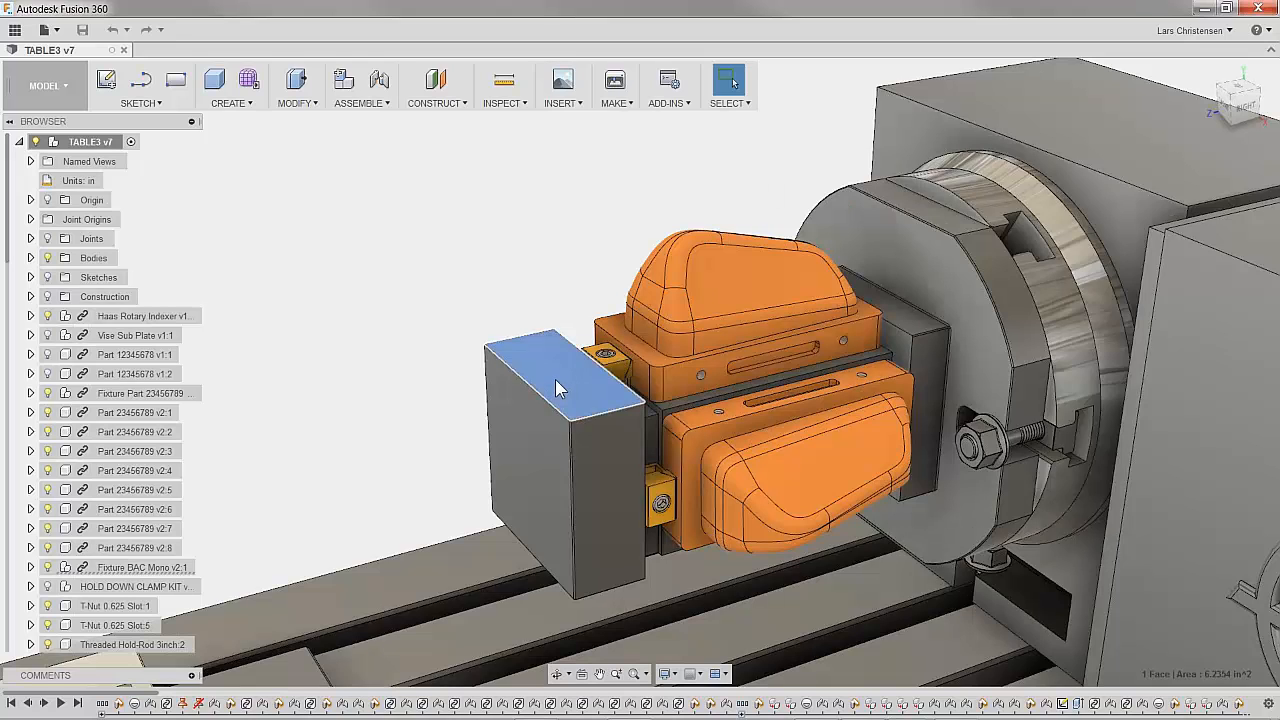
right_click(555, 379)
click(535, 499)
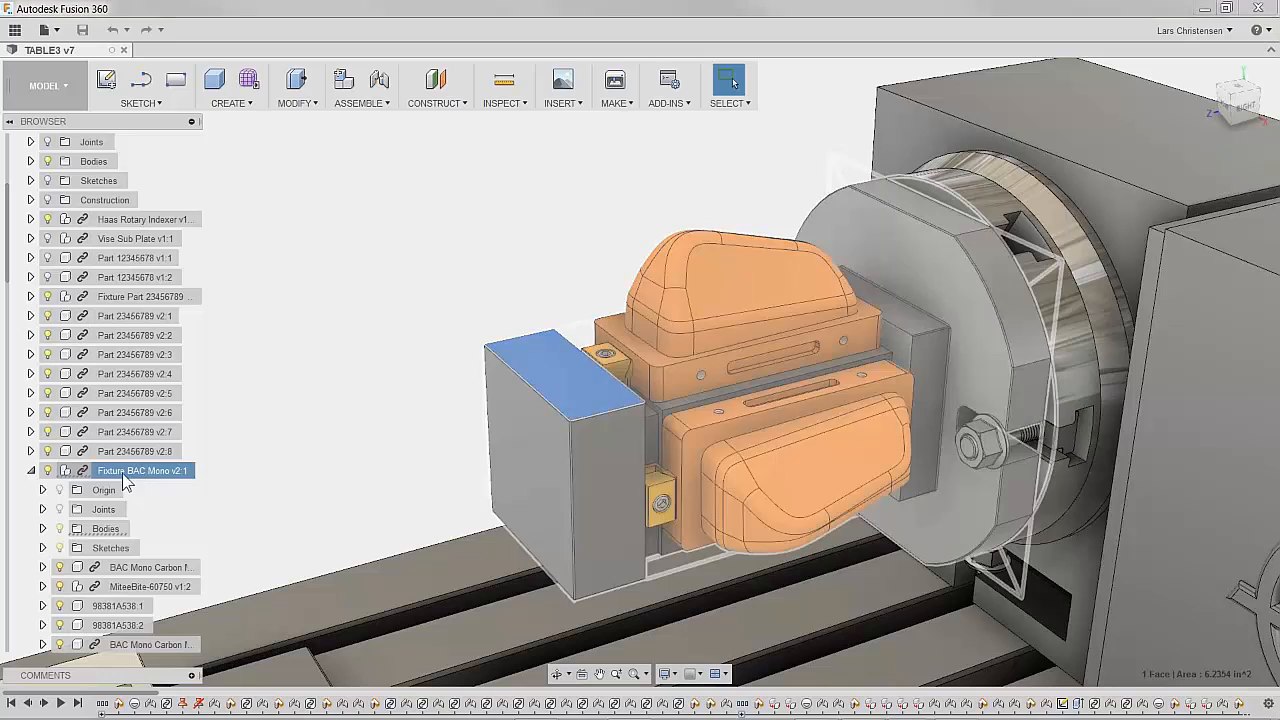
right_click(128, 470)
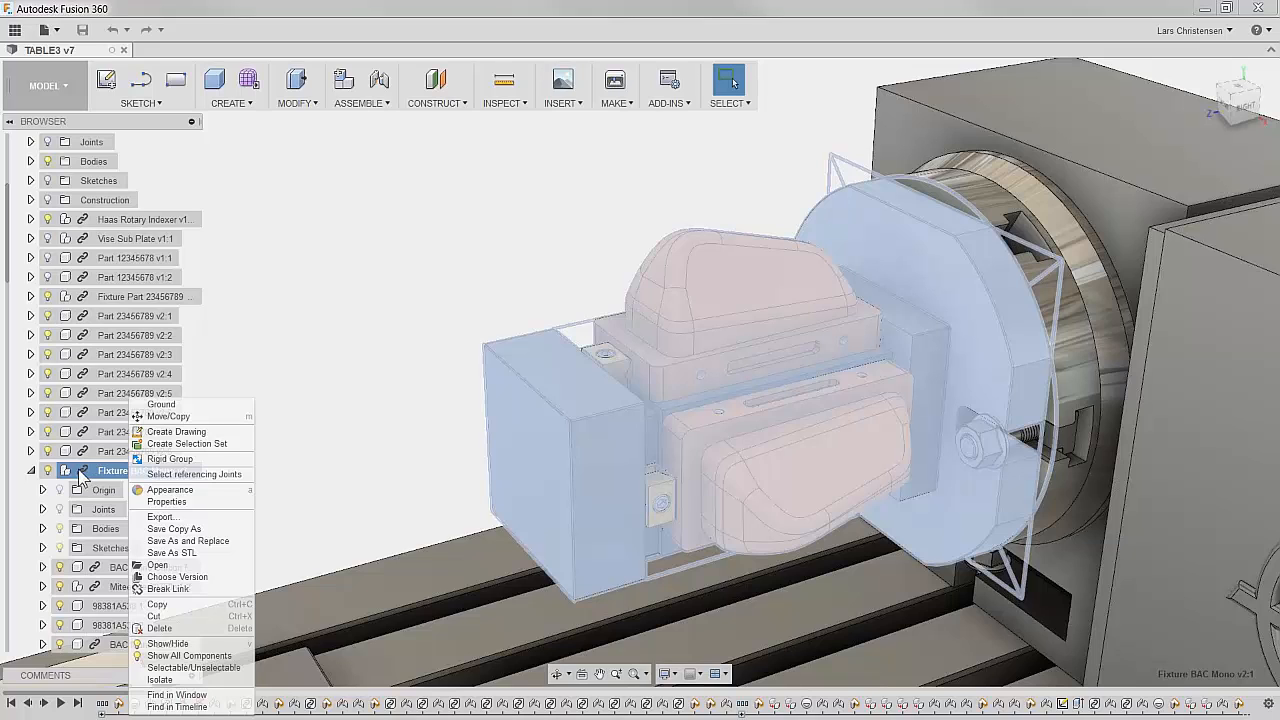
click(174, 560)
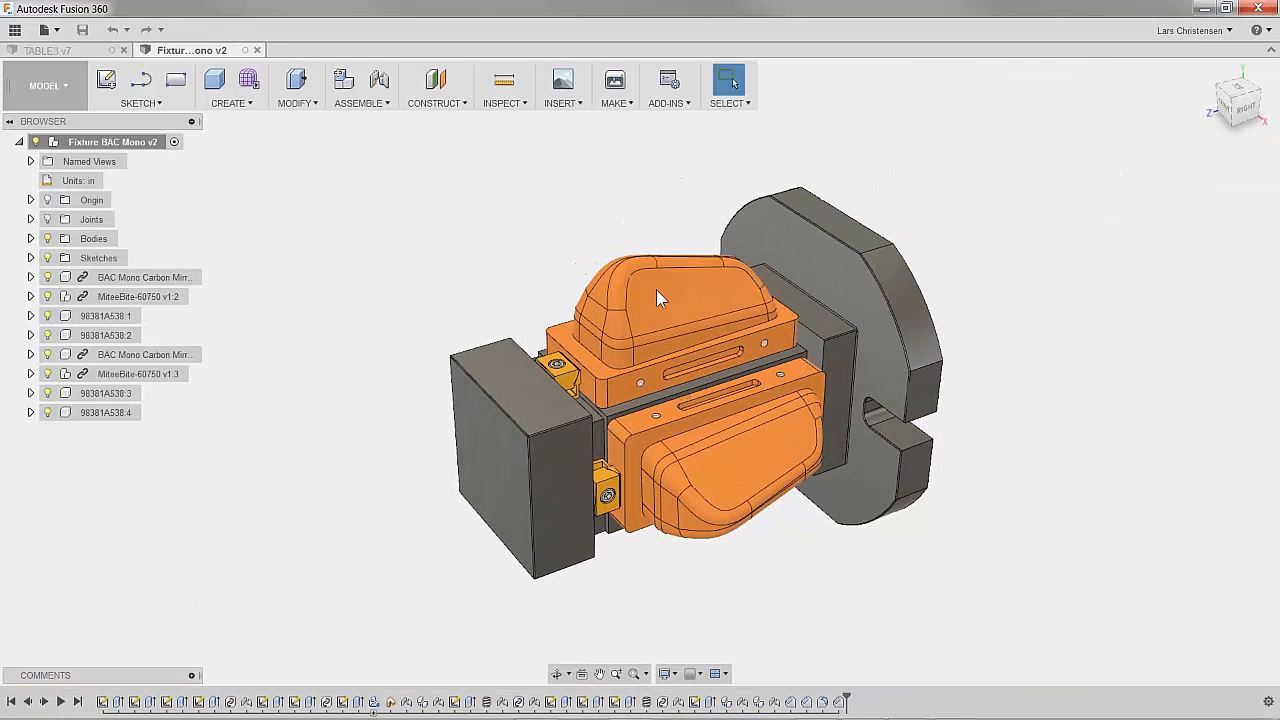
Open the upper BAC Mono Carbon Mirror Core component of the fixture as its own document
right_click(688, 290)
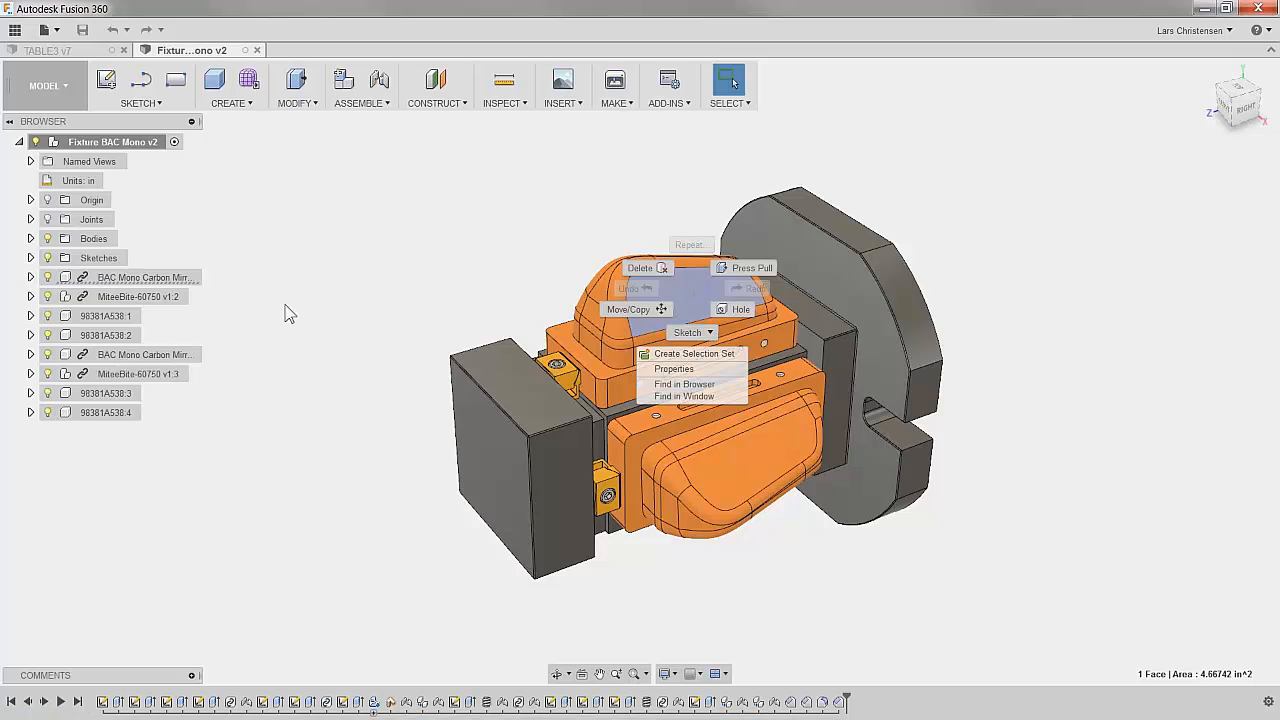
right_click(163, 280)
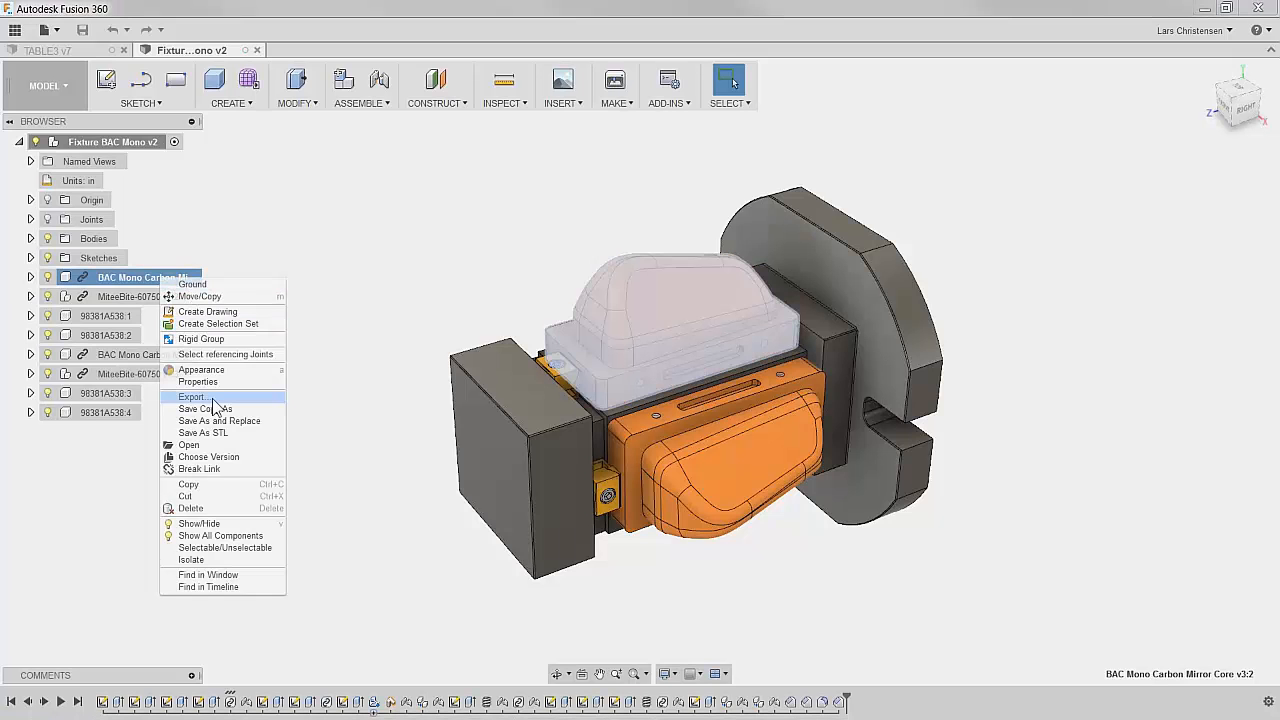
click(190, 445)
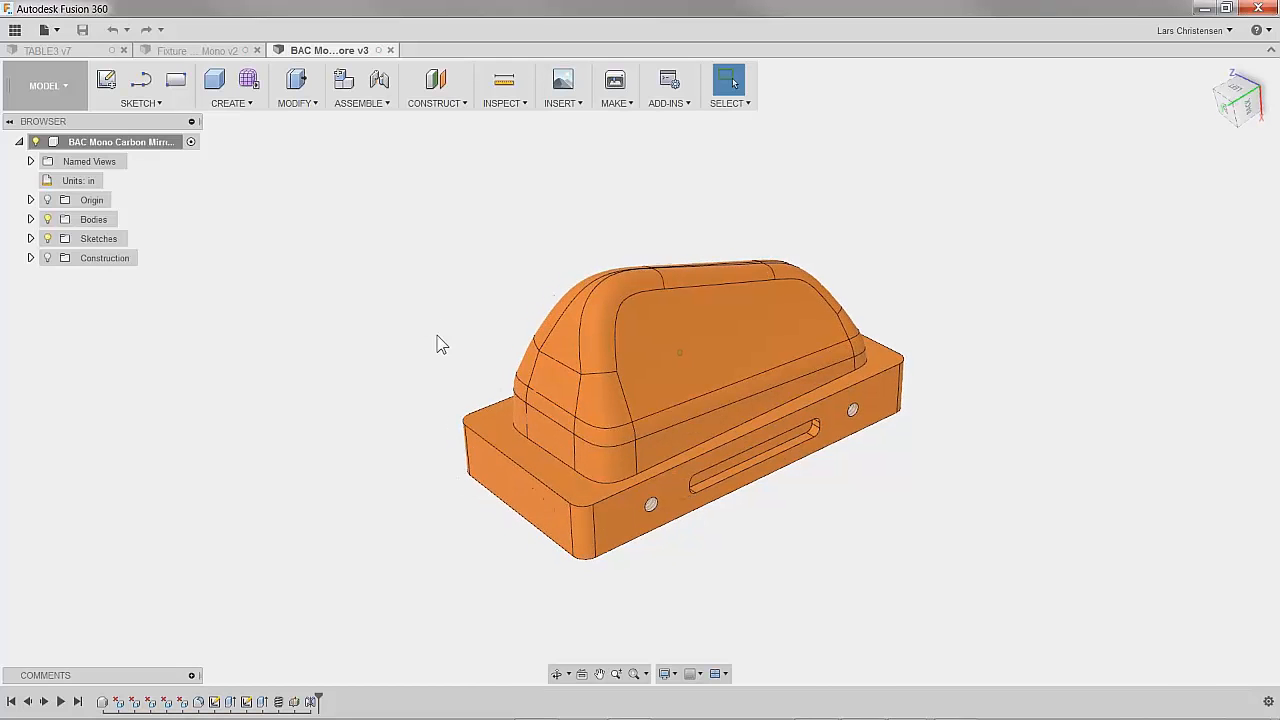
Move the short end face of the mirror core's base and its rounded corner faces outward by 0.25 in
right_click(500, 467)
click(471, 490)
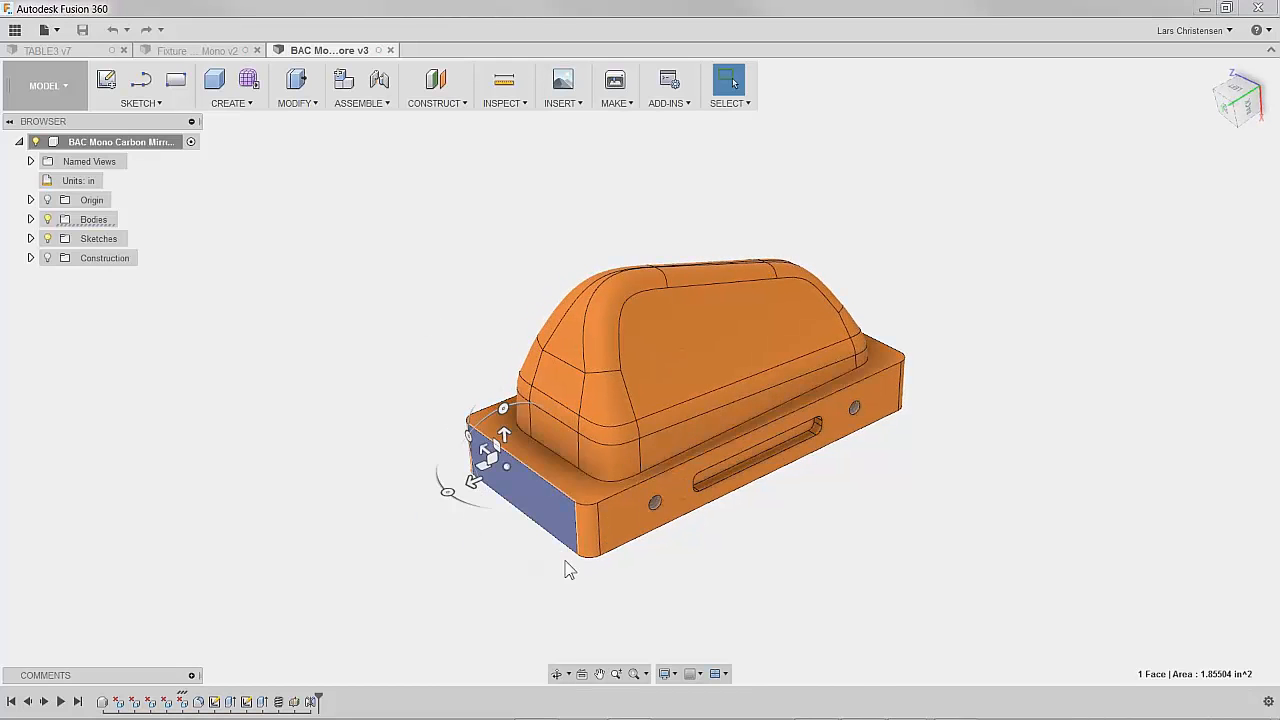
click(572, 560)
shift+middle_drag(552, 588, 648, 597)
click(652, 562)
shift+middle_drag(537, 579, 491, 484)
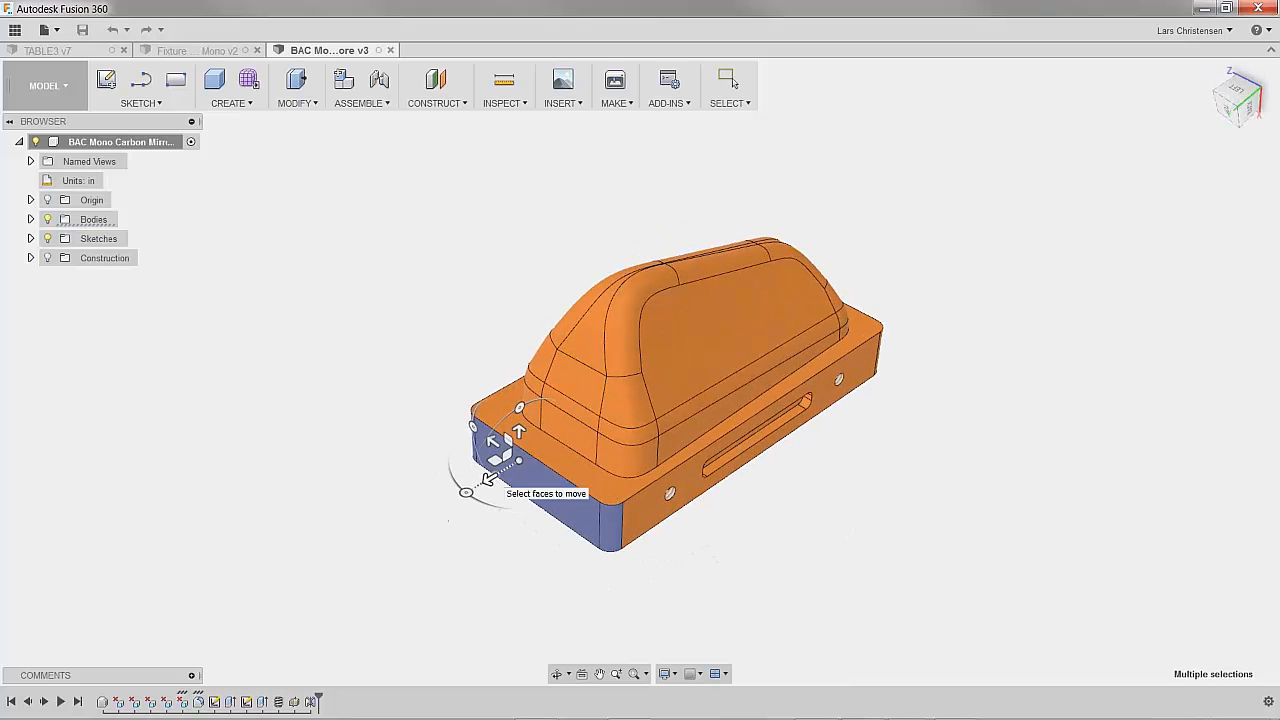
drag(488, 486, 470, 490)
text(.25)
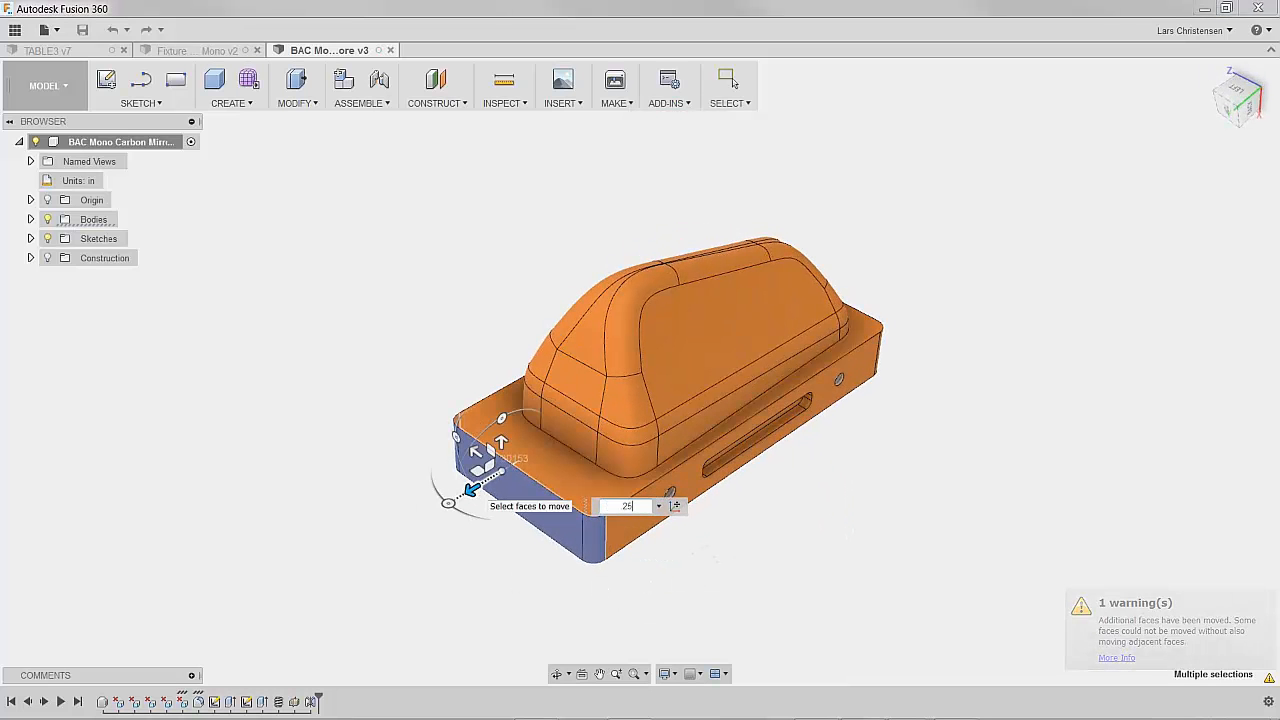
key(Return)
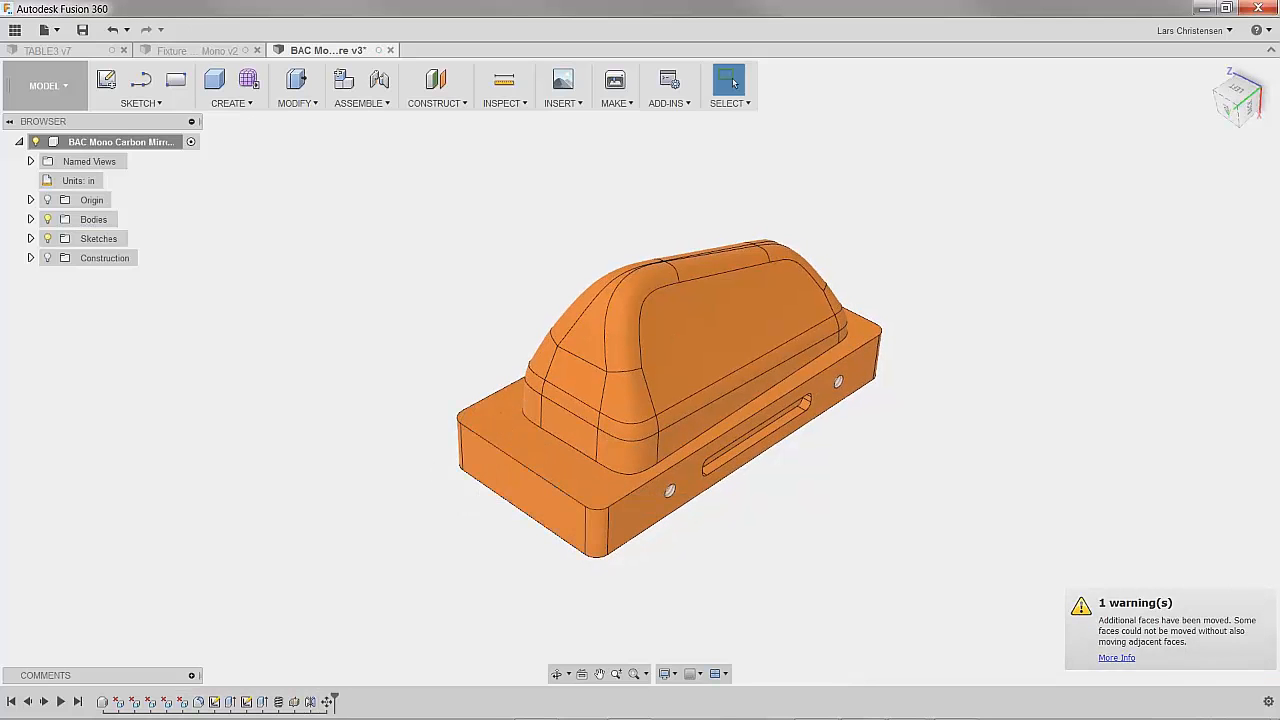
Save the modified mirror core as a new version
shift+middle_drag(500, 490, 543, 472)
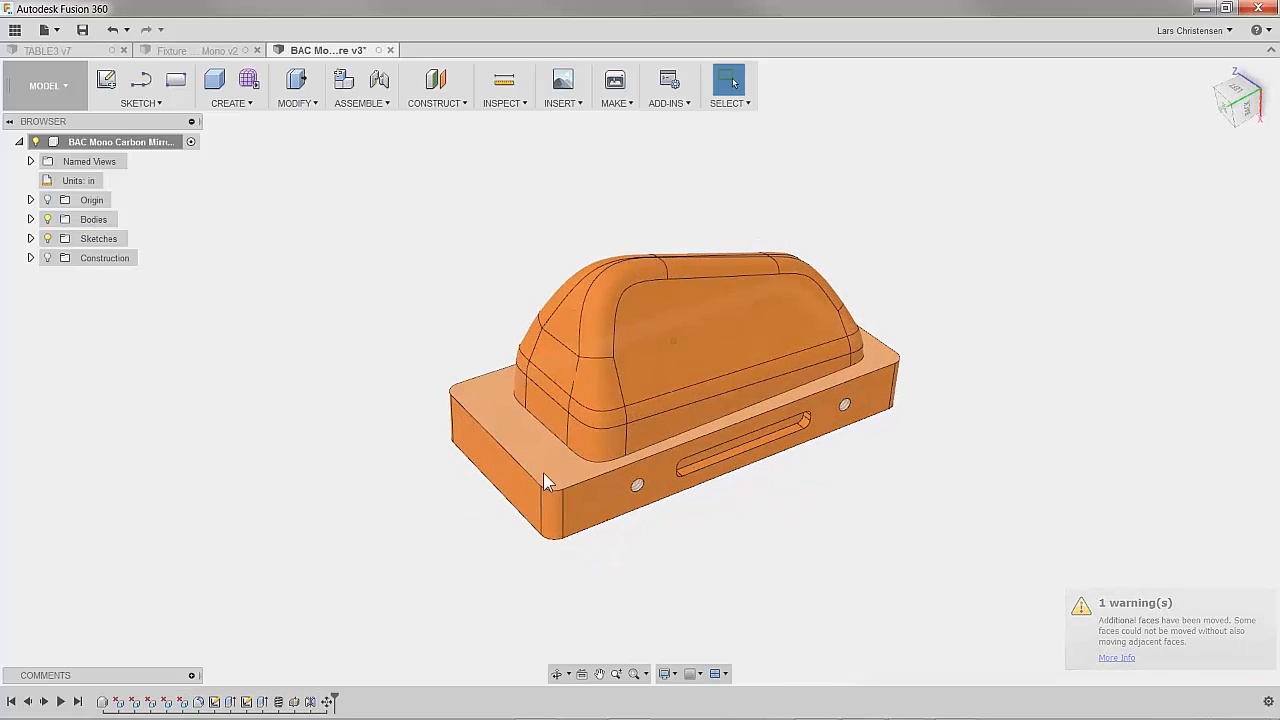
click(82, 29)
click(645, 381)
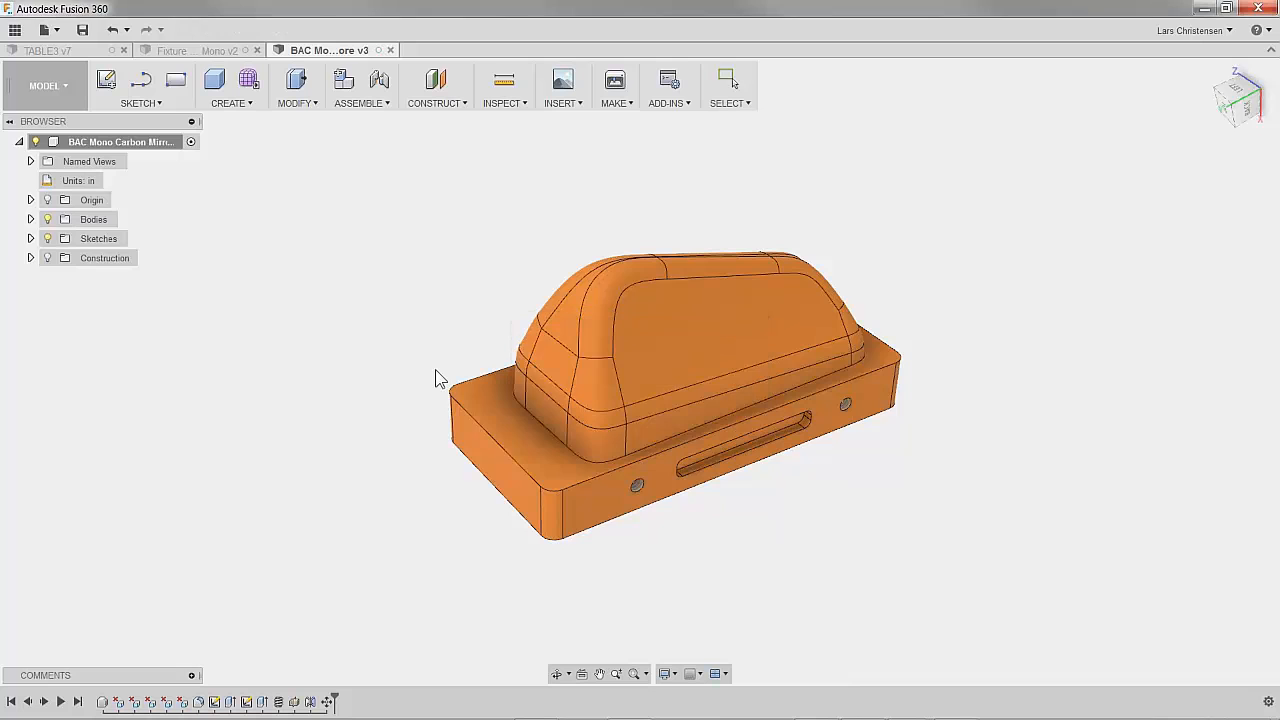
Return to the Fixture BAC Mono document and update its outdated mirror core references to the latest version
click(222, 51)
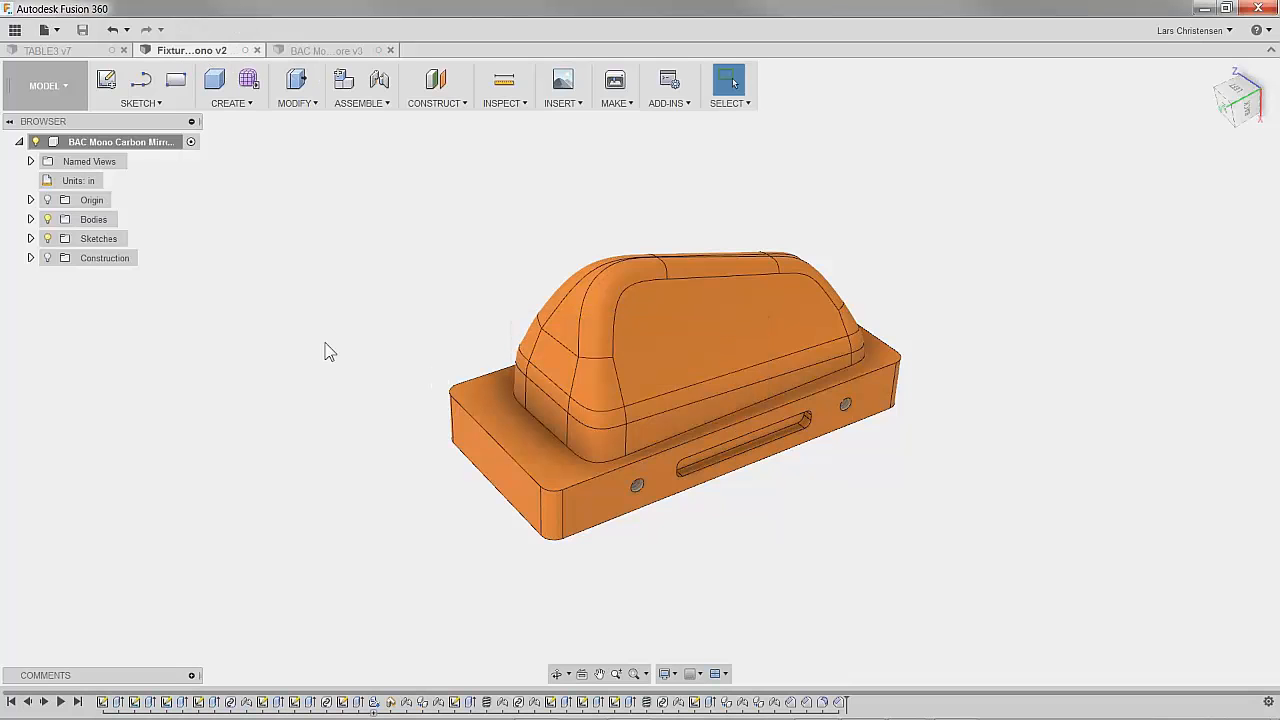
shift+middle_drag(304, 331, 358, 333)
click(388, 247)
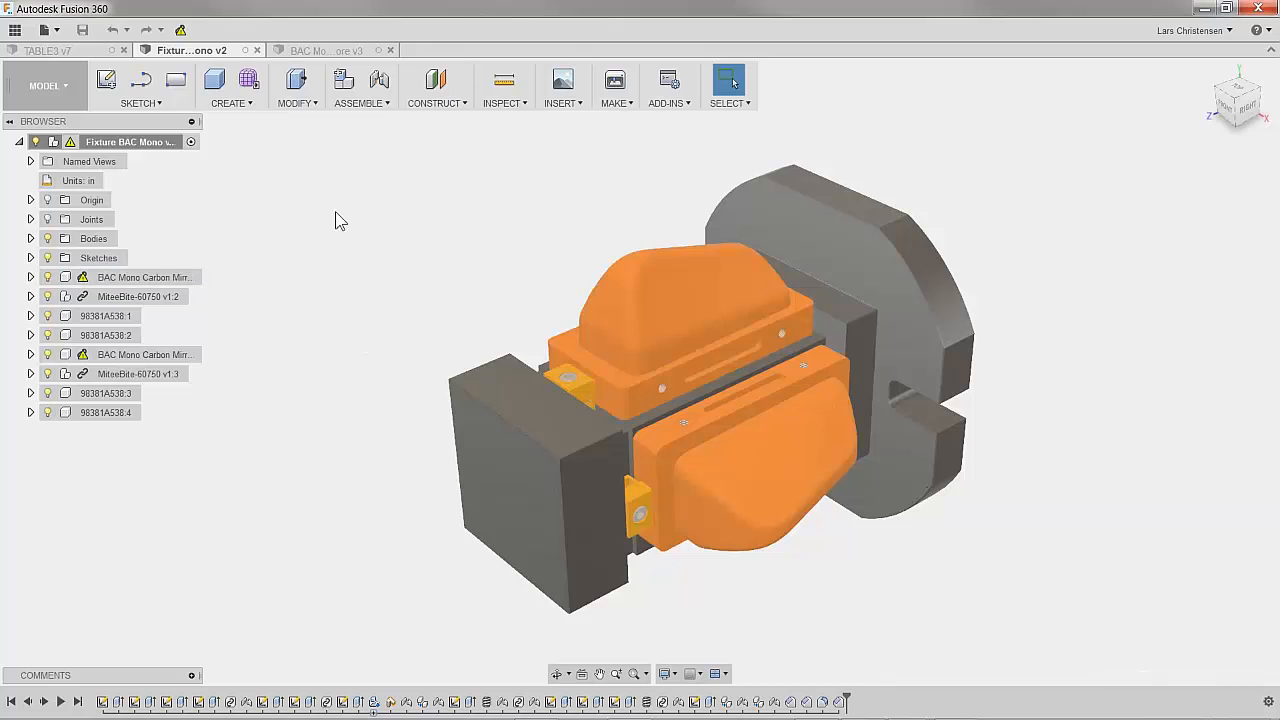
click(181, 31)
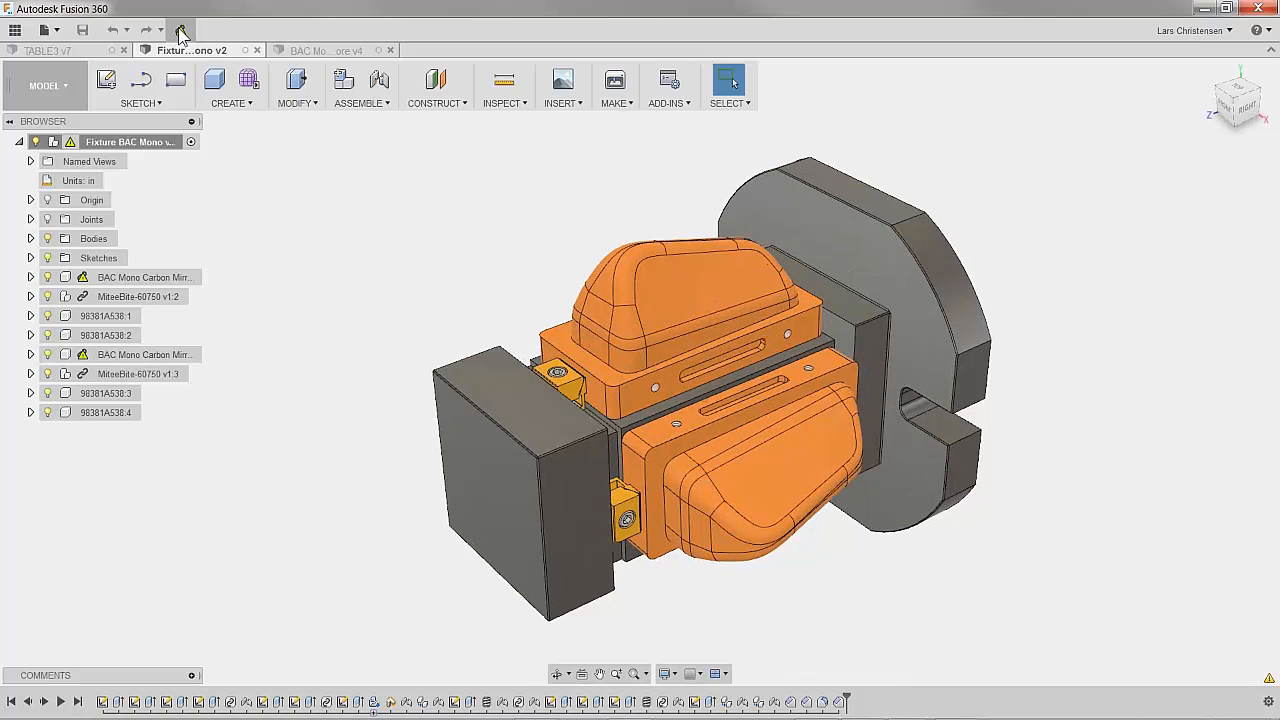
click(180, 31)
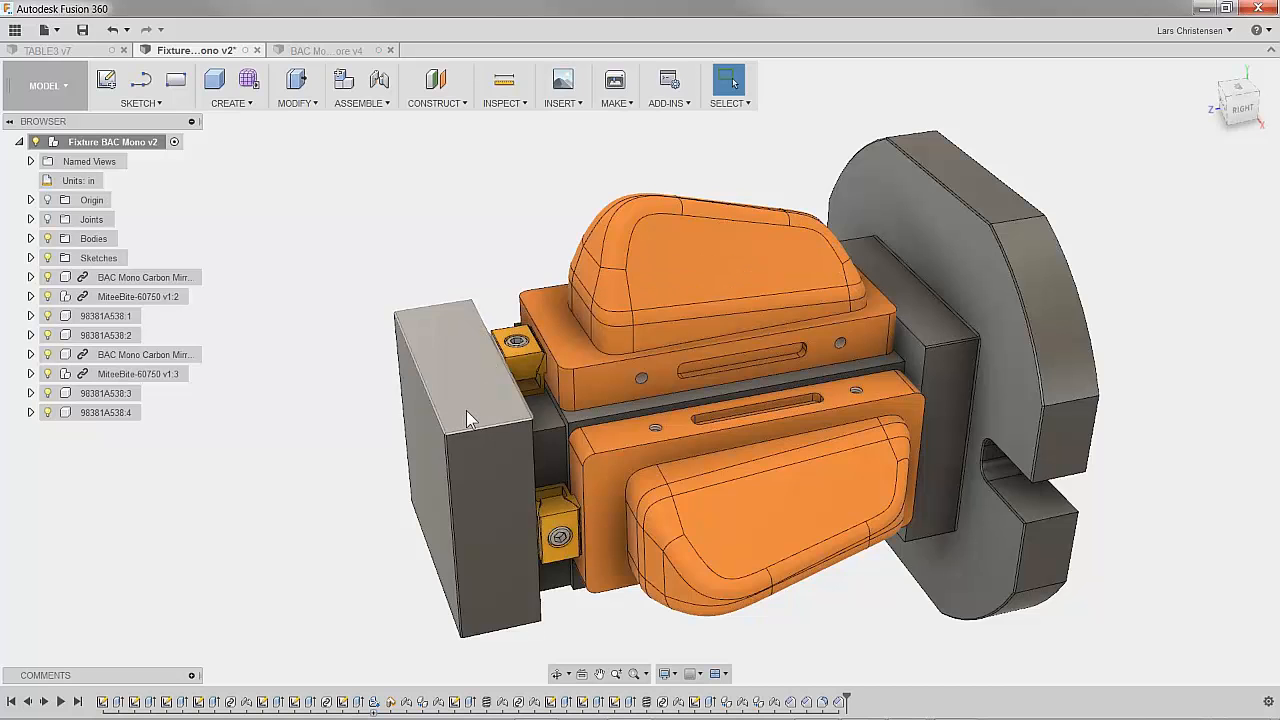
Return to the TABLE3 assembly, update its outdated fixture and mirror core references, and inspect the clamped parts
click(50, 50)
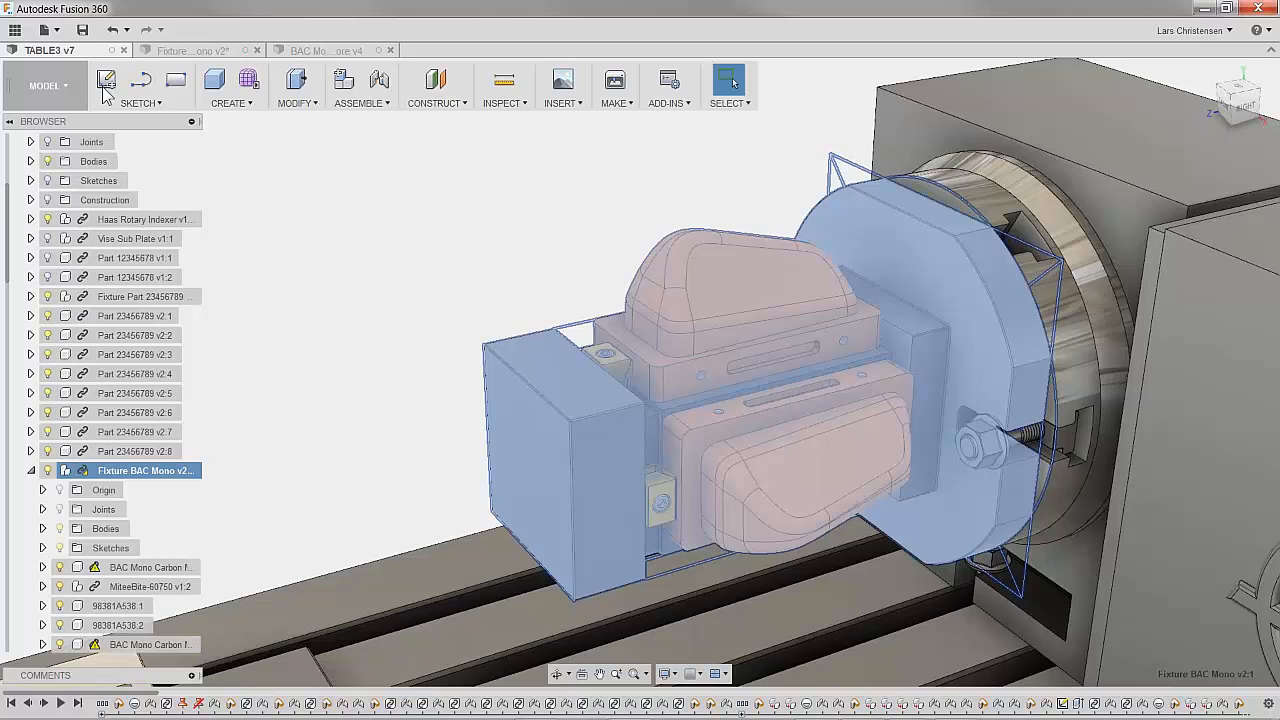
click(486, 226)
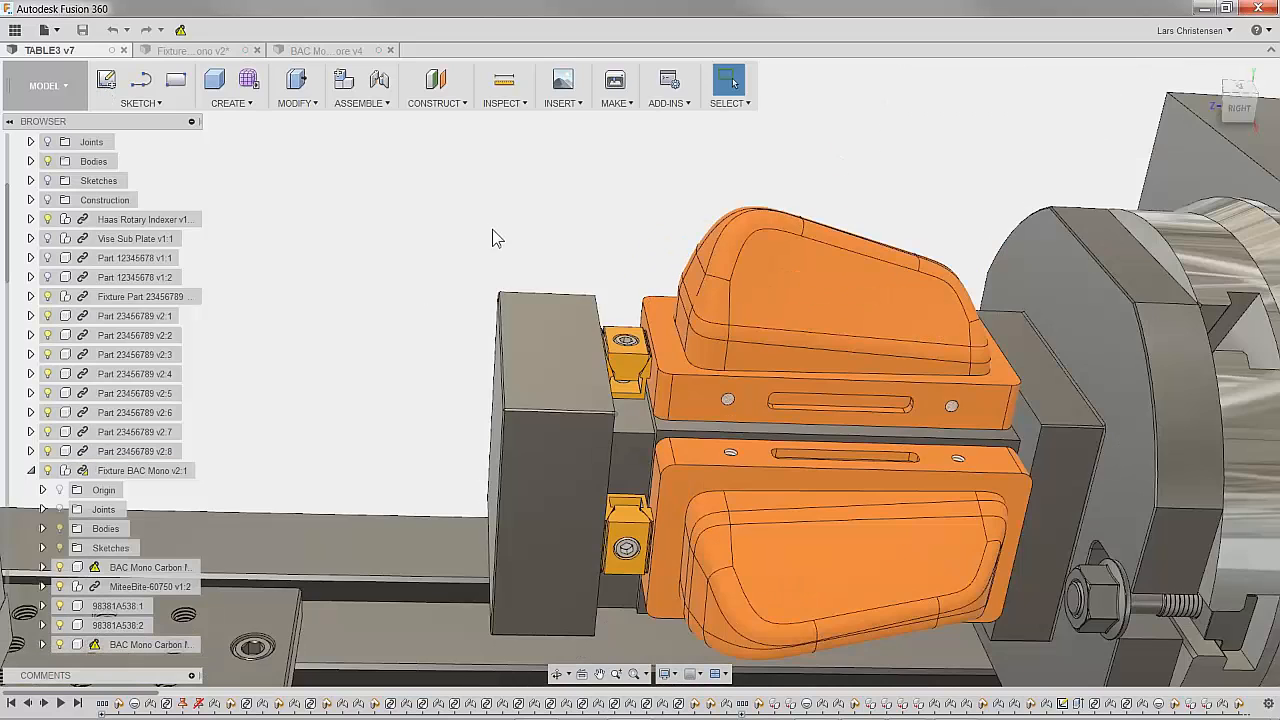
scroll(492, 236, up, 8)
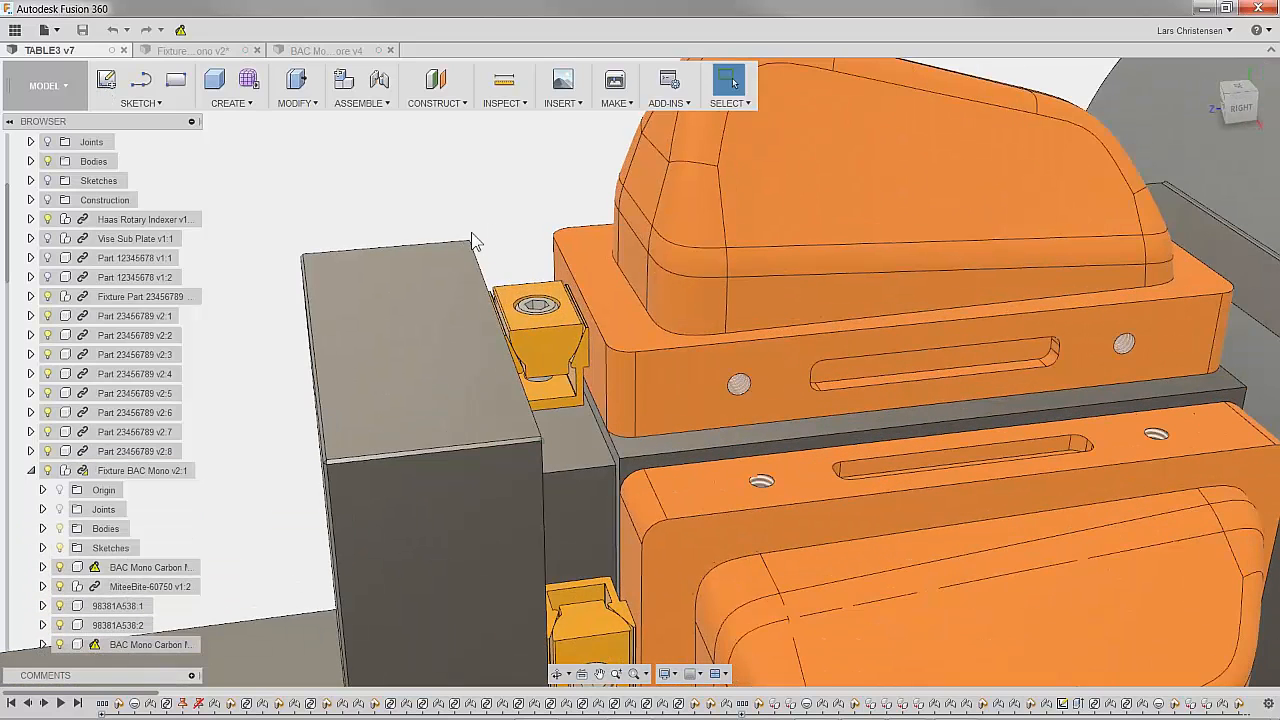
scroll(467, 232, up, 3)
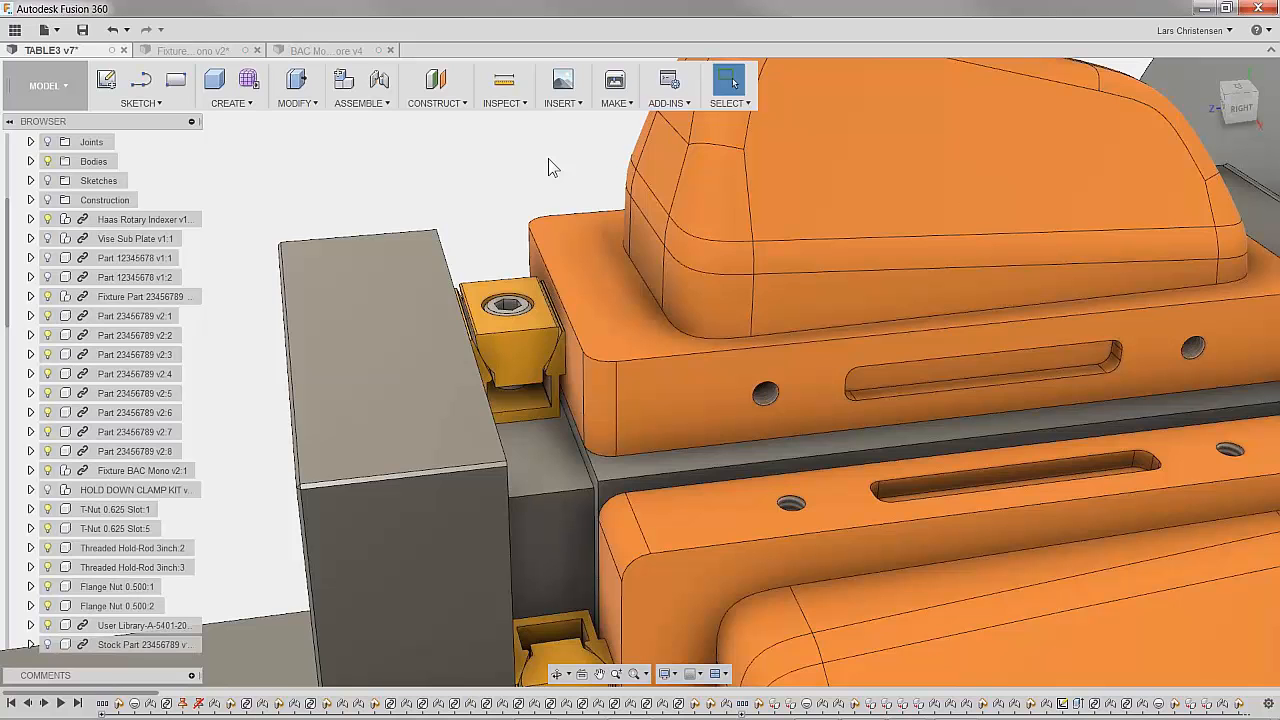
scroll(548, 158, down, 5)
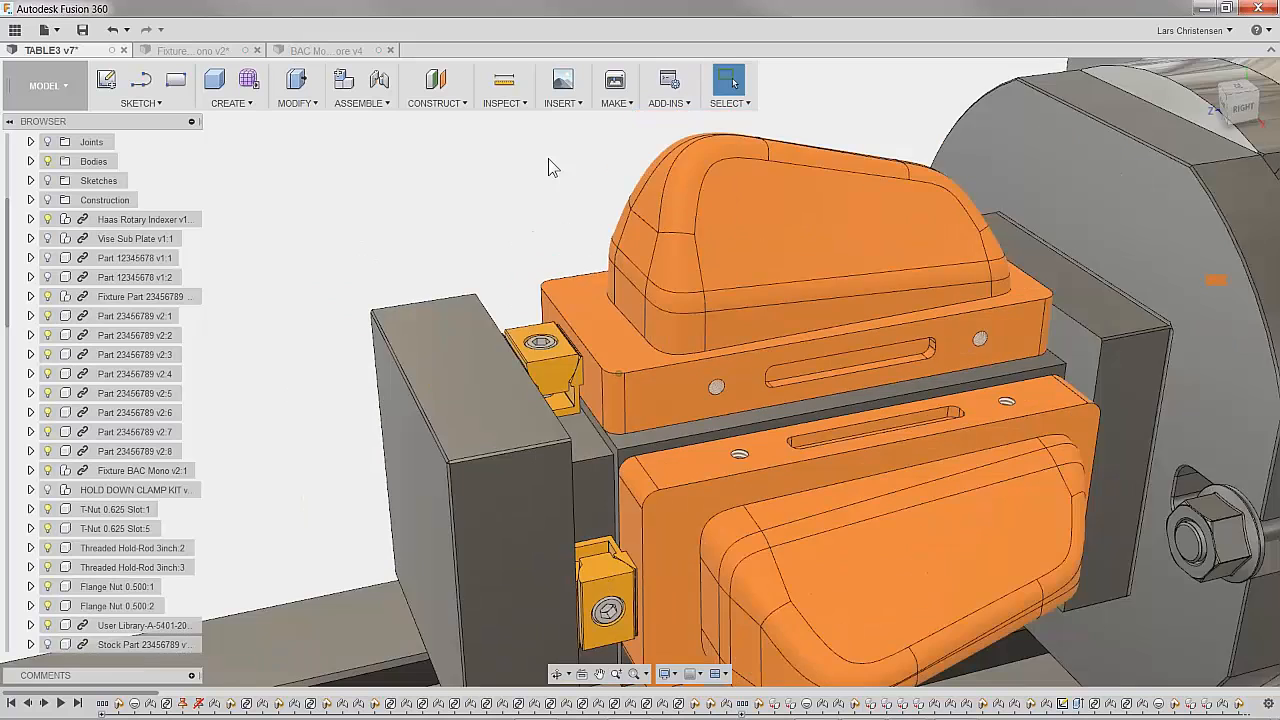
scroll(548, 158, down, 2)
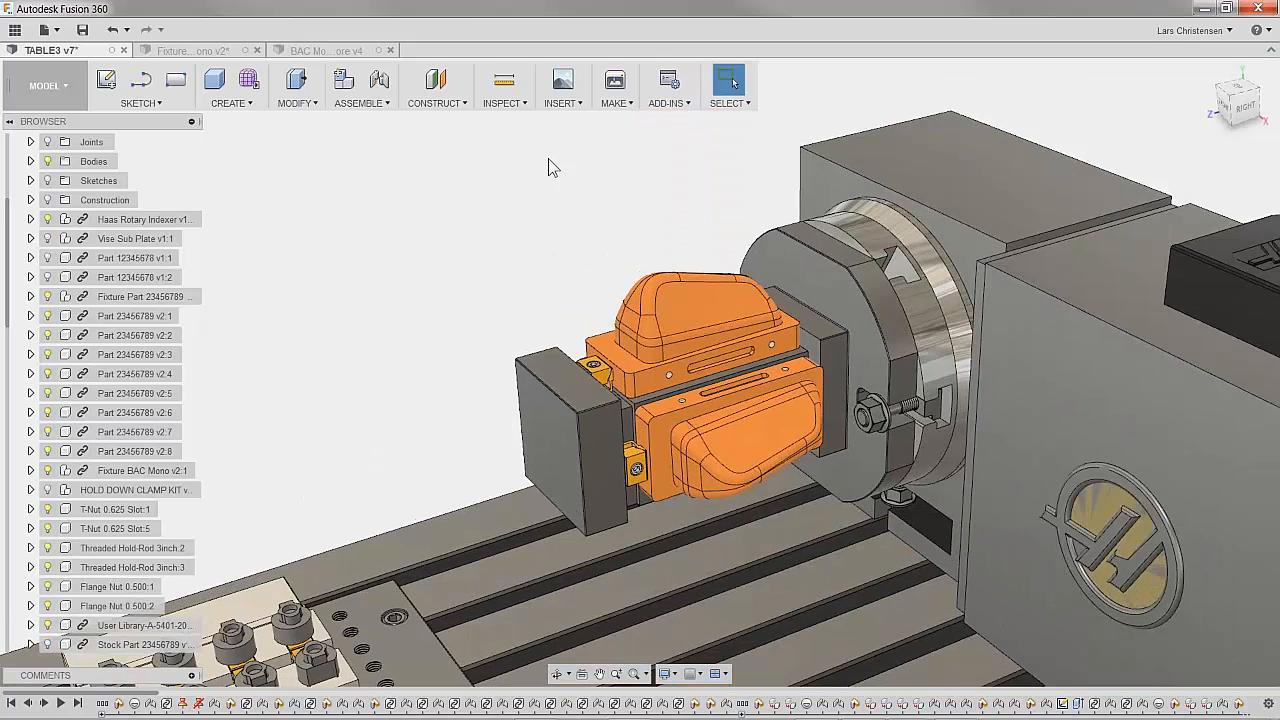
Switch to the HSM Webinar_Cover PowerPoint slide show and advance from the From CAD to CAM slide to the contact slide
key(alt+Tab)
key(alt+Tab)
key(alt+Tab)
key(alt+Tab)
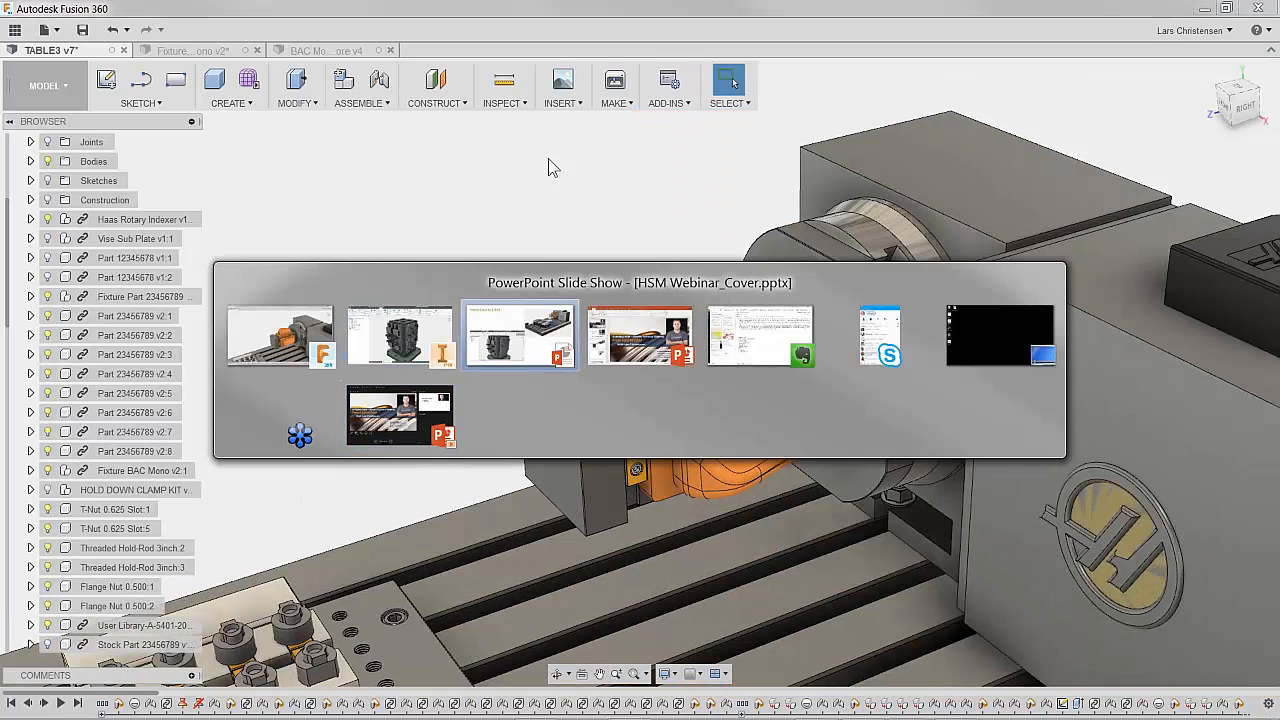
key(alt+Tab)
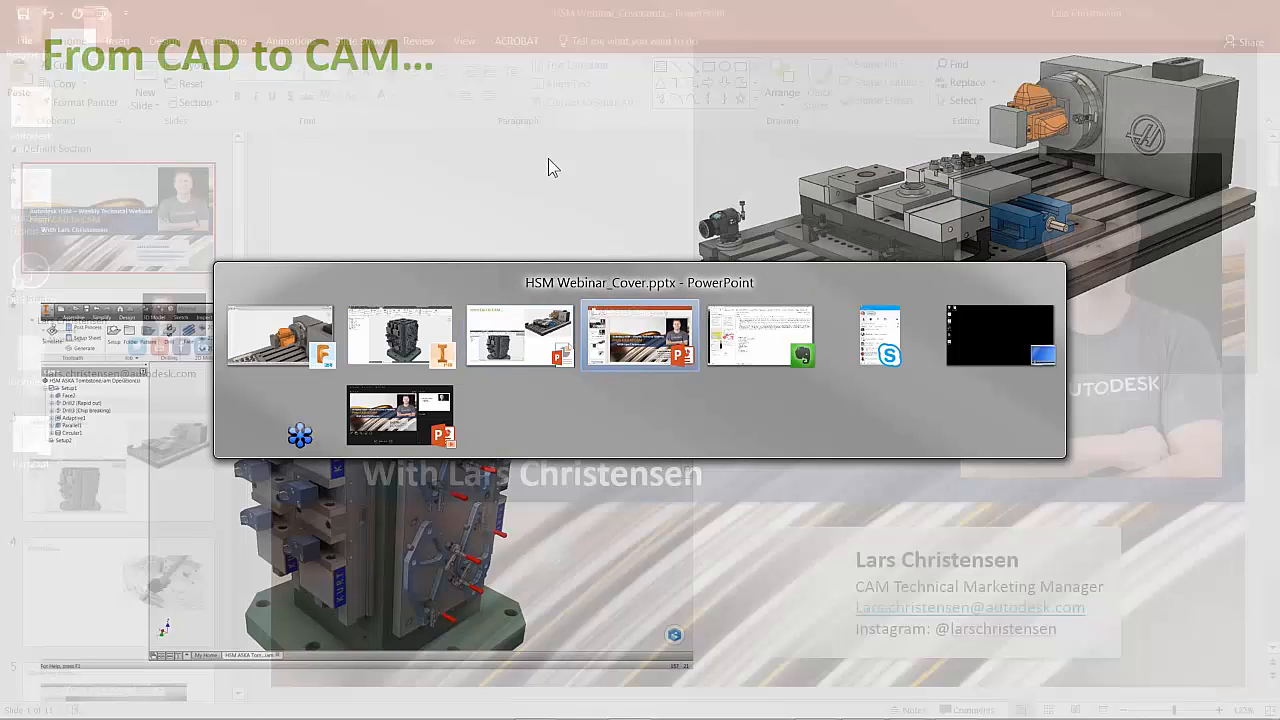
key(alt+Tab)
key(alt+Tab)
key(alt+Tab)
key(alt+Tab)
key(alt+Tab)
key(alt+Tab)
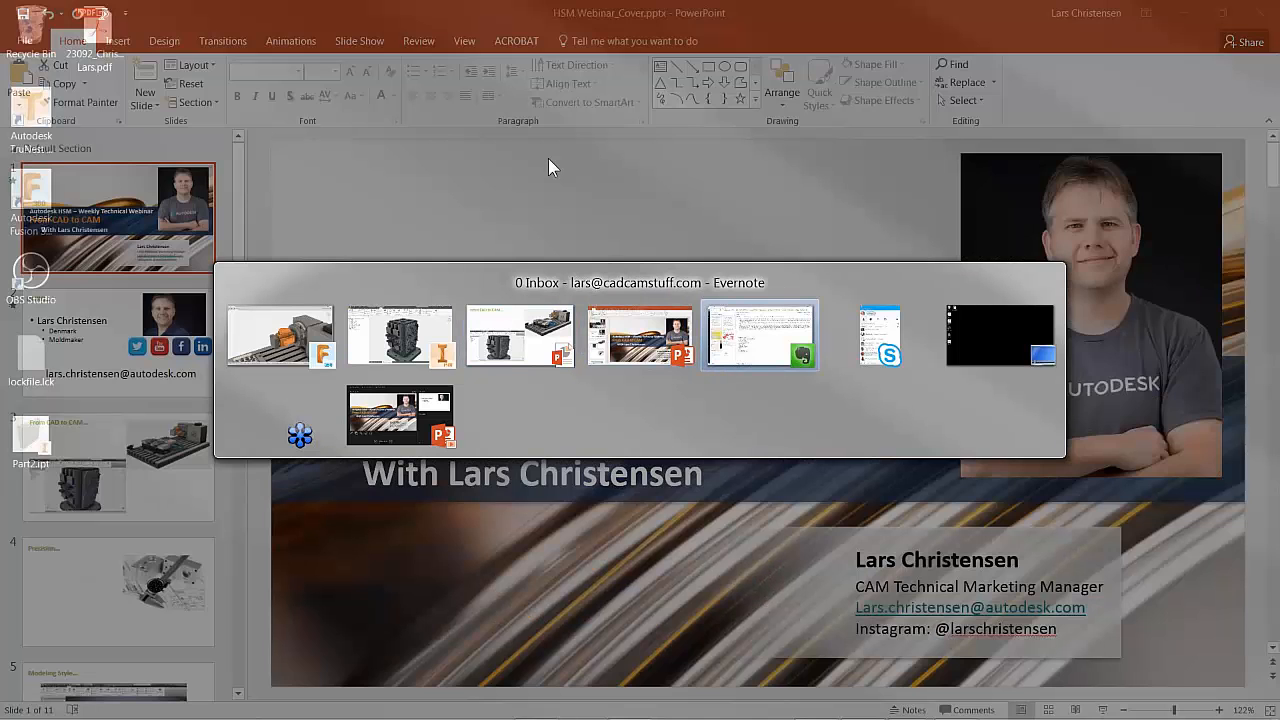
key(alt+Tab)
key(alt+Tab)
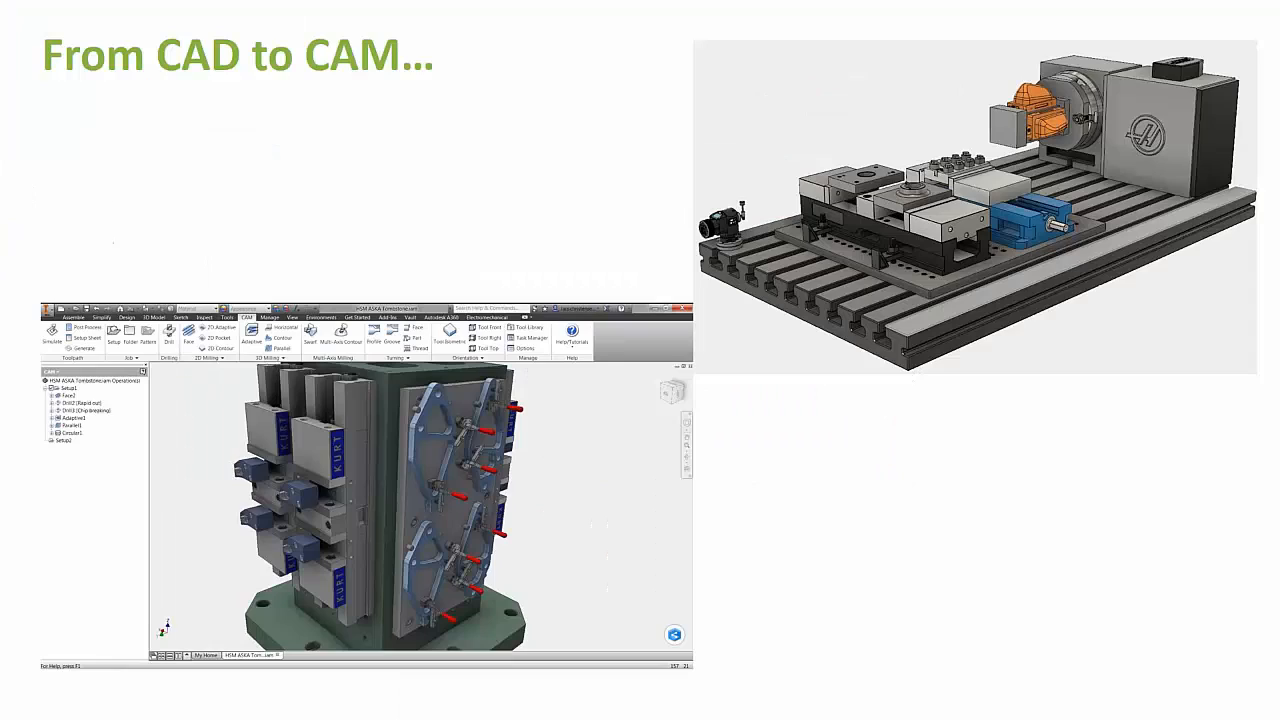
click(896, 593)
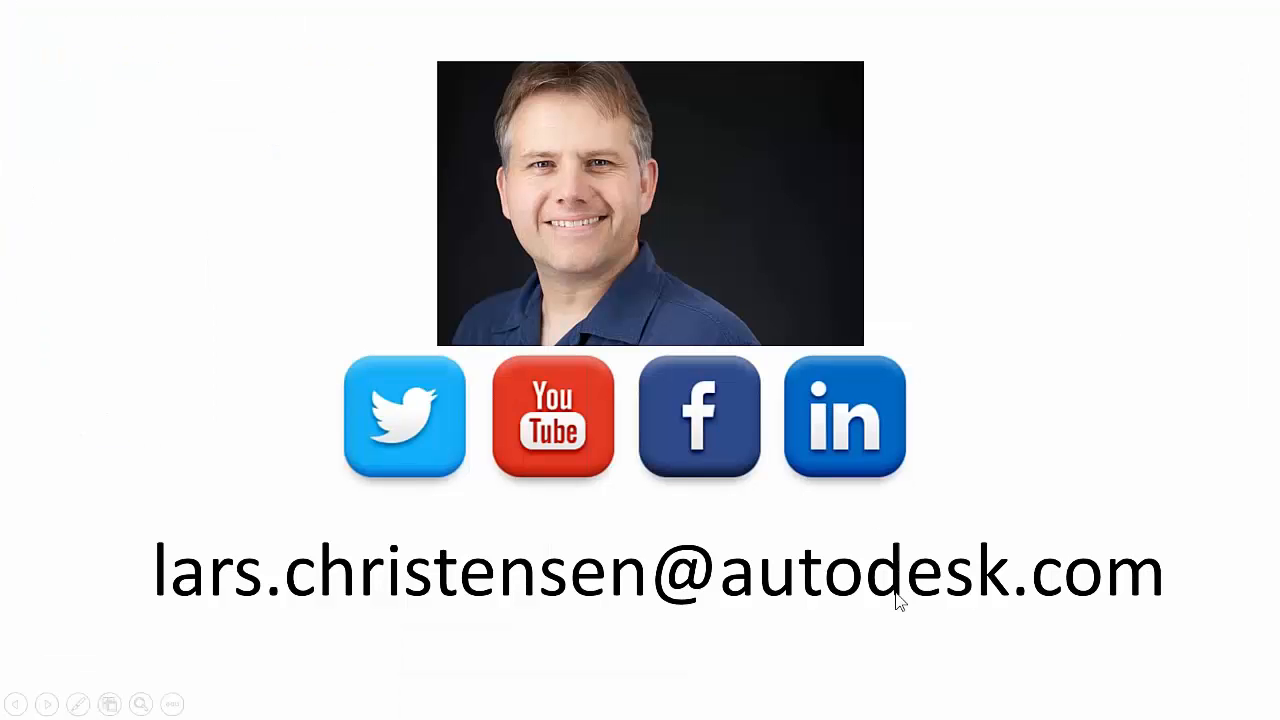